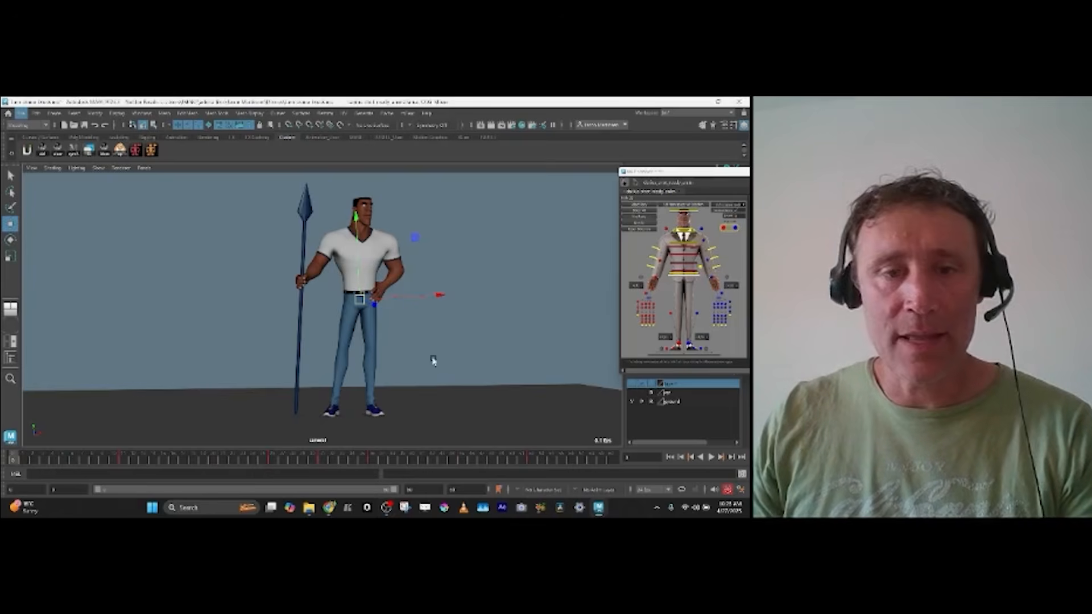
# Step: Try rotating the main body control and the foot control, and select the control of the hand holding the spear
pyautogui.press('e')
pyautogui.moveTo(406, 302); pyautogui.dragTo(456, 295)
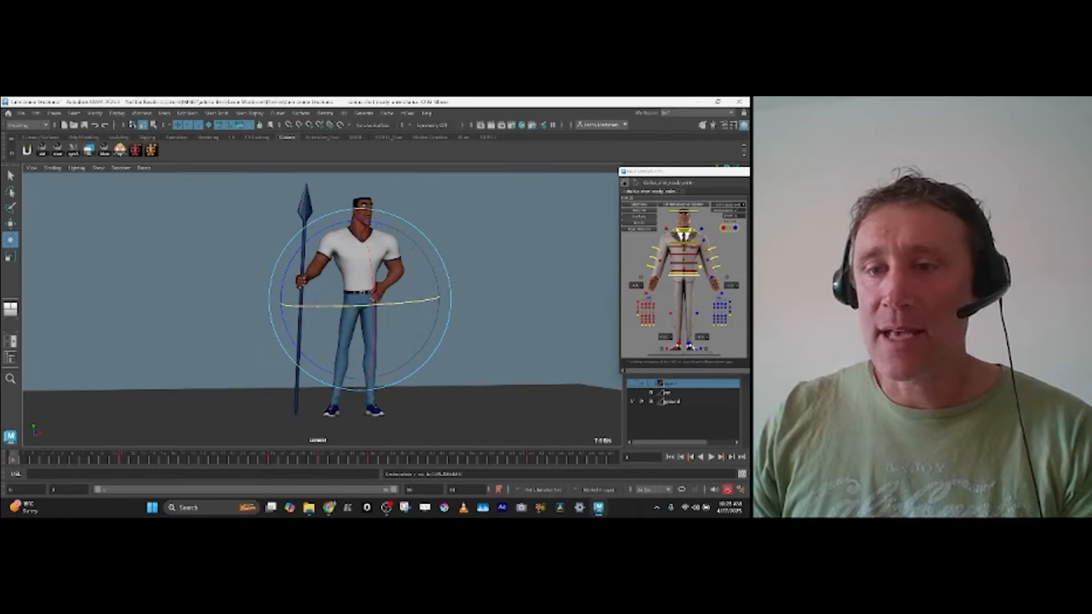
pyautogui.click(347, 414)
pyautogui.moveTo(347, 414); pyautogui.dragTo(449, 410)
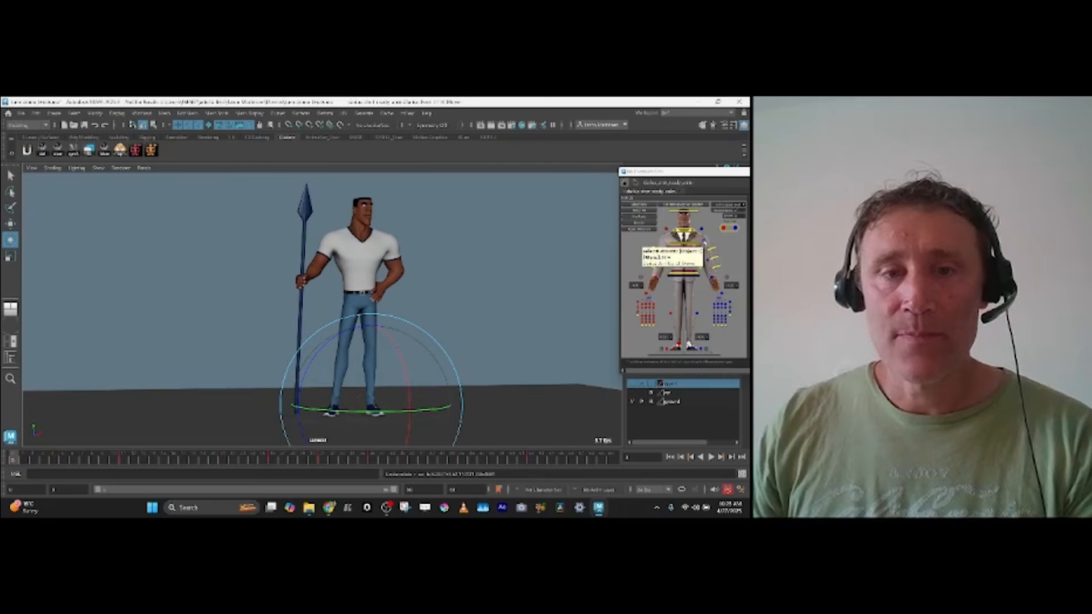
pyautogui.click(676, 238)
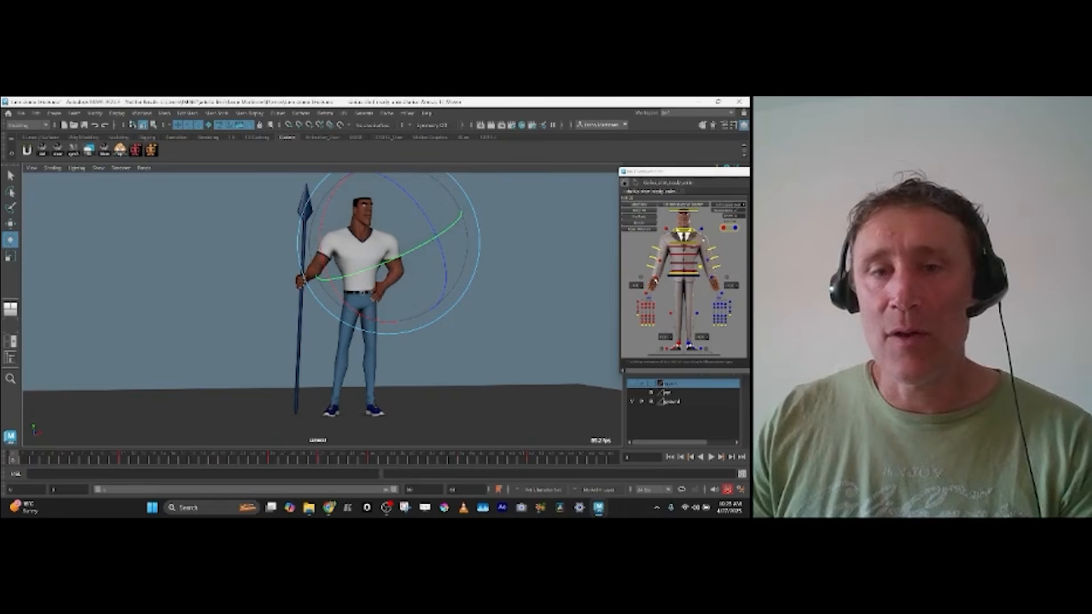
pyautogui.click(297, 330)
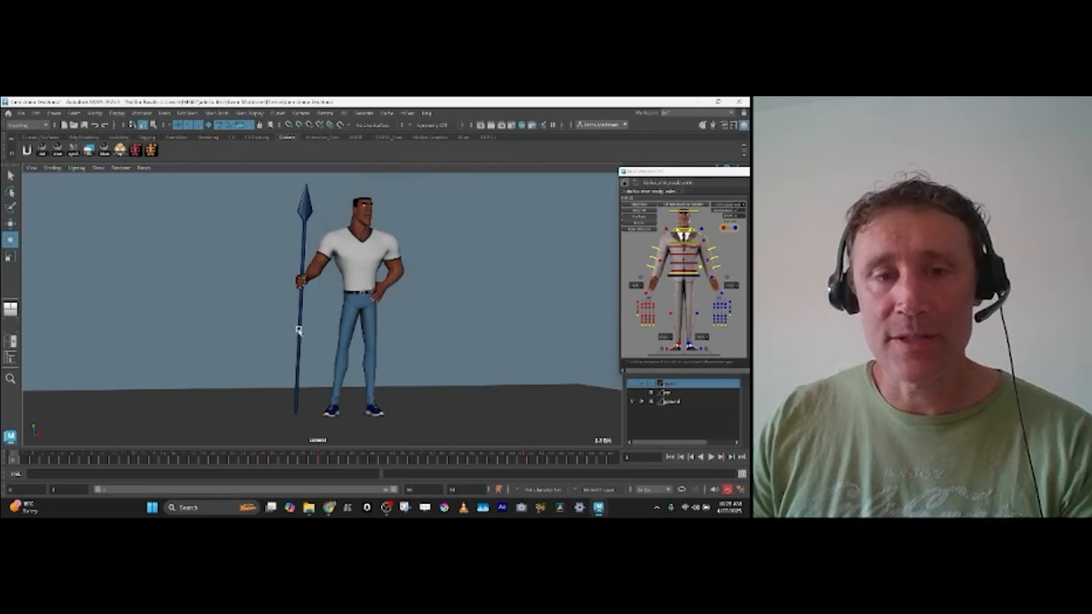
# Step: Select the spear and try rotating and moving it from its base pivot, undoing the first test rotation
pyautogui.click(305, 230)
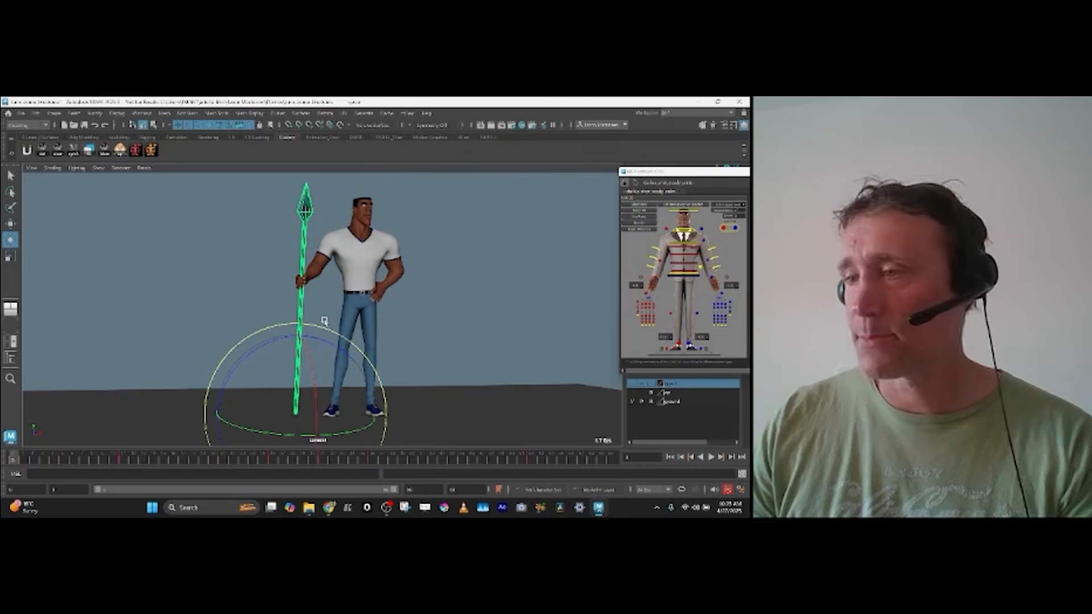
pyautogui.moveTo(334, 328)
pyautogui.mouseDown()
pyautogui.moveTo(311, 318)
pyautogui.moveTo(329, 332)
pyautogui.mouseUp()
pyautogui.hotkey('ctrl', 'z')
pyautogui.hotkey('ctrl', 'z')
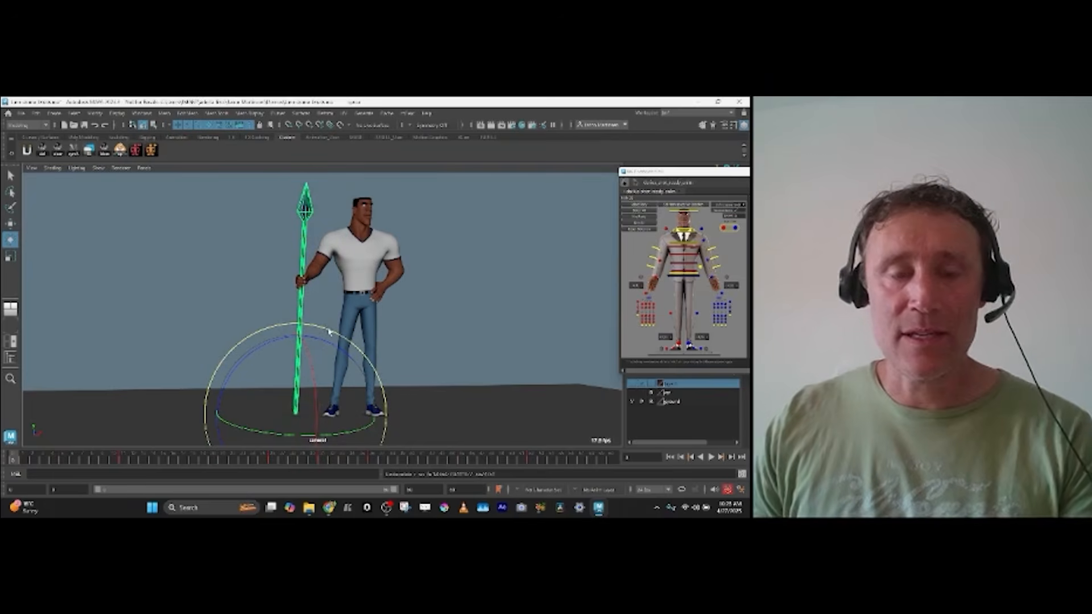
pyautogui.press('w')
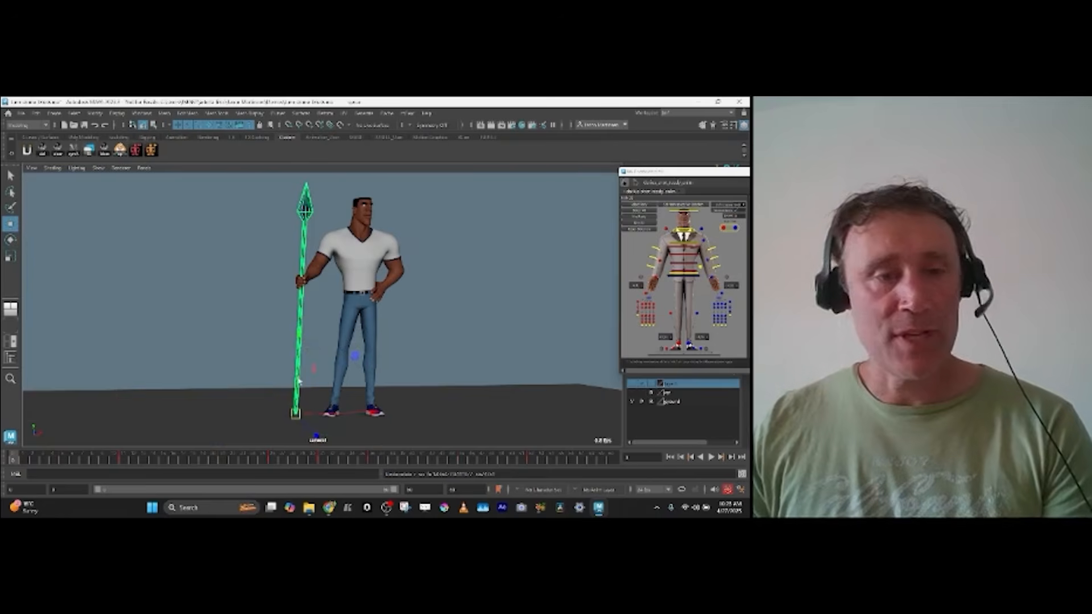
pyautogui.moveTo(294, 412)
pyautogui.mouseDown()
pyautogui.moveTo(308, 389)
pyautogui.moveTo(296, 414)
pyautogui.mouseUp()
pyautogui.press('e')
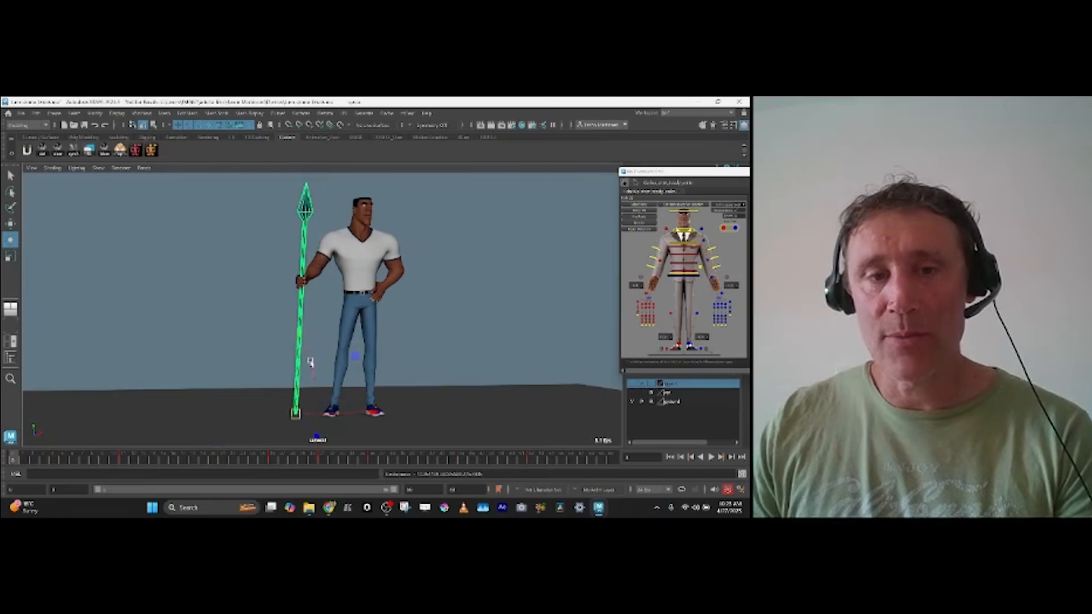
pyautogui.moveTo(319, 341); pyautogui.dragTo(322, 344)
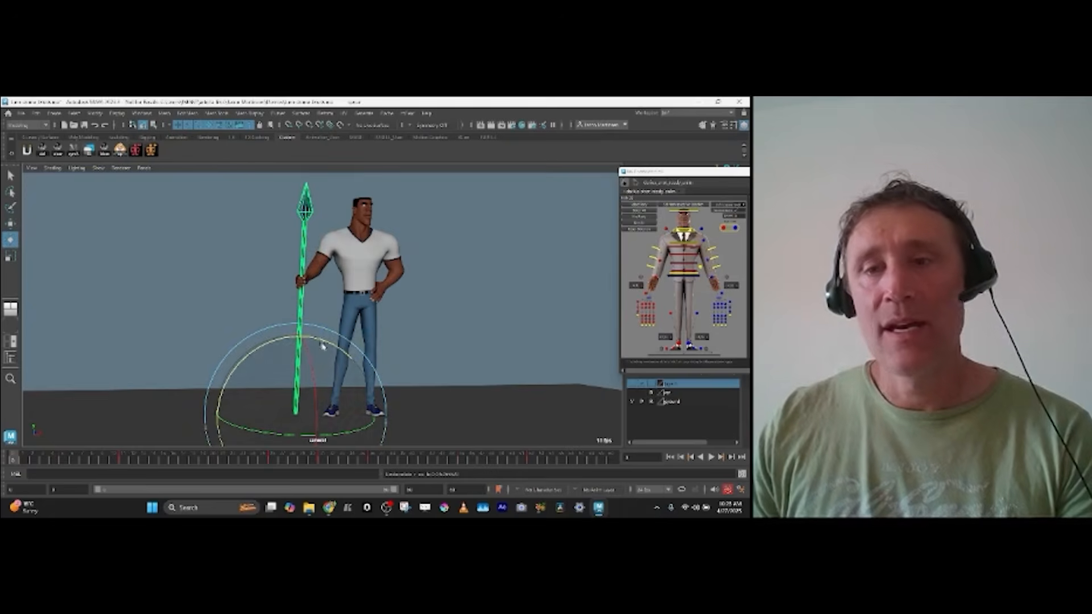
# Step: Display locators in the viewport, with the rig controls hidden, and select the locator at the hand holding the spear
pyautogui.hotkey('alt', '1')
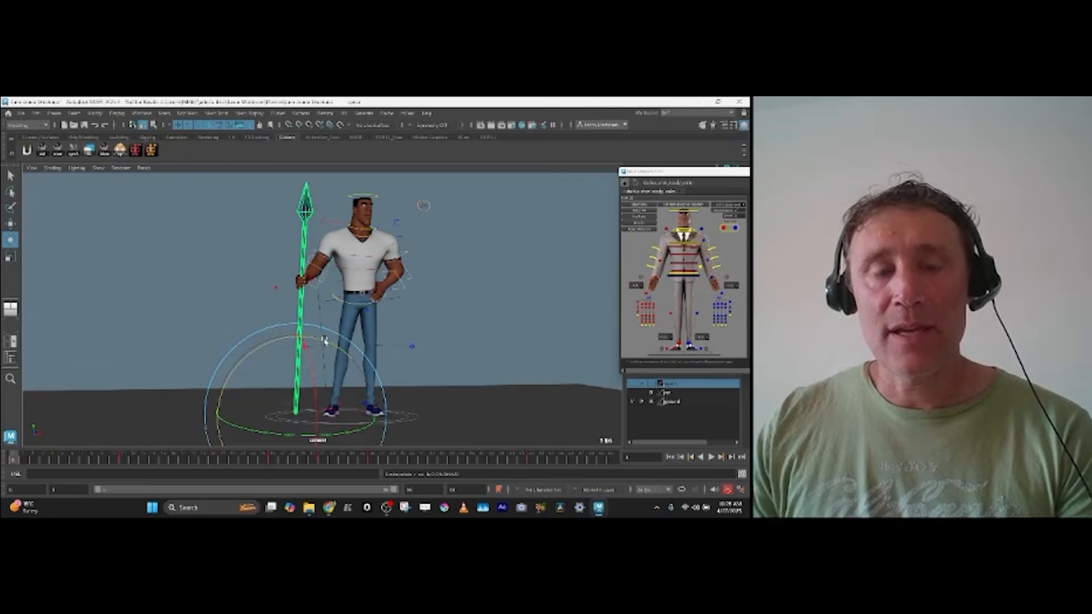
pyautogui.hotkey('alt', '1')
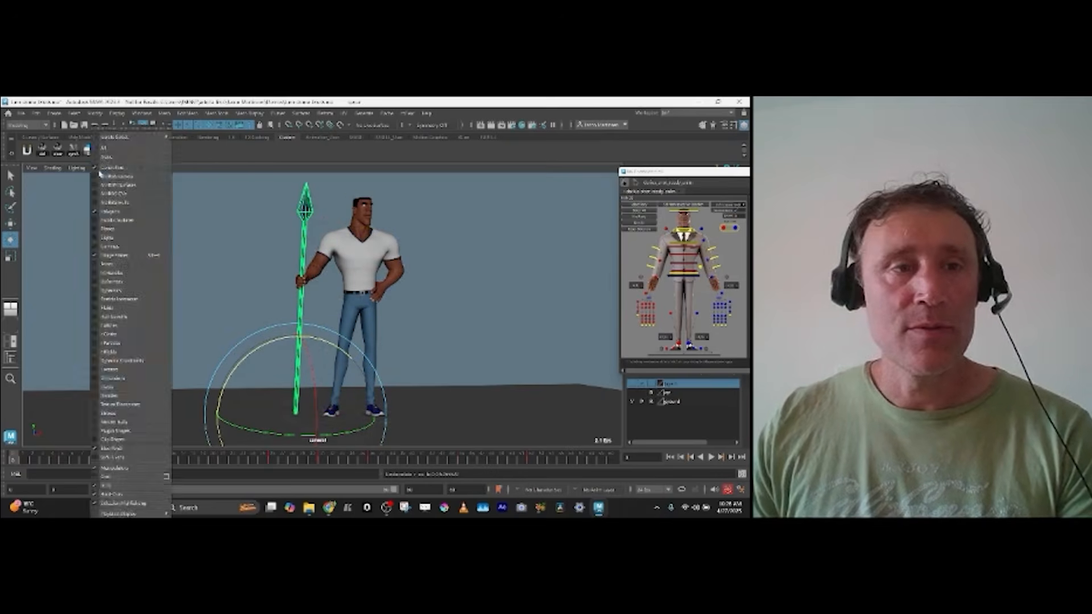
pyautogui.click(98, 168)
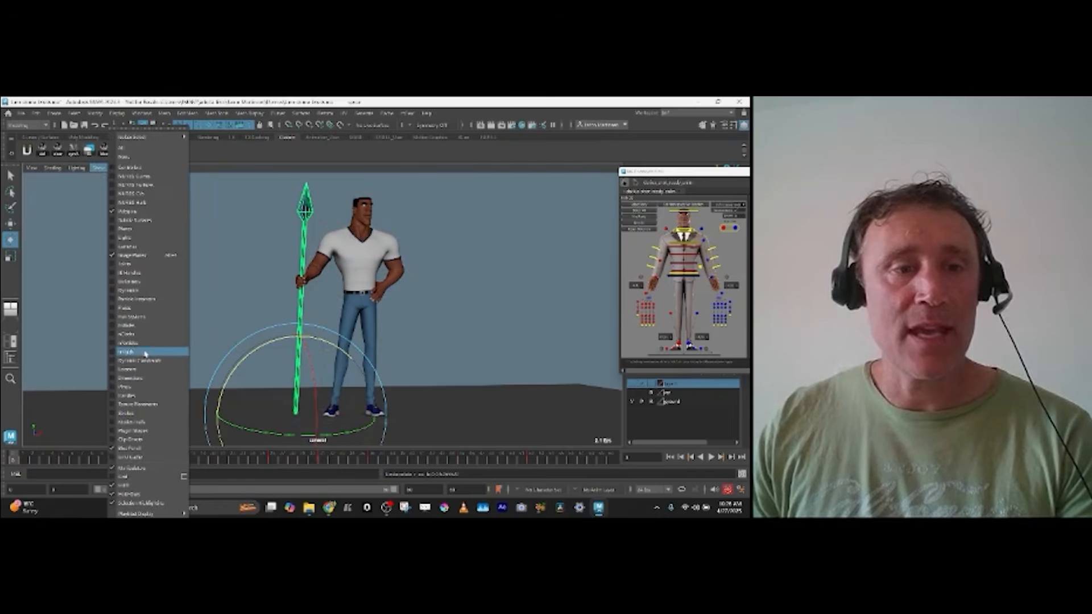
pyautogui.click(152, 367)
pyautogui.click(322, 280)
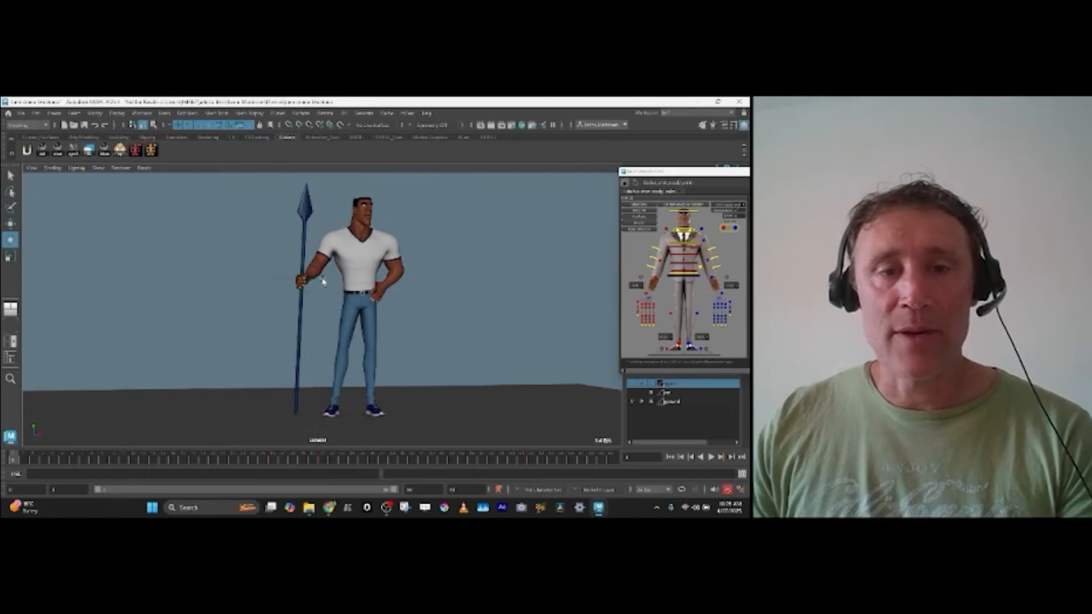
# Step: Try moving the hand locator and examine its pivot on the spear up close in the perspective view
pyautogui.press('w')
pyautogui.moveTo(302, 246); pyautogui.dragTo(305, 230)
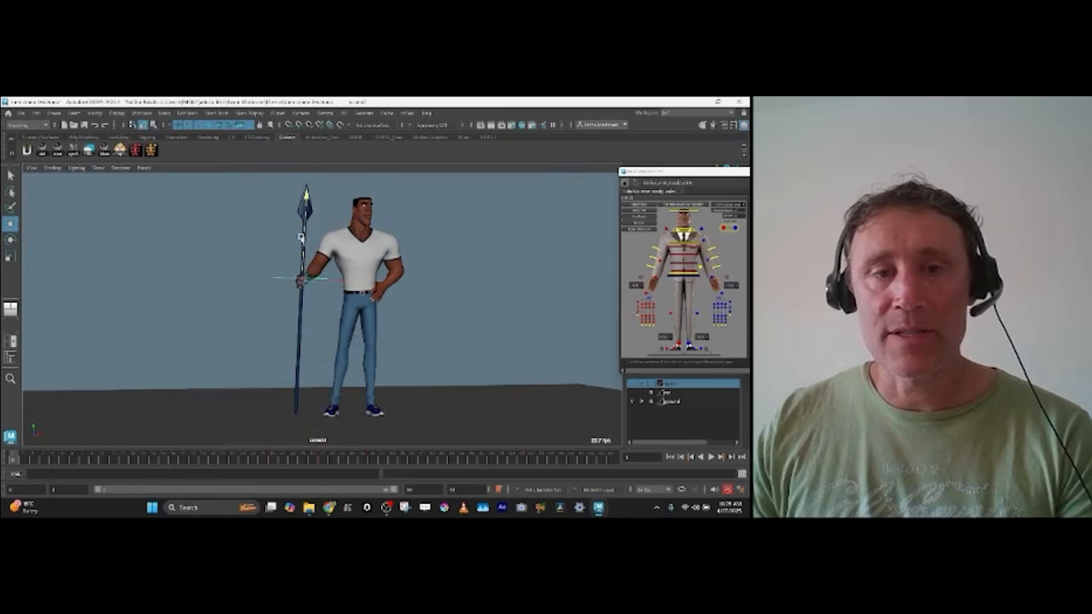
pyautogui.press('space')
pyautogui.press('space')
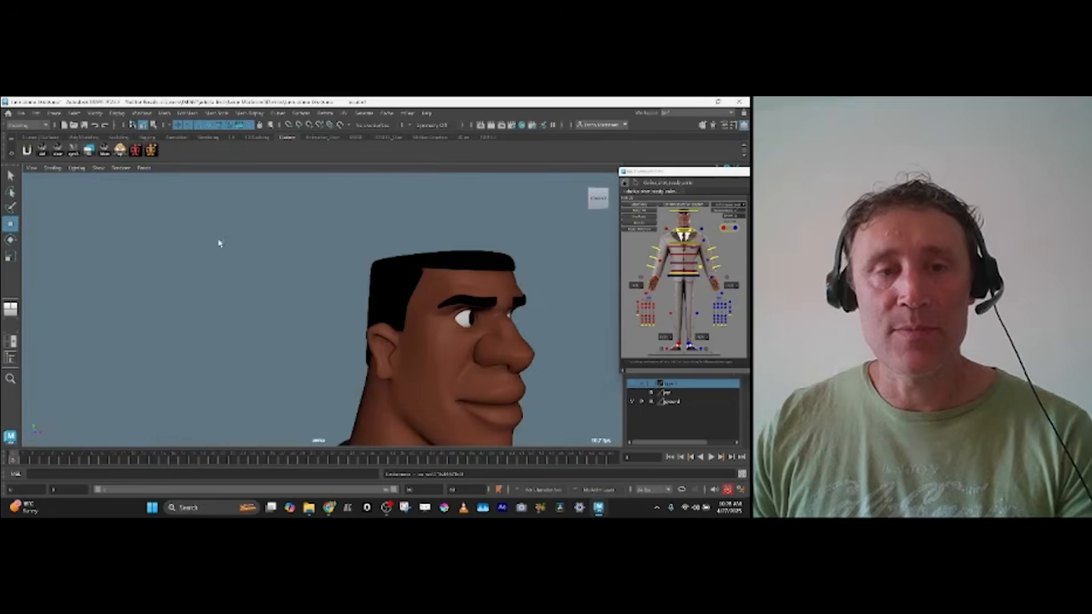
pyautogui.press('f')
pyautogui.keyDown('alt'); pyautogui.moveTo(214, 239); pyautogui.dragTo(372, 324); pyautogui.keyUp('alt')
pyautogui.scroll(5, 498, 335)
pyautogui.press('e')
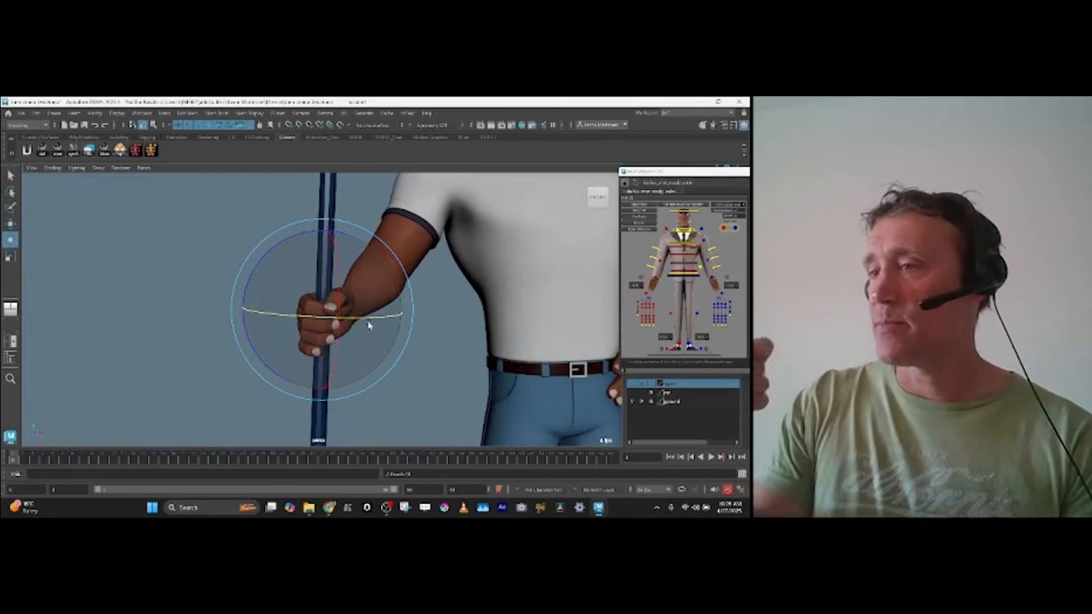
pyautogui.press('space')
pyautogui.press('space')
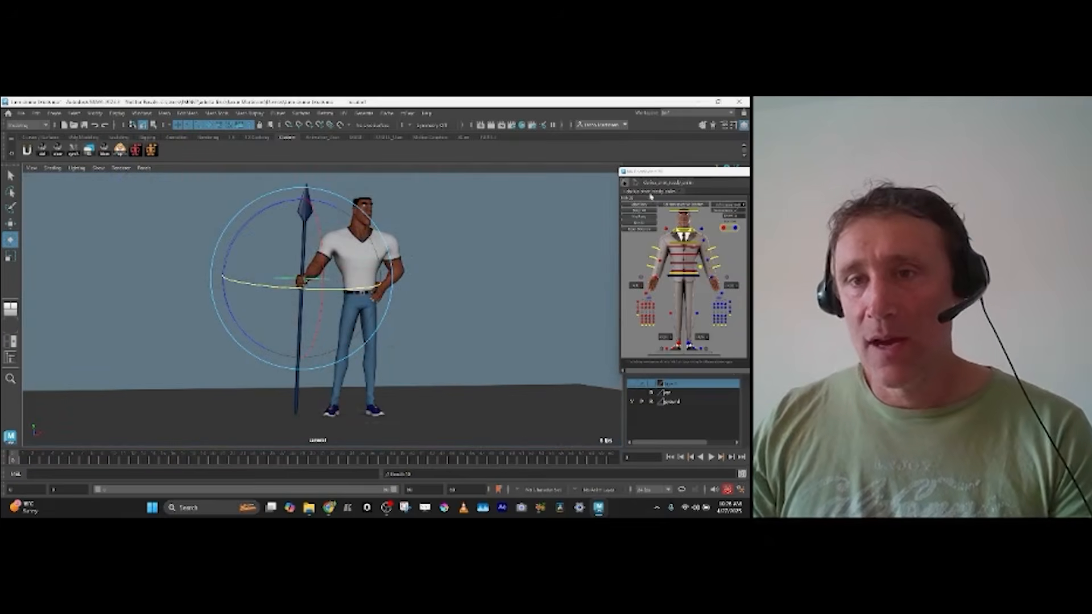
# Step: Clear the character picker away from the channel box and make the reference image layer visible
pyautogui.moveTo(646, 177); pyautogui.dragTo(750, 199)
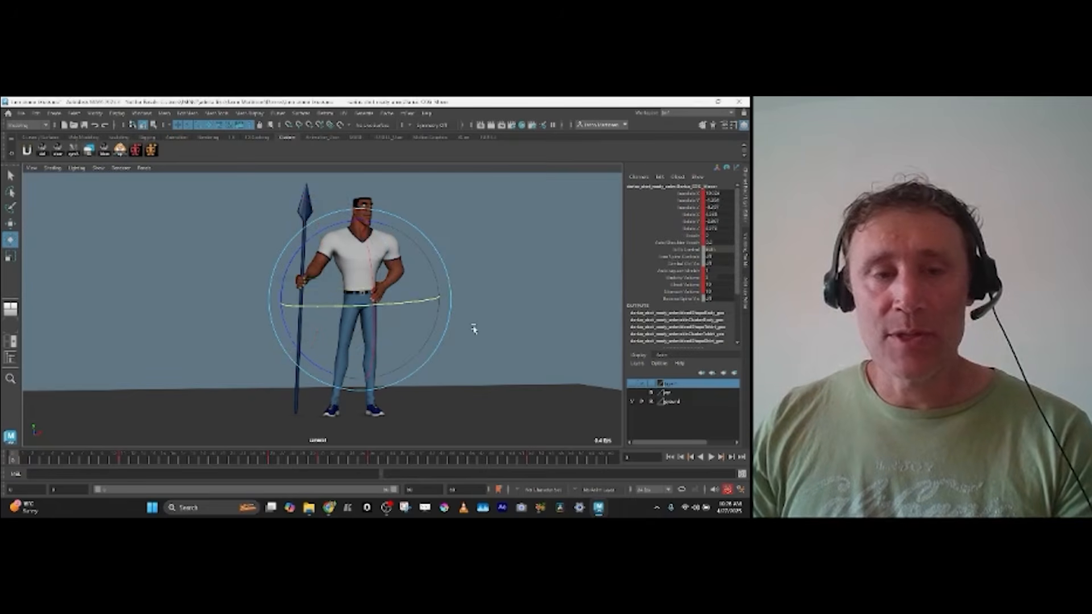
pyautogui.click(631, 392)
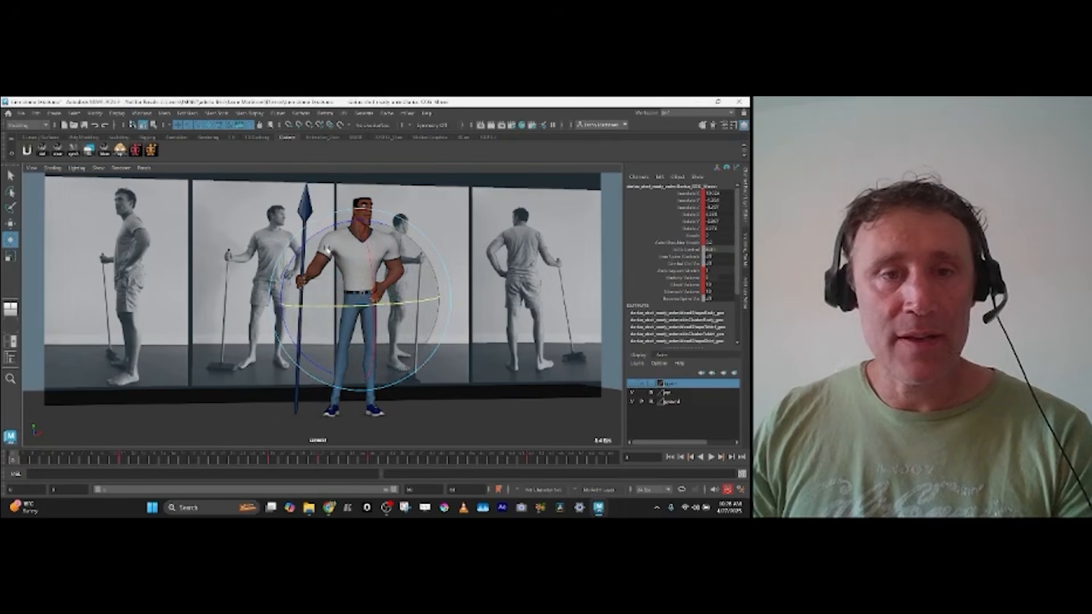
# Step: Compare the character's poses with the reference photos at several frames along the timeline
pyautogui.press('w')
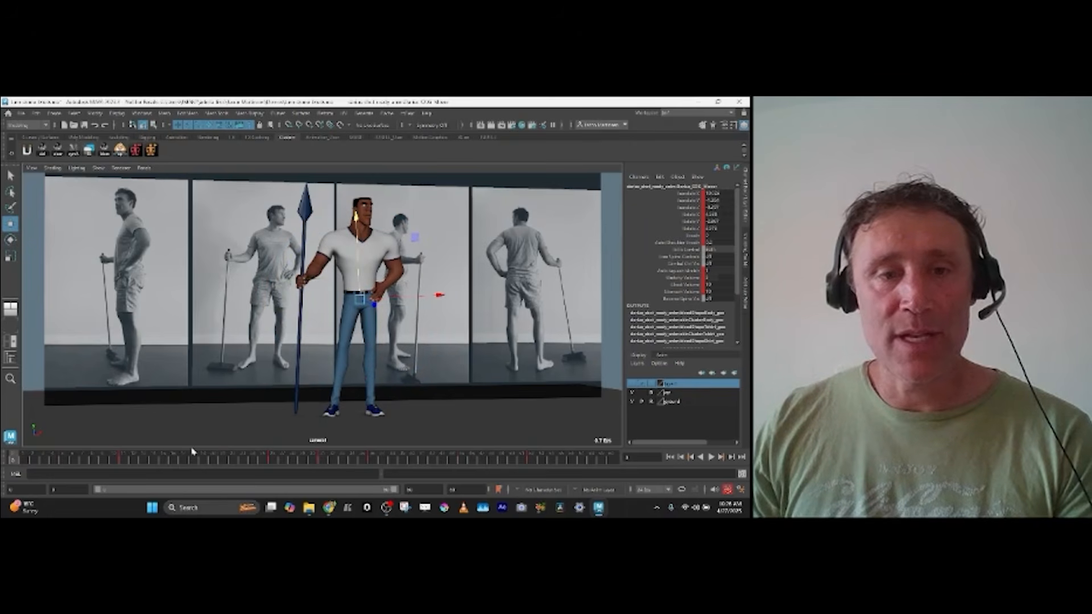
pyautogui.click(125, 460)
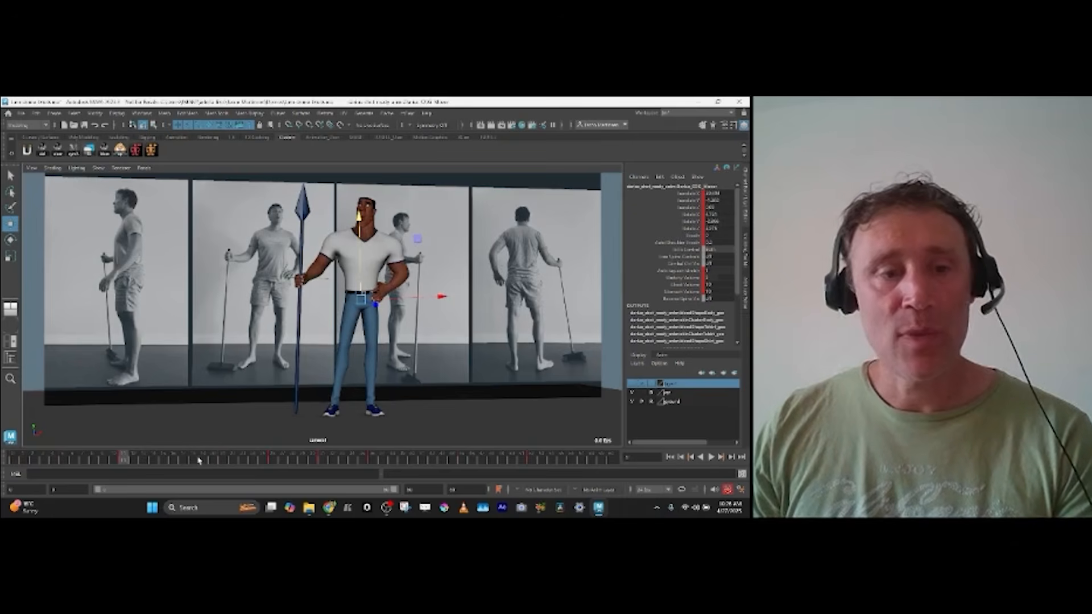
pyautogui.click(223, 458)
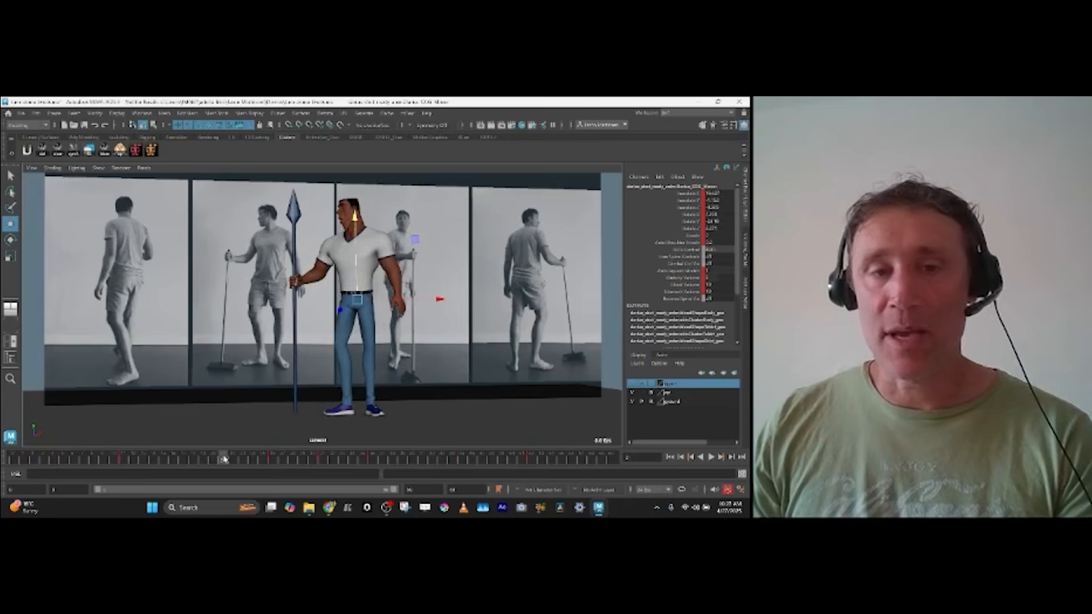
pyautogui.click(321, 458)
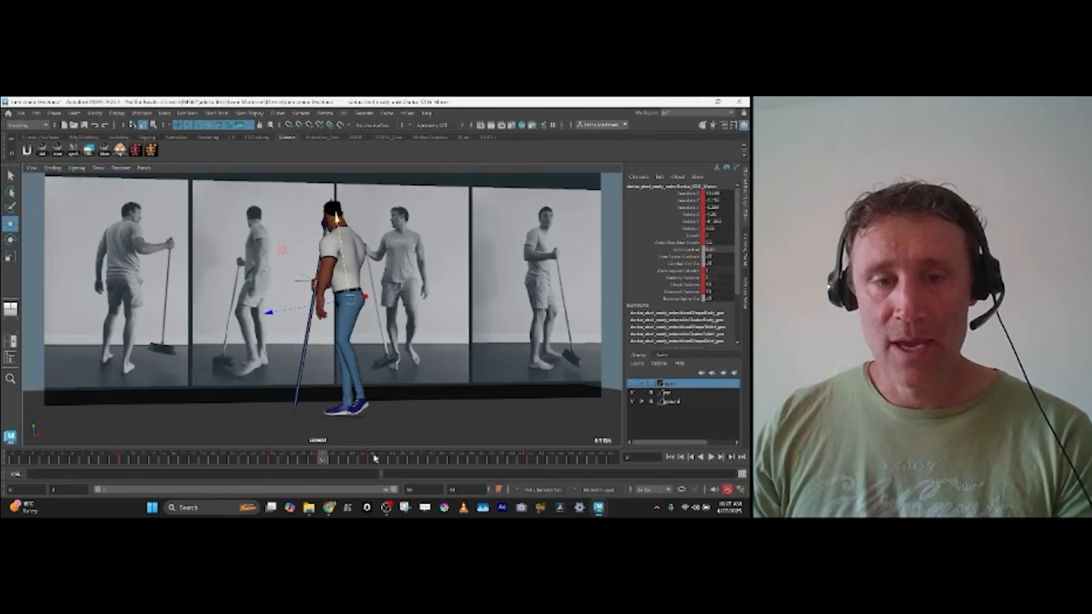
pyautogui.click(464, 459)
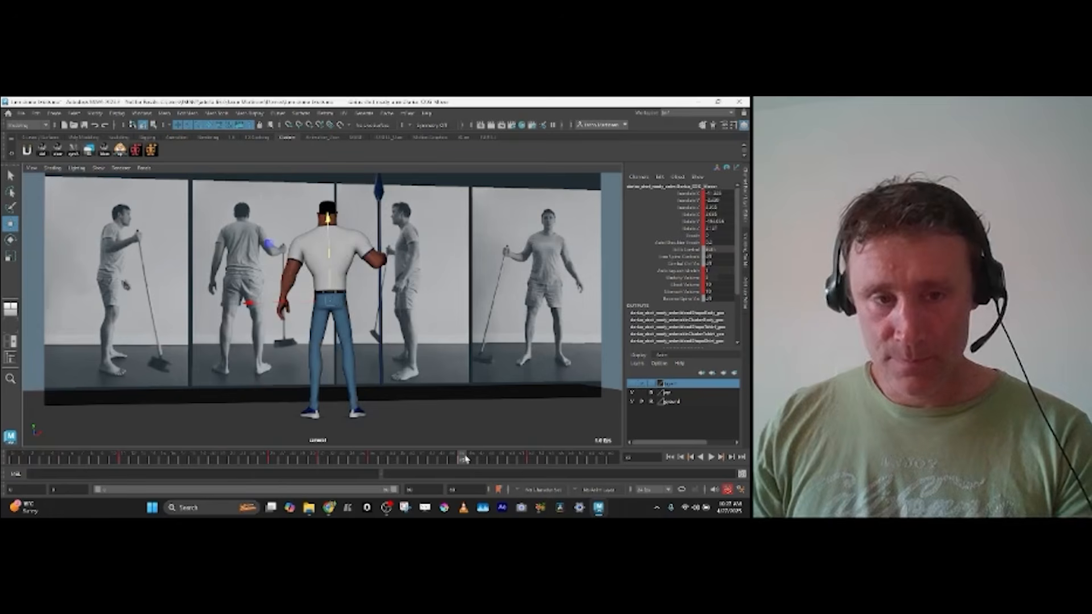
pyautogui.click(593, 458)
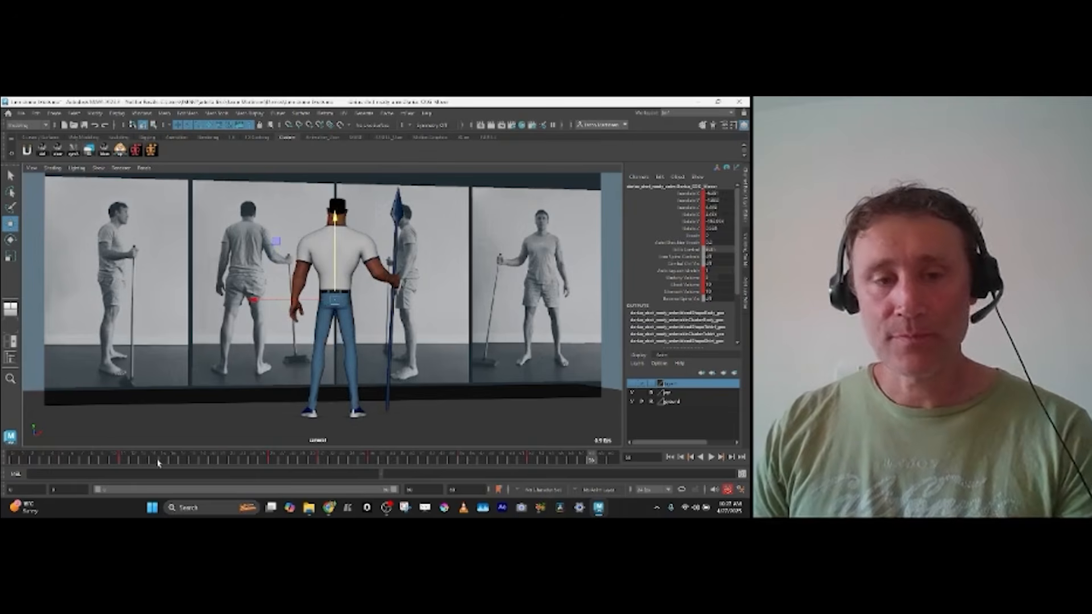
pyautogui.click(15, 458)
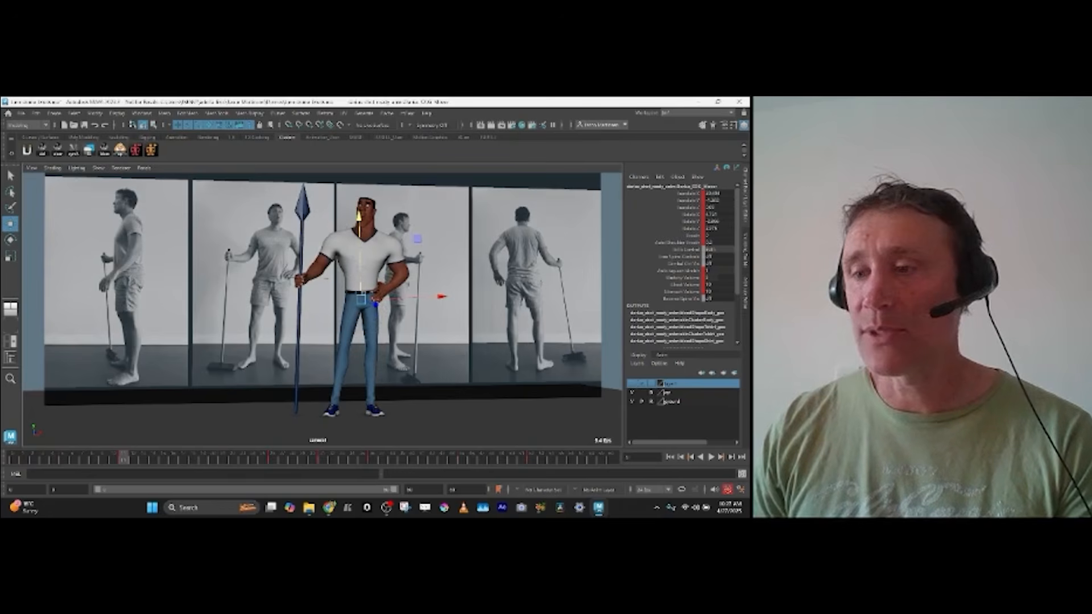
# Step: Try adjusting the character's left foot control with the Move tool and undo the changes
pyautogui.click(371, 406)
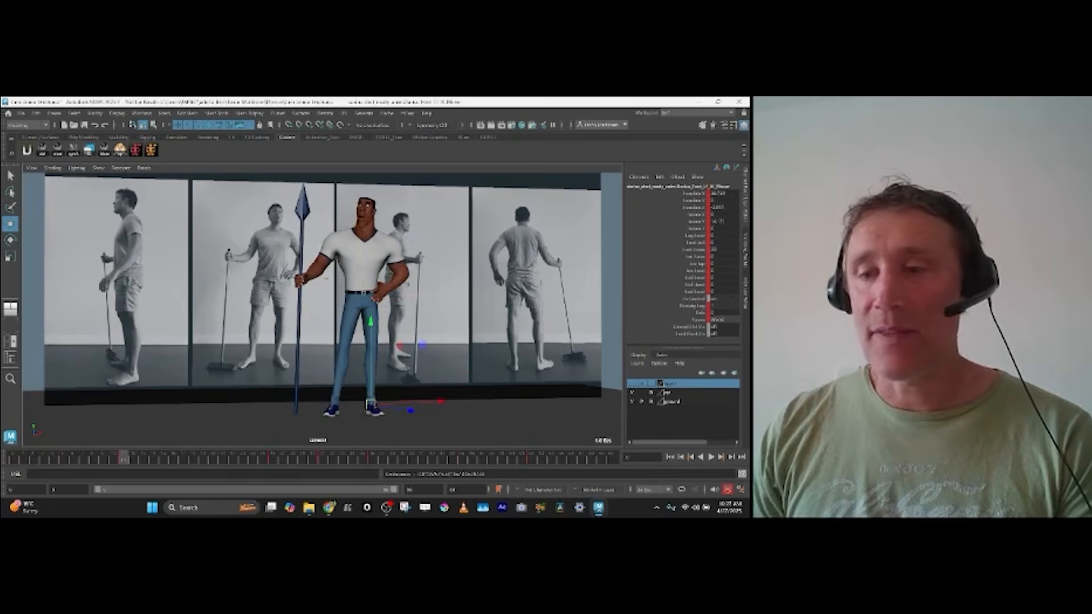
pyautogui.hotkey('ctrl', 'z')
pyautogui.hotkey('ctrl', 'z')
pyautogui.hotkey('ctrl', 'z')
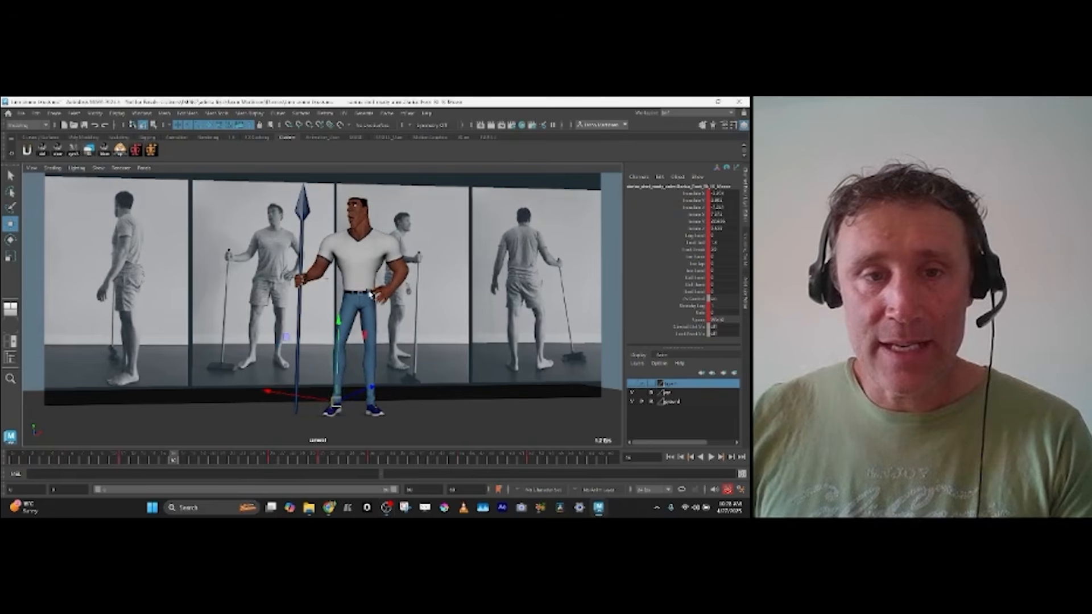
# Step: Select the spear, look at its animation curves in the Graph Editor, and return to the camera view with rig controls hidden
pyautogui.click(301, 304)
pyautogui.press('space')
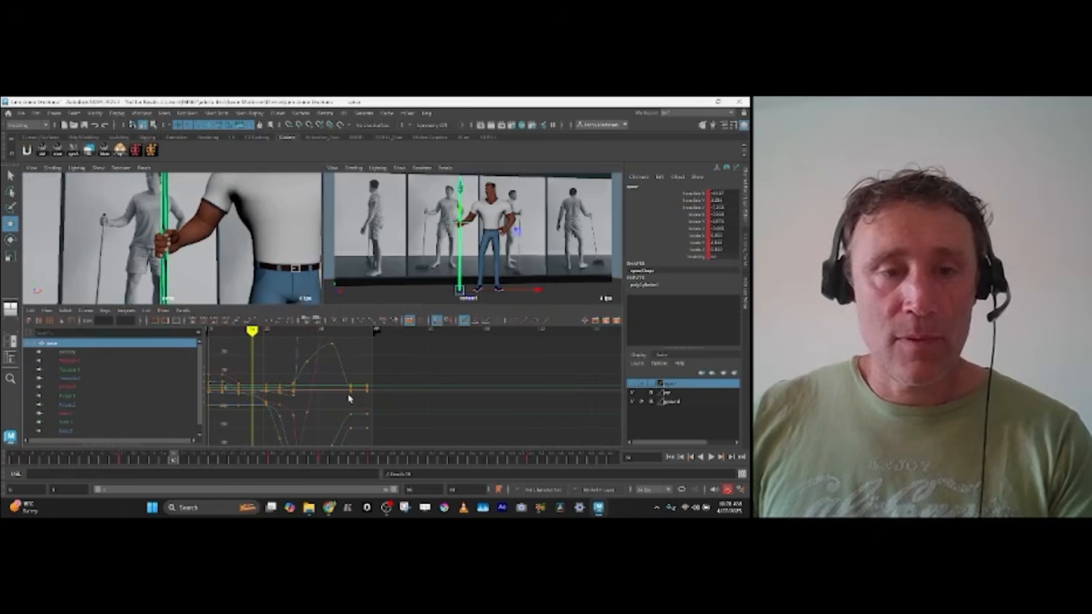
pyautogui.press('space')
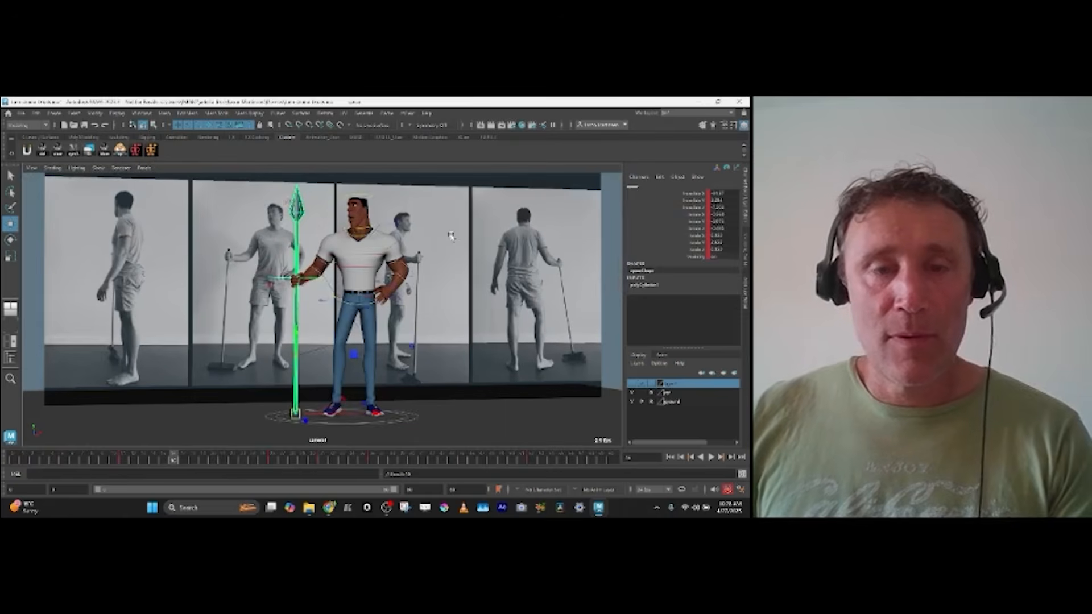
pyautogui.hotkey('alt', '1')
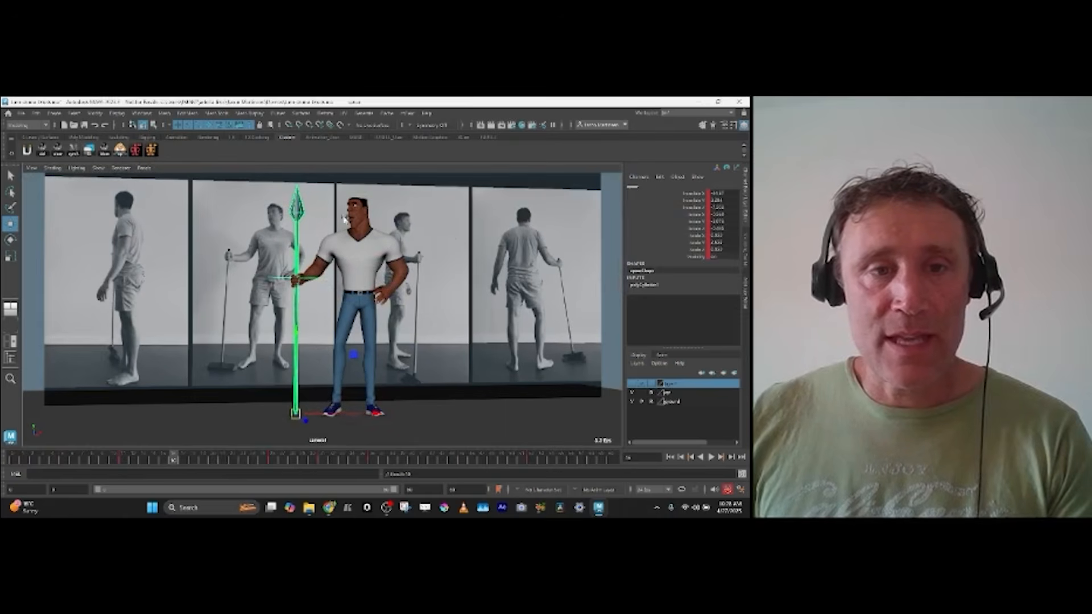
# Step: Step back and forth through the spear's keyframes to review its poses against the reference photos
pyautogui.press('.')
pyautogui.press(',')
pyautogui.press('.')
pyautogui.press('.')
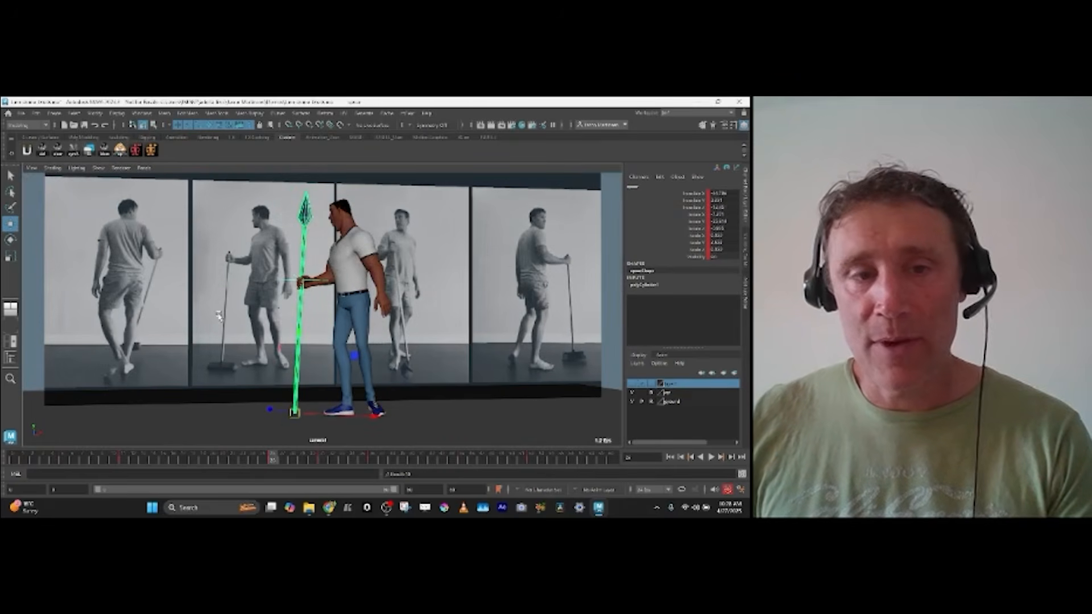
pyautogui.press(',')
pyautogui.press('.')
pyautogui.press(',')
pyautogui.press(',')
pyautogui.press('.')
pyautogui.press('.')
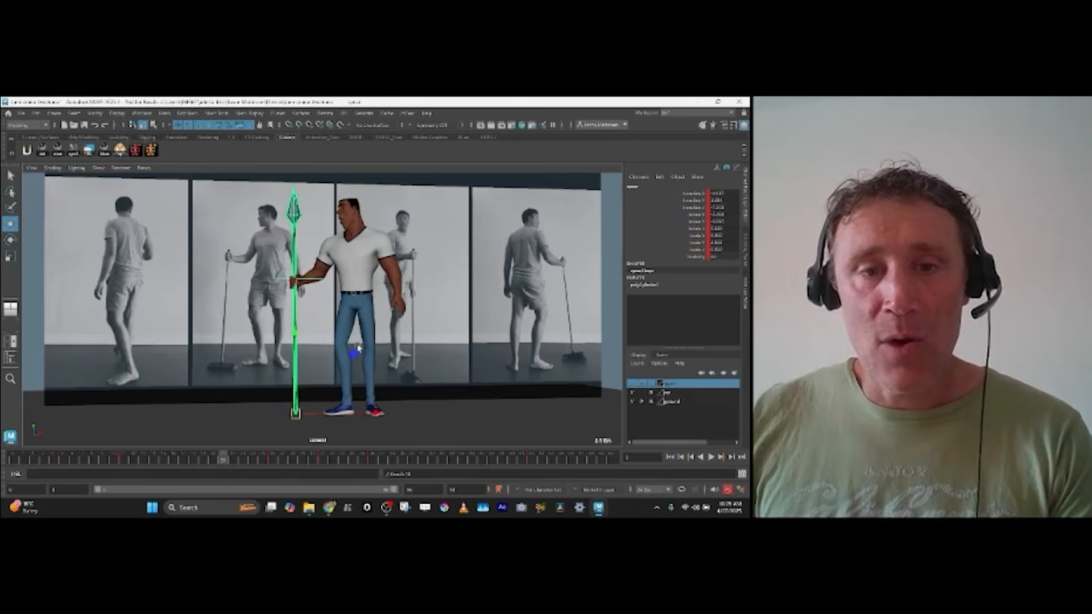
pyautogui.press(',')
pyautogui.press(',')
pyautogui.press('.')
pyautogui.press(',')
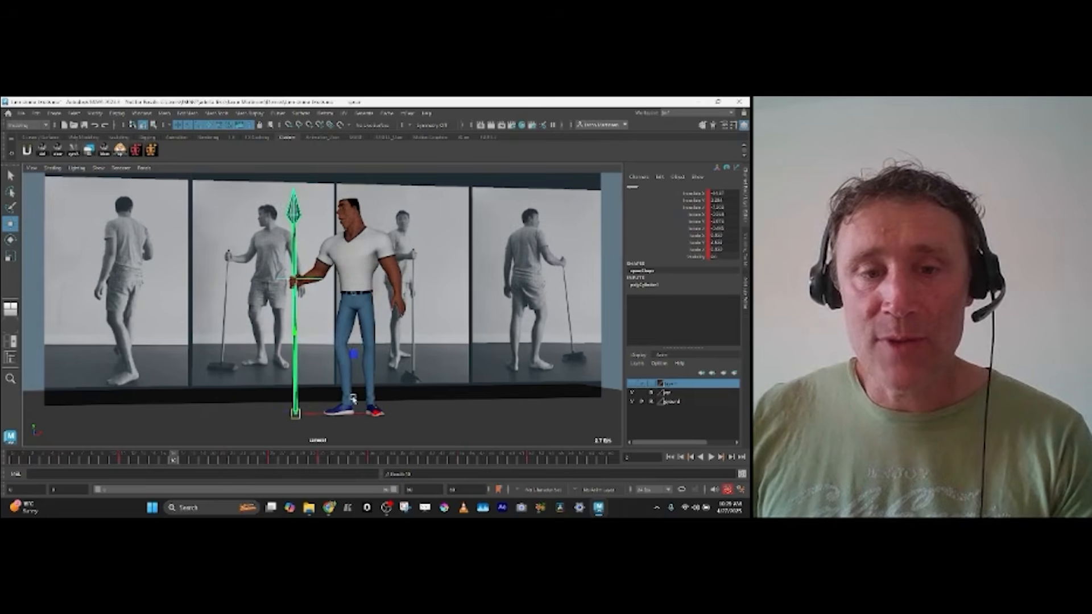
pyautogui.hotkey('ctrl', 'z')
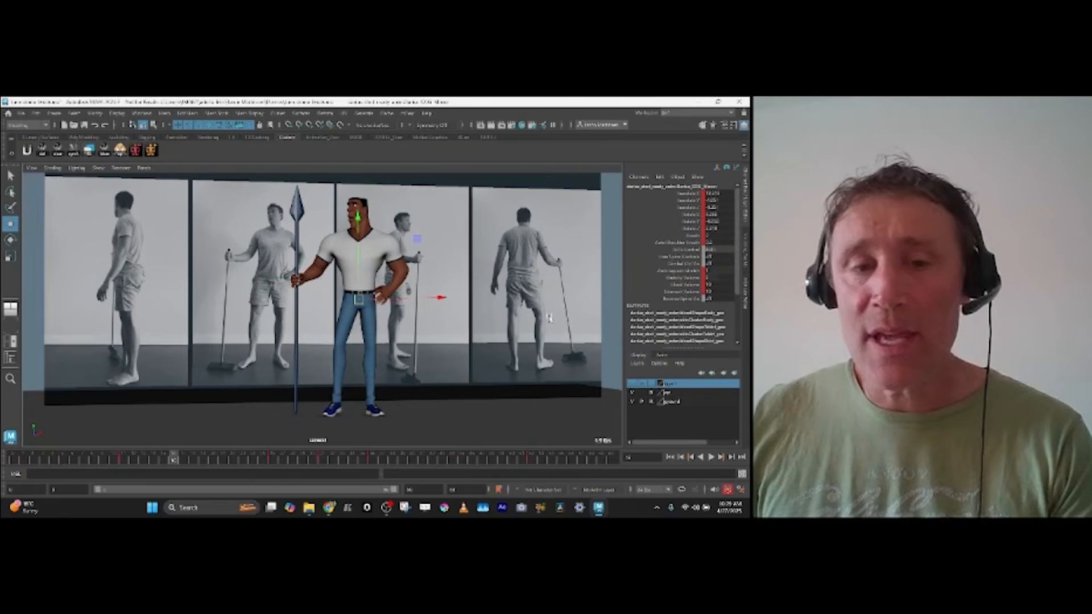
# Step: Try rotating the character's COG control and shifting it sideways away from the spear
pyautogui.press(',')
pyautogui.press('.')
pyautogui.moveTo(383, 298); pyautogui.dragTo(384, 299)
pyautogui.press(',')
pyautogui.press('.')
pyautogui.press('e')
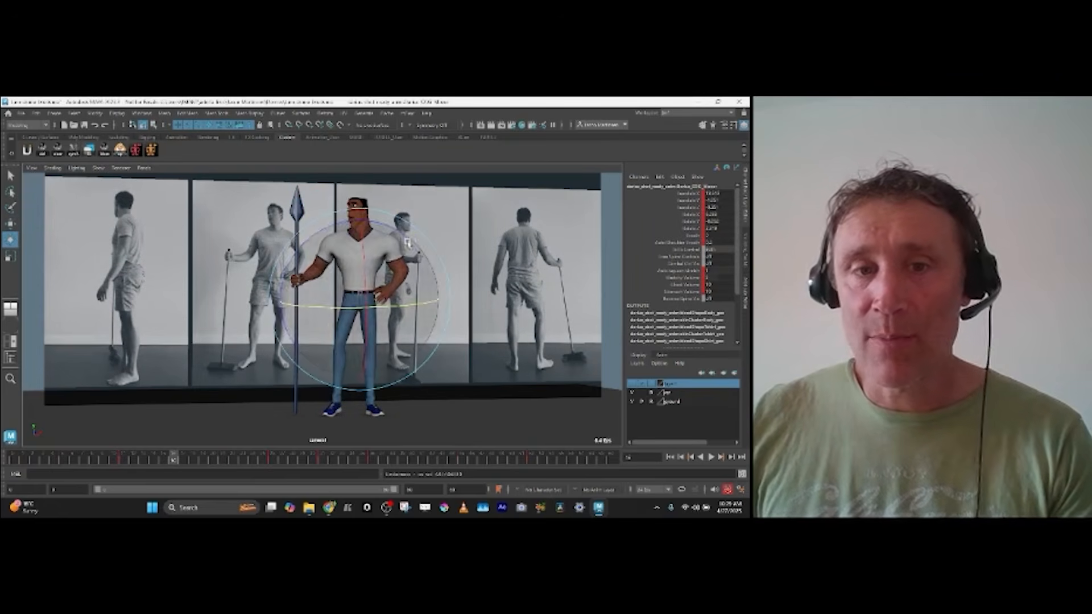
pyautogui.click(408, 238)
pyautogui.press('.')
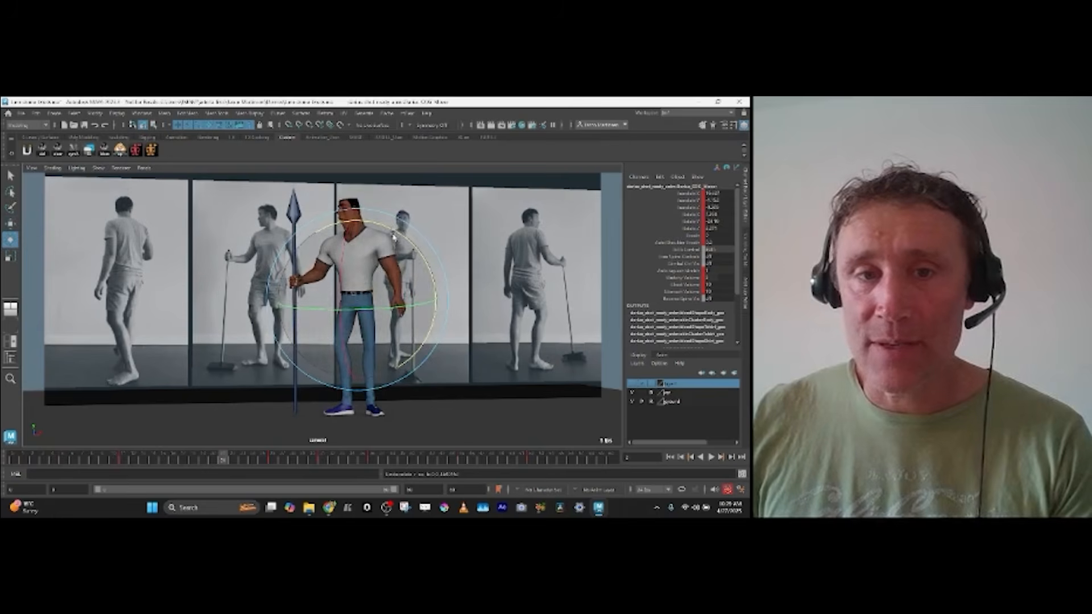
pyautogui.moveTo(390, 230); pyautogui.dragTo(401, 238)
pyautogui.press('w')
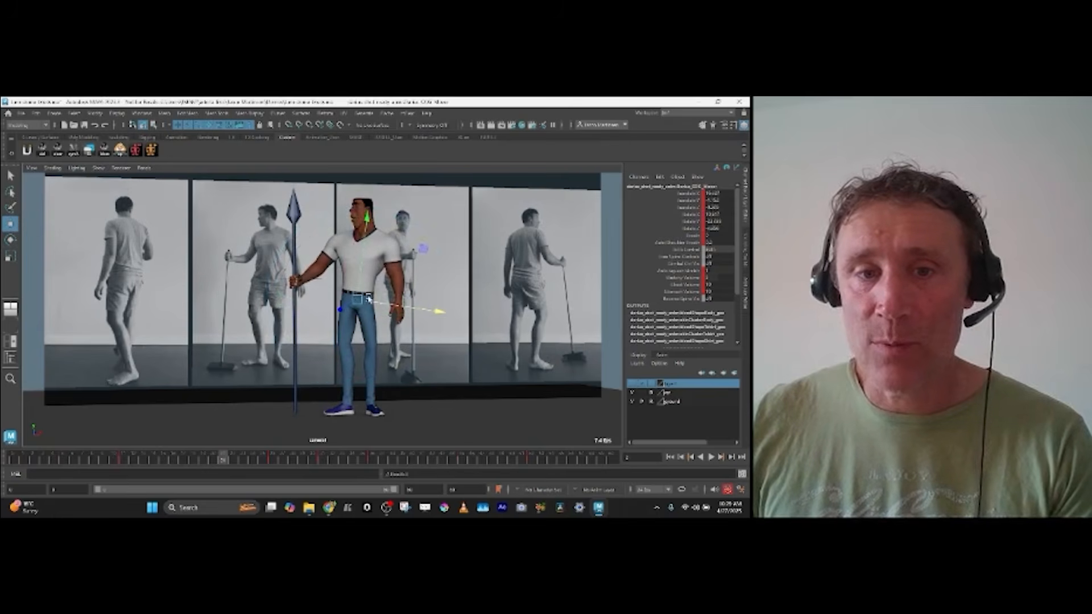
pyautogui.moveTo(381, 304); pyautogui.dragTo(390, 305)
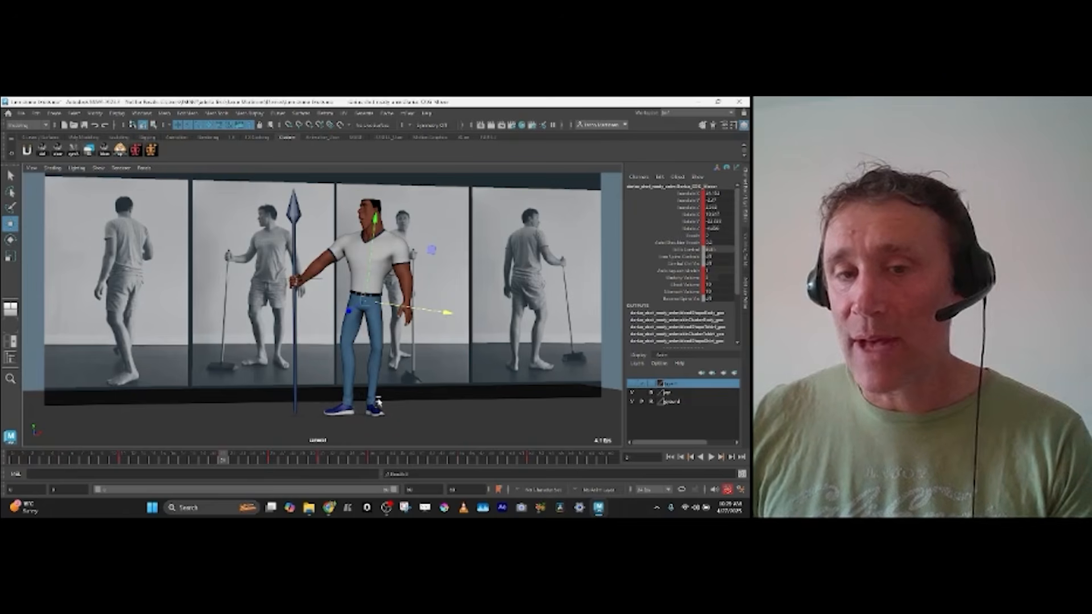
# Step: Undo the trial rotation and sideways move of the COG control
pyautogui.press('z')
pyautogui.press('z')
pyautogui.hotkey('shift', 'z')
pyautogui.hotkey('shift', 'z')
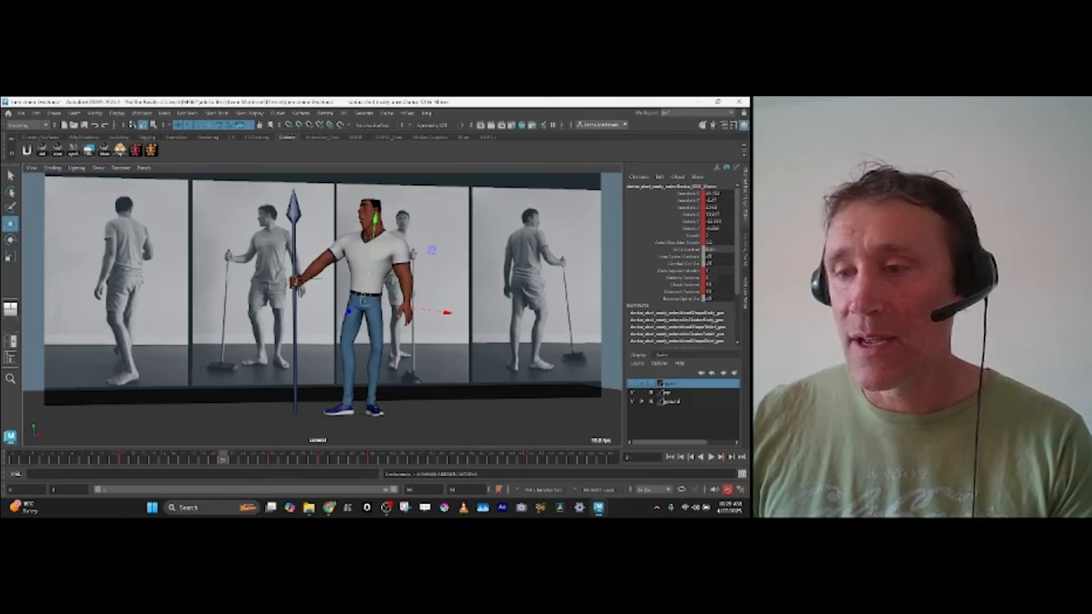
pyautogui.press('z')
pyautogui.press('z')
pyautogui.press('z')
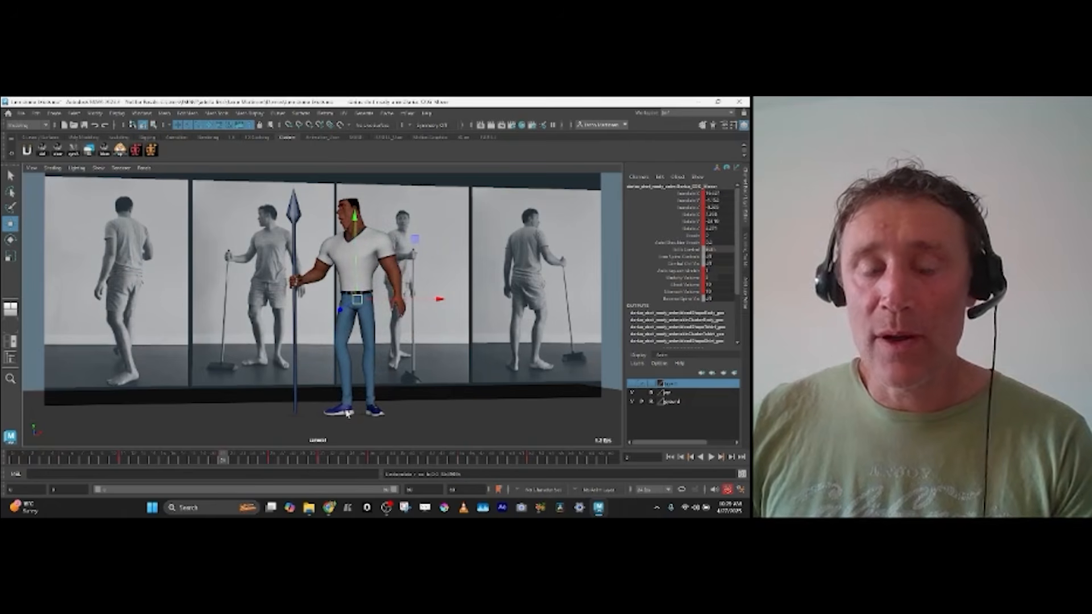
# Step: Select the character's right foot control and compare its placement with the reference photos at successive keyframes
pyautogui.press(',')
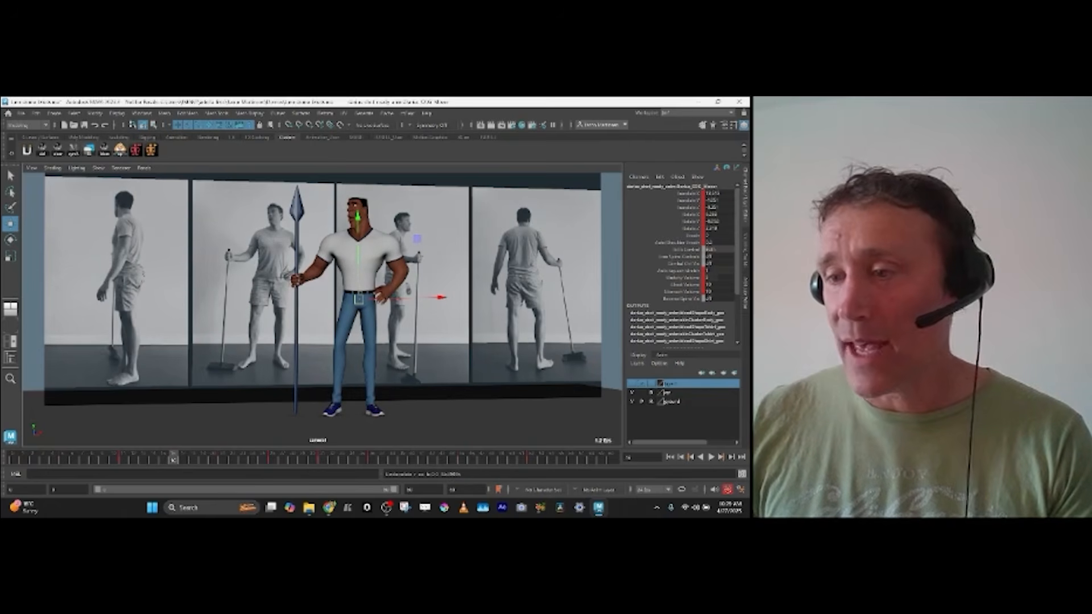
pyautogui.click(336, 403)
pyautogui.press(',')
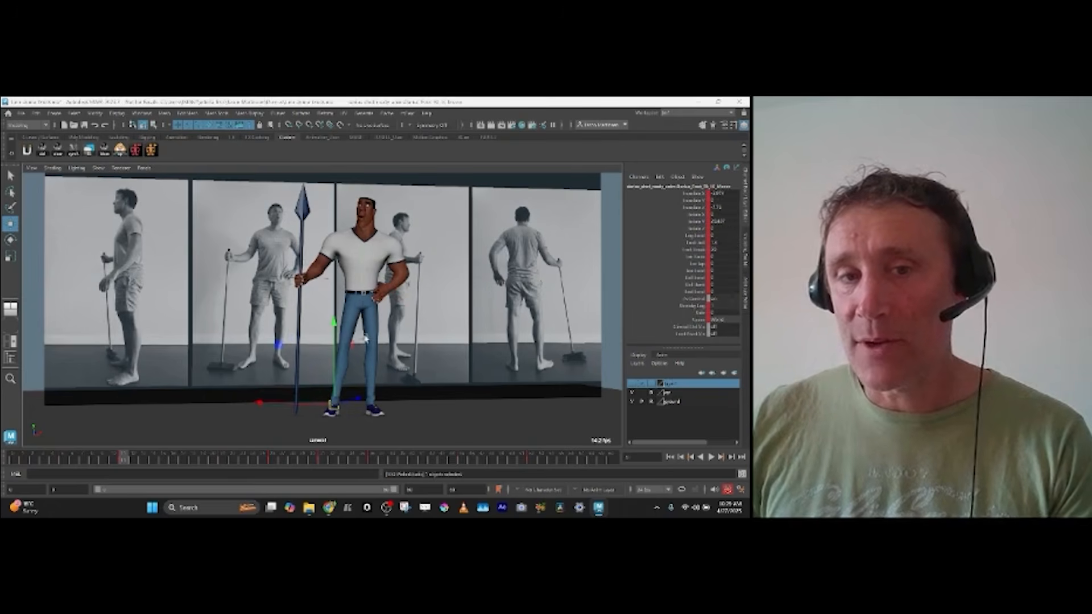
pyautogui.press('.')
pyautogui.press('.')
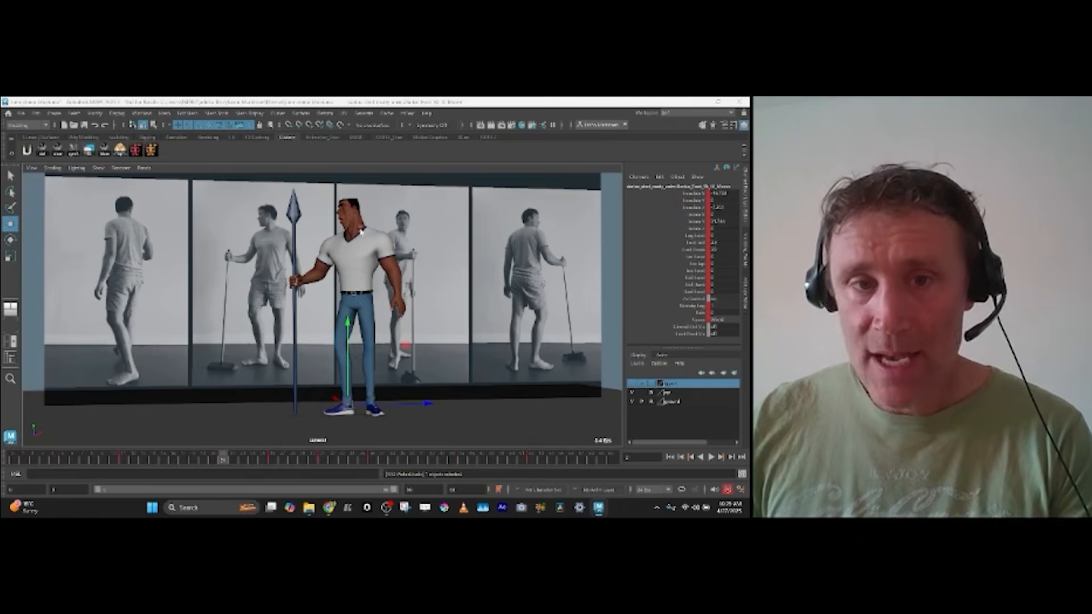
pyautogui.press('.')
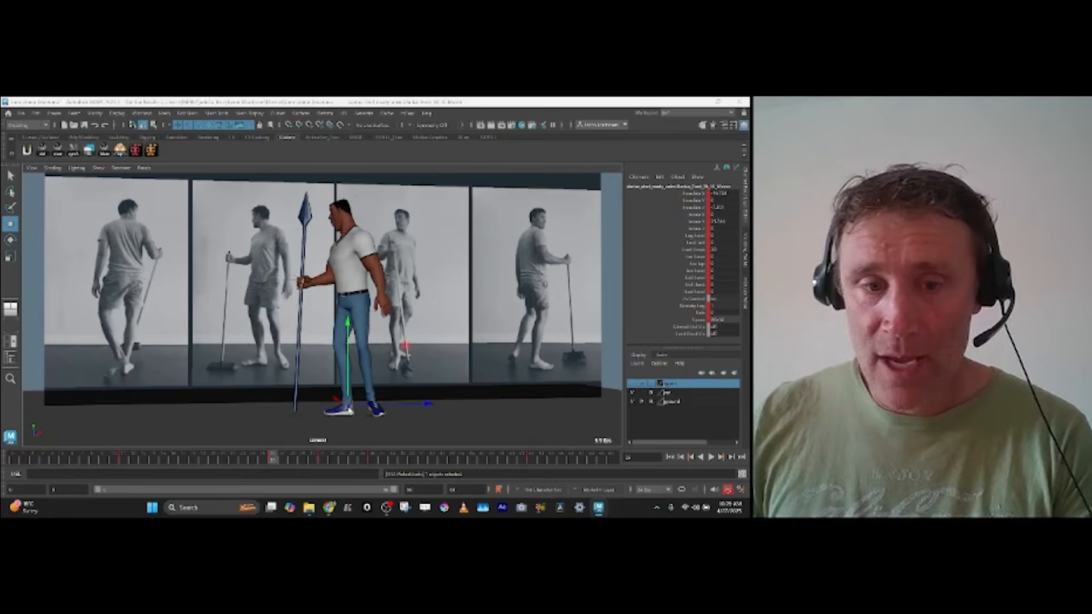
pyautogui.press(',')
pyautogui.press('.')
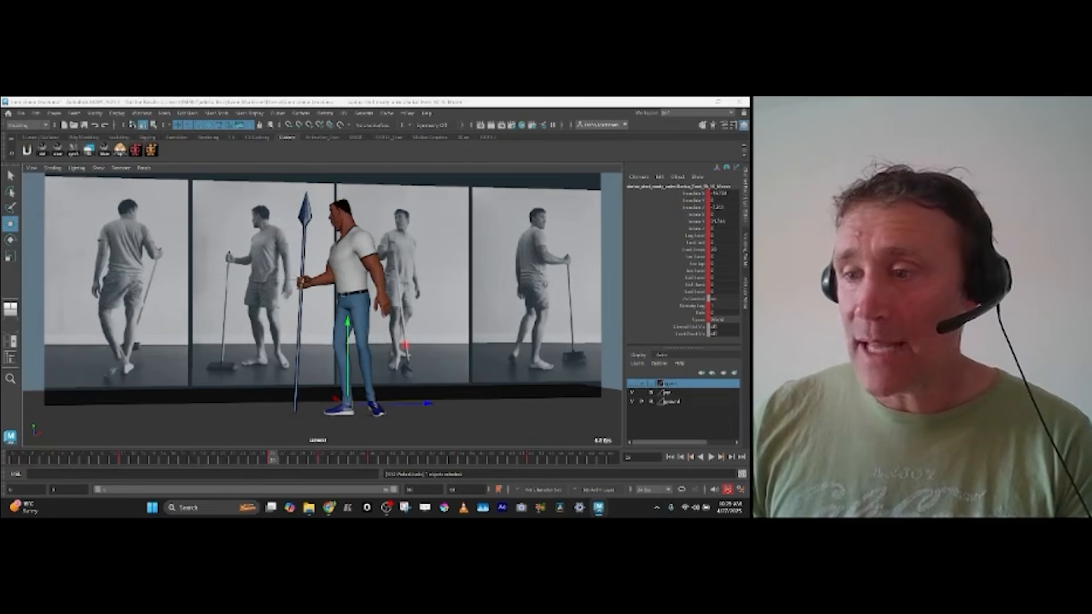
# Step: Check both foot controls against the reference photos at the keyframes where the character turns his back to the camera
pyautogui.press('.')
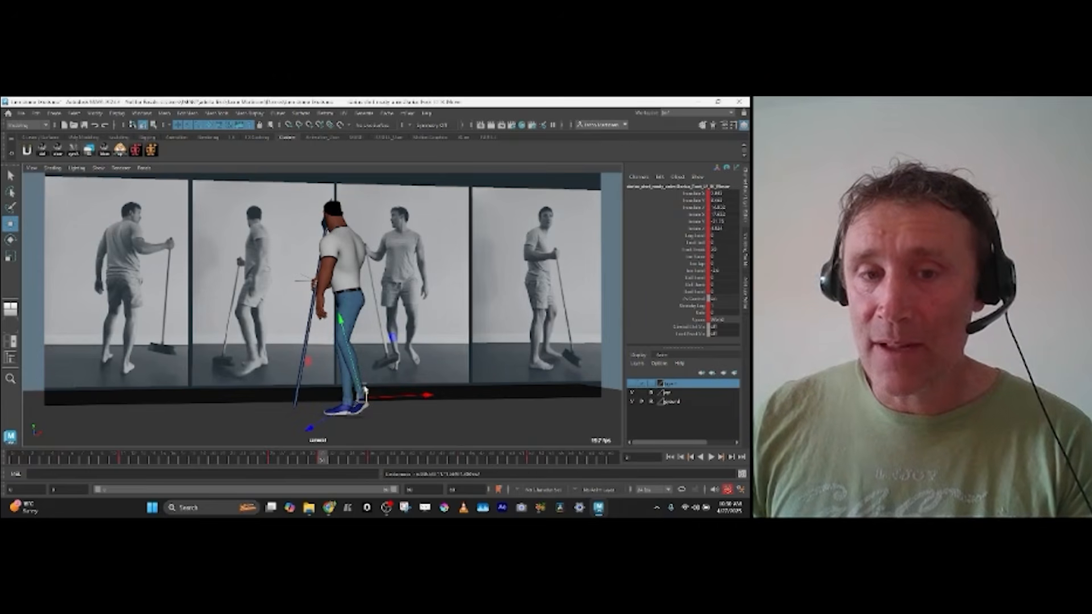
pyautogui.press(',')
pyautogui.press('.')
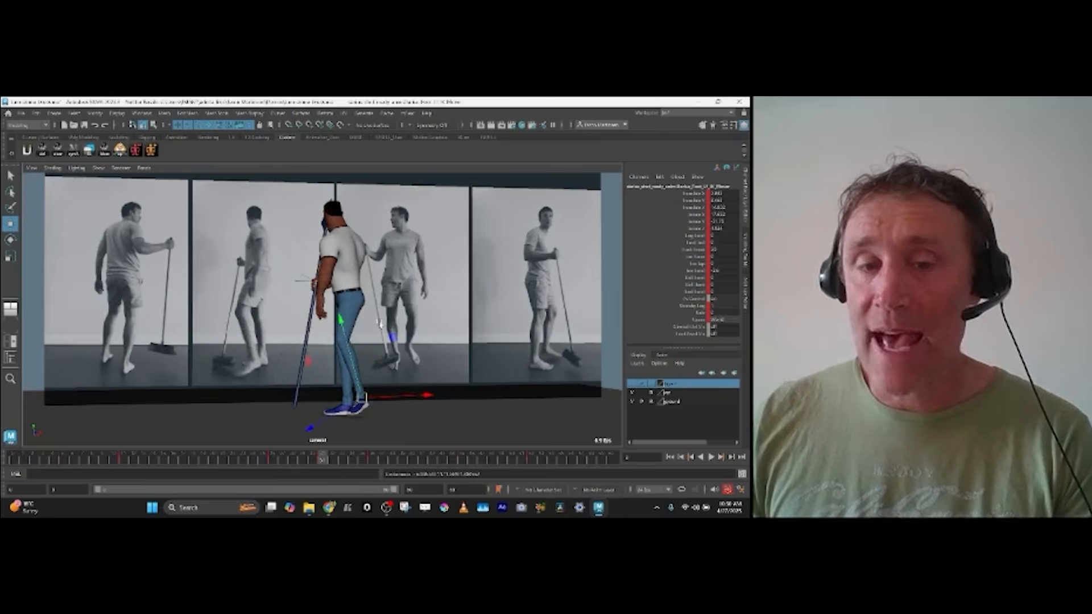
pyautogui.press('.')
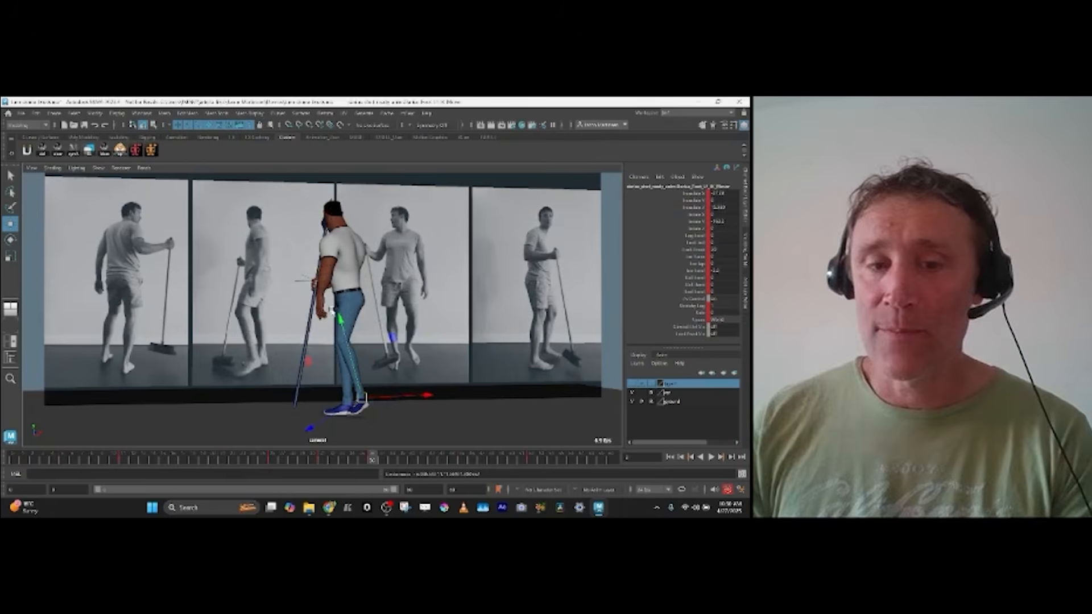
pyautogui.press('.')
pyautogui.press(',')
pyautogui.press('.')
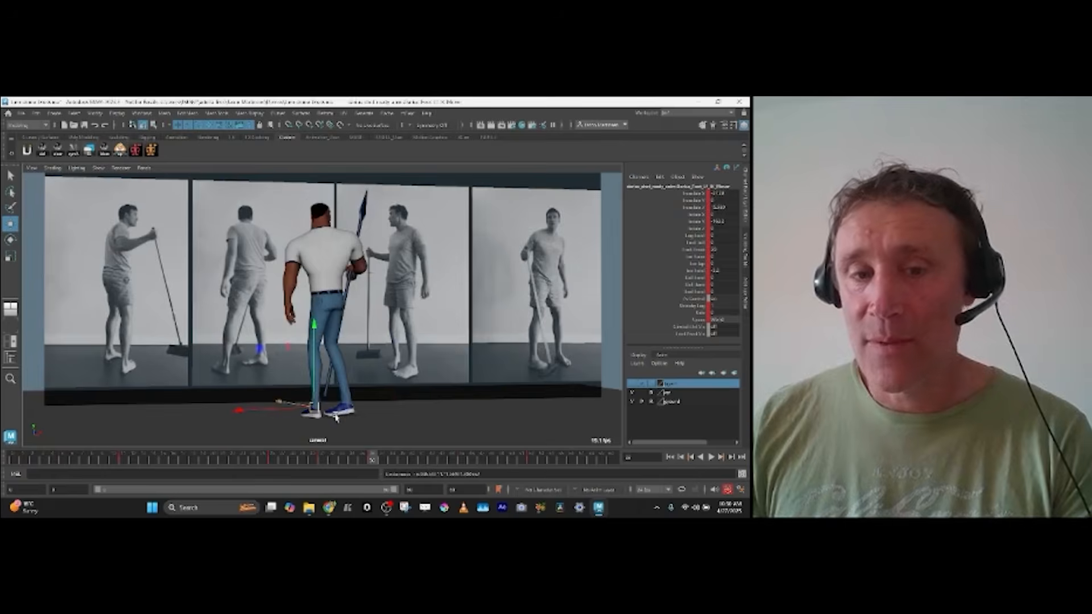
pyautogui.press(',')
pyautogui.press('.')
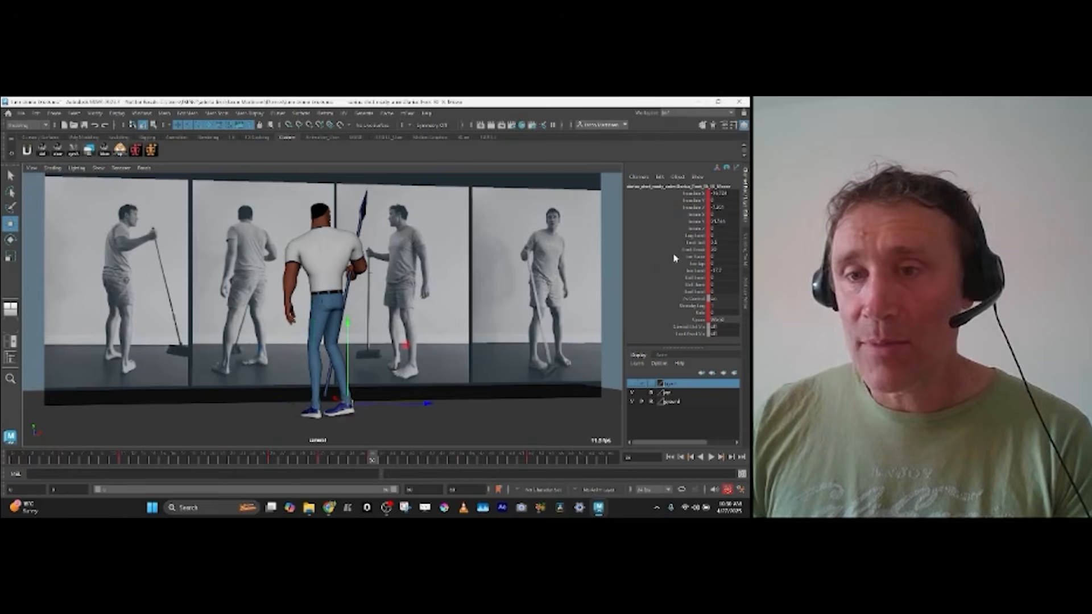
# Step: Try out the right foot control's toe attribute with different values while viewing the feet up close in perspective
pyautogui.click(699, 243)
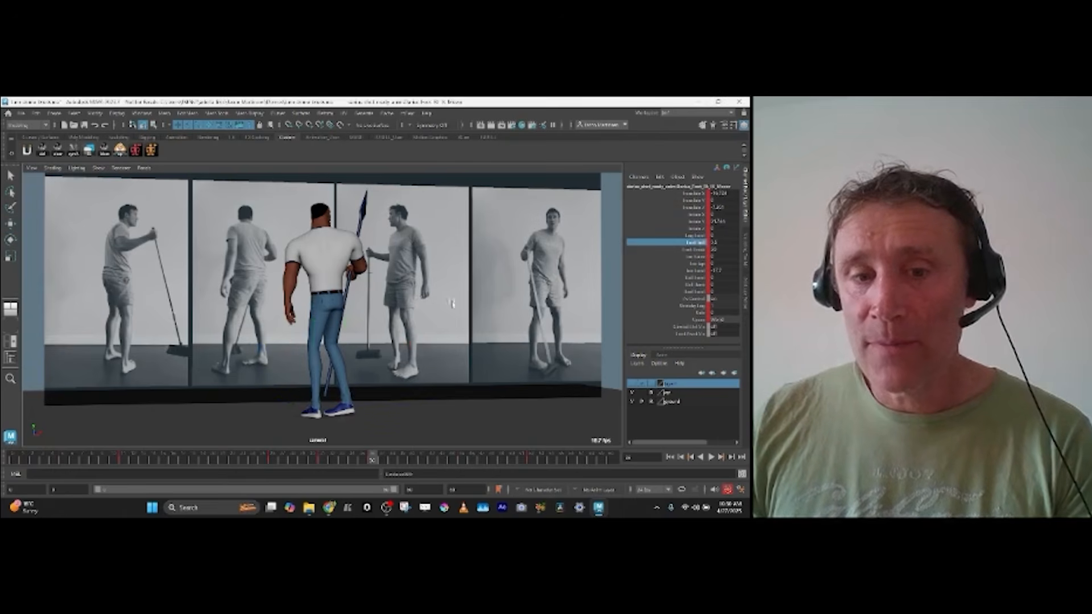
pyautogui.click(682, 271)
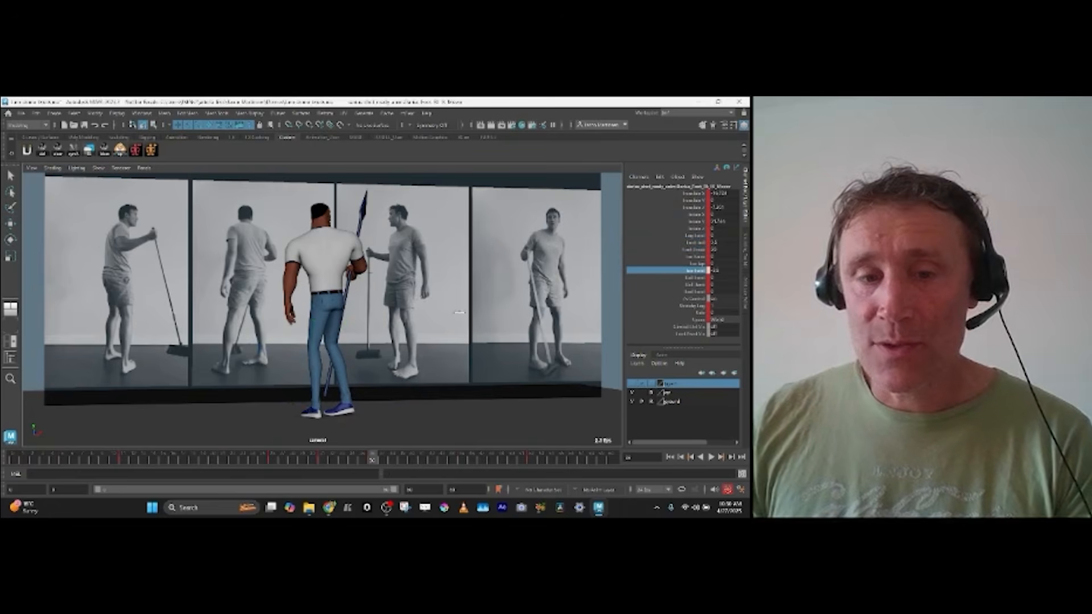
pyautogui.moveTo(398, 319); pyautogui.dragTo(371, 323, button='middle')
pyautogui.press('space')
pyautogui.press('space')
pyautogui.keyDown('alt'); pyautogui.moveTo(245, 364); pyautogui.dragTo(222, 275, button='middle'); pyautogui.keyUp('alt')
pyautogui.keyDown('alt'); pyautogui.moveTo(222, 276); pyautogui.dragTo(305, 347, button='right'); pyautogui.keyUp('alt')
pyautogui.keyDown('alt'); pyautogui.moveTo(304, 347); pyautogui.dragTo(328, 320); pyautogui.keyUp('alt')
pyautogui.press('.')
pyautogui.moveTo(329, 320)
pyautogui.mouseDown(button='middle')
pyautogui.moveTo(279, 321)
pyautogui.moveTo(333, 323)
pyautogui.mouseUp(button='middle')
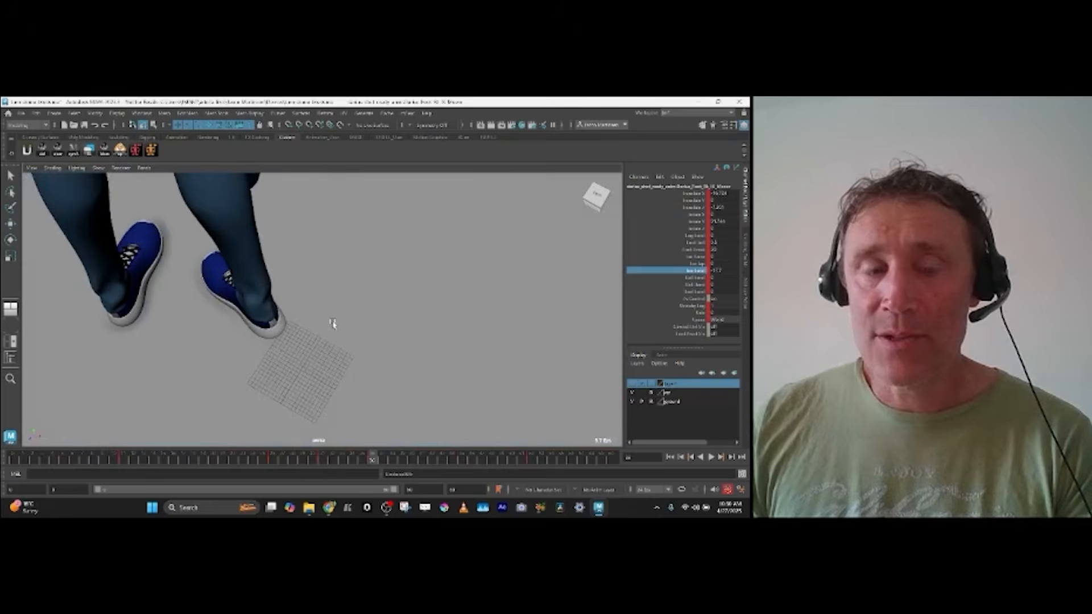
# Step: Compare the toe attribute between the two neighbouring keyframes and try setting it to 0
pyautogui.press(',')
pyautogui.press('.')
pyautogui.press(',')
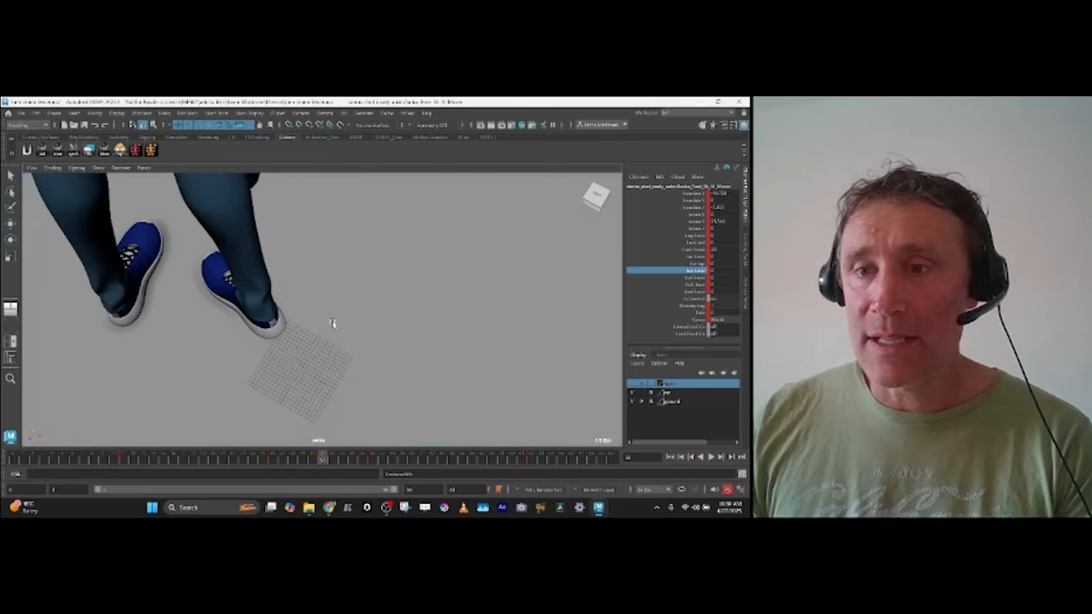
pyautogui.press('.')
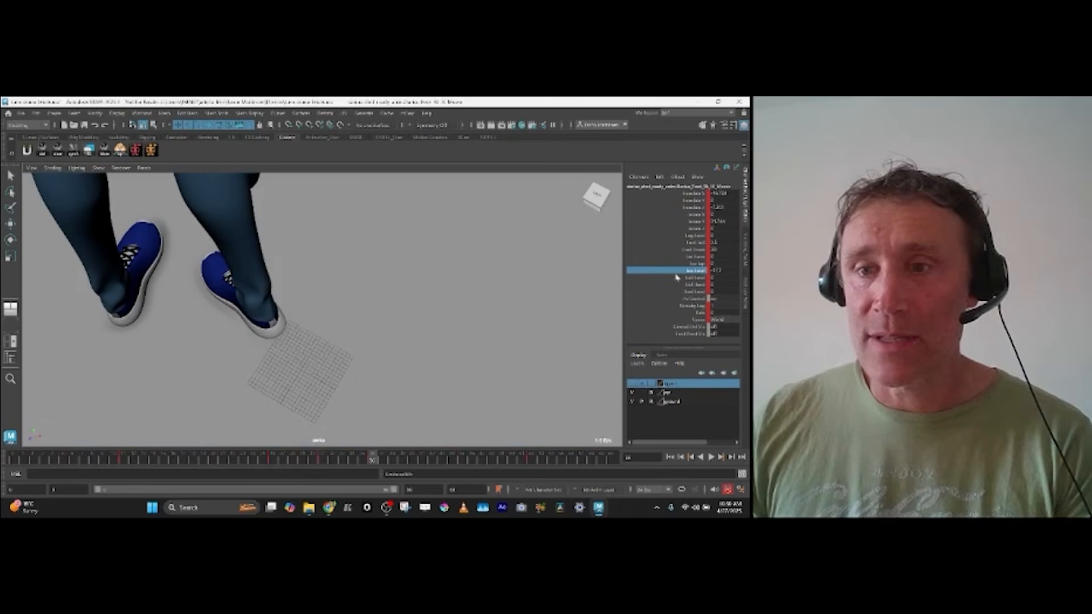
pyautogui.doubleClick(715, 270)
pyautogui.write('0')
pyautogui.press('Return')
pyautogui.keyDown('alt'); pyautogui.moveTo(358, 378); pyautogui.dragTo(415, 309); pyautogui.keyUp('alt')
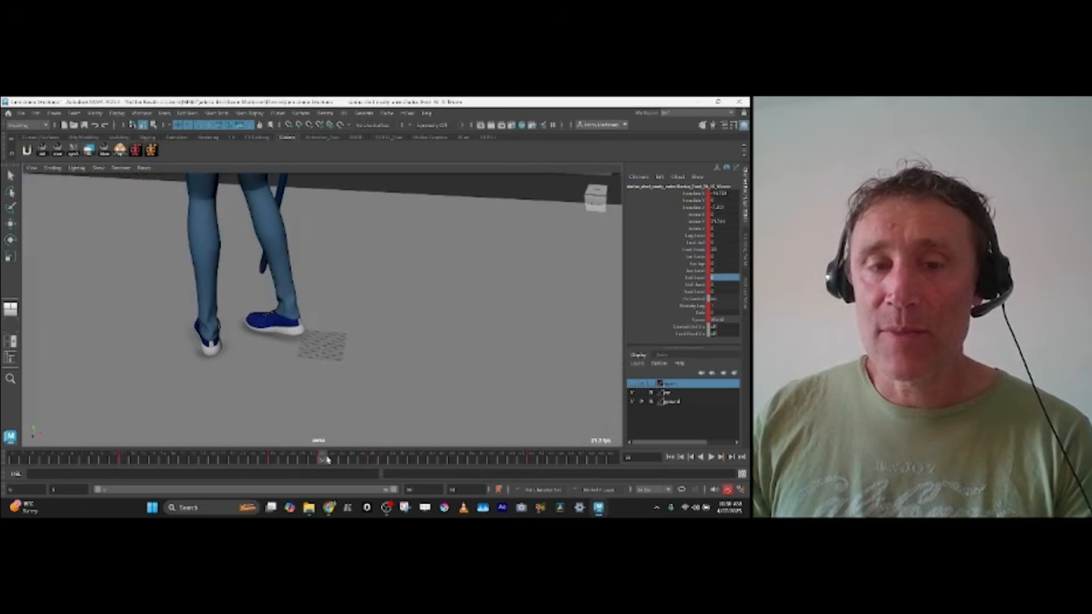
# Step: Compare the planted foot between the two keyframes from several perspective angles, and return to the camera view
pyautogui.press(',')
pyautogui.press('.')
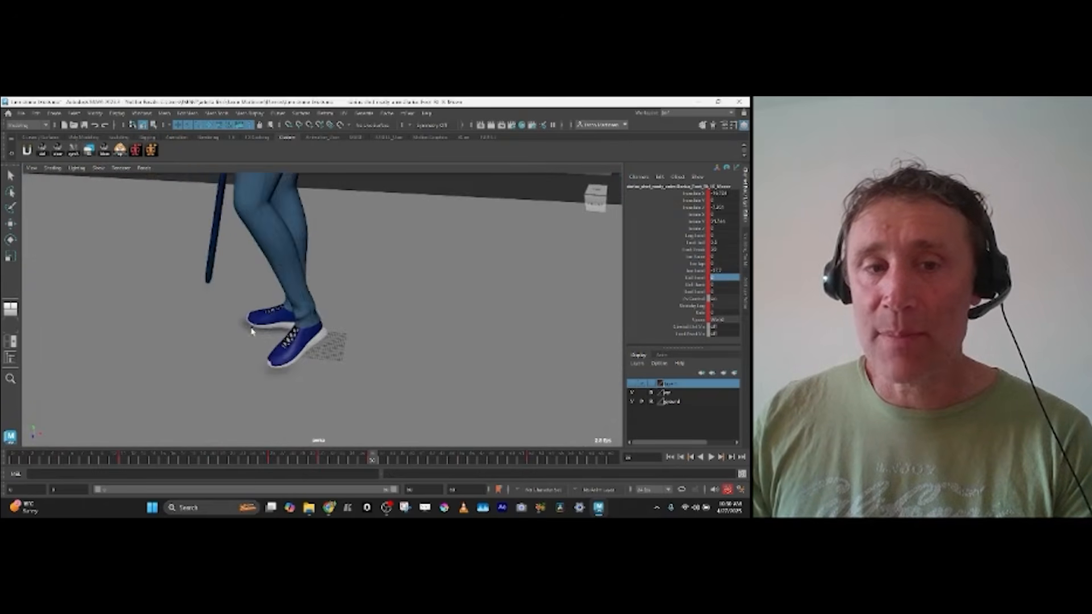
pyautogui.keyDown('alt'); pyautogui.moveTo(272, 337); pyautogui.dragTo(345, 337); pyautogui.keyUp('alt')
pyautogui.press(',')
pyautogui.press('.')
pyautogui.press(',')
pyautogui.press('.')
pyautogui.press('space')
pyautogui.press('space')
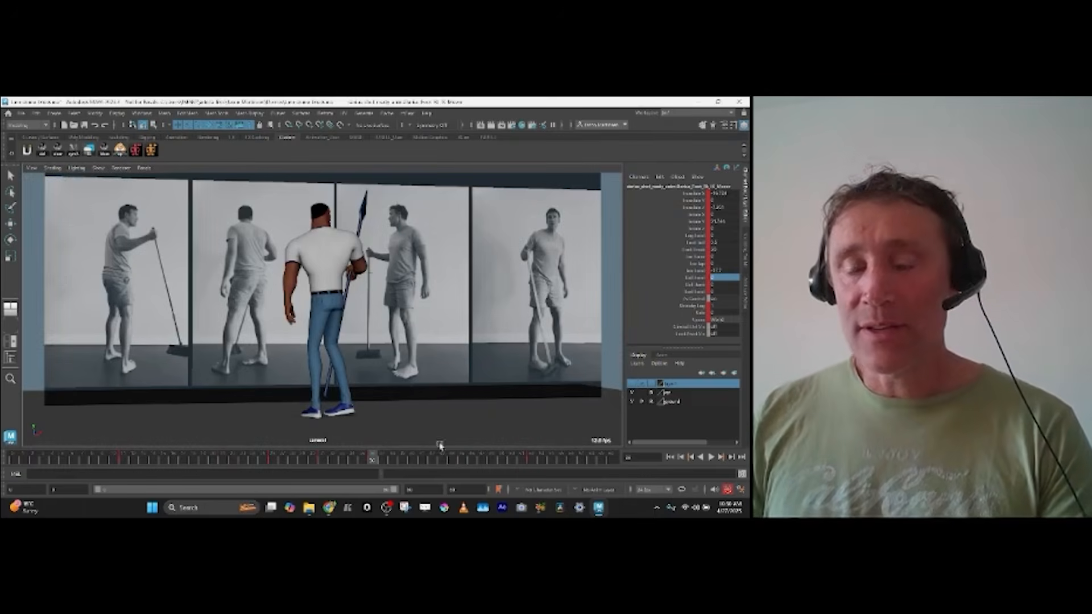
# Step: Step through the frames following the last back-facing pose to examine how the reference man moves his foot
pyautogui.press('.')
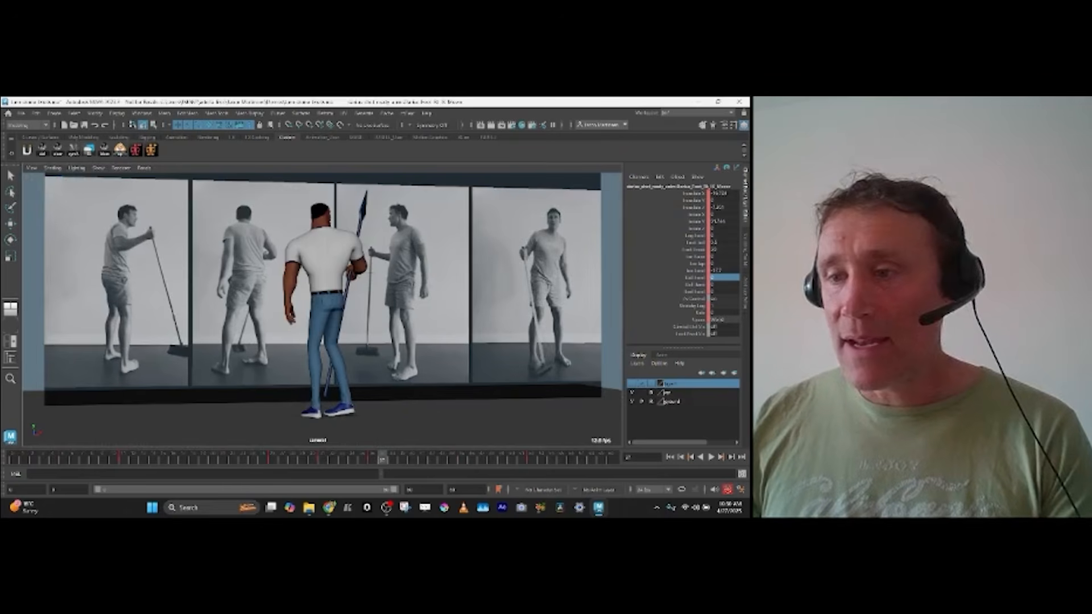
pyautogui.press('.')
pyautogui.press('.')
pyautogui.press('.')
pyautogui.press('.')
pyautogui.press(',')
pyautogui.press(',')
pyautogui.press(',')
pyautogui.press(',')
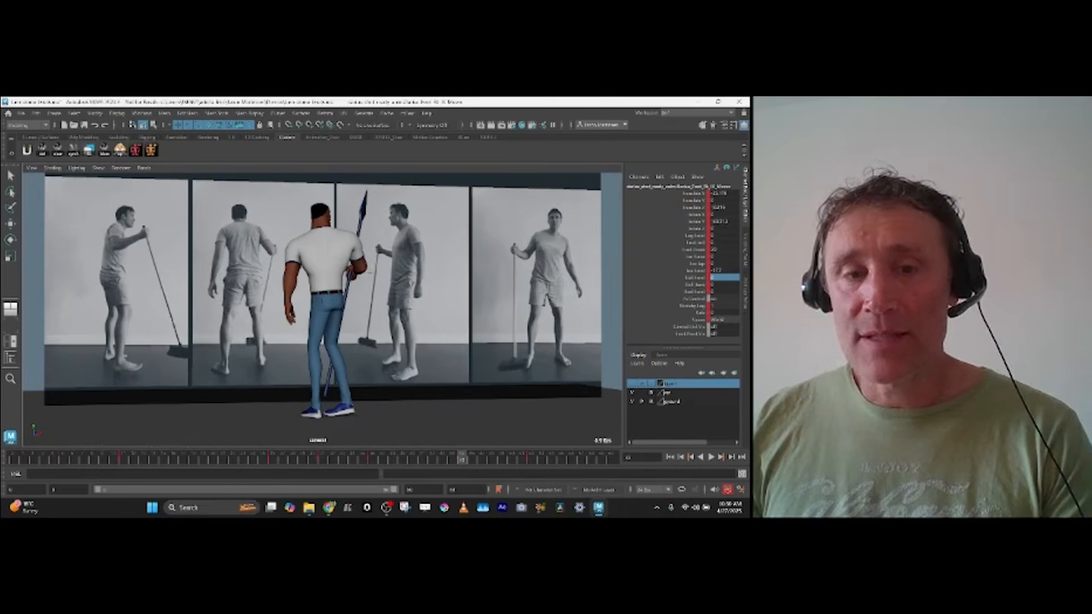
pyautogui.press('.')
pyautogui.press('.')
pyautogui.press('.')
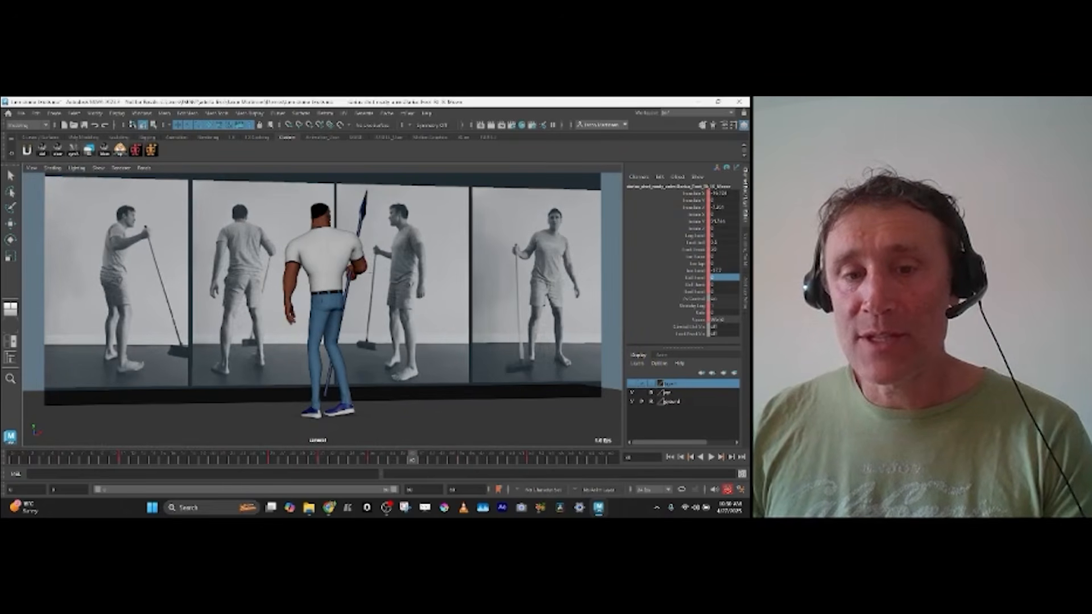
pyautogui.hotkey('alt', ',')
pyautogui.hotkey('alt', ',')
pyautogui.hotkey('alt', ',')
pyautogui.hotkey('alt', '.')
pyautogui.hotkey('alt', '.')
pyautogui.hotkey('alt', '.')
pyautogui.hotkey('alt', ',')
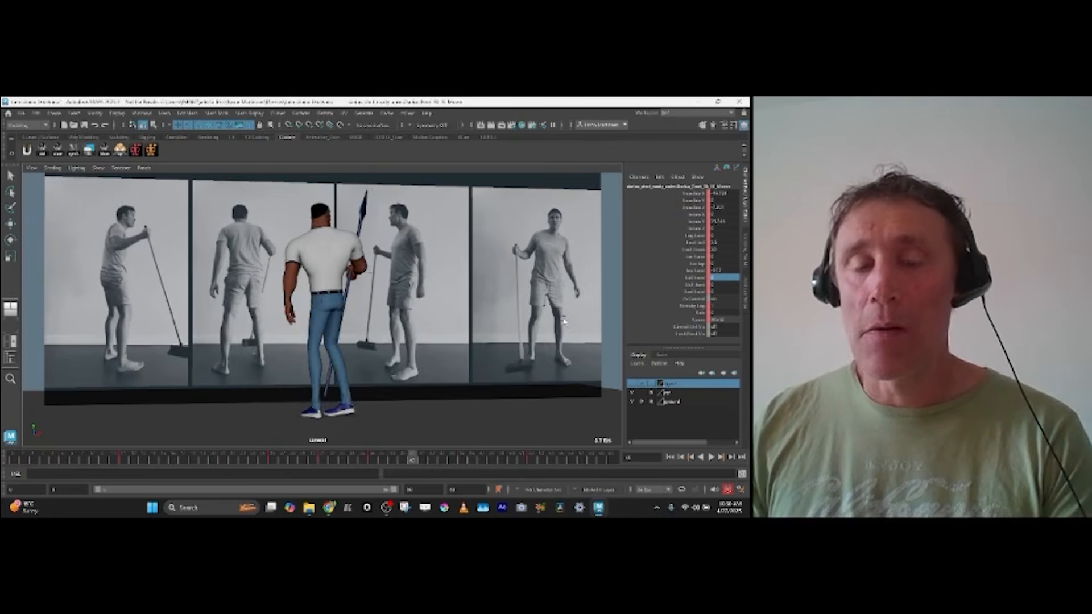
pyautogui.hotkey('alt', '.')
pyautogui.hotkey('alt', '.')
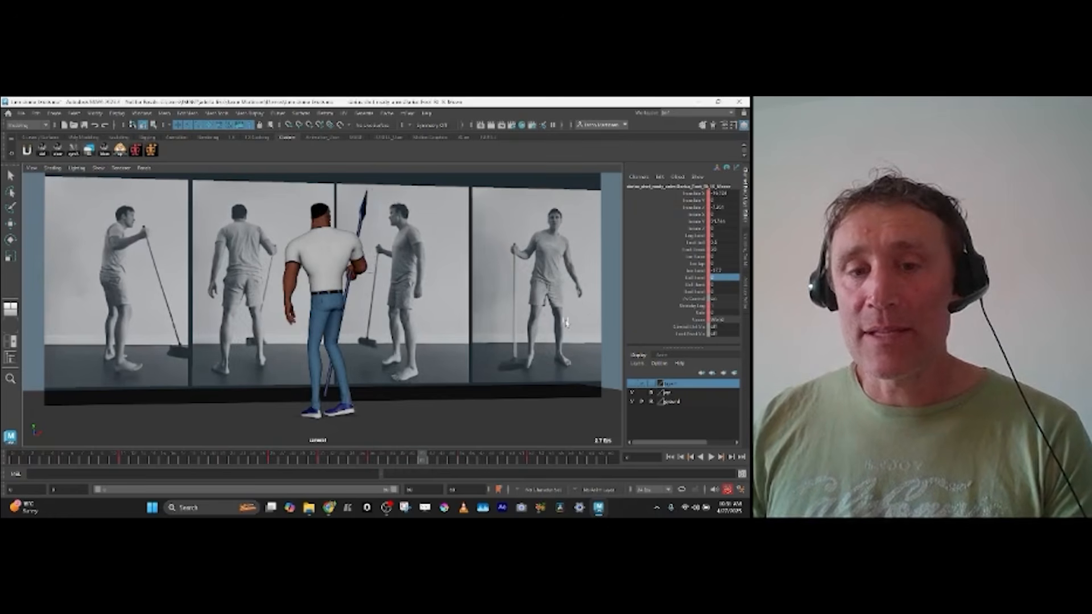
pyautogui.press('.')
pyautogui.press(',')
pyautogui.hotkey('alt', '.')
pyautogui.hotkey('alt', '.')
pyautogui.hotkey('alt', '.')
pyautogui.hotkey('alt', '.')
pyautogui.hotkey('alt', '.')
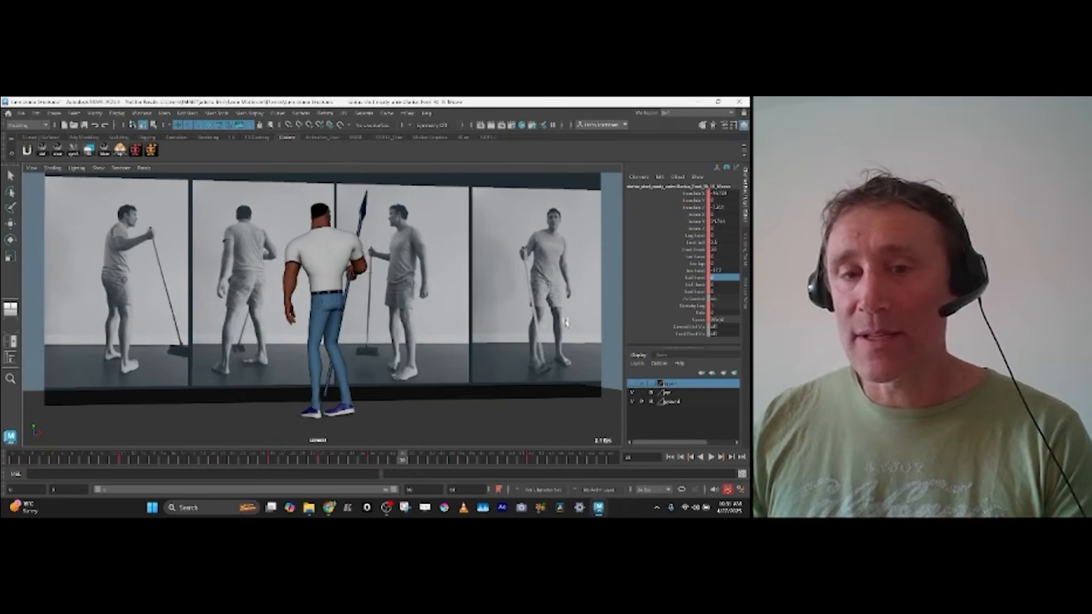
# Step: Lift, shift and rotate the right foot control to match the stepping foot in the reference photos
pyautogui.press('w')
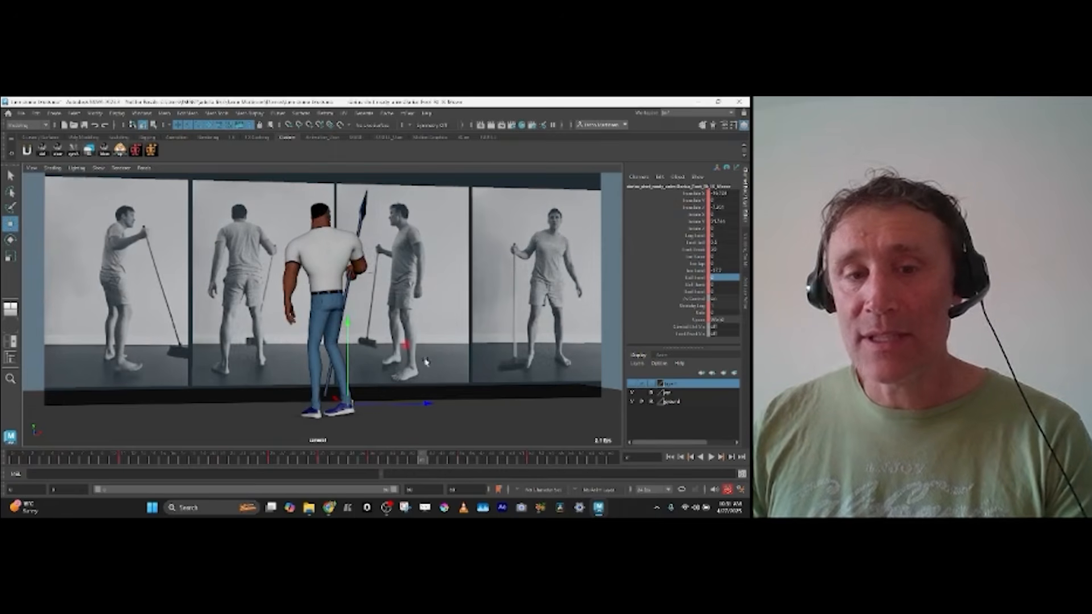
pyautogui.press('e')
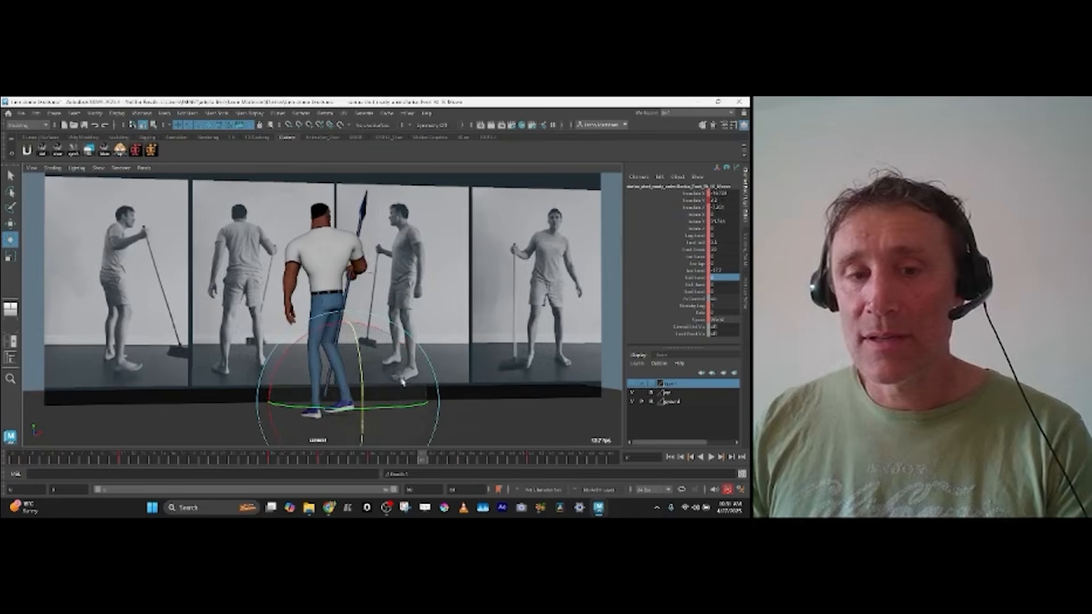
pyautogui.press('space')
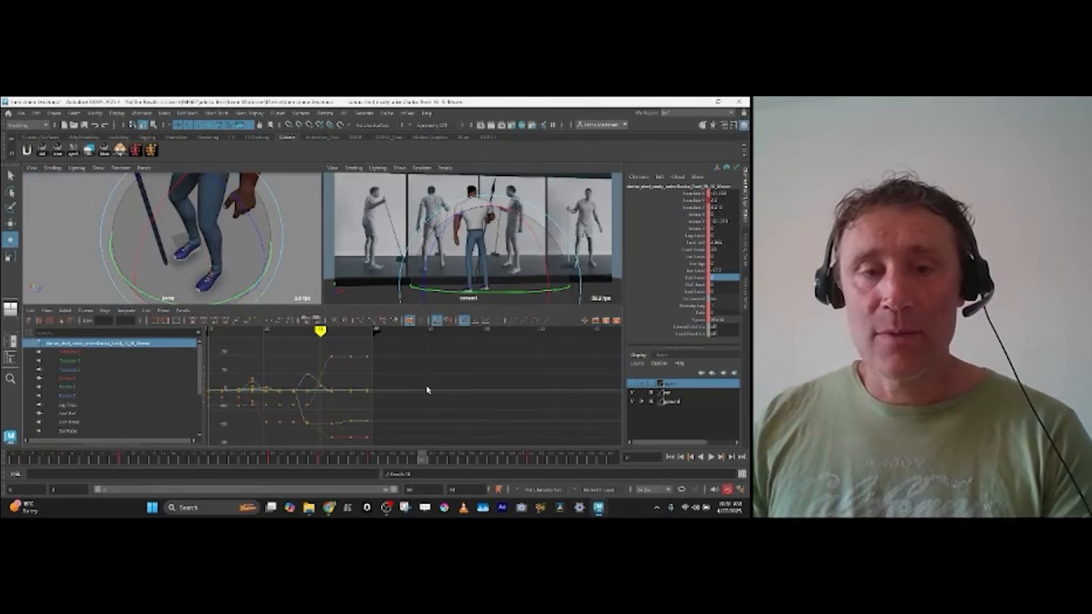
pyautogui.press('space')
# Step: Set the right foot control's toe attribute to 0 at the new pose
pyautogui.click(718, 270)
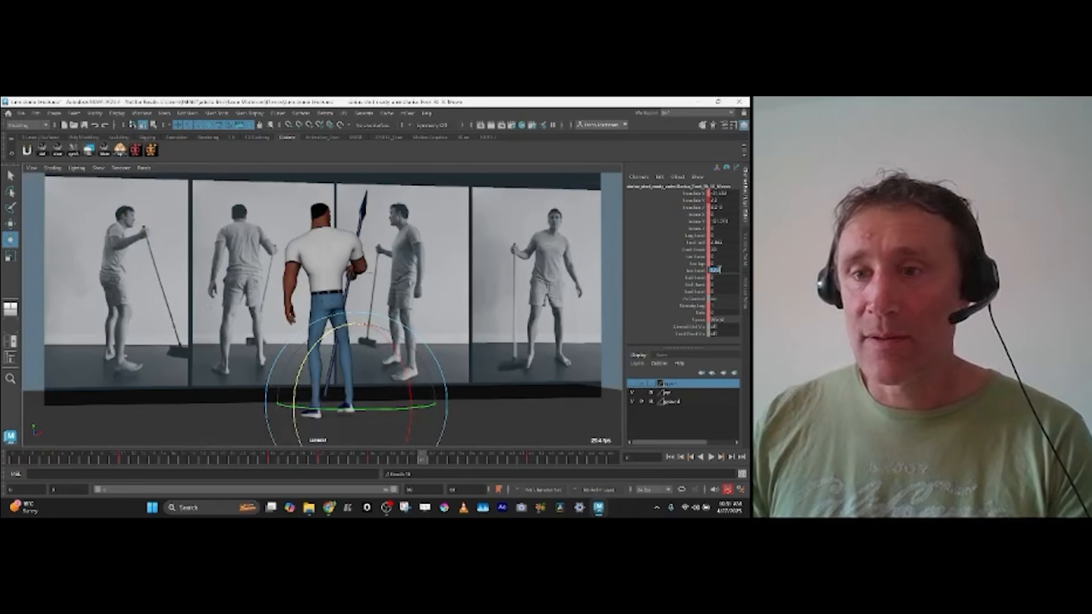
pyautogui.write('0')
pyautogui.press('Return')
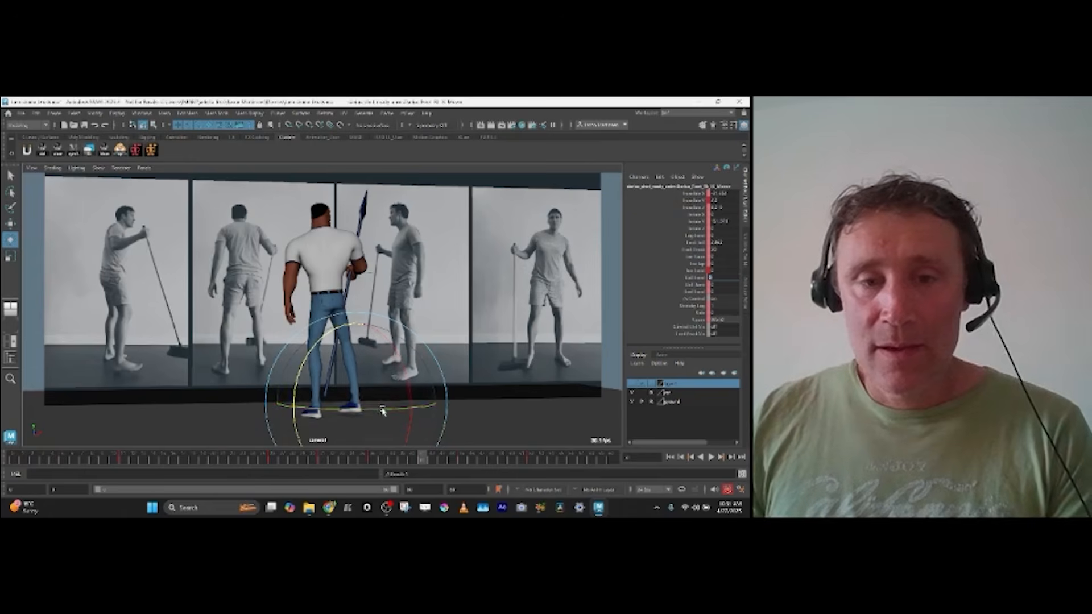
# Step: Refine the right foot control's tilt and placement in the stepping pose, checking it against the neighbouring frames
pyautogui.click(363, 400)
pyautogui.press('w')
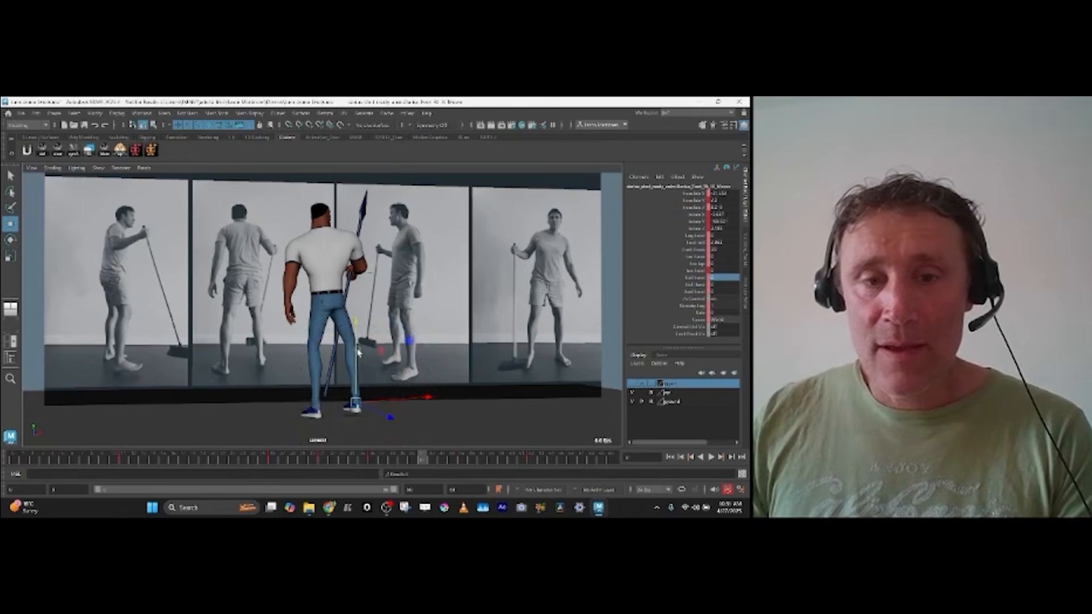
pyautogui.press('e')
pyautogui.press('.')
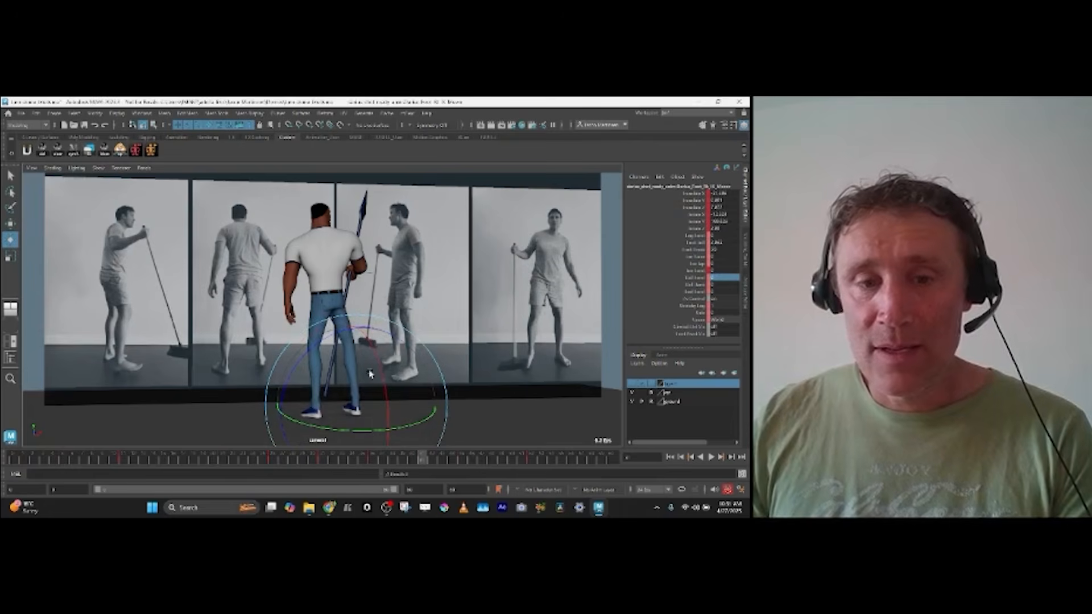
pyautogui.press('.')
pyautogui.press(',')
pyautogui.press(',')
pyautogui.press(',')
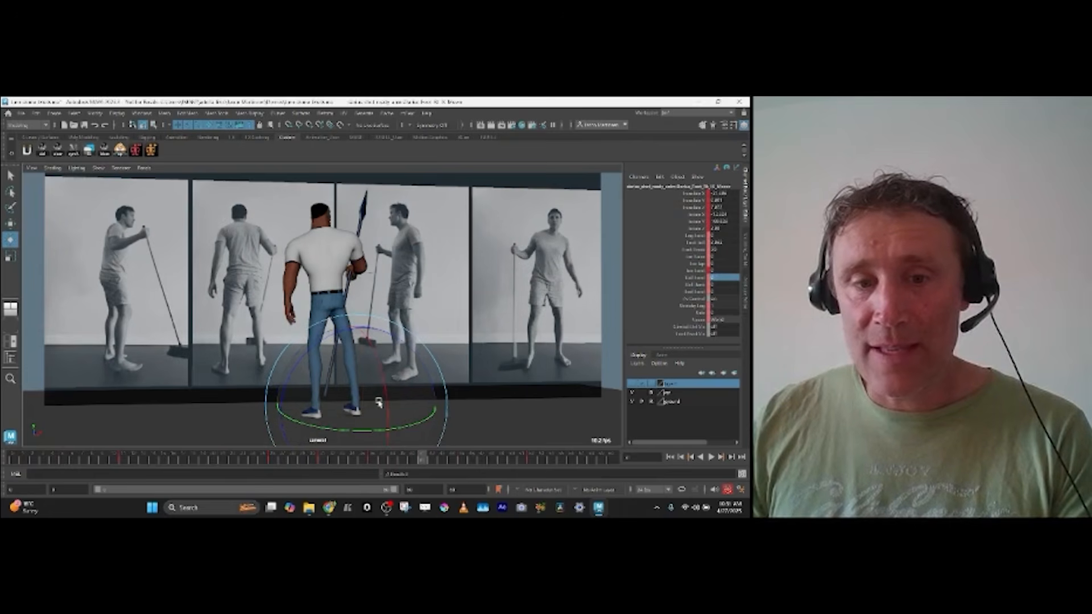
pyautogui.press('w')
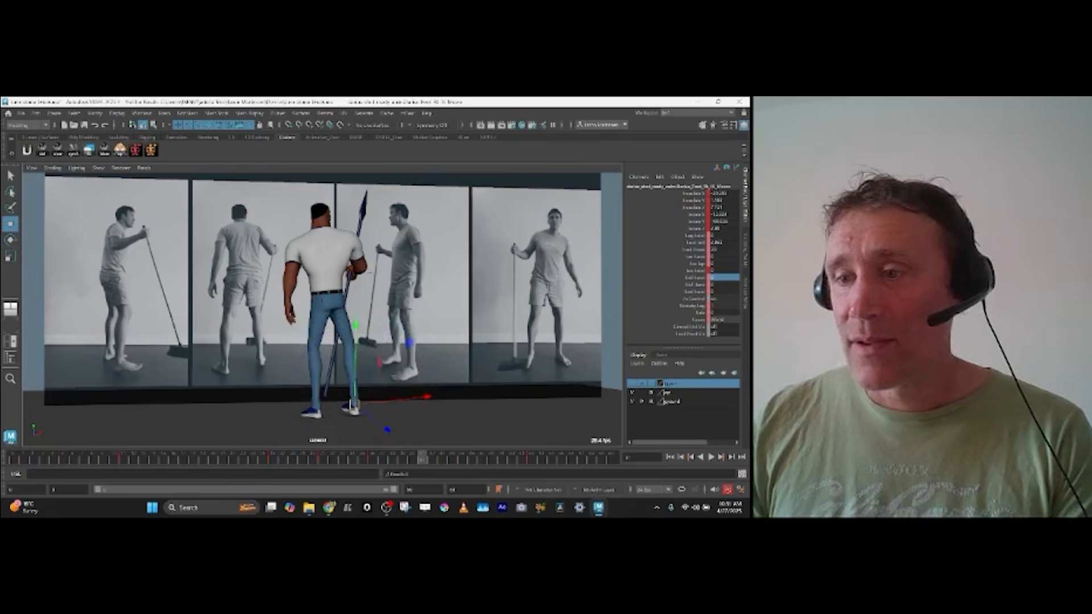
# Step: Adjust the right leg's pole vector and foot control in the stepping pose, and compare the leg with the following back-facing pose
pyautogui.click(446, 327)
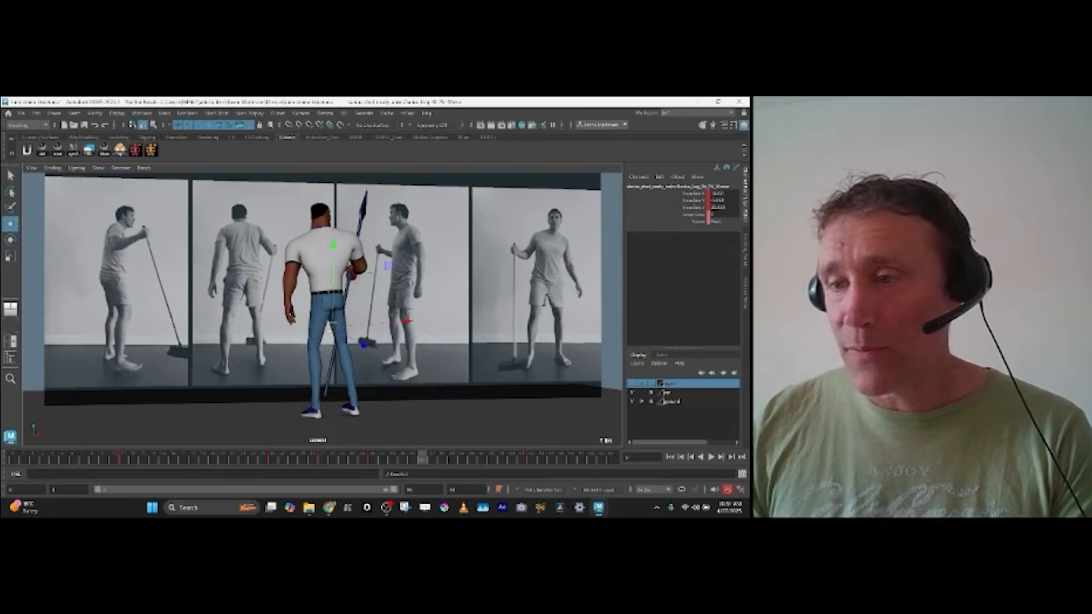
pyautogui.click(352, 405)
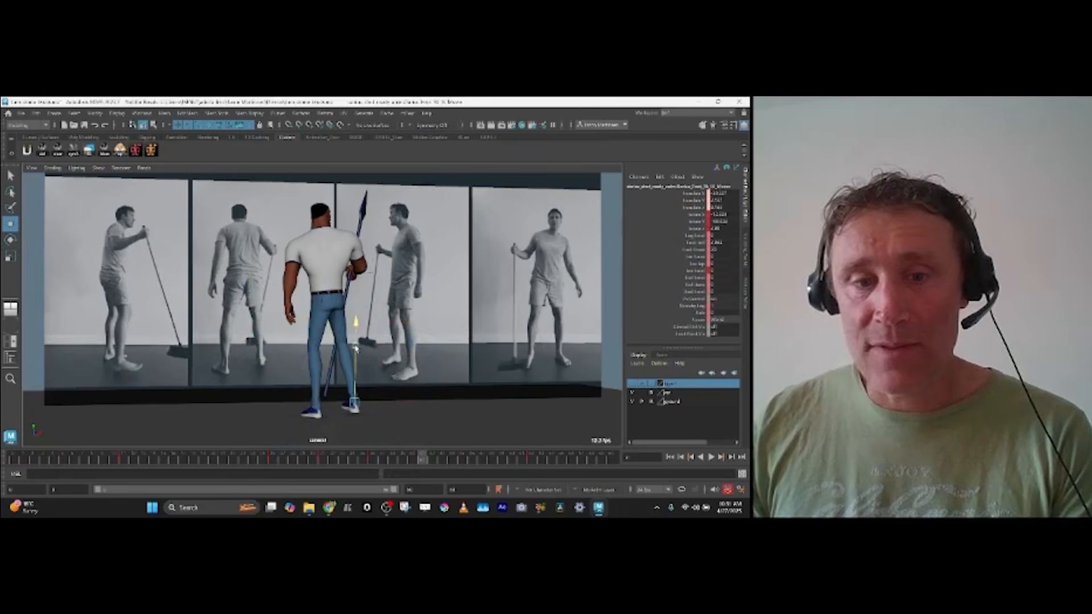
pyautogui.press('e')
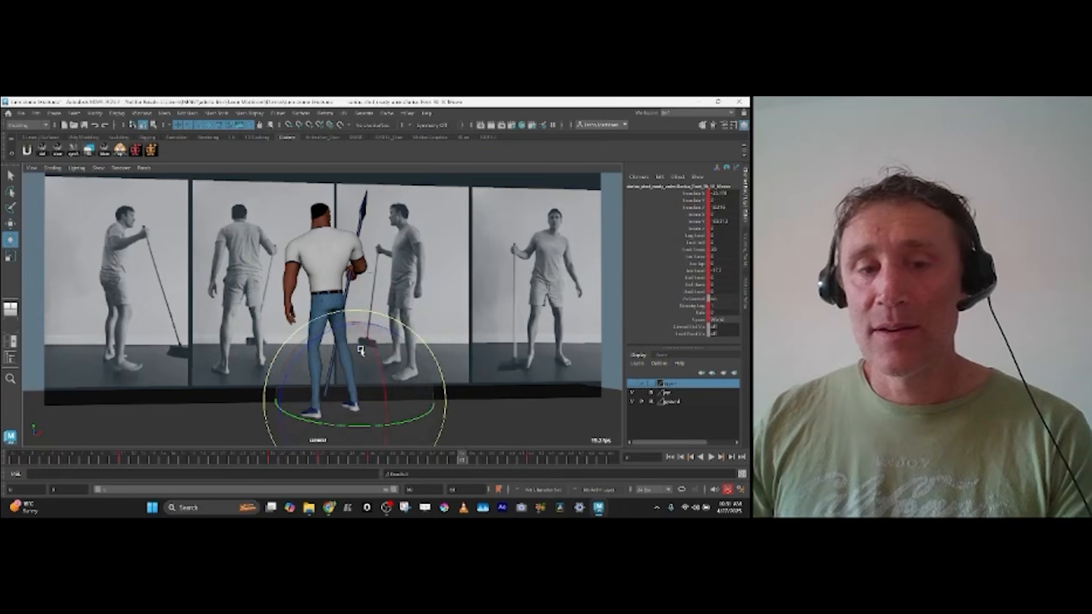
pyautogui.press('.')
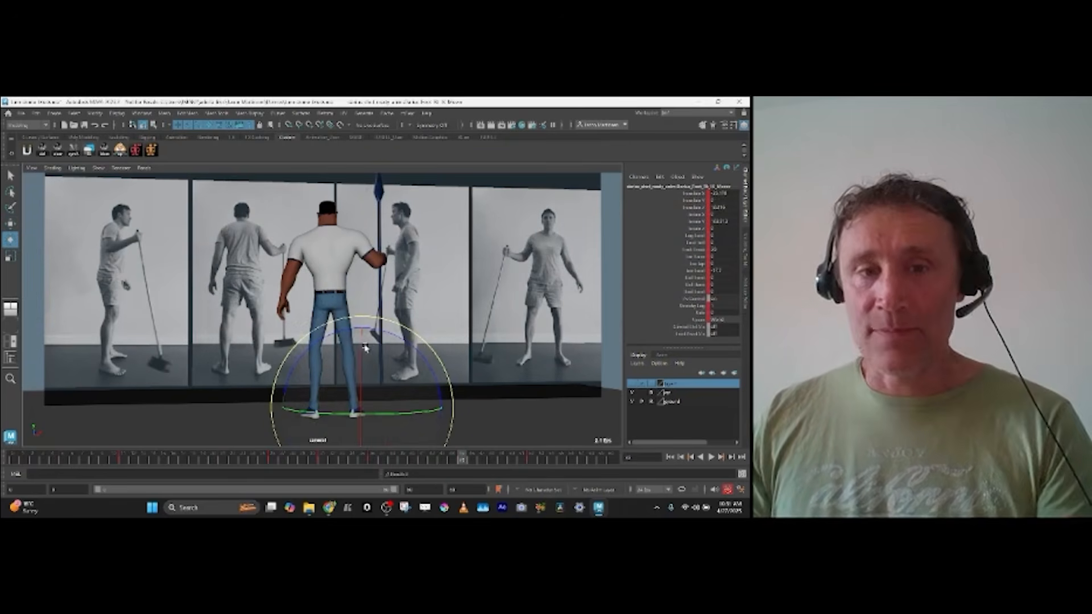
pyautogui.hotkey('alt', ',')
pyautogui.hotkey('alt', ',')
pyautogui.hotkey('alt', ',')
pyautogui.hotkey('alt', ',')
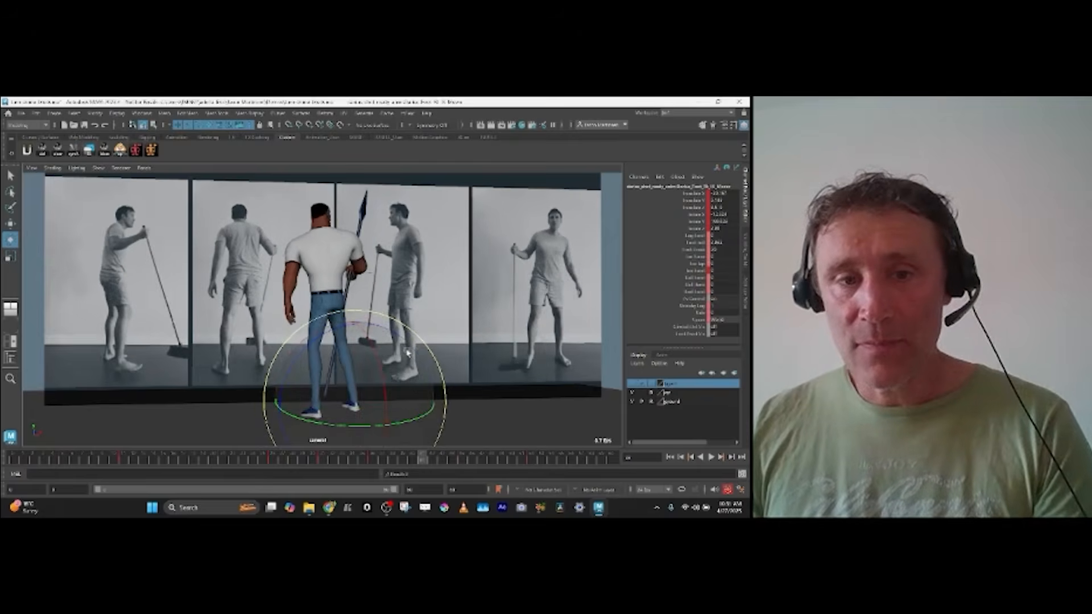
pyautogui.hotkey('alt', ',')
# Step: Show the rig's control curves and select the head control at the following back-facing pose
pyautogui.click(369, 273)
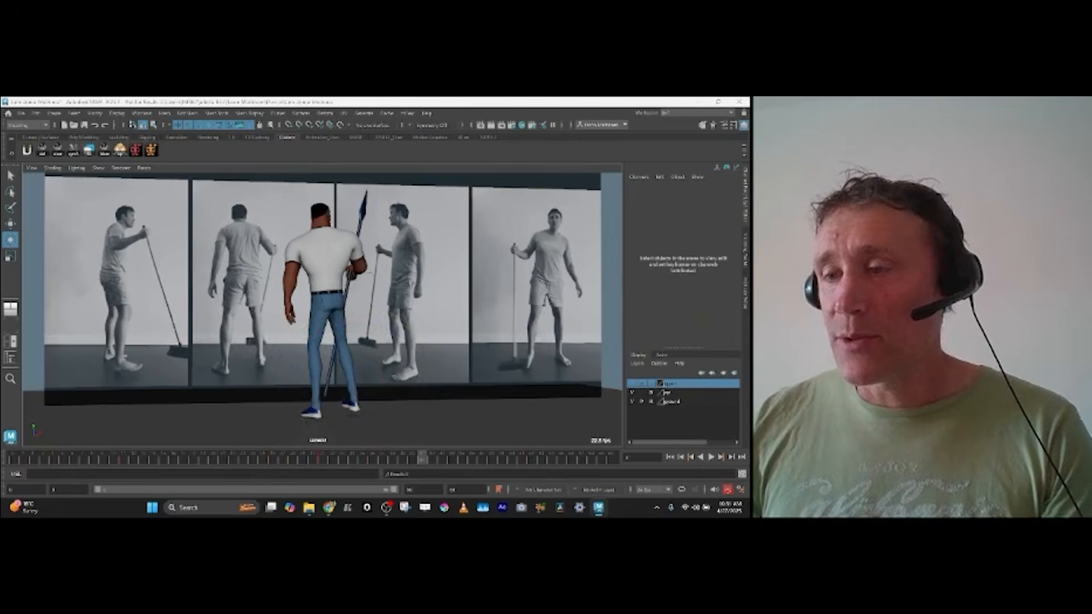
pyautogui.click(369, 273)
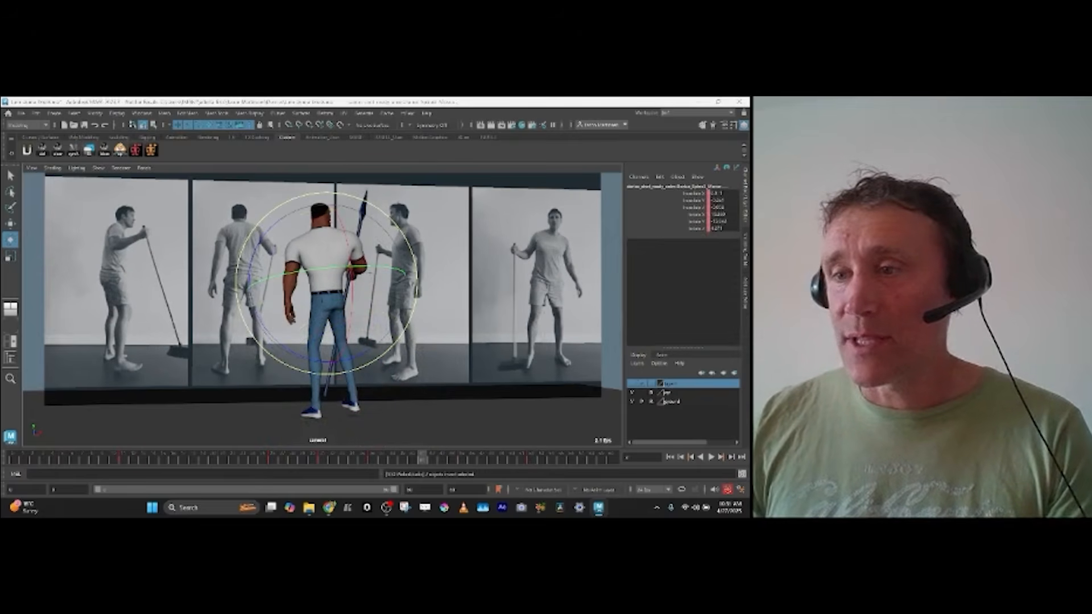
pyautogui.hotkey('ctrl', 'z')
pyautogui.hotkey('ctrl', 'z')
pyautogui.press('space')
pyautogui.press('space')
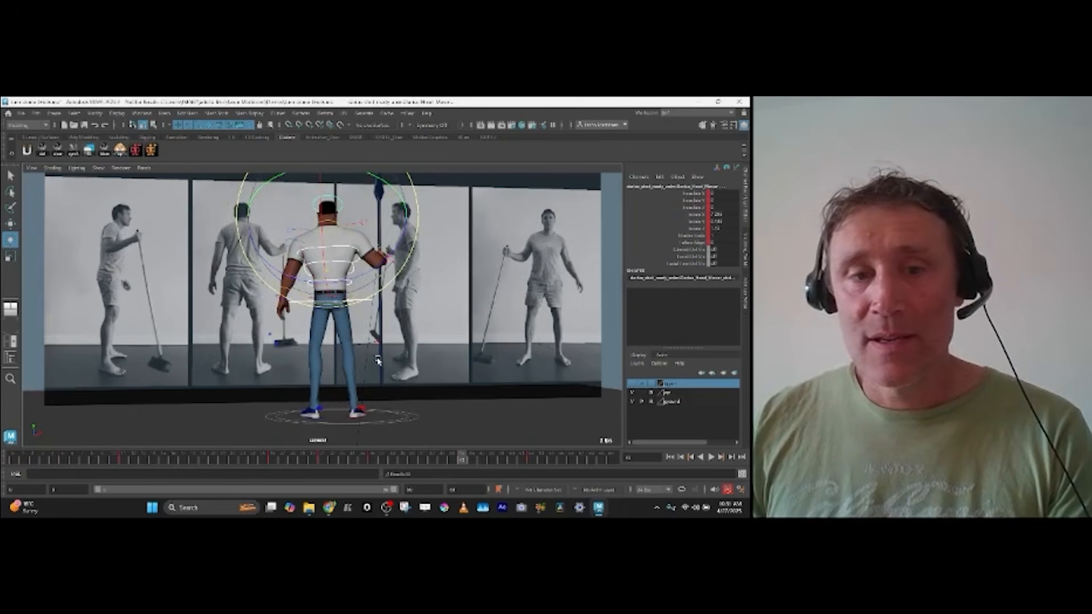
# Step: Select the spear and step through the frames around the stepping pose to check how it sits in the right hand
pyautogui.press('w')
pyautogui.click(373, 363)
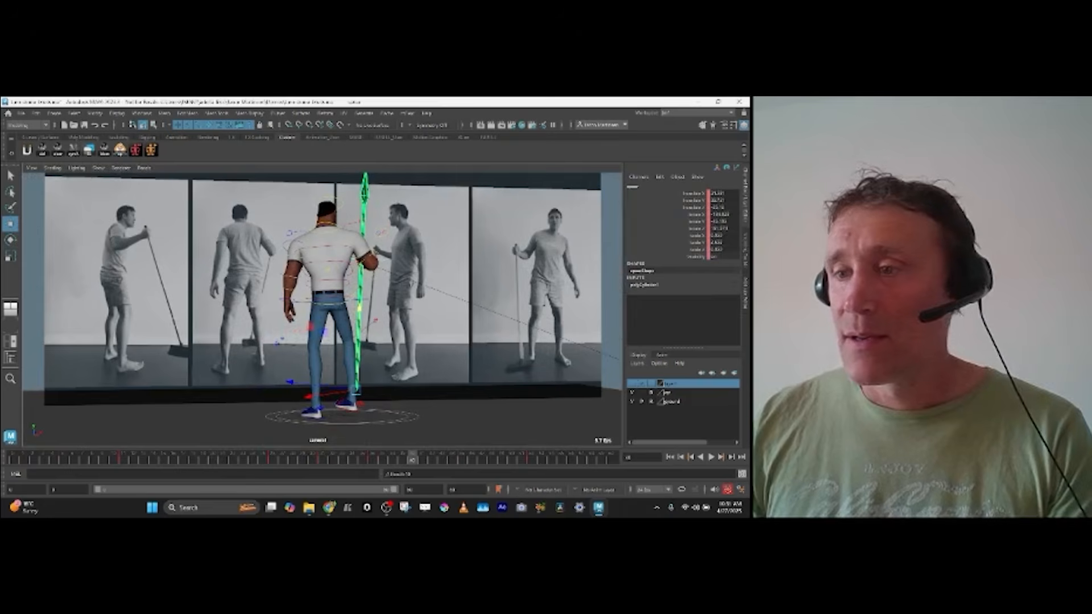
pyautogui.press('space')
pyautogui.hotkey('alt', '.')
pyautogui.press('space')
pyautogui.click(365, 210)
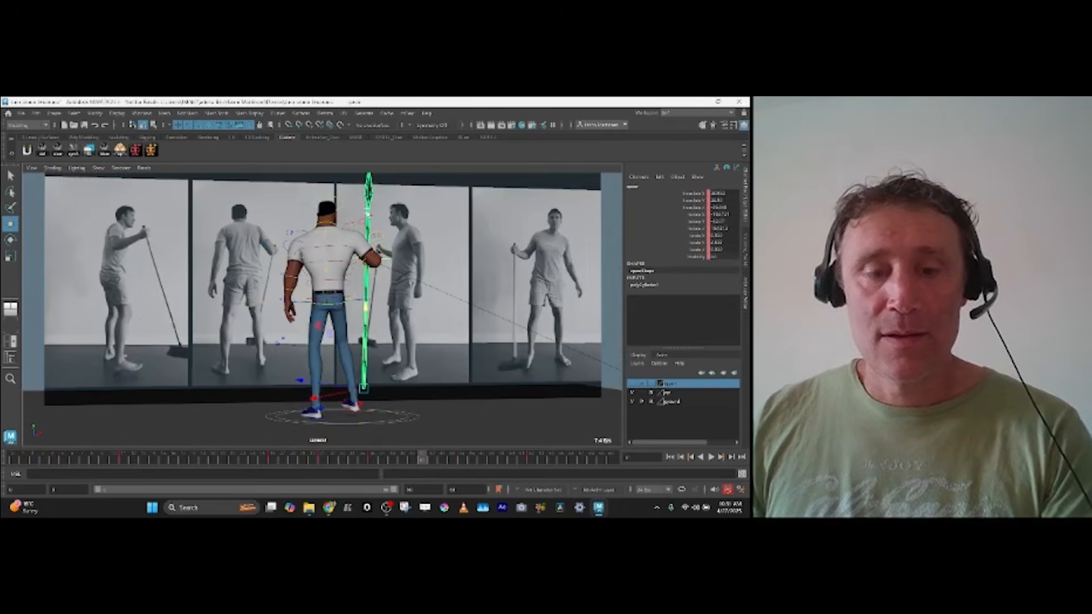
# Step: Examine the animation curves of the spear and of all the character controls in the Graph Editor
pyautogui.press('space')
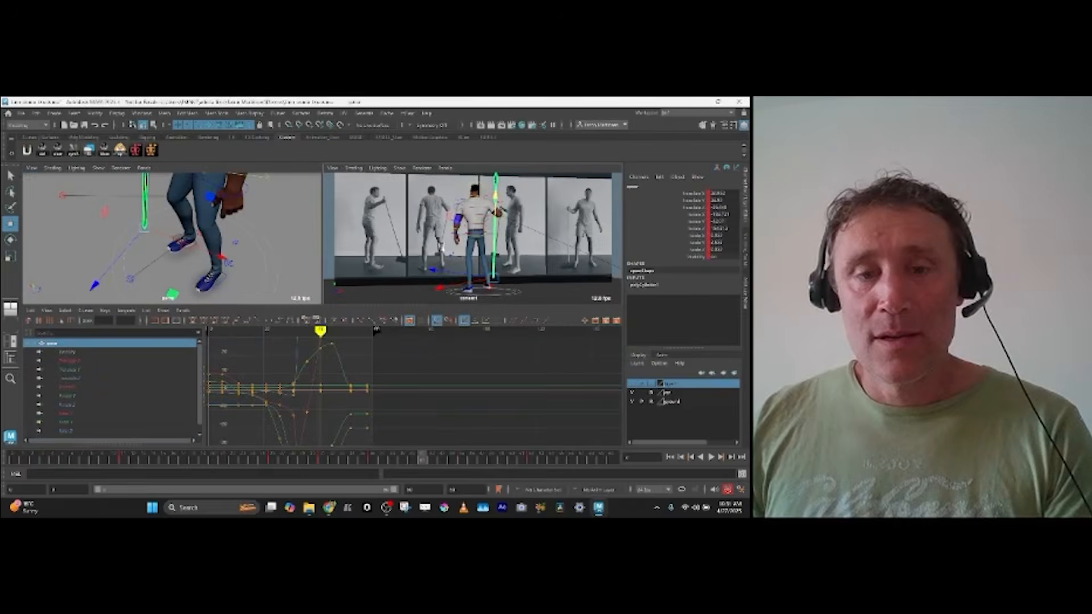
pyautogui.press('space')
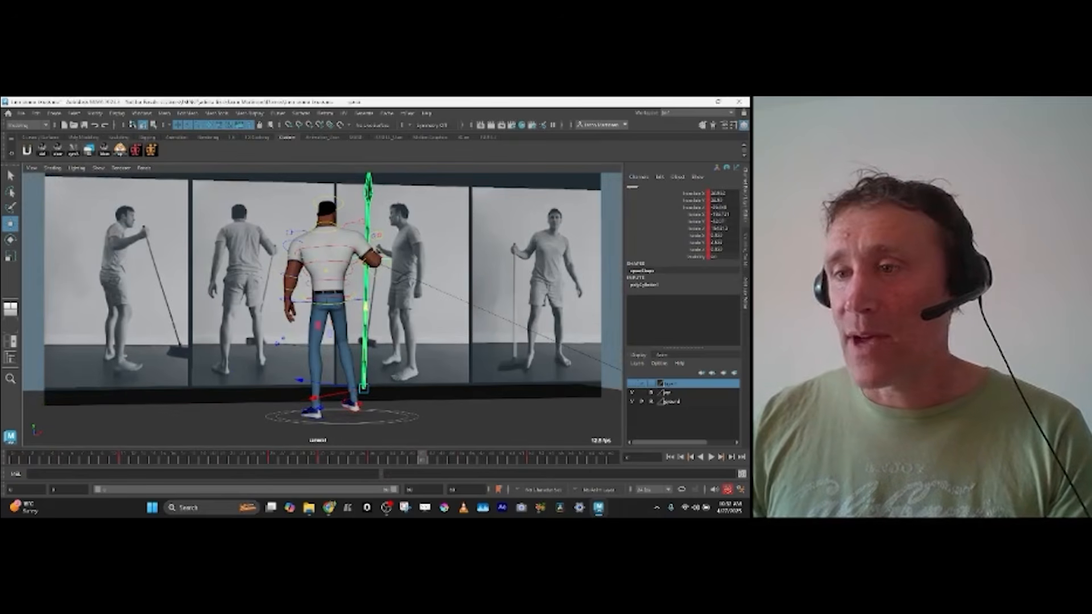
pyautogui.hotkey('ctrl', 'shift', 'a')
pyautogui.press('space')
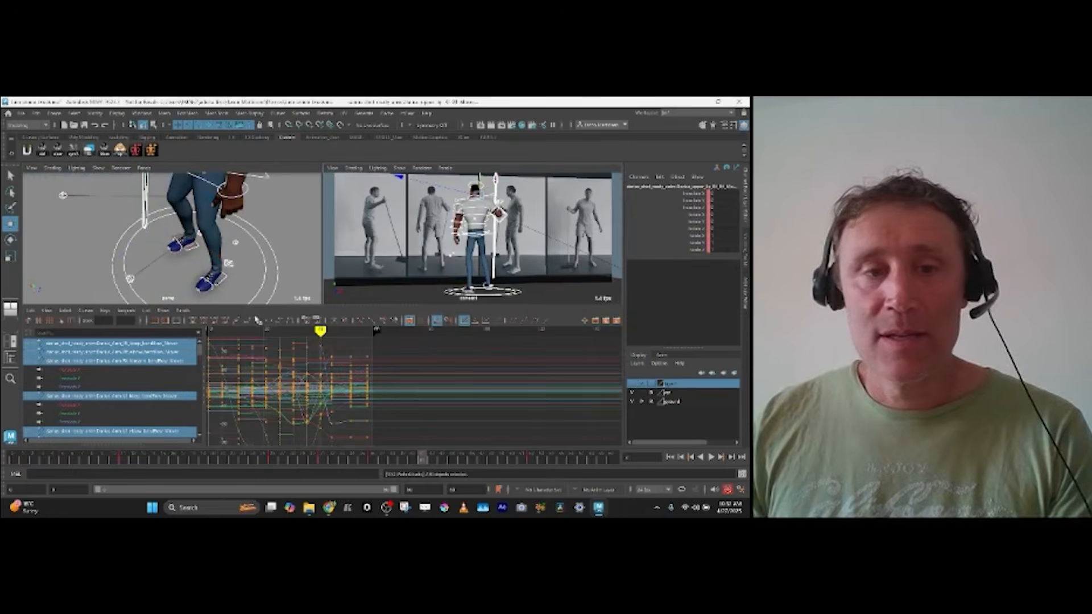
pyautogui.press('space')
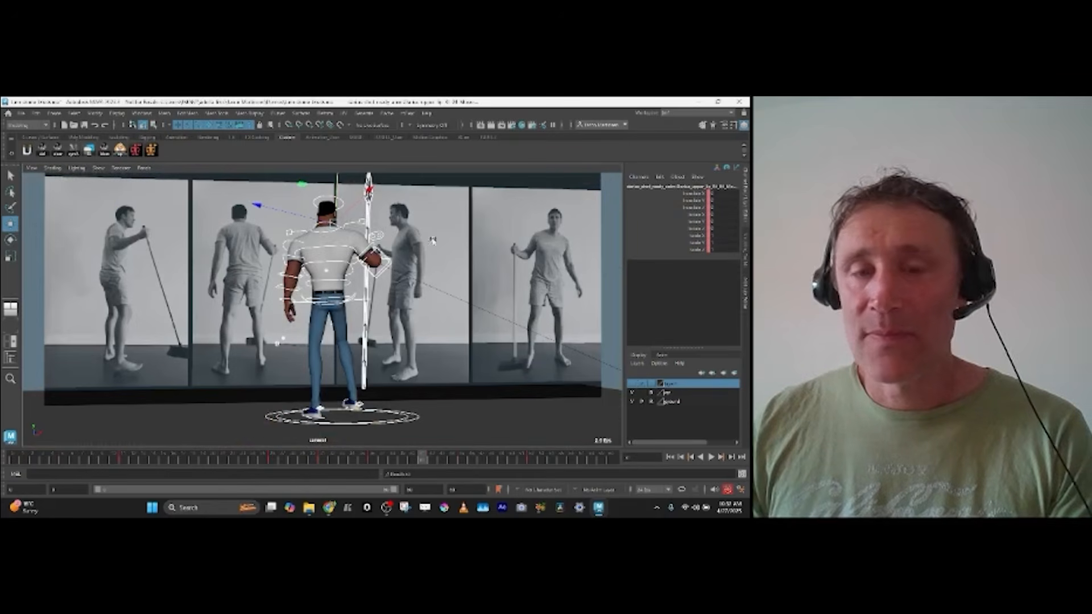
pyautogui.click(367, 221)
pyautogui.press('space')
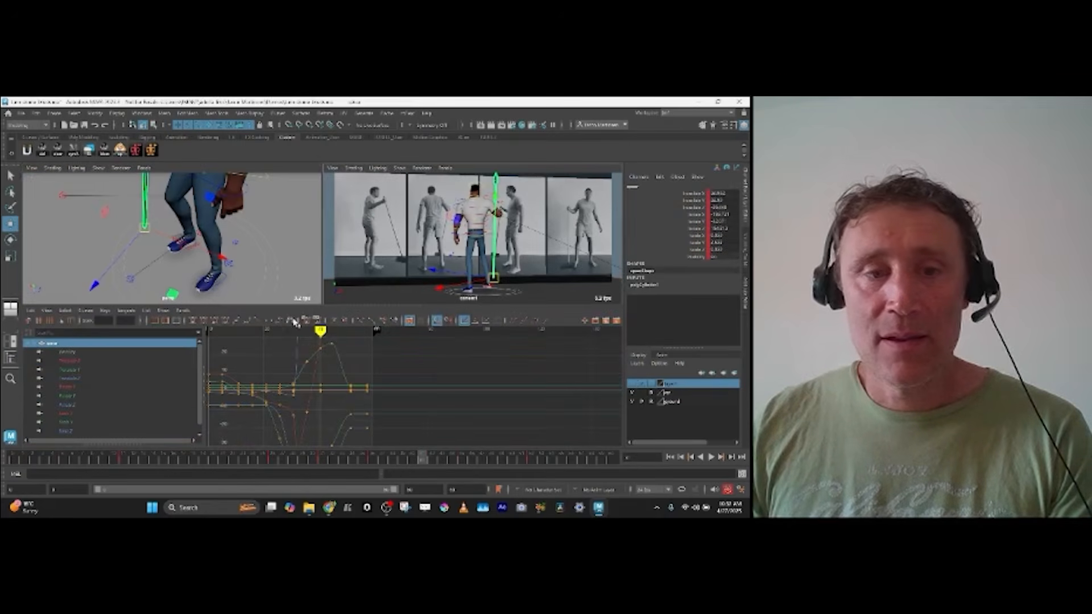
pyautogui.press('space')
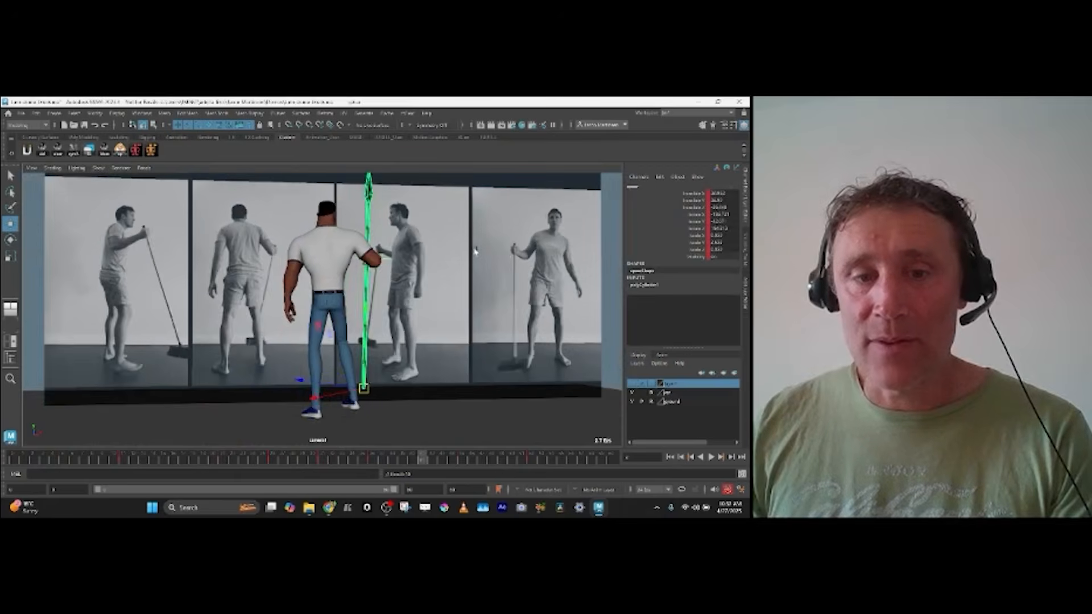
# Step: Rotate and move the spear so it lines up with the right hand in the stepping pose, checking the adjacent frames
pyautogui.press('e')
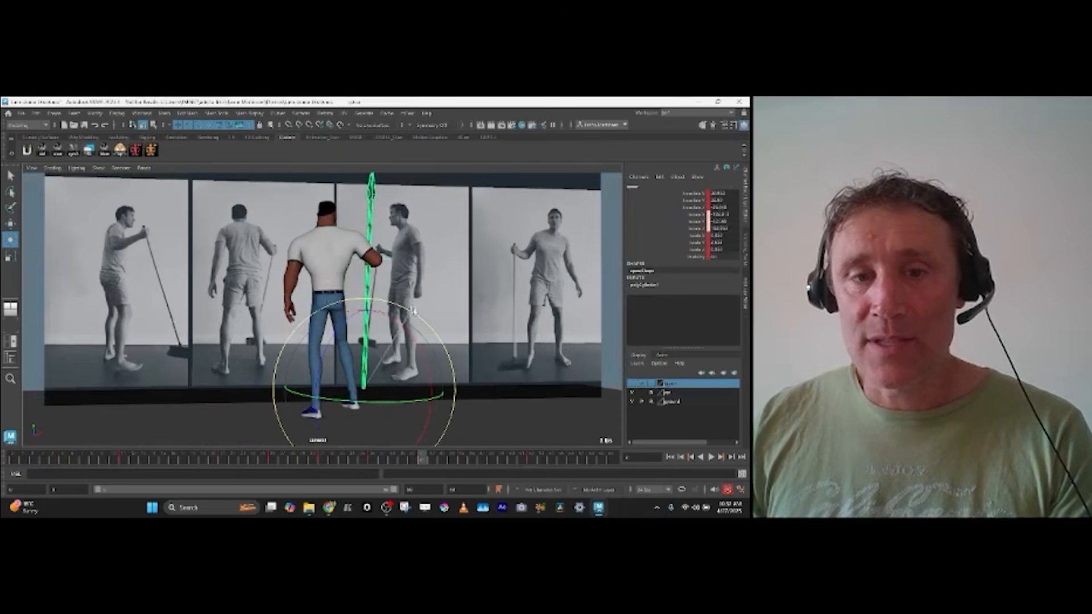
pyautogui.press('w')
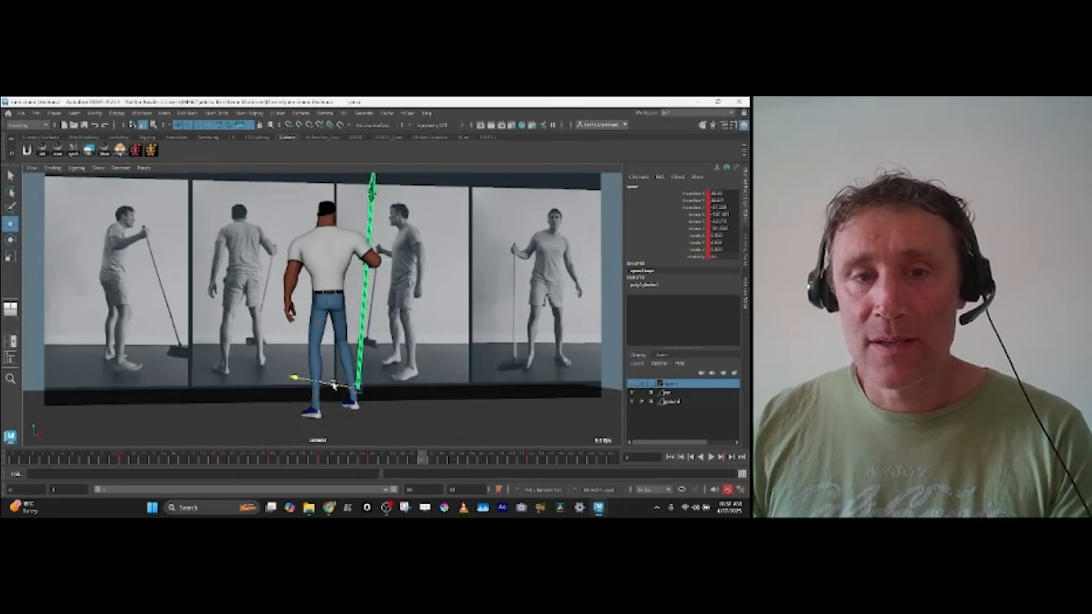
pyautogui.moveTo(330, 396); pyautogui.dragTo(336, 396)
pyautogui.press('space')
pyautogui.press('space')
pyautogui.keyDown('alt'); pyautogui.moveTo(267, 282); pyautogui.dragTo(171, 230); pyautogui.keyUp('alt')
pyautogui.press('space')
pyautogui.press('space')
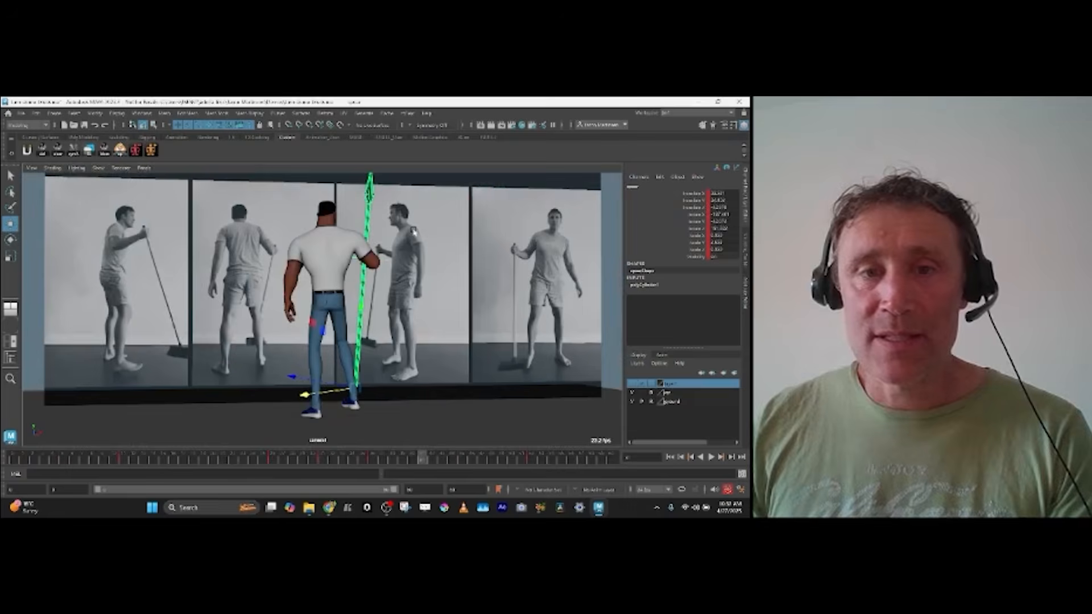
pyautogui.press(',')
pyautogui.press(',')
pyautogui.press('.')
pyautogui.press('.')
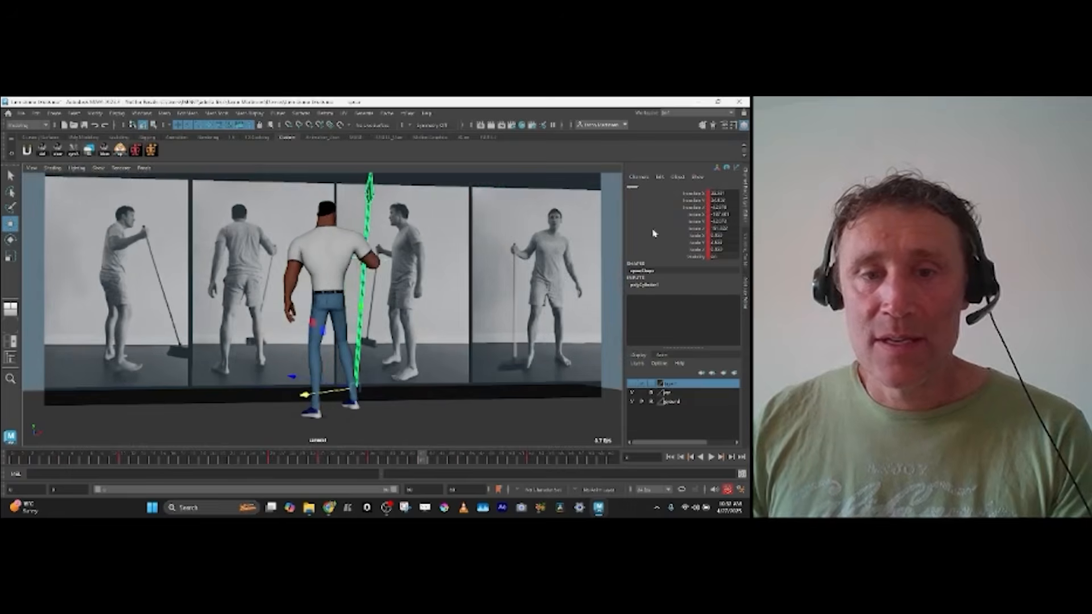
# Step: Shift the COG control toward the planted left leg to match the reference man's weight, comparing with the adjacent frames
pyautogui.press('e')
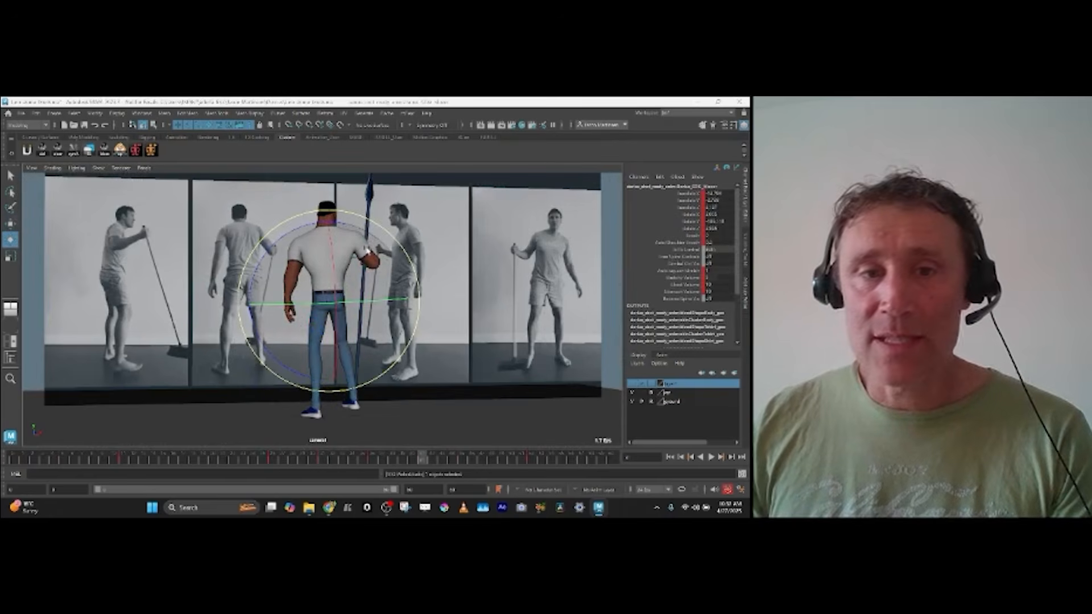
pyautogui.press(',')
pyautogui.press(',')
pyautogui.press('.')
pyautogui.press('.')
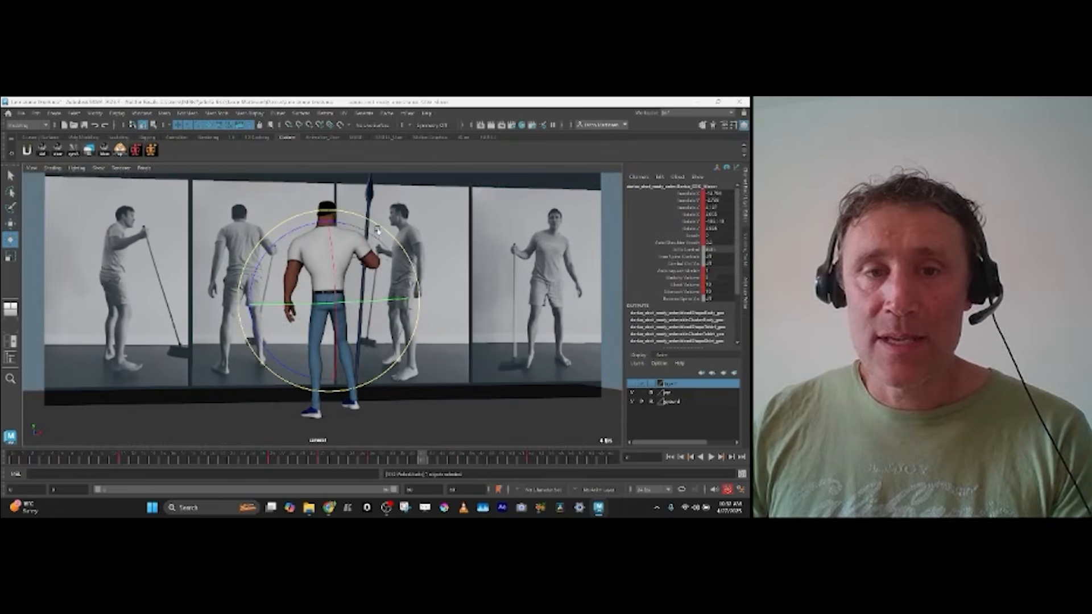
pyautogui.press('w')
pyautogui.moveTo(313, 302); pyautogui.dragTo(308, 302)
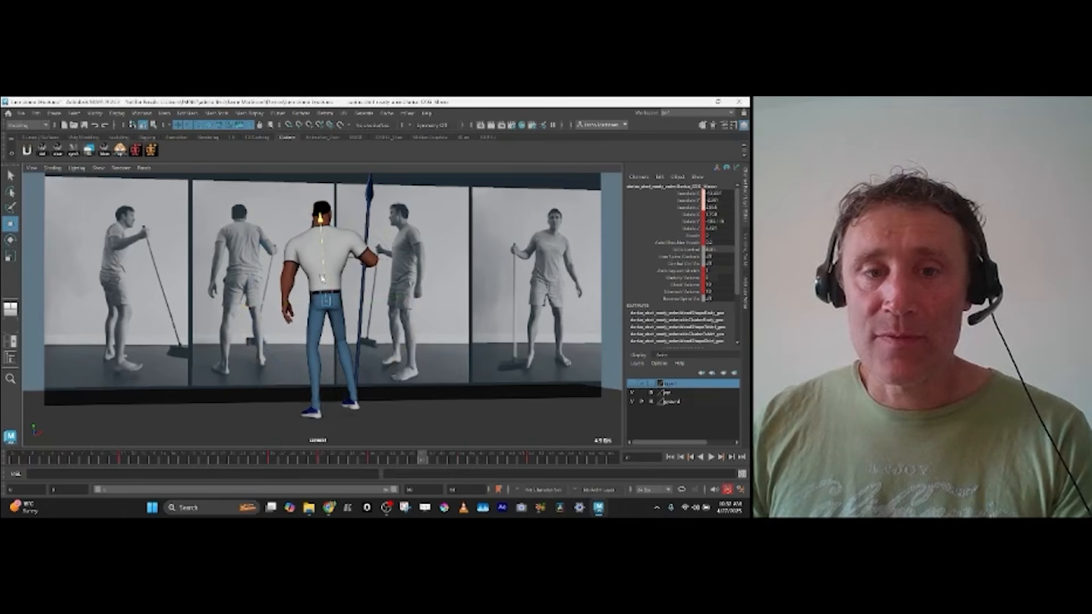
pyautogui.moveTo(310, 302); pyautogui.dragTo(309, 301)
pyautogui.press(',')
pyautogui.press('.')
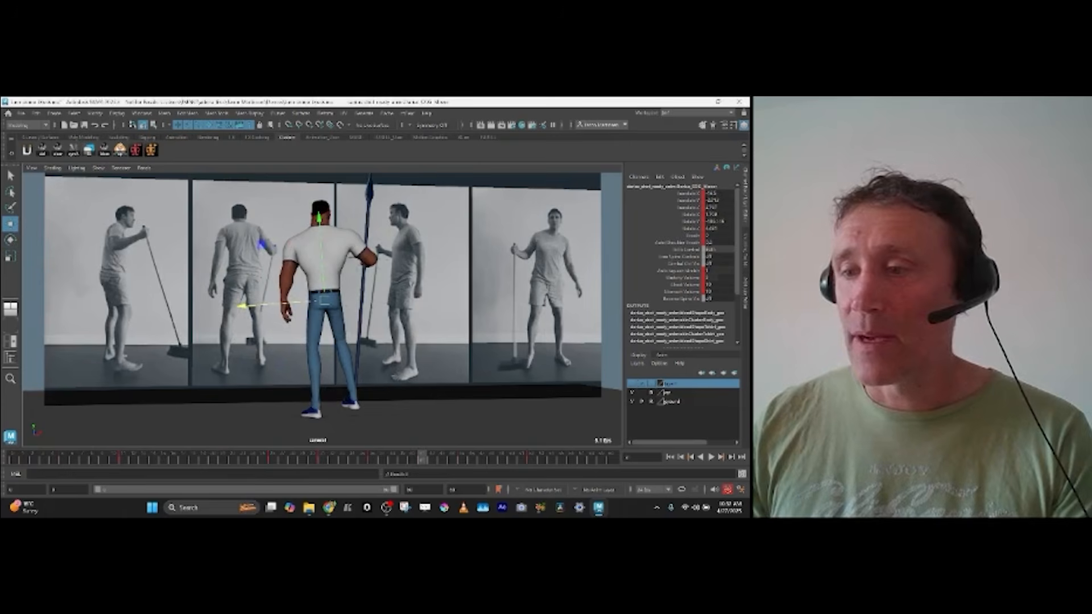
# Step: Fine-tune the right foot control's rotation and position to match the stepping foot in the reference photos
pyautogui.click(351, 405)
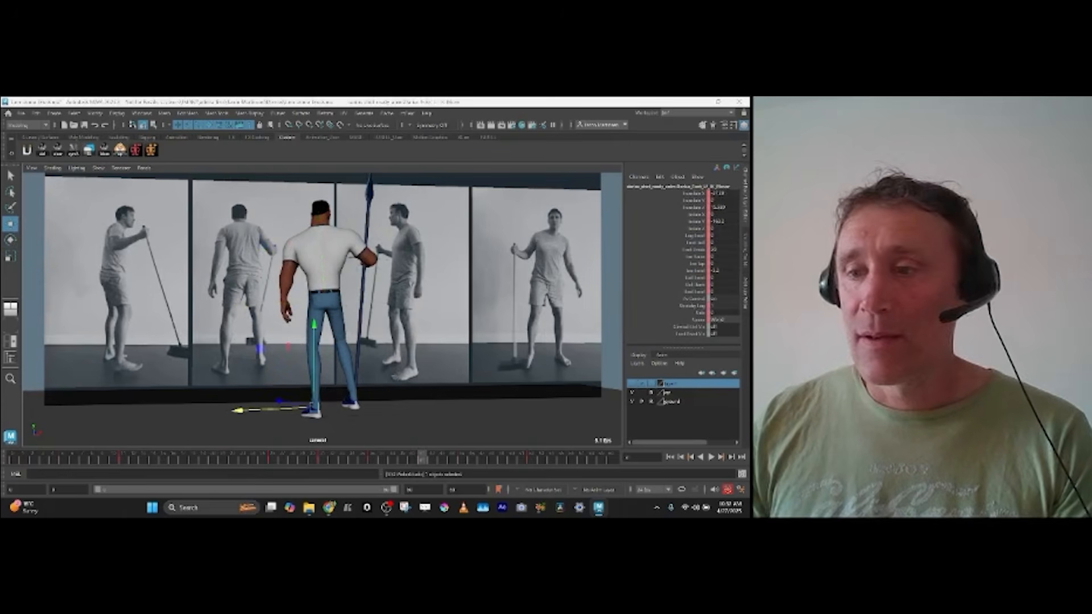
pyautogui.press('e')
pyautogui.moveTo(372, 396); pyautogui.dragTo(360, 373)
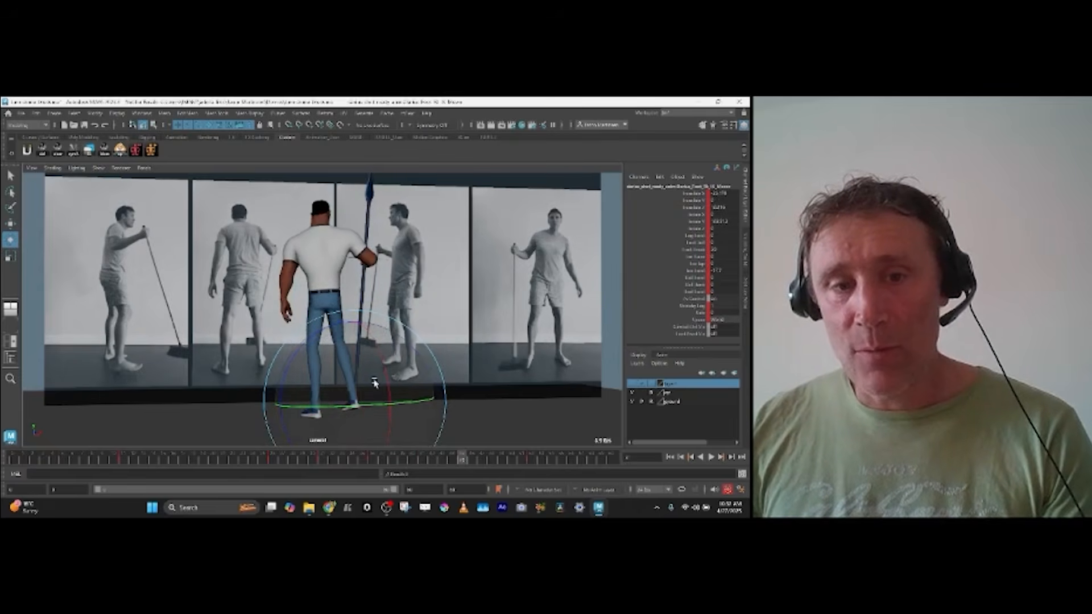
pyautogui.press('w')
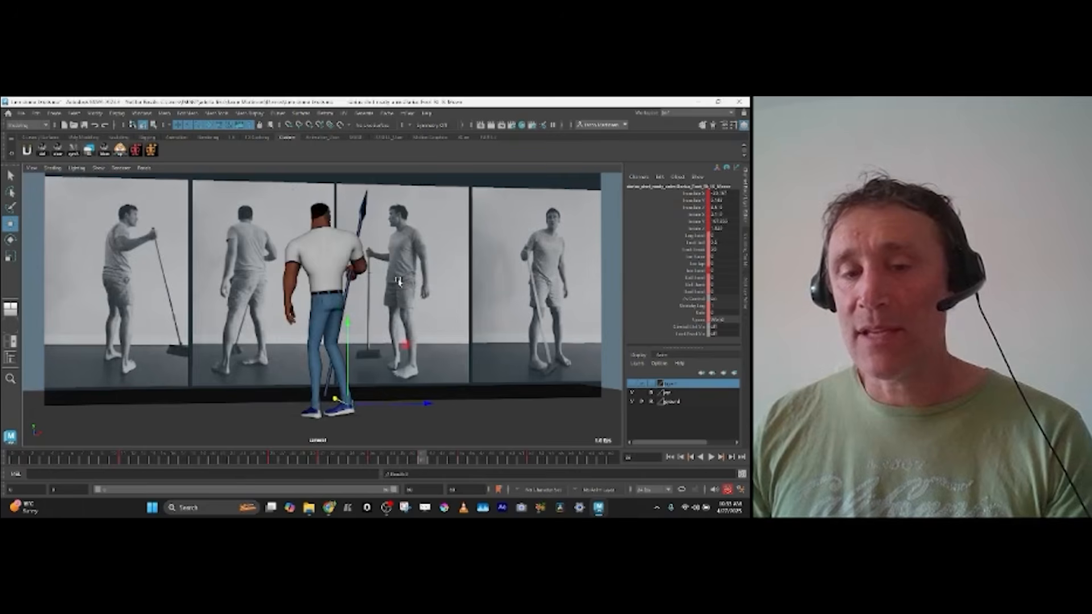
# Step: Play back the animation and scrub through the last back-facing poses to review the foot step against the reference
pyautogui.click(715, 458)
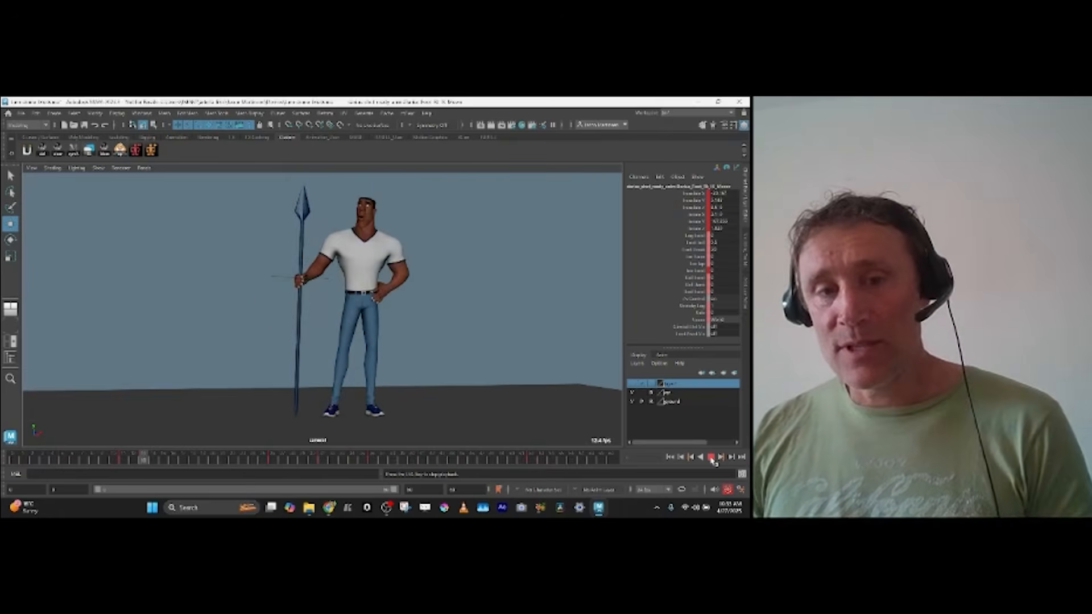
pyautogui.click(712, 458)
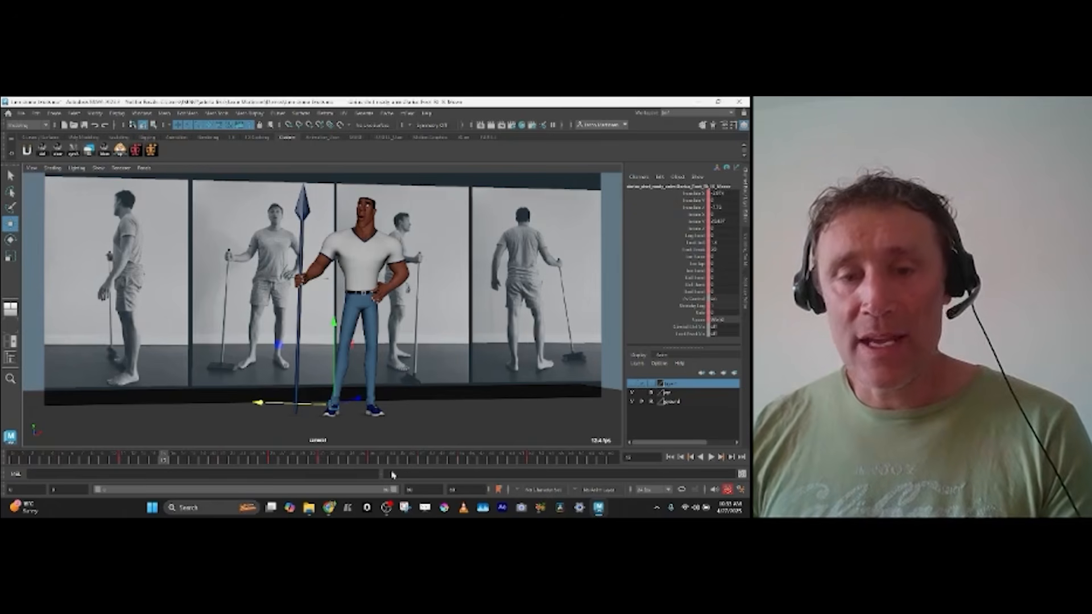
pyautogui.click(420, 458)
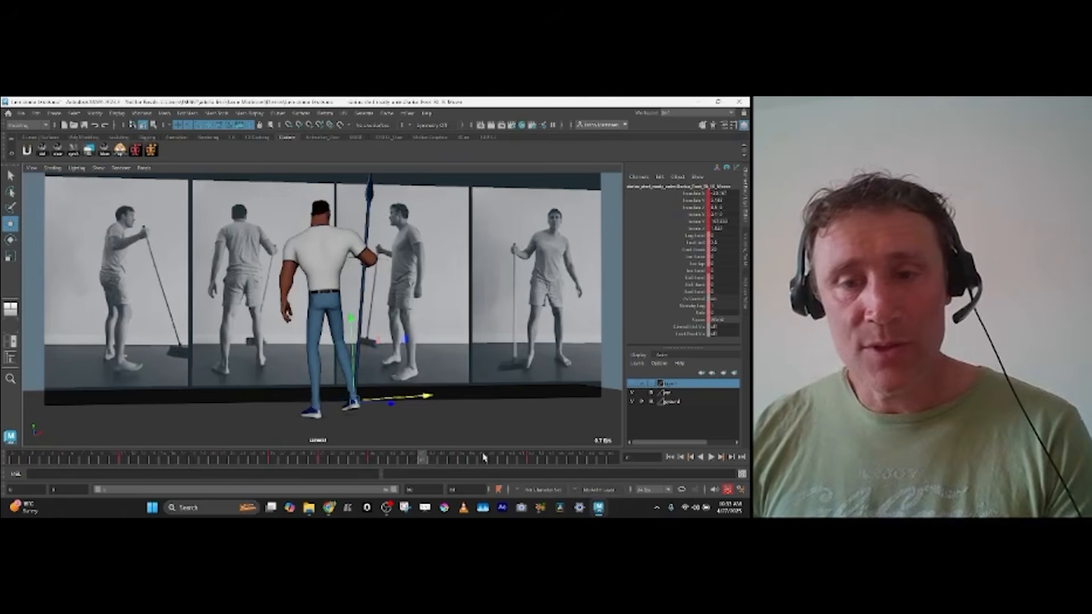
pyautogui.moveTo(499, 459); pyautogui.dragTo(531, 458)
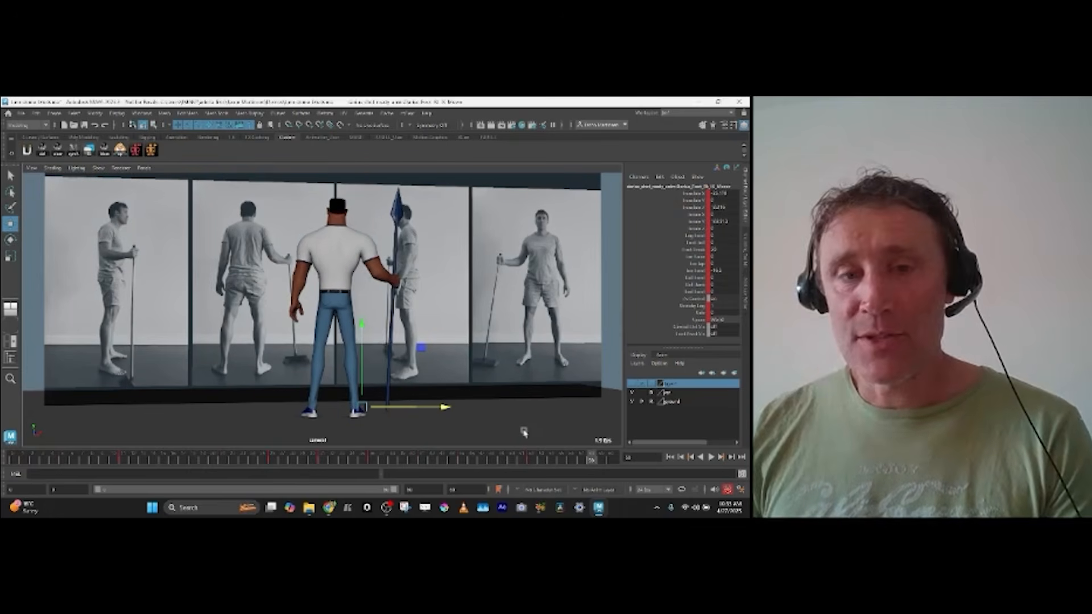
pyautogui.moveTo(591, 460); pyautogui.dragTo(610, 458)
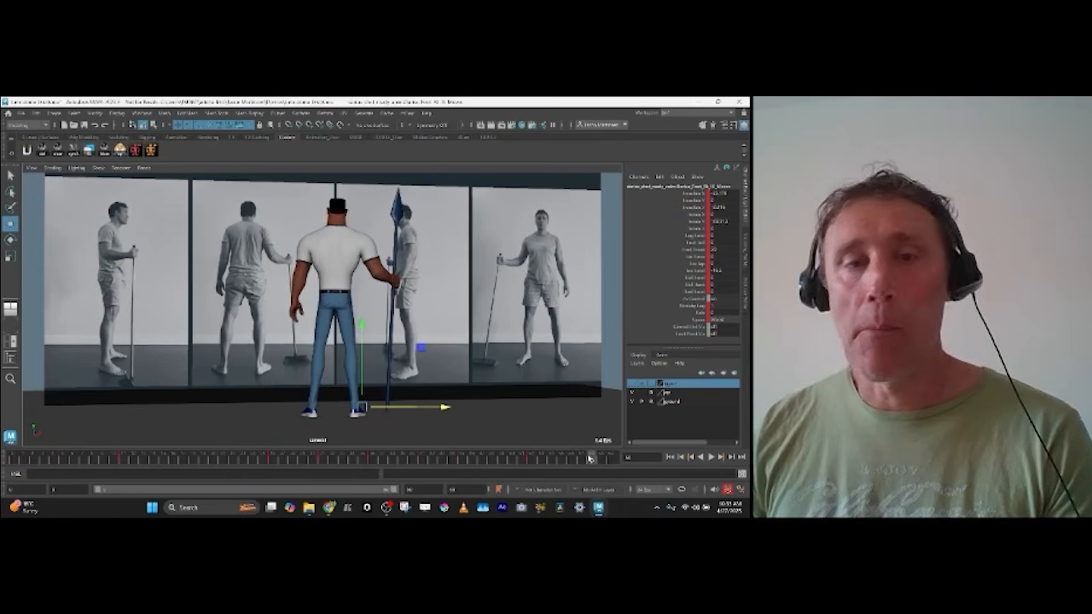
pyautogui.click(591, 458)
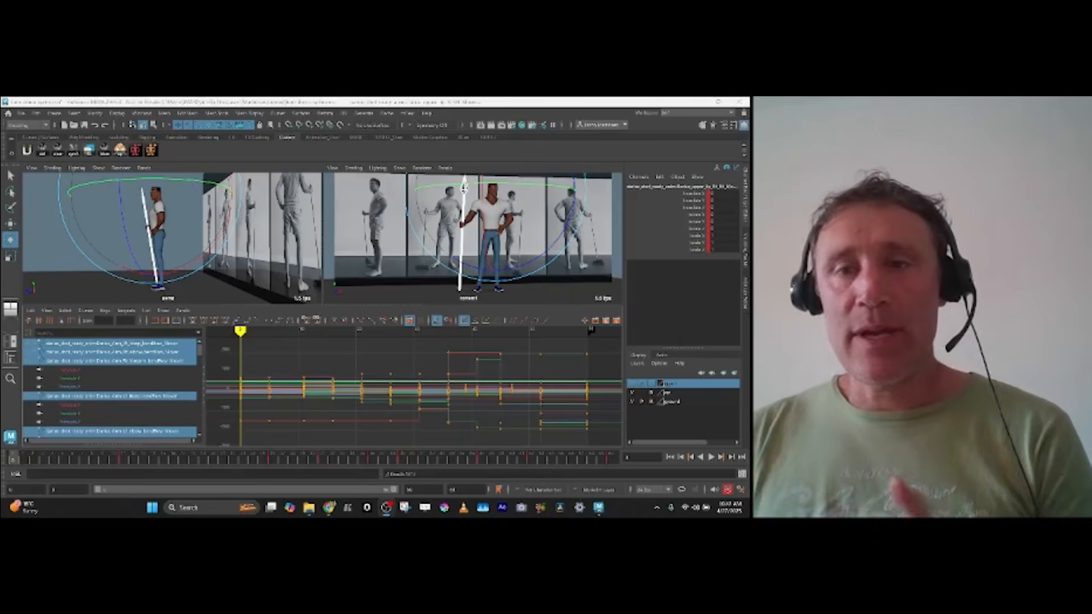
# Step: Hide the reference photo layer and convert the selected controls' stepped curves to smooth interpolation
pyautogui.click(633, 394)
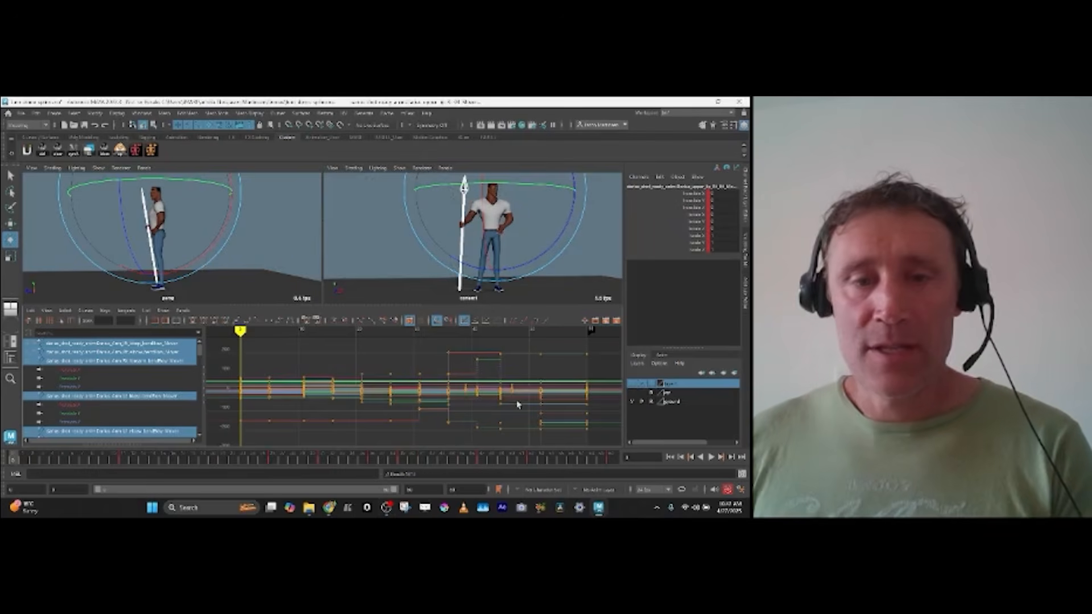
pyautogui.hotkey('ctrl', 'z')
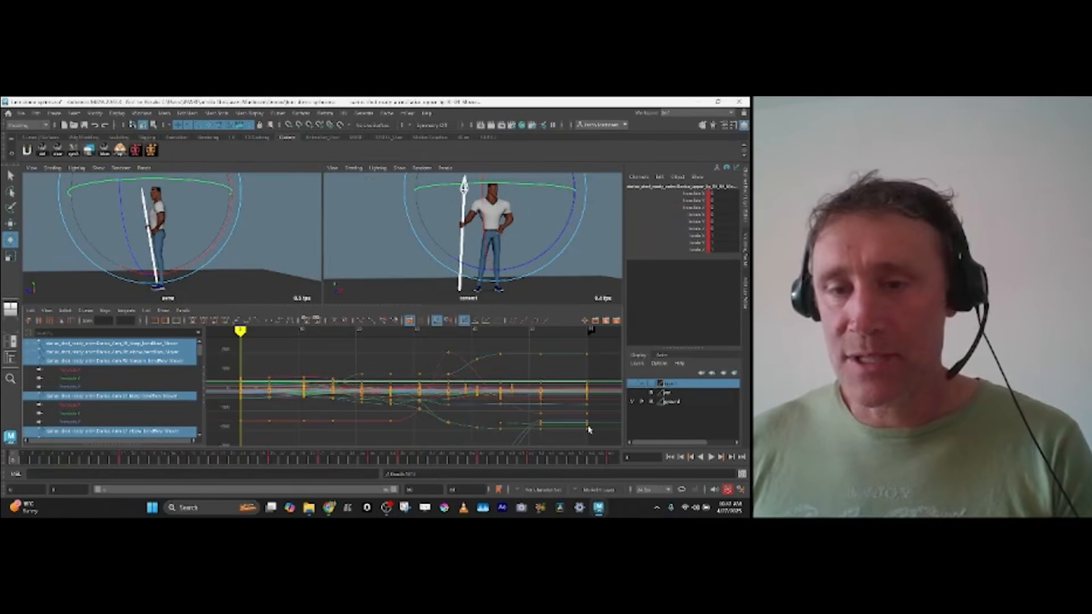
# Step: Play back the smoothed animation in the full camera view, then select the spear at the first frame and review its motion
pyautogui.press('space')
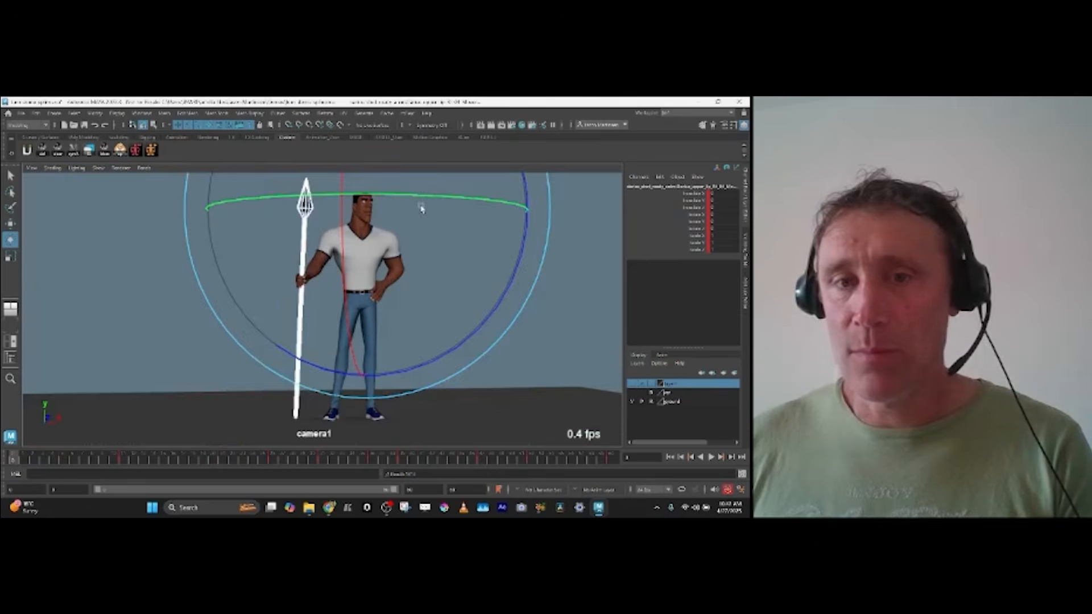
pyautogui.hotkey('alt', 'v')
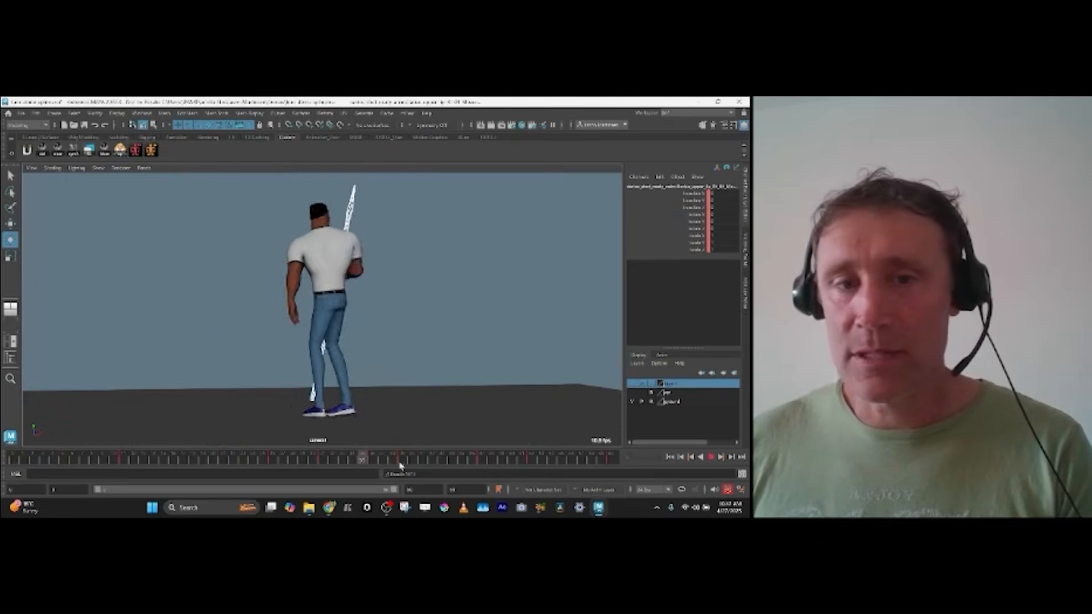
pyautogui.click(523, 457)
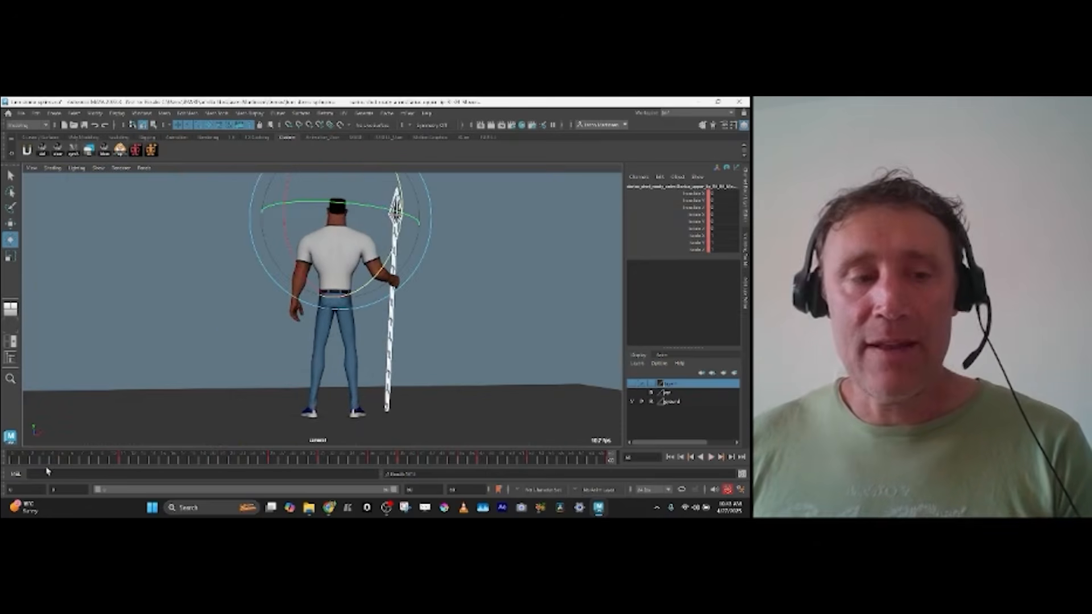
pyautogui.click(11, 460)
pyautogui.click(496, 314)
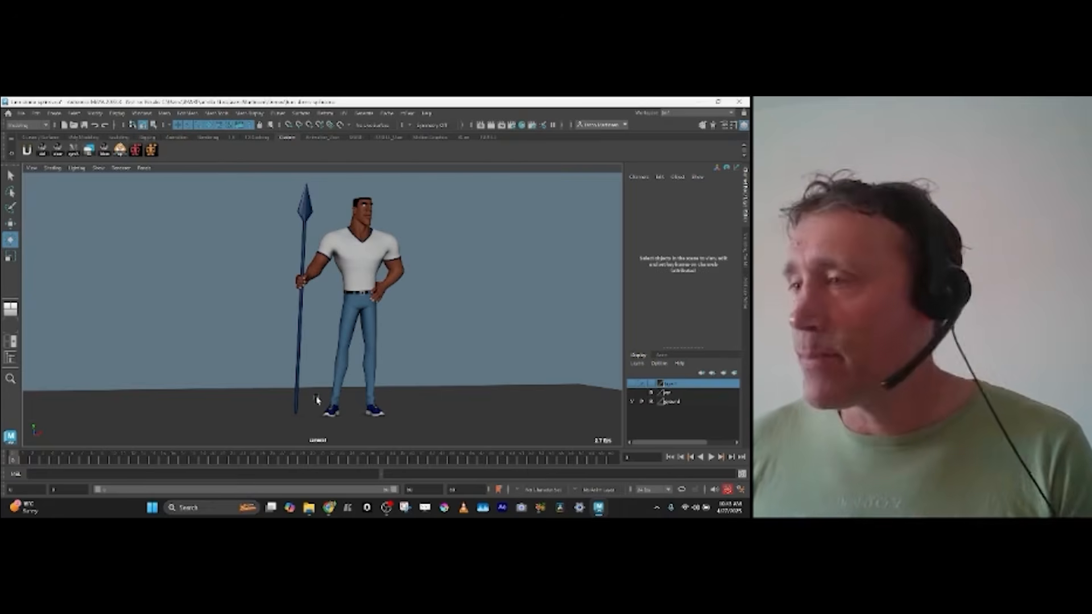
pyautogui.click(299, 320)
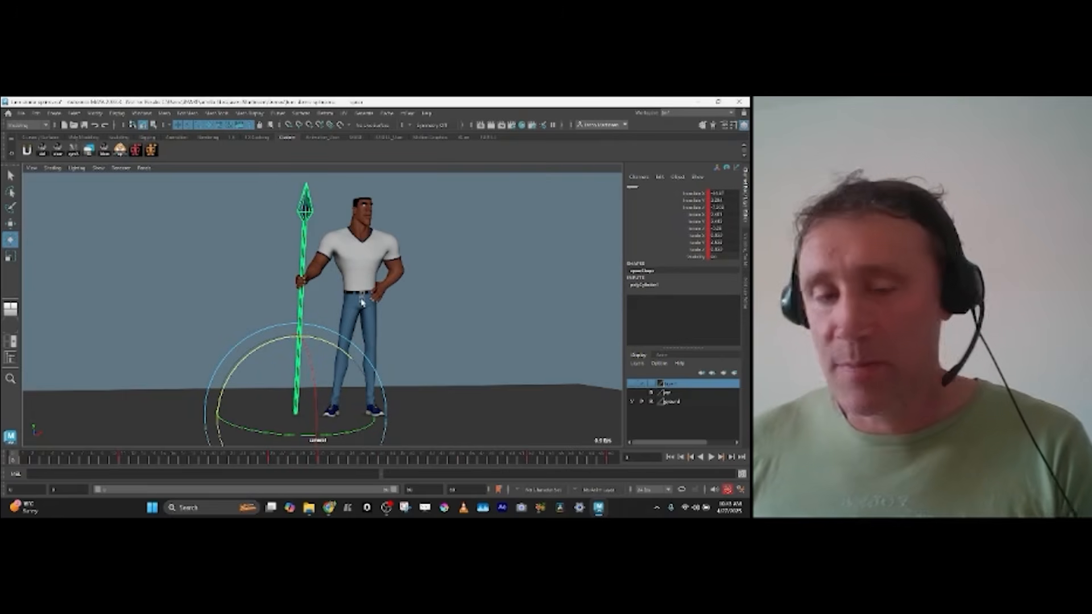
pyautogui.hotkey('alt', 'v')
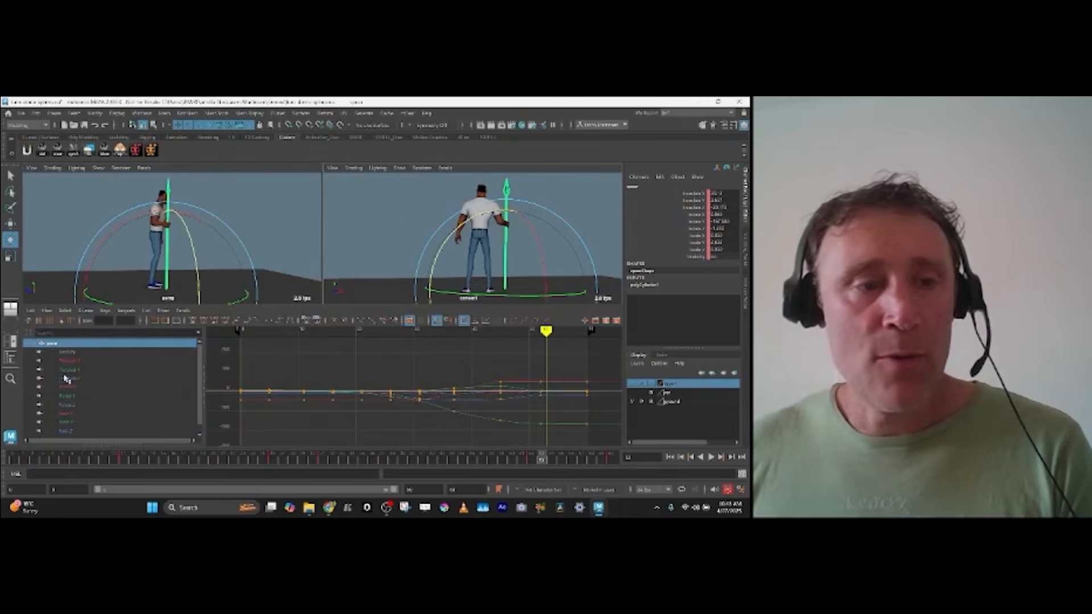
# Step: Isolate the spear's Translate Y curve and set linear tangents on the key where the spear lands on the ground
pyautogui.click(68, 371)
pyautogui.press('f')
pyautogui.keyDown('alt'); pyautogui.moveTo(541, 414); pyautogui.dragTo(492, 405, button='middle'); pyautogui.keyUp('alt')
pyautogui.keyDown('alt'); pyautogui.keyDown('shift'); pyautogui.moveTo(459, 401); pyautogui.dragTo(482, 402, button='right'); pyautogui.keyUp('shift'); pyautogui.keyUp('alt')
pyautogui.keyDown('alt'); pyautogui.moveTo(511, 397); pyautogui.dragTo(503, 398, button='middle'); pyautogui.keyUp('alt')
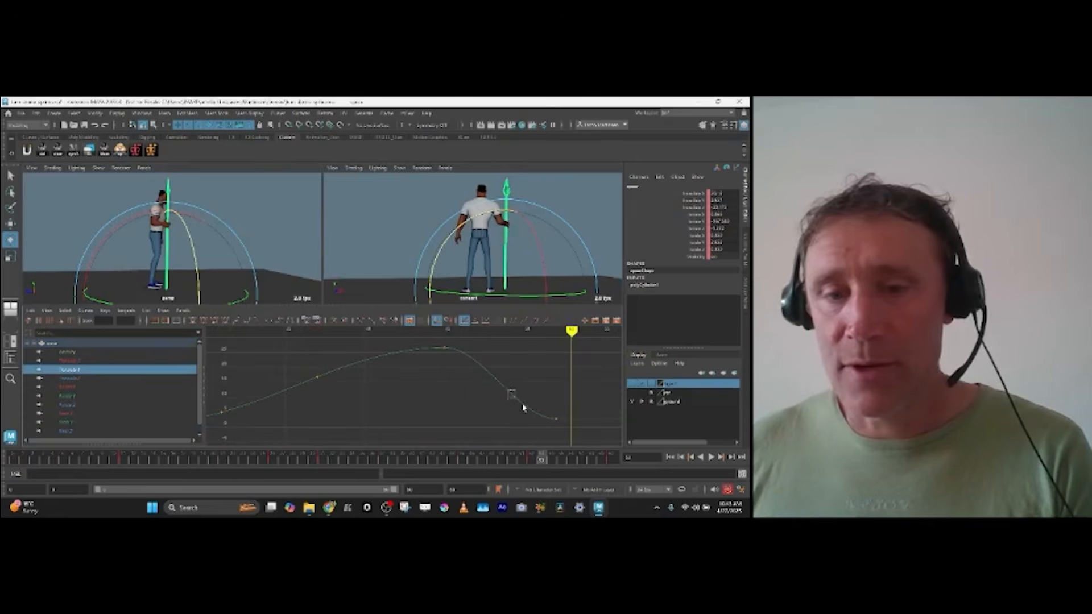
pyautogui.moveTo(509, 393); pyautogui.dragTo(584, 450)
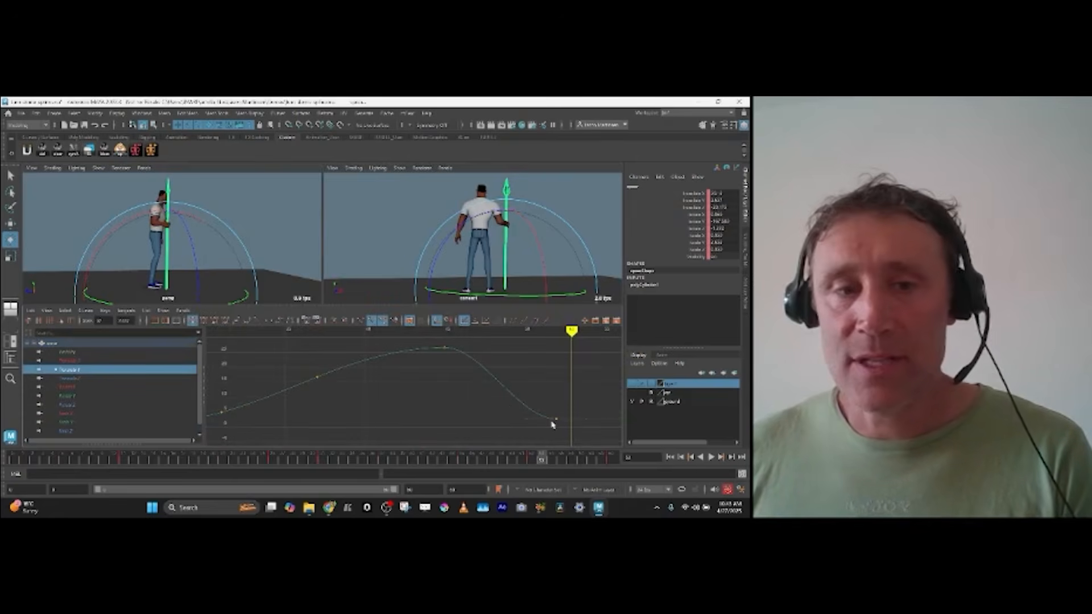
pyautogui.click(257, 320)
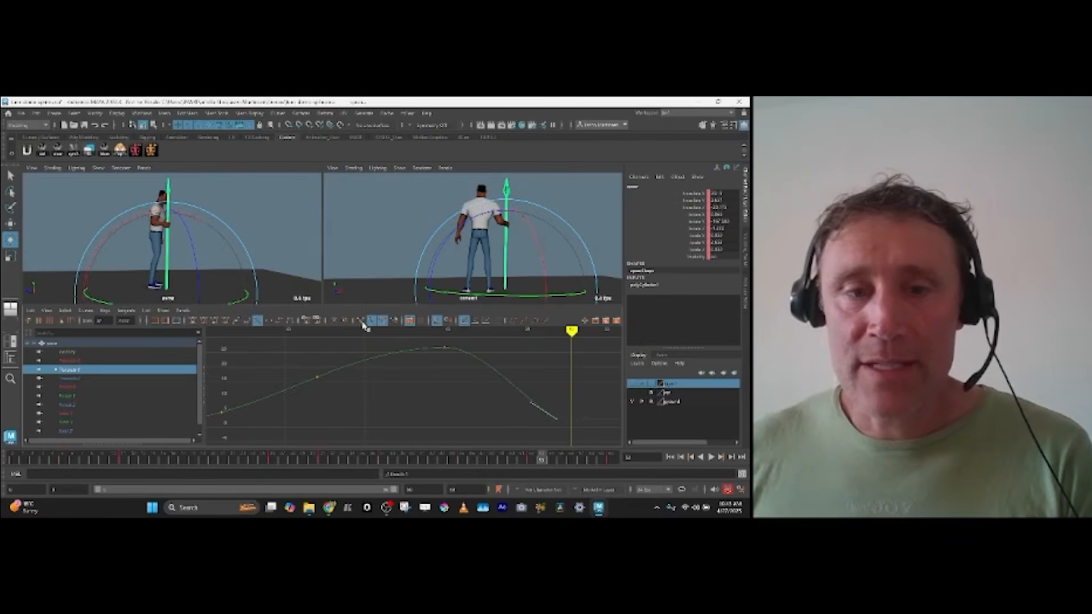
# Step: Check the frames around the spear's landing and select the peak key of its Translate Y curve to review the drop
pyautogui.press(',')
pyautogui.hotkey('alt', '.')
pyautogui.hotkey('alt', '.')
pyautogui.press(',')
pyautogui.press(',')
pyautogui.moveTo(461, 394); pyautogui.dragTo(429, 344)
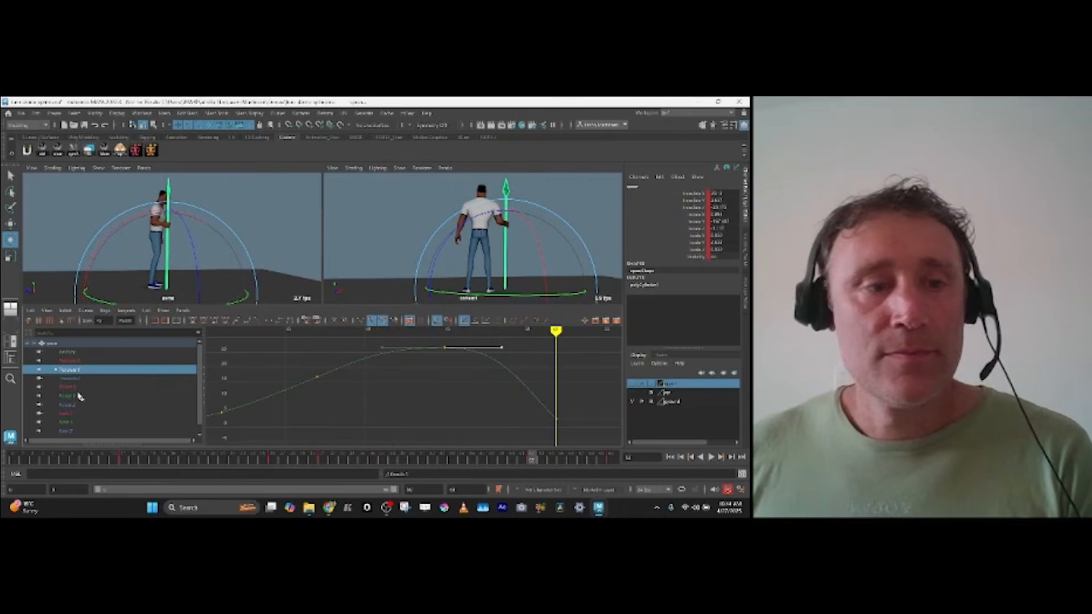
# Step: Isolate the spear's Rotate Z curve and try nudging its landing key
pyautogui.click(108, 404)
pyautogui.keyDown('alt'); pyautogui.moveTo(437, 392); pyautogui.dragTo(465, 390, button='right'); pyautogui.keyUp('alt')
pyautogui.moveTo(475, 396); pyautogui.dragTo(481, 422)
pyautogui.moveTo(478, 420); pyautogui.dragTo(477, 412, button='middle')
pyautogui.hotkey('ctrl', 'z')
pyautogui.keyDown('alt'); pyautogui.keyDown('shift'); pyautogui.moveTo(478, 421); pyautogui.dragTo(483, 407, button='right'); pyautogui.keyUp('shift'); pyautogui.keyUp('alt')
pyautogui.keyDown('alt'); pyautogui.moveTo(482, 407); pyautogui.dragTo(486, 390, button='middle'); pyautogui.keyUp('alt')
pyautogui.keyDown('alt'); pyautogui.keyDown('shift'); pyautogui.moveTo(485, 390); pyautogui.dragTo(490, 402, button='right'); pyautogui.keyUp('shift'); pyautogui.keyUp('alt')
pyautogui.moveTo(490, 403); pyautogui.dragTo(487, 402, button='middle')
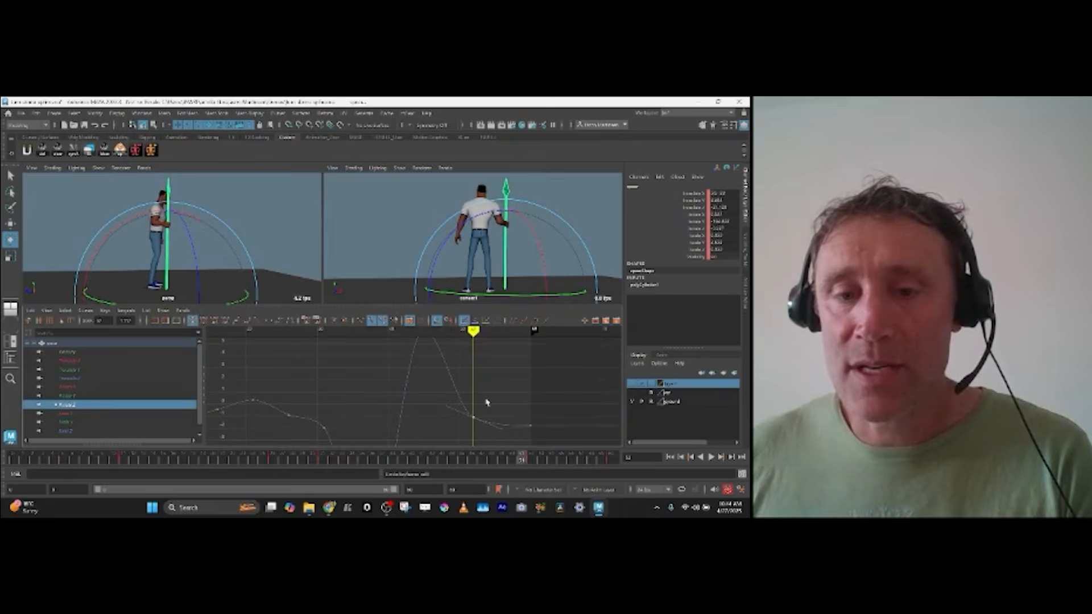
# Step: Step frame by frame from just before the spear's landing to the end of the shot to examine how the spear settles
pyautogui.hotkey('alt', ',')
pyautogui.hotkey('alt', ',')
pyautogui.hotkey('alt', ',')
pyautogui.hotkey('alt', '.')
pyautogui.hotkey('alt', '.')
pyautogui.hotkey('alt', '.')
pyautogui.hotkey('alt', '.')
pyautogui.hotkey('alt', '.')
pyautogui.hotkey('alt', '.')
pyautogui.hotkey('alt', '.')
pyautogui.hotkey('alt', '.')
pyautogui.hotkey('alt', '.')
pyautogui.hotkey('alt', '.')
pyautogui.hotkey('alt', '.')
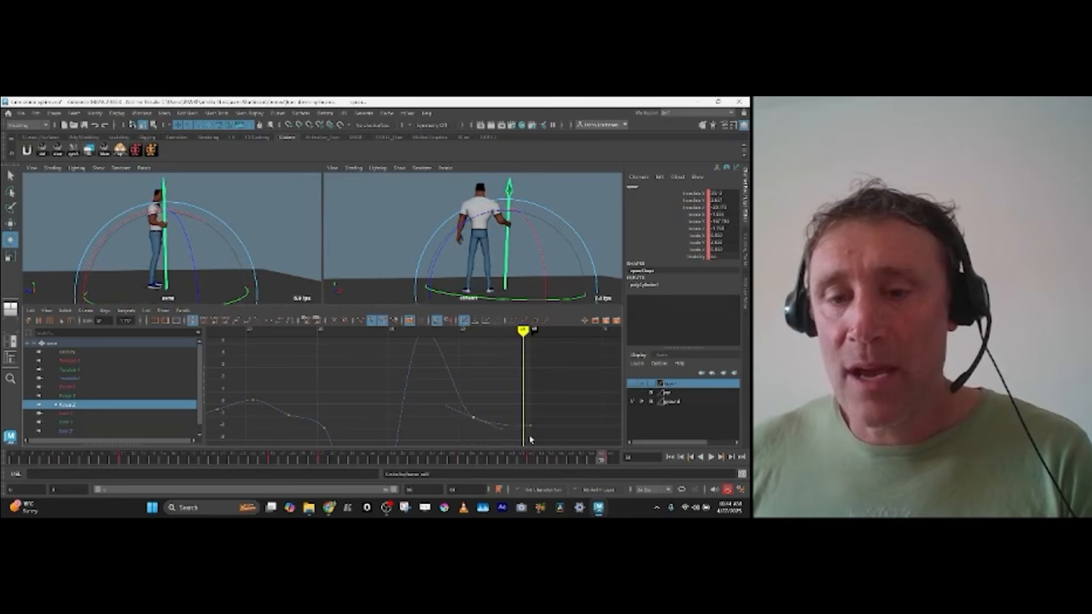
pyautogui.hotkey('alt', ',')
pyautogui.hotkey('alt', ',')
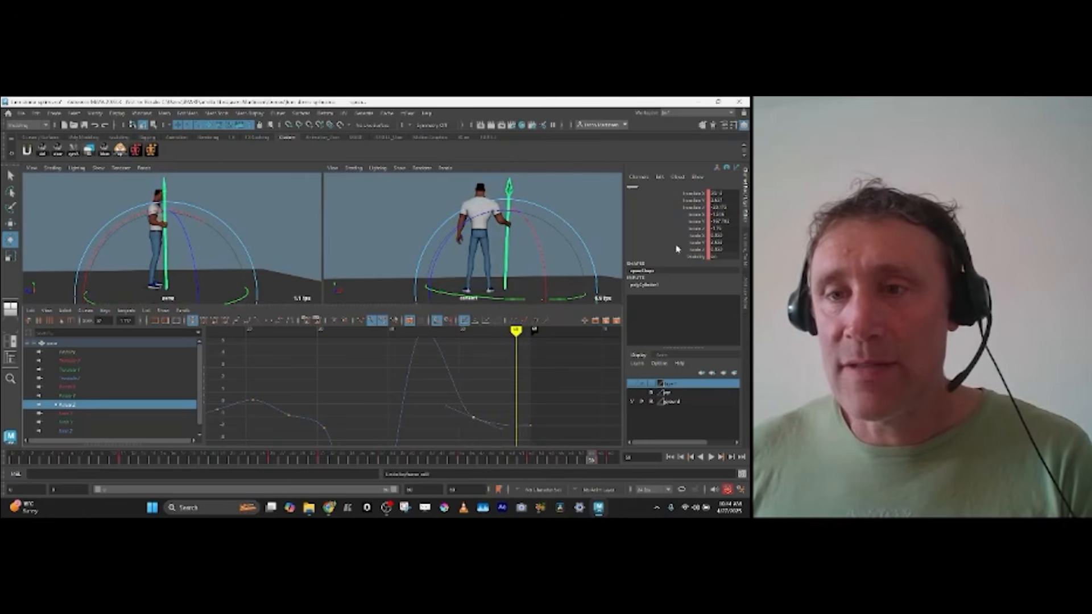
# Step: Key only the spear's Rotate Z between its landing and final keys, and frame that part of the curve
pyautogui.click(695, 228)
pyautogui.rightClick(694, 228)
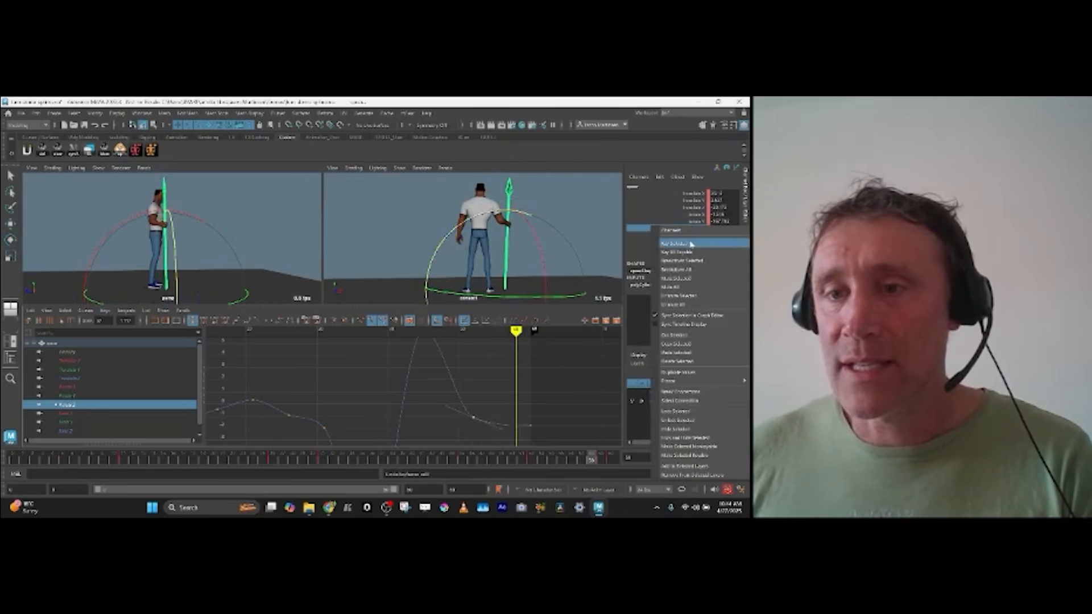
pyautogui.click(691, 244)
pyautogui.press('f')
pyautogui.keyDown('alt'); pyautogui.keyDown('shift'); pyautogui.moveTo(549, 416); pyautogui.dragTo(478, 398, button='right'); pyautogui.keyUp('shift'); pyautogui.keyUp('alt')
pyautogui.keyDown('alt'); pyautogui.moveTo(478, 398); pyautogui.dragTo(578, 412, button='middle'); pyautogui.keyUp('alt')
pyautogui.keyDown('alt'); pyautogui.keyDown('shift'); pyautogui.moveTo(578, 412); pyautogui.dragTo(527, 382, button='right'); pyautogui.keyUp('shift'); pyautogui.keyUp('alt')
pyautogui.keyDown('alt'); pyautogui.moveTo(526, 383); pyautogui.dragTo(536, 389, button='middle'); pyautogui.keyUp('alt')
# Step: Raise the spear's Rotate Z landing key slightly and play back the animation to check the settle
pyautogui.press(',')
pyautogui.press(',')
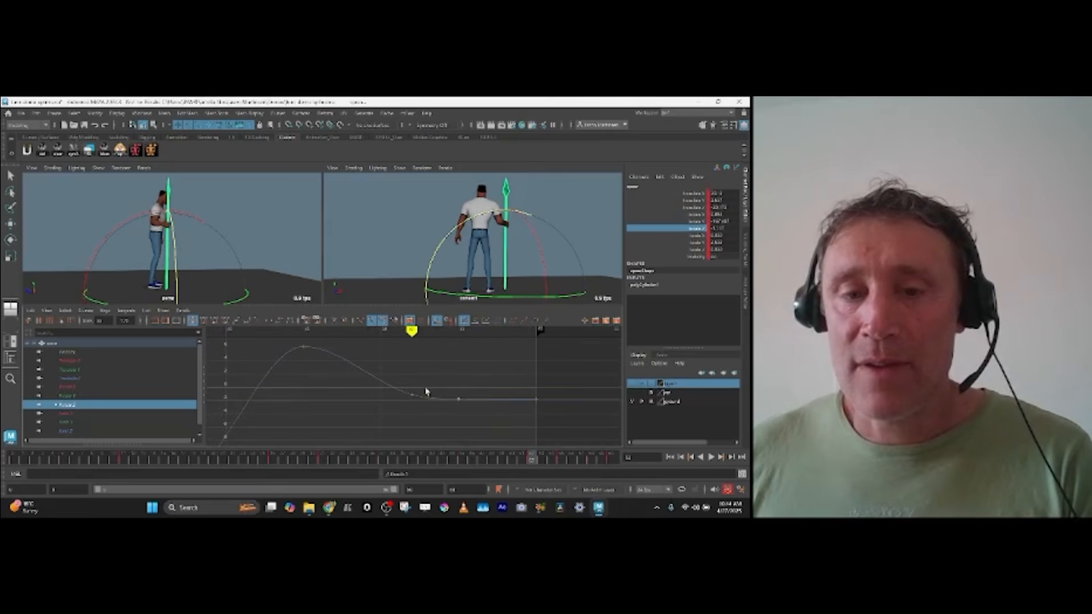
pyautogui.moveTo(420, 417); pyautogui.dragTo(419, 415)
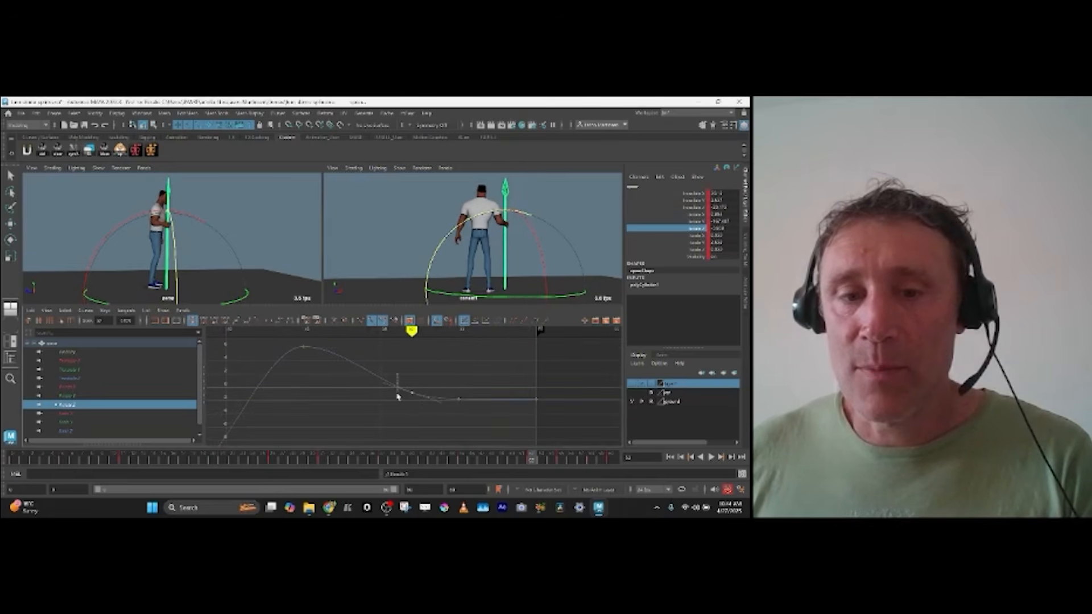
pyautogui.hotkey('alt', 'v')
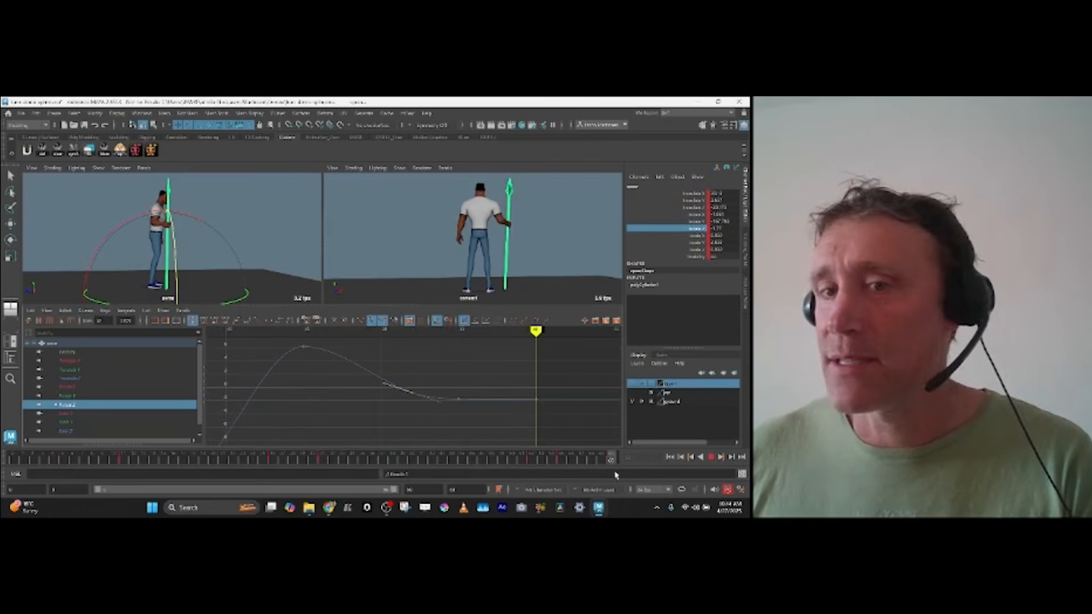
# Step: Lower the spear's Rotate X key after the landing and shift its landing key about one frame earlier
pyautogui.click(96, 388)
pyautogui.click(560, 457)
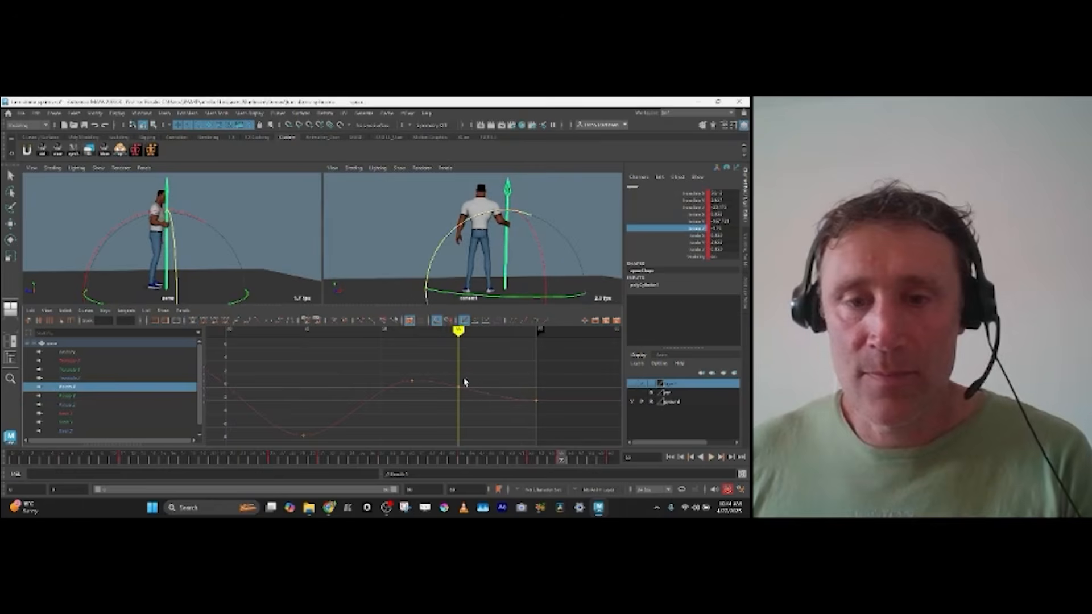
pyautogui.middleClick(459, 387)
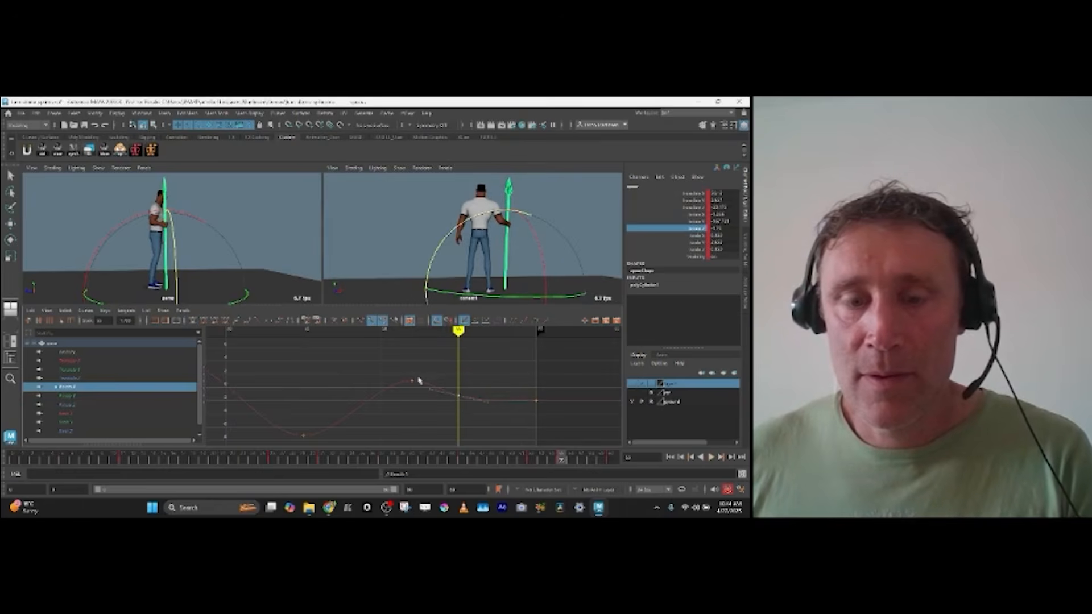
pyautogui.moveTo(401, 371); pyautogui.dragTo(418, 392)
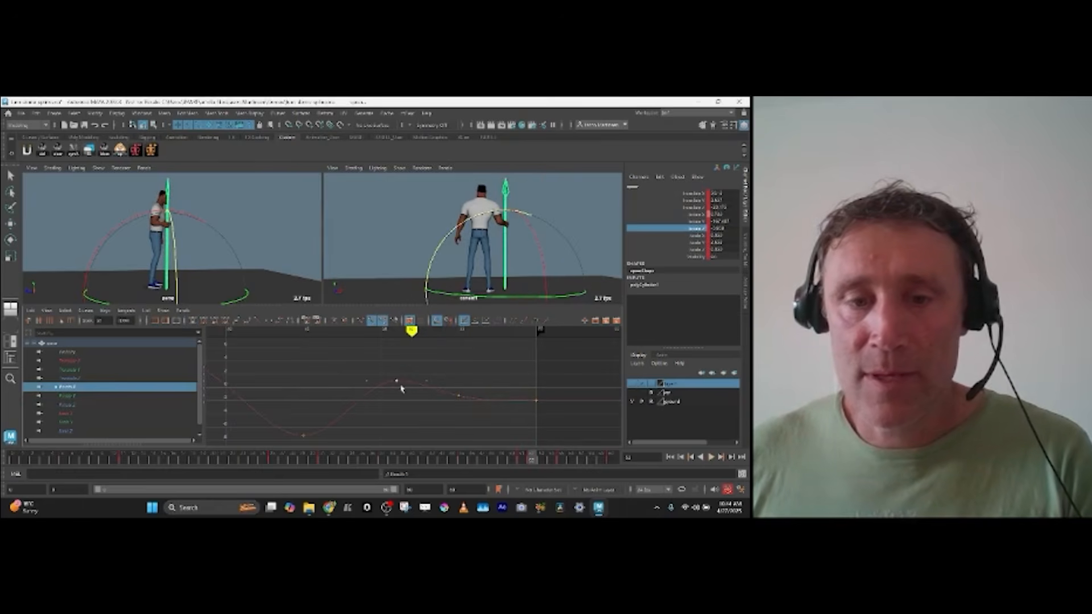
pyautogui.click(105, 397)
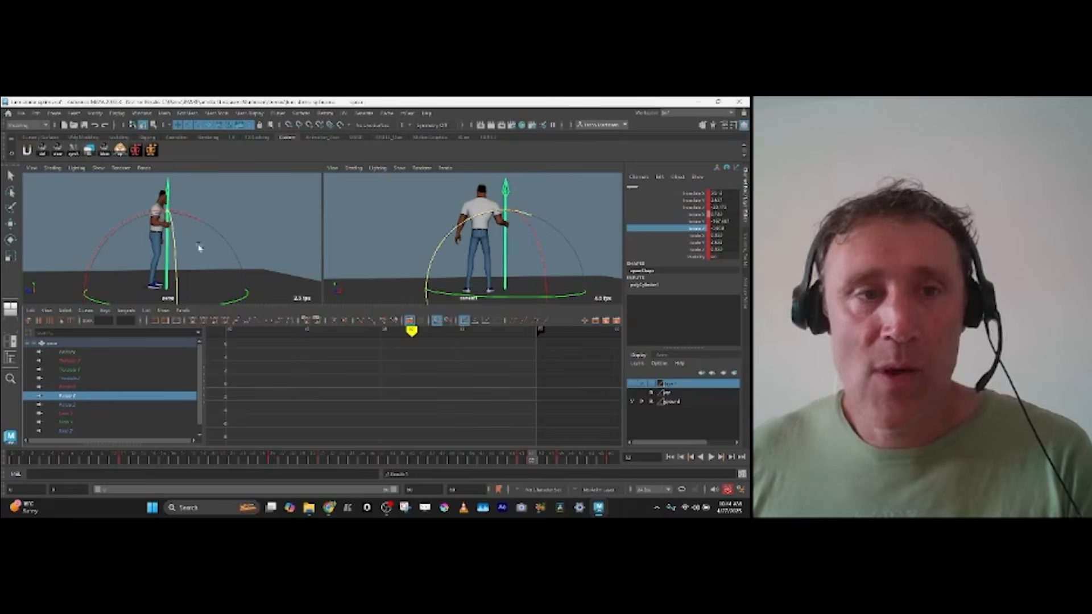
# Step: Display locators in the maximized camera view and select the locator at the hand holding the spear
pyautogui.press('space')
pyautogui.press('space')
pyautogui.press('space')
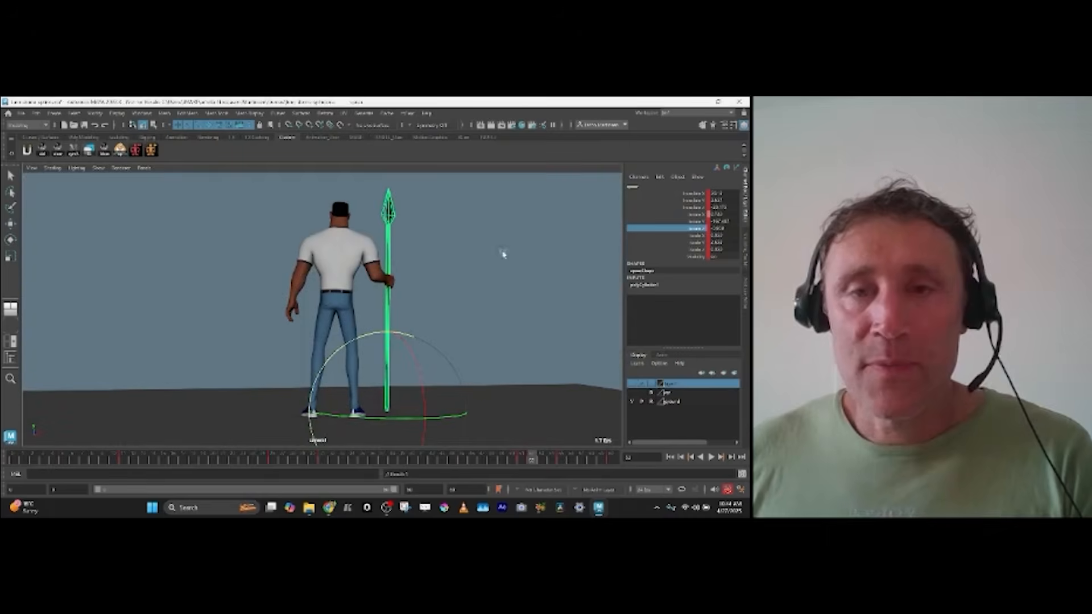
pyautogui.click(97, 167)
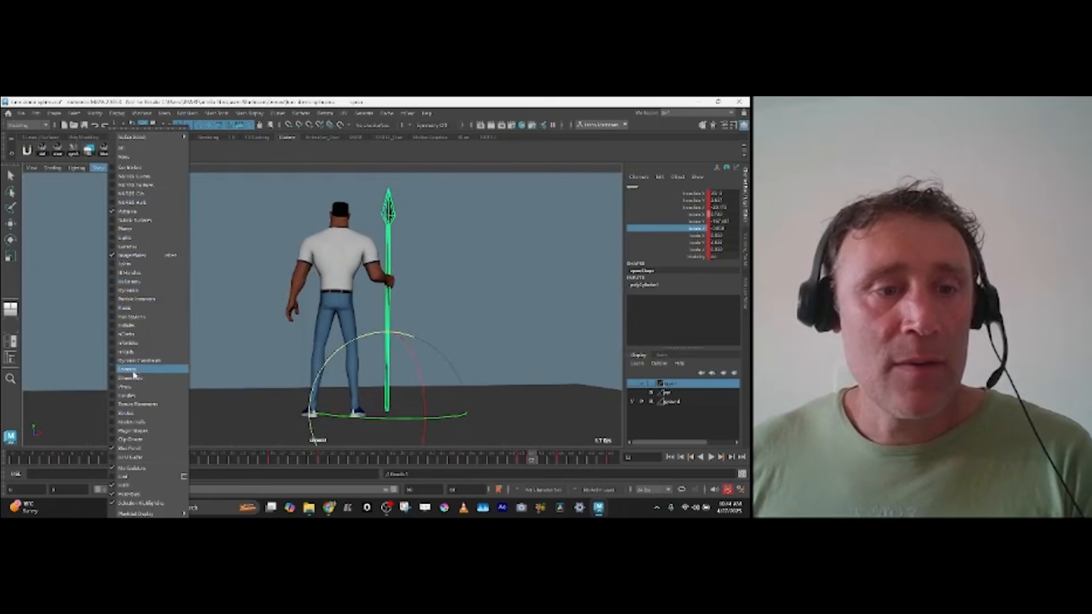
pyautogui.click(133, 371)
pyautogui.click(409, 278)
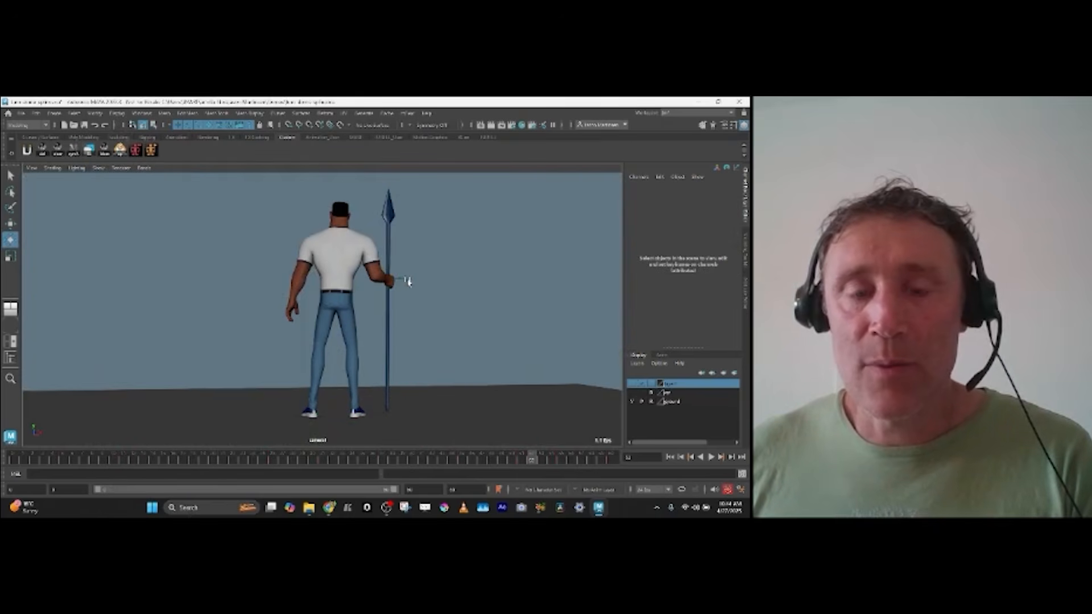
pyautogui.click(408, 282)
pyautogui.hotkey('ctrl', 'z')
# Step: Go to the frame just before the spear's landing and rotate the hand locator slightly in the perspective view
pyautogui.moveTo(481, 456); pyautogui.dragTo(512, 454)
pyautogui.press('space')
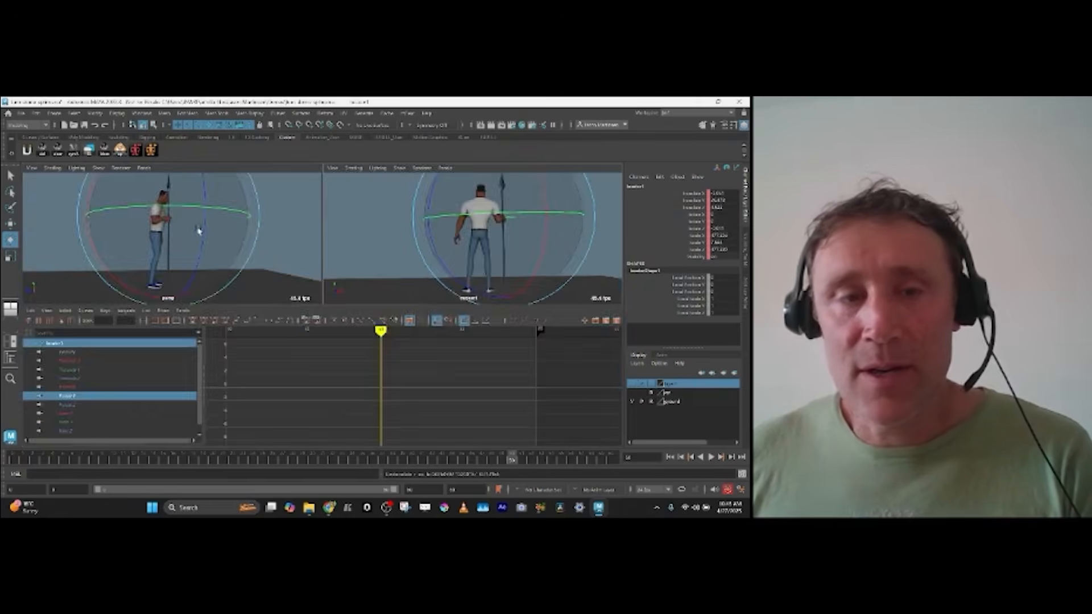
pyautogui.press('space')
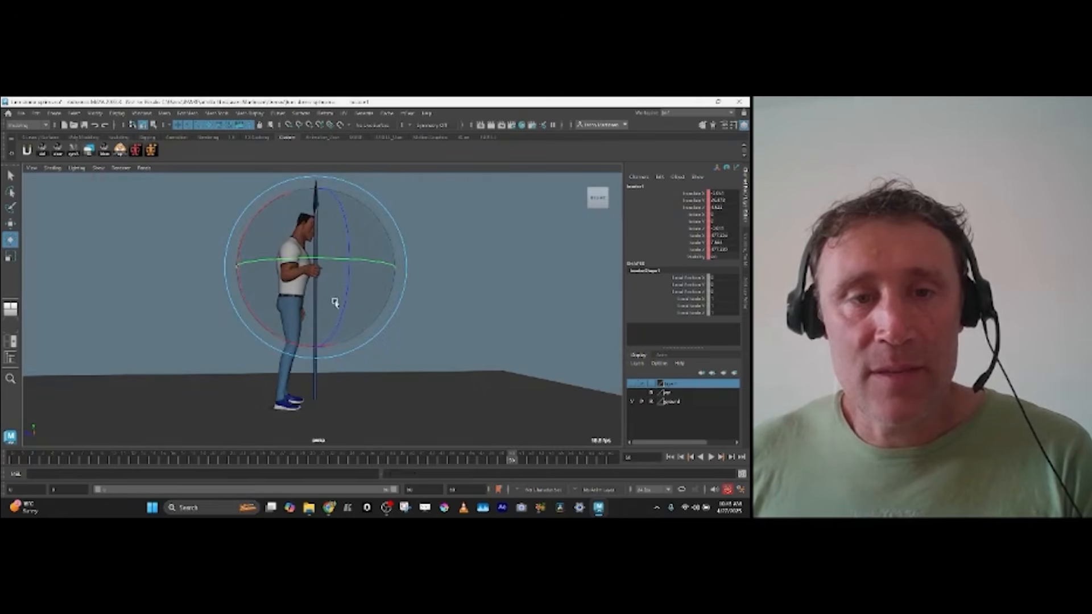
pyautogui.moveTo(357, 236); pyautogui.dragTo(357, 236)
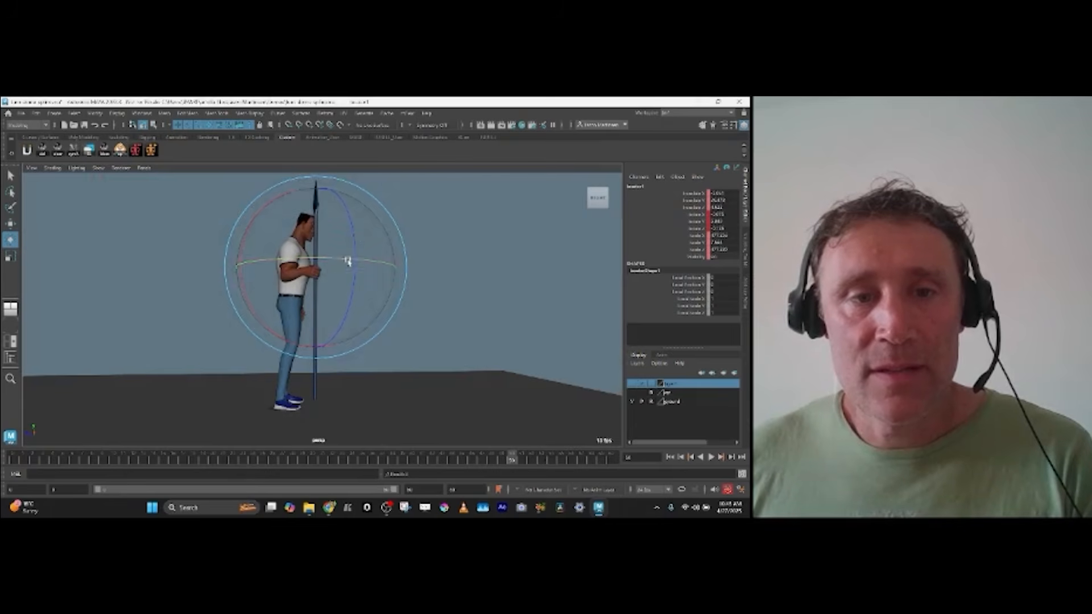
pyautogui.press('w')
pyautogui.keyDown('alt'); pyautogui.moveTo(333, 268); pyautogui.dragTo(387, 282, button='right'); pyautogui.keyUp('alt')
pyautogui.keyDown('alt'); pyautogui.moveTo(387, 282); pyautogui.dragTo(393, 326, button='middle'); pyautogui.keyUp('alt')
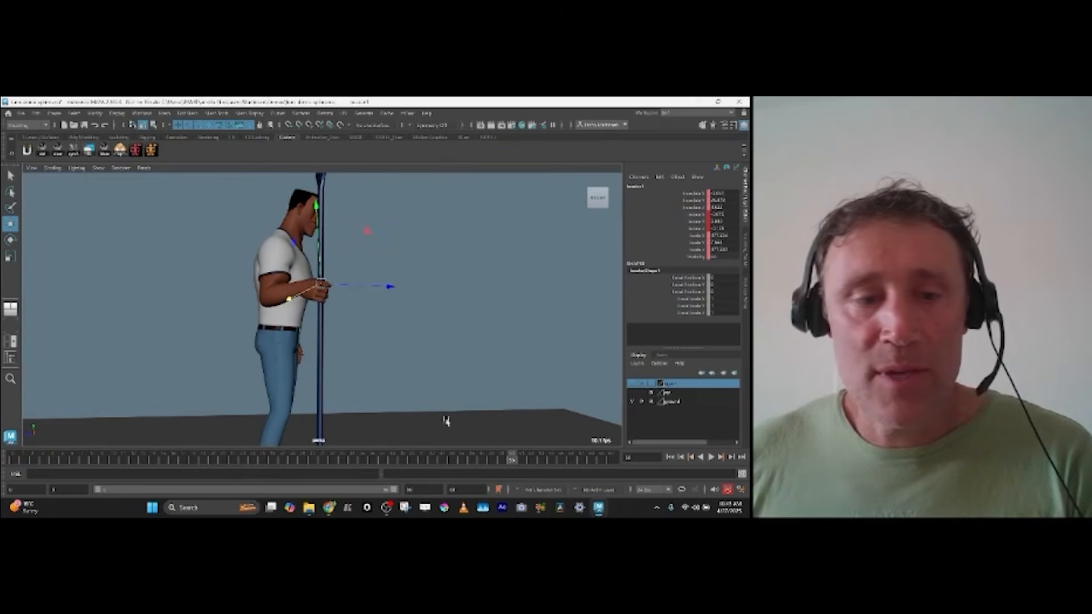
# Step: Copy the hand locator's first-frame values to the end of the timeline and key them there
pyautogui.click(16, 460)
pyautogui.moveTo(16, 460); pyautogui.dragTo(631, 469, button='middle')
pyautogui.press('s')
# Step: Return to the frame just before the spear's landing and fine-tune the locator's rotation and position to fit the hand to the spear
pyautogui.moveTo(398, 462); pyautogui.dragTo(511, 472)
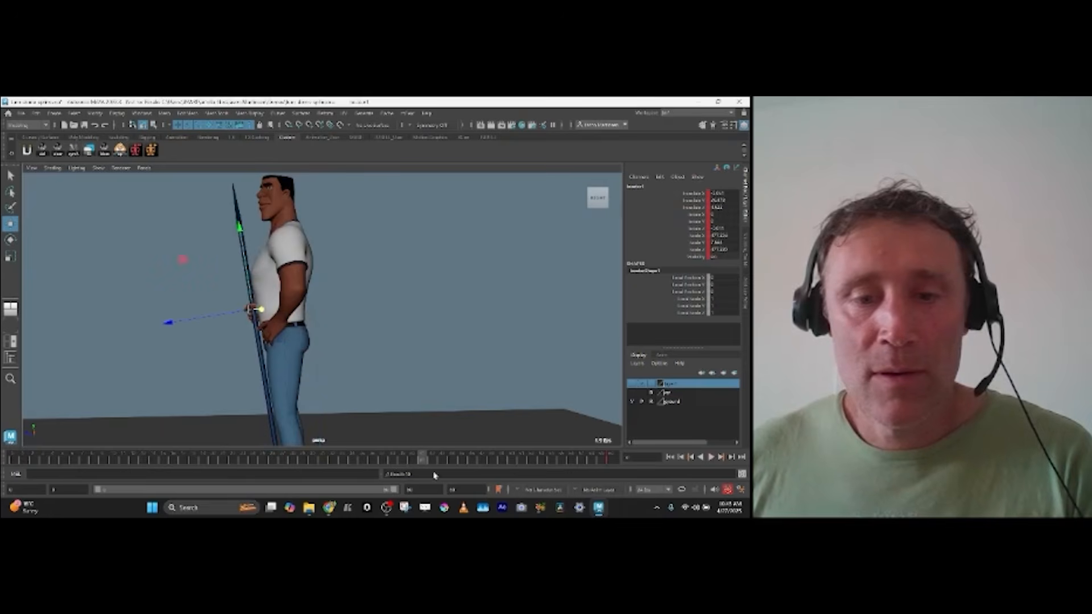
pyautogui.press('e')
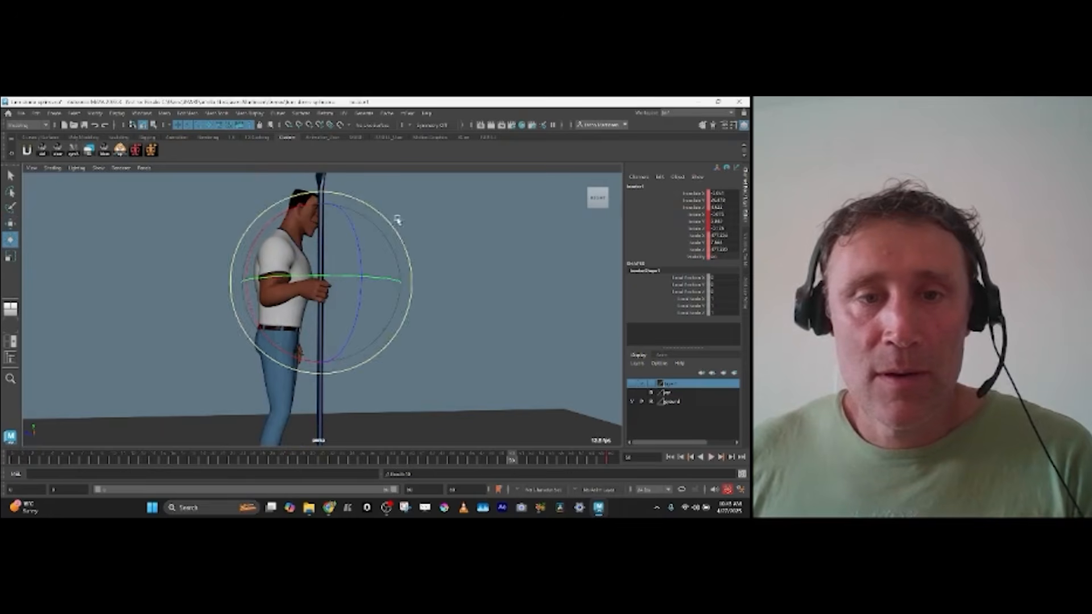
pyautogui.moveTo(398, 219); pyautogui.dragTo(386, 214)
pyautogui.press('w')
pyautogui.moveTo(320, 259); pyautogui.dragTo(319, 255)
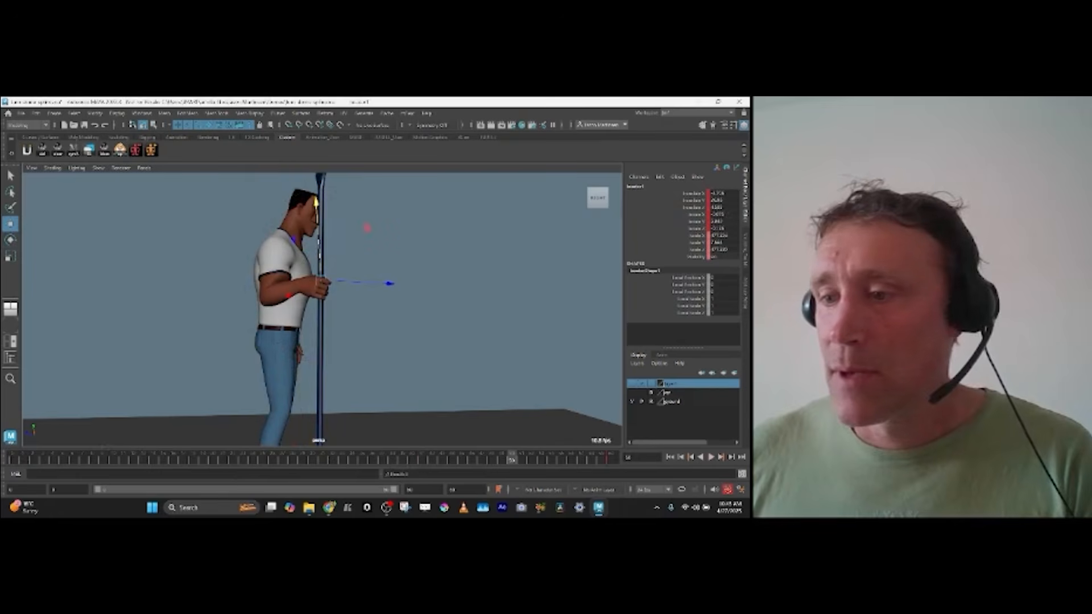
# Step: Reselect the hand locator at the frame before the spear's landing and try rotating it in the maximized perspective view
pyautogui.click(306, 285)
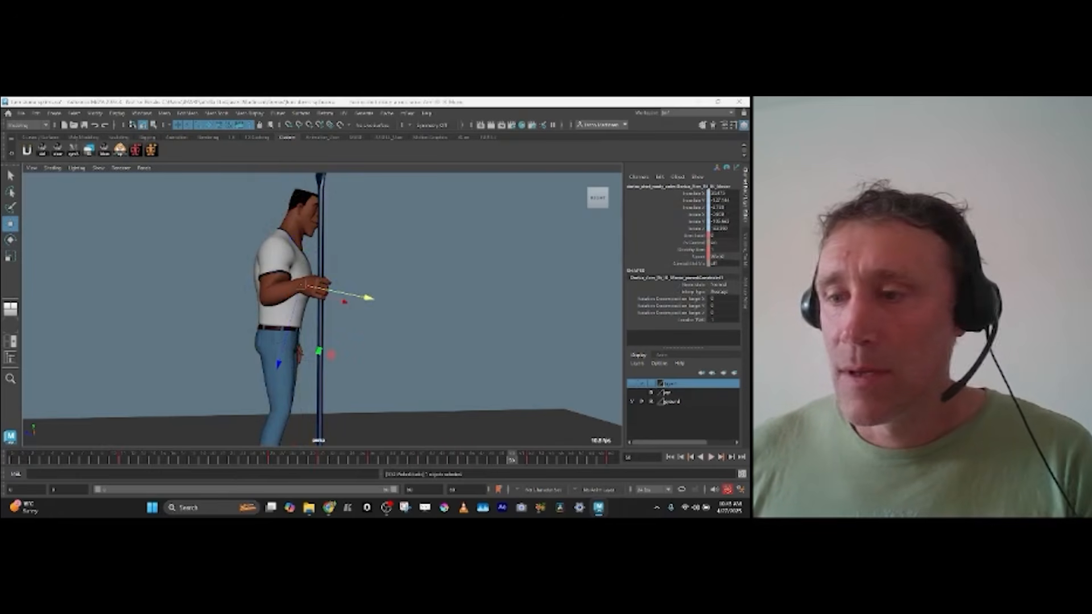
pyautogui.press('space')
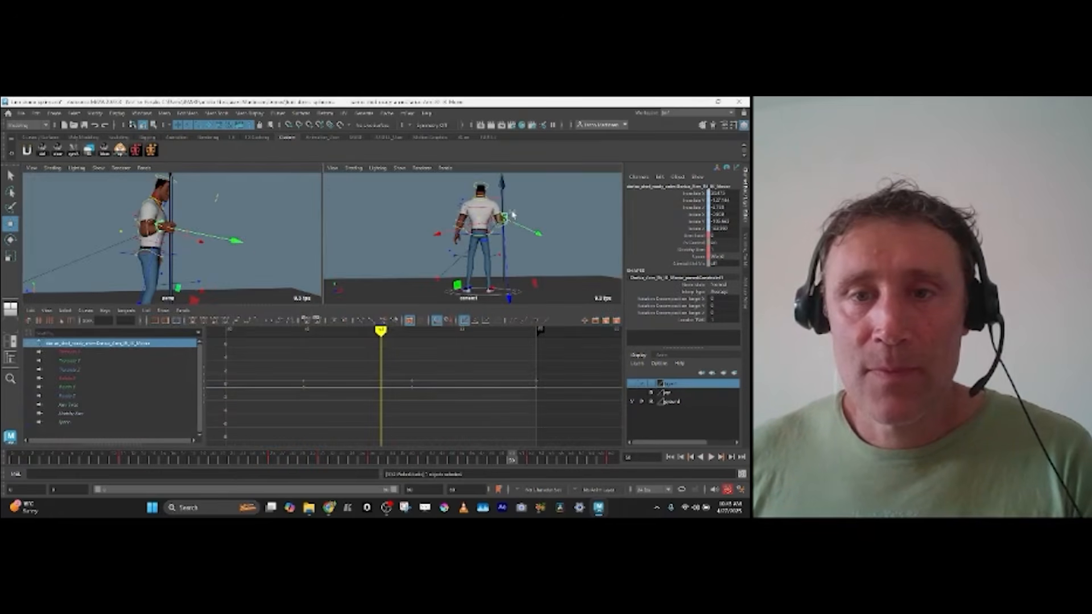
pyautogui.click(512, 214)
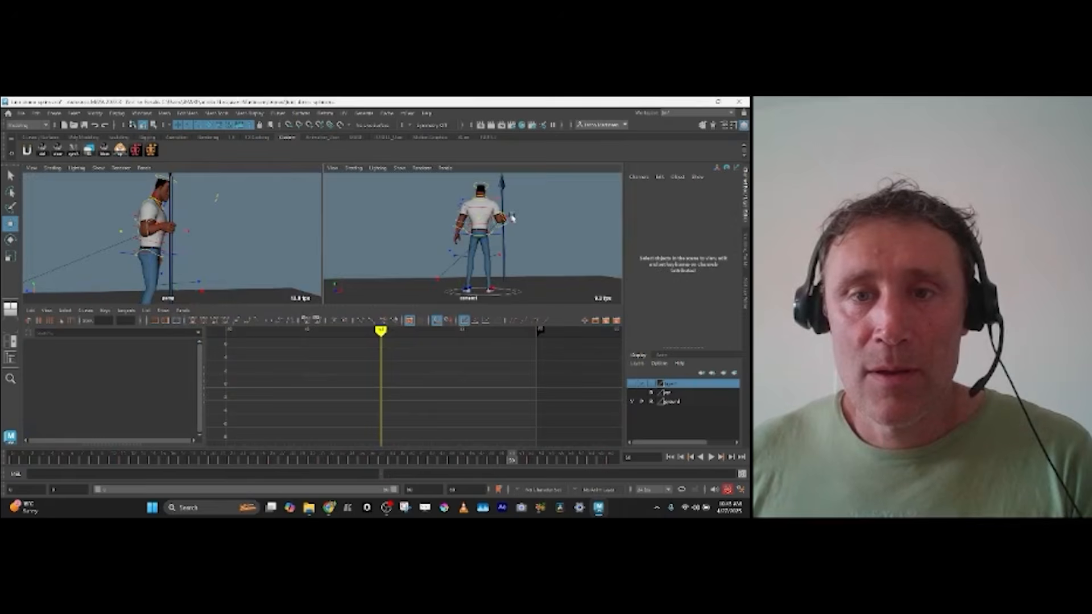
pyautogui.click(513, 216)
pyautogui.press('space')
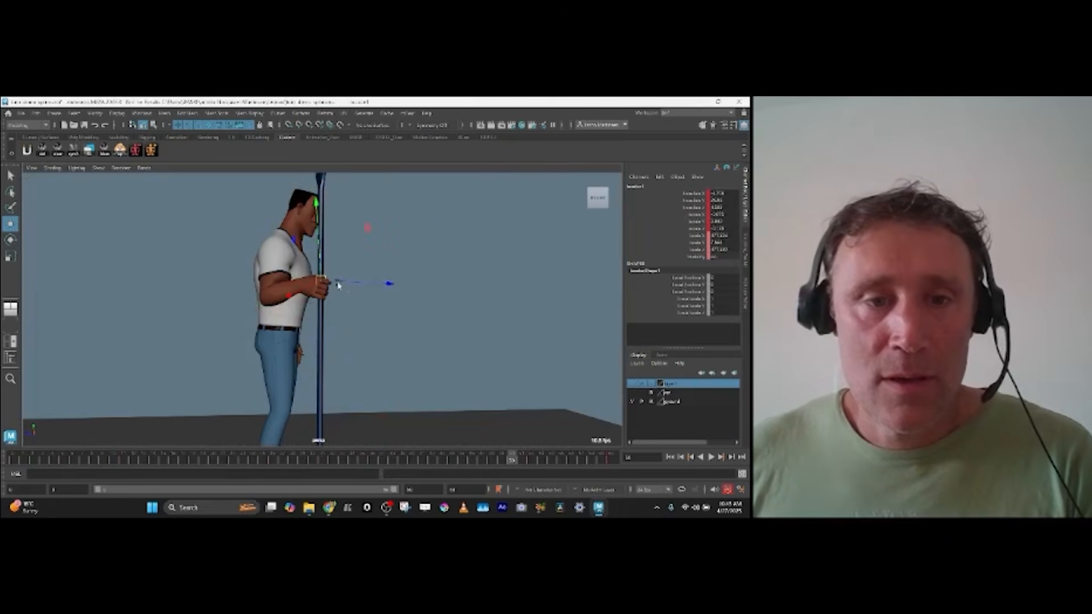
pyautogui.press('e')
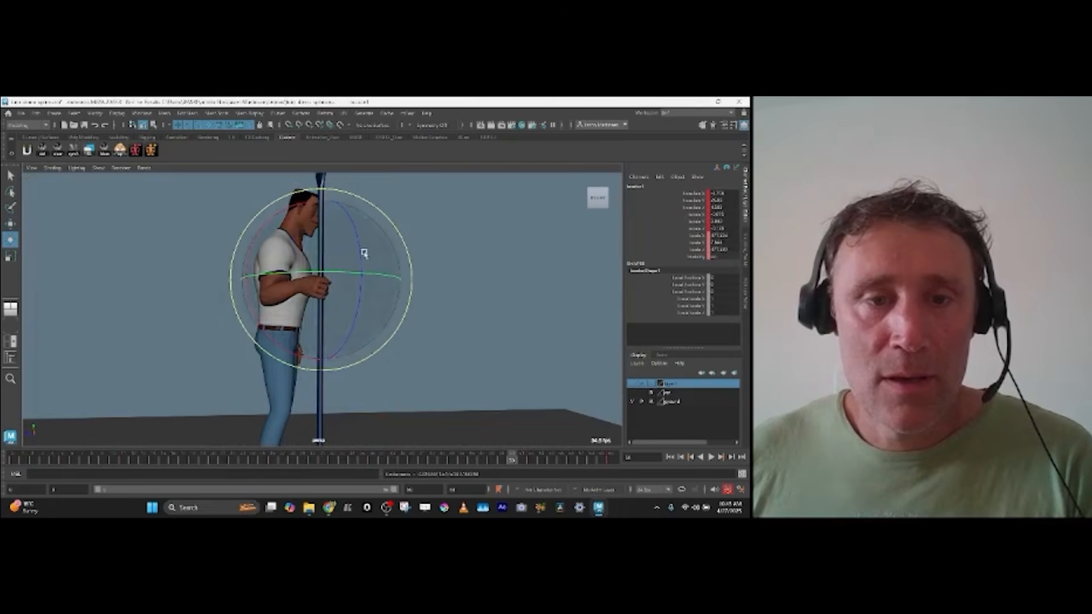
pyautogui.press('w')
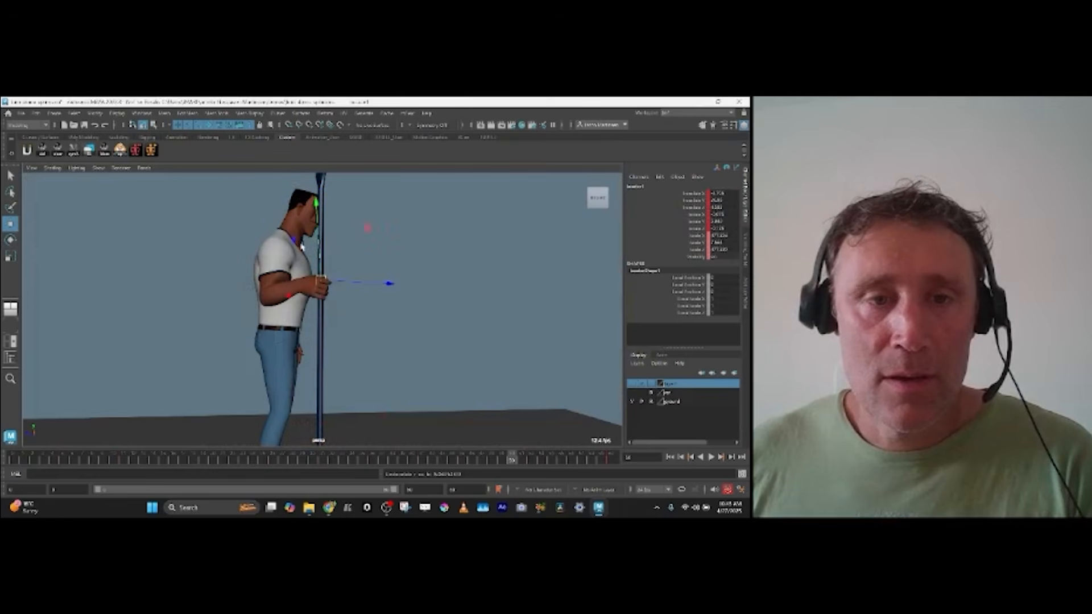
pyautogui.press('e')
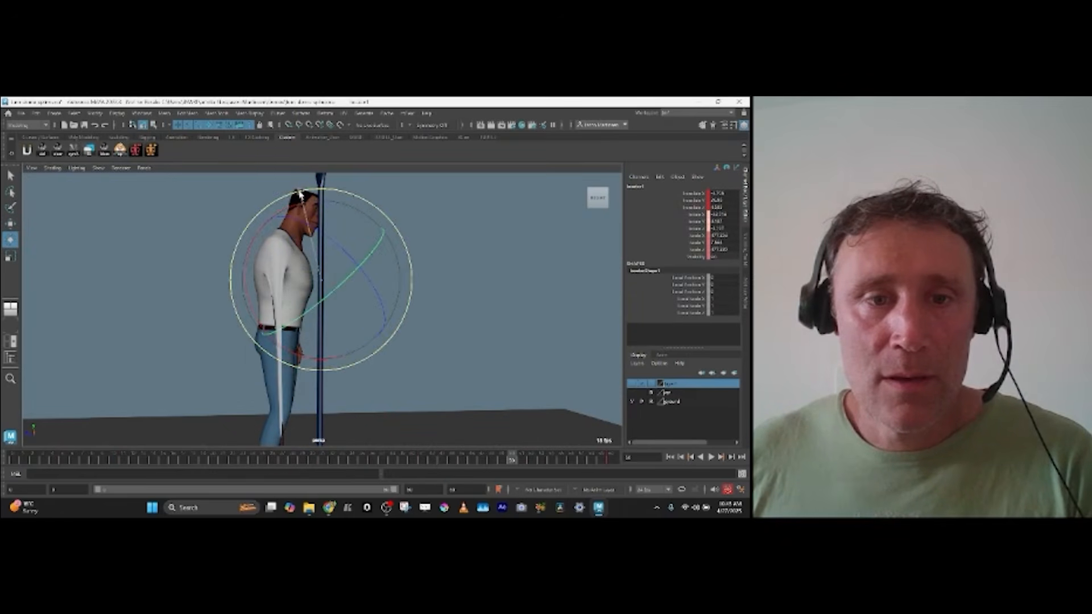
pyautogui.press('w')
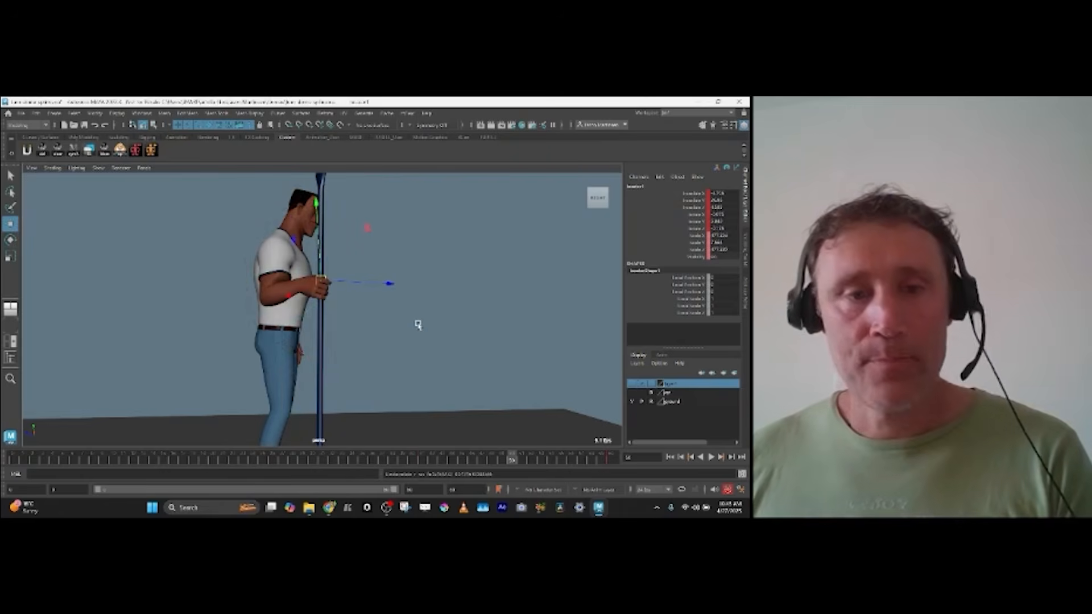
# Step: Play and scrub the animation in the perspective and camera views to review the hand's grip on the spear
pyautogui.press(',')
pyautogui.hotkey('alt', 'v')
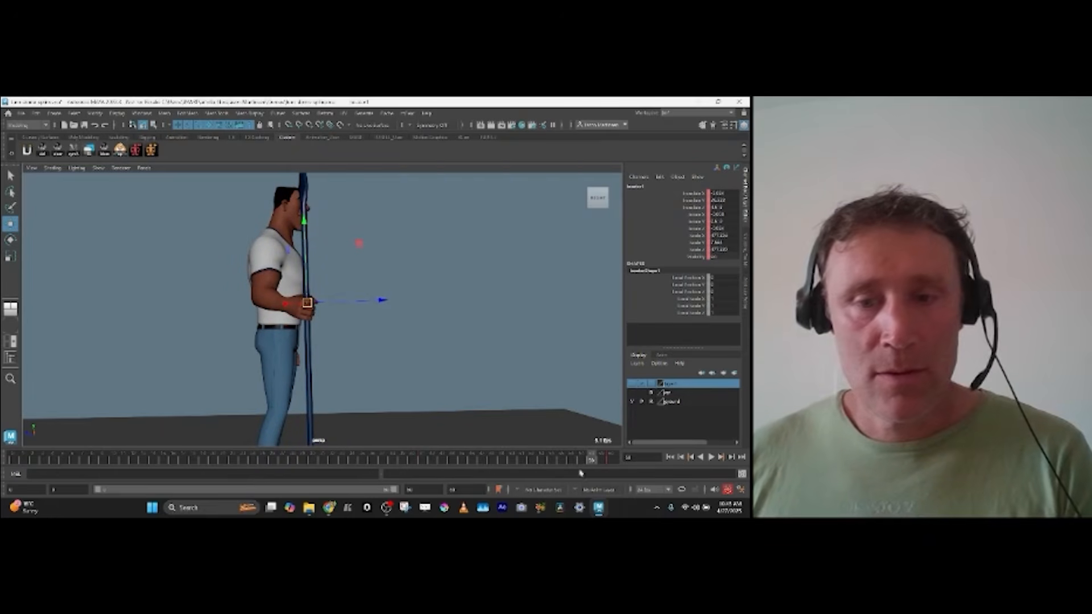
pyautogui.moveTo(523, 462); pyautogui.dragTo(435, 455)
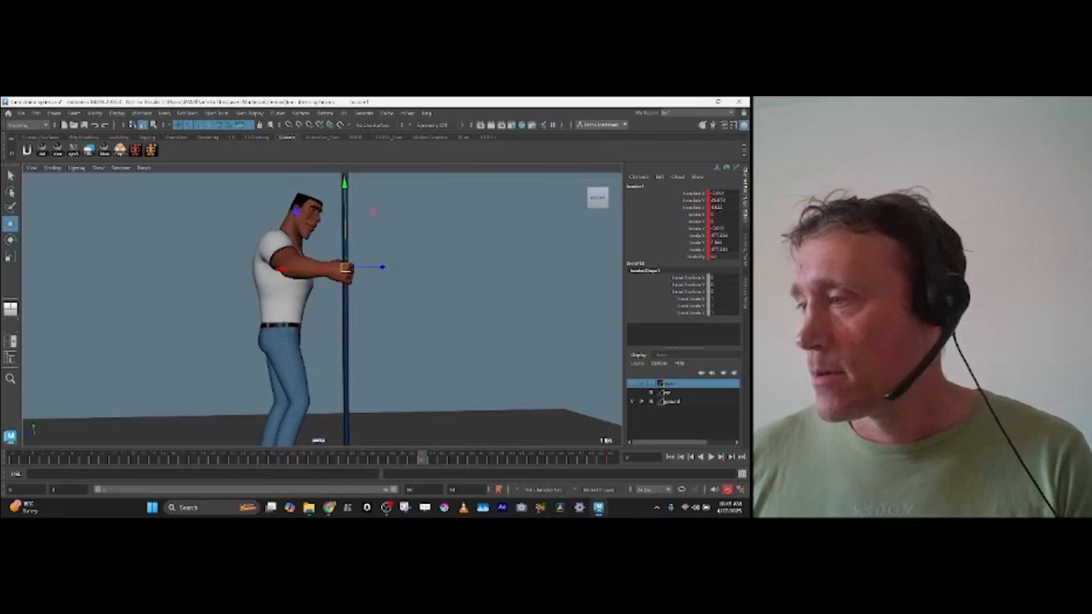
pyautogui.hotkey('ctrl', 'z')
pyautogui.press('space')
pyautogui.press('space')
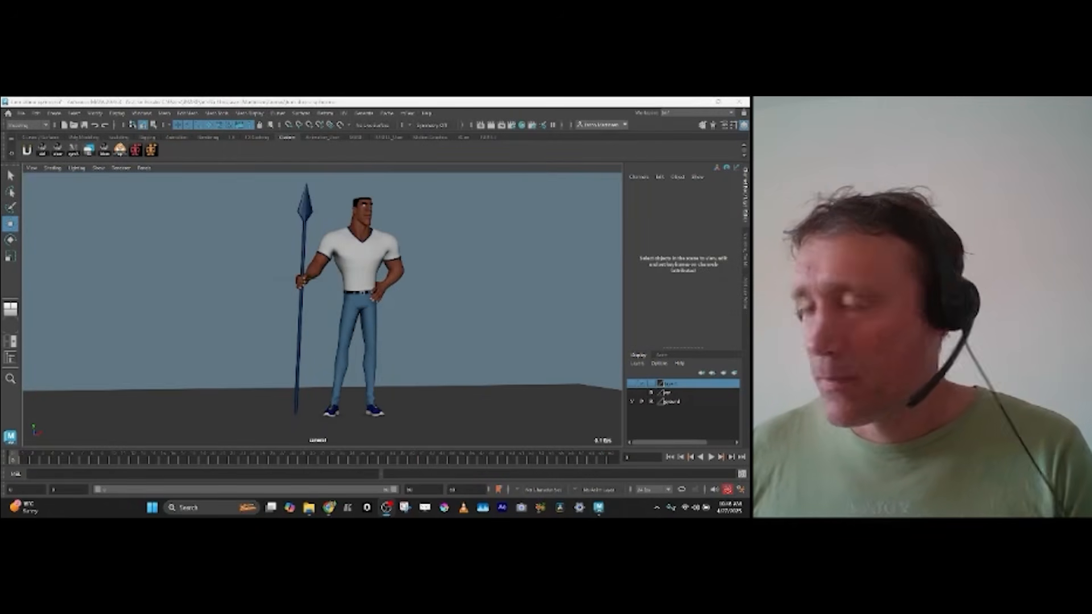
pyautogui.click(711, 457)
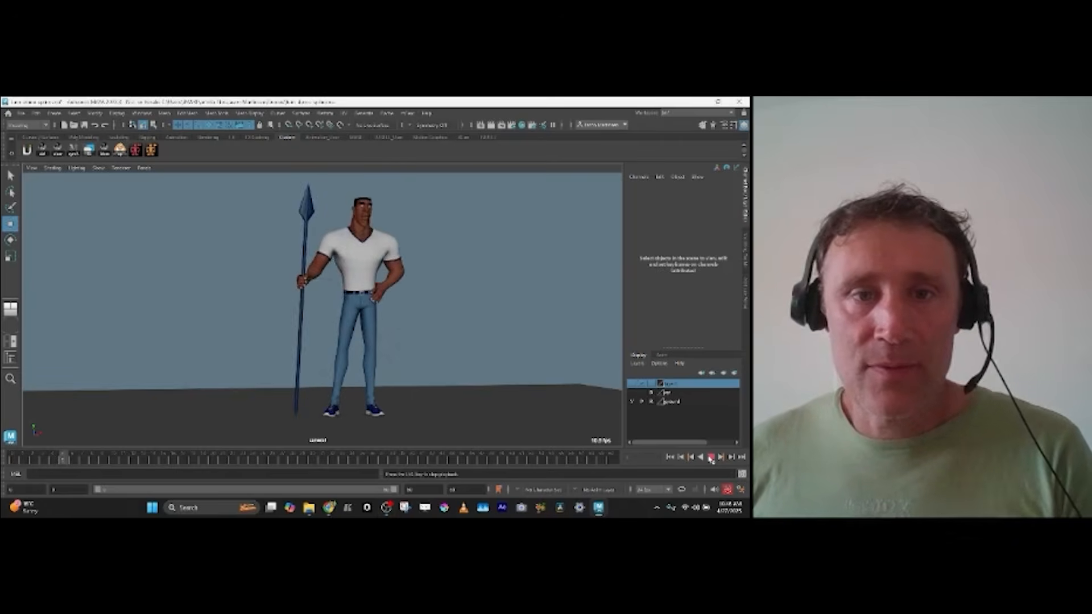
pyautogui.click(710, 457)
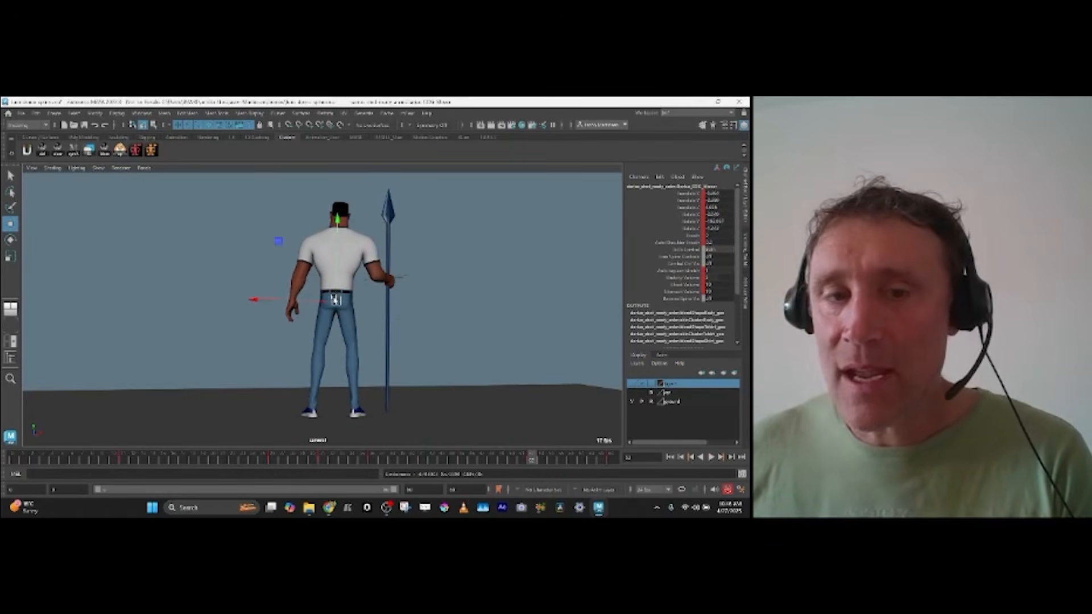
# Step: Display all animation curves of the character's COG control in the maximized Graph Editor
pyautogui.press('space')
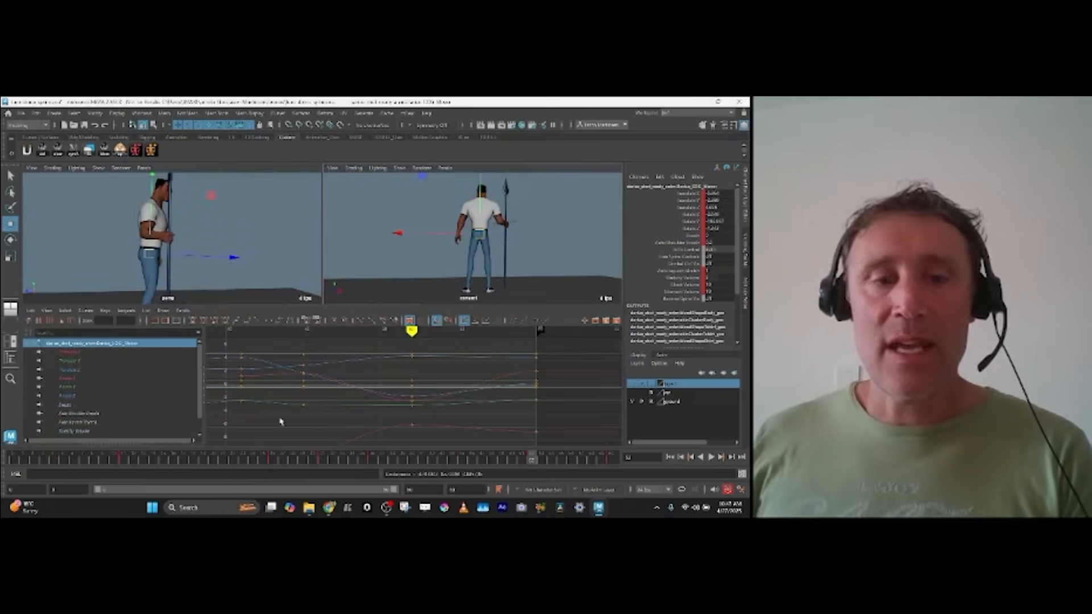
pyautogui.press('space')
pyautogui.press('a')
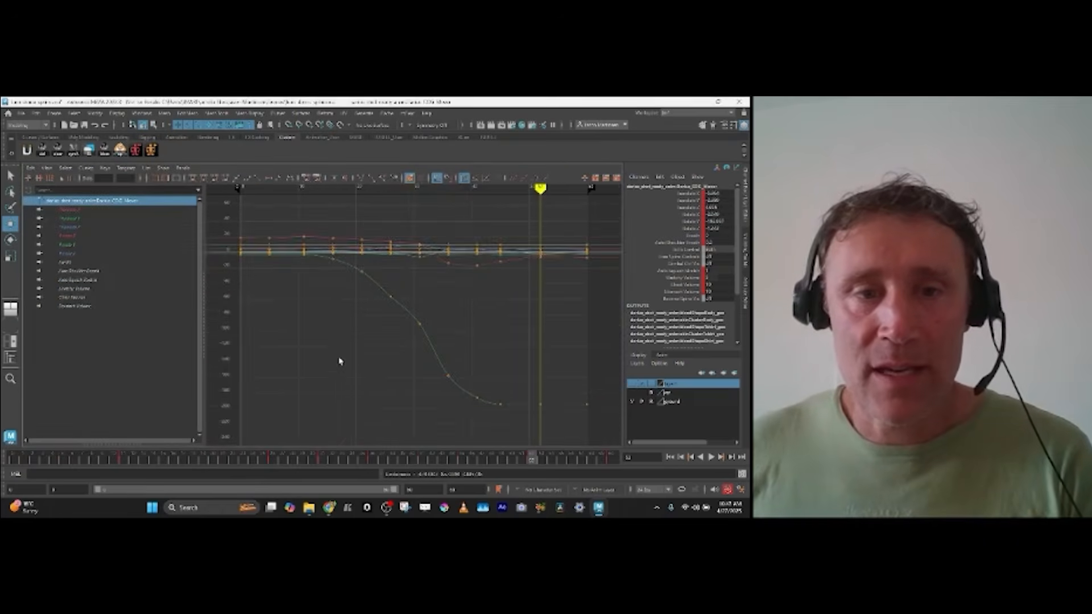
pyautogui.keyDown('alt'); pyautogui.moveTo(339, 358); pyautogui.dragTo(347, 372, button='middle'); pyautogui.keyUp('alt')
pyautogui.keyDown('alt'); pyautogui.keyDown('shift'); pyautogui.moveTo(347, 372); pyautogui.dragTo(347, 336, button='right'); pyautogui.keyUp('shift'); pyautogui.keyUp('alt')
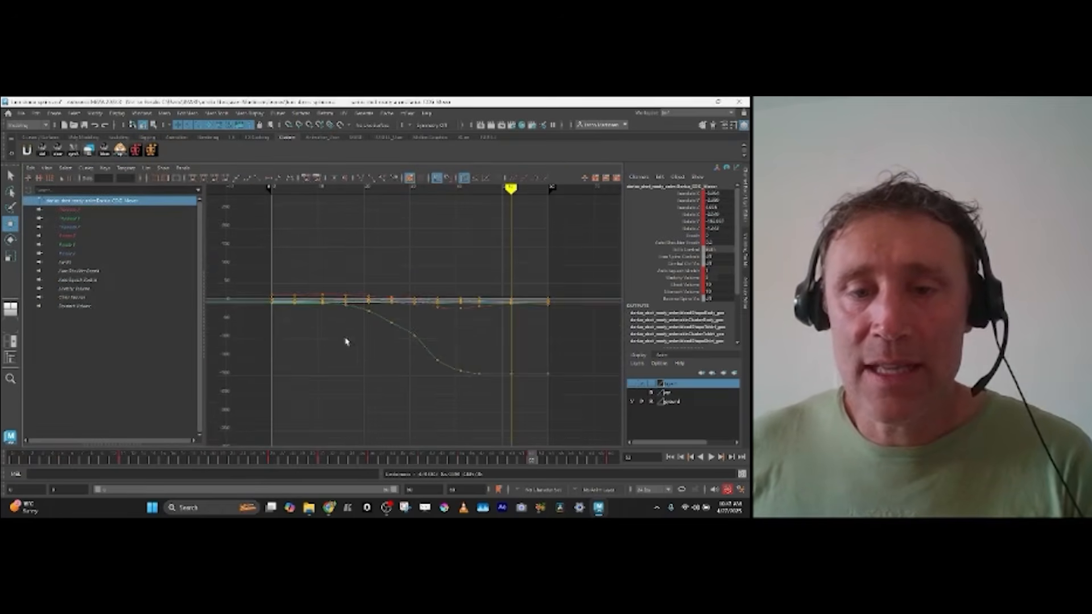
pyautogui.keyDown('alt'); pyautogui.moveTo(375, 337); pyautogui.dragTo(375, 377, button='middle'); pyautogui.keyUp('alt')
pyautogui.keyDown('alt'); pyautogui.keyDown('shift'); pyautogui.moveTo(375, 377); pyautogui.dragTo(382, 361, button='right'); pyautogui.keyUp('shift'); pyautogui.keyUp('alt')
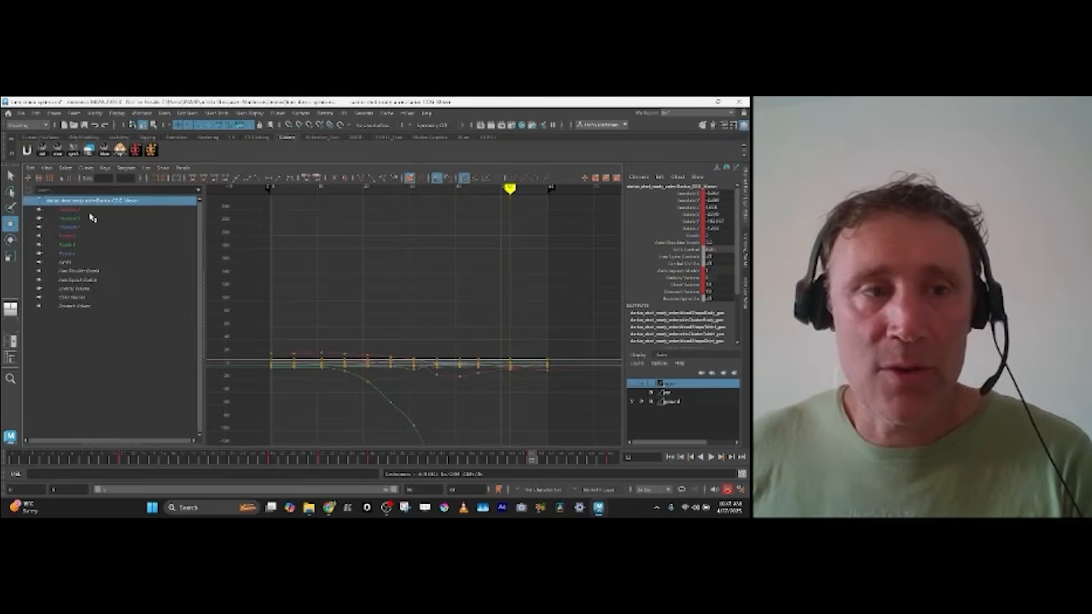
# Step: Isolate the COG control's Translate X curve and examine its steep drop and the keys around the first frame
pyautogui.click(68, 209)
pyautogui.press('f')
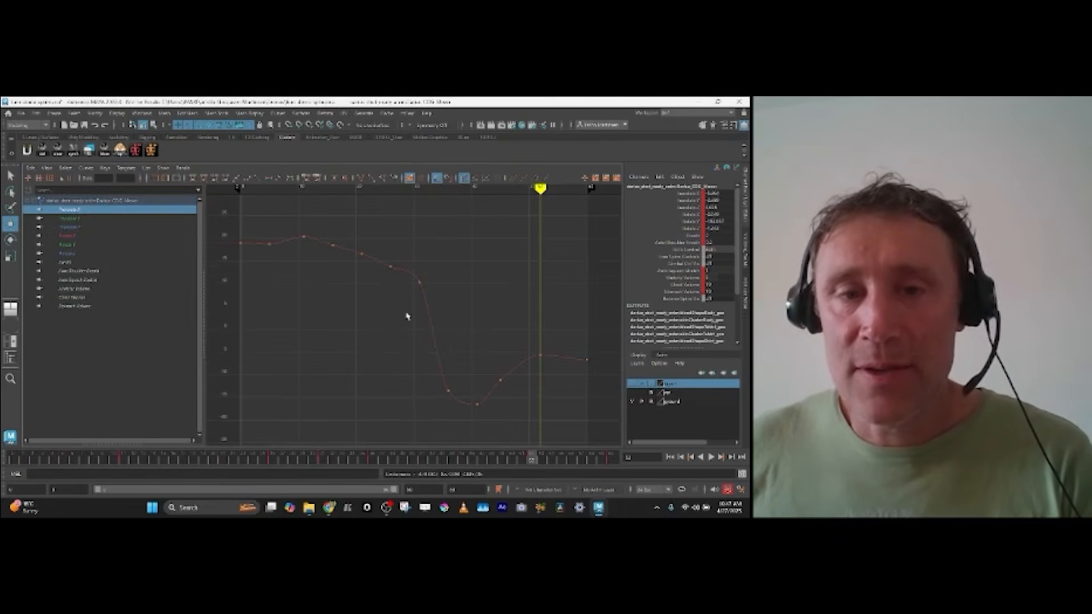
pyautogui.keyDown('alt'); pyautogui.moveTo(409, 319); pyautogui.dragTo(419, 353, button='right'); pyautogui.keyUp('alt')
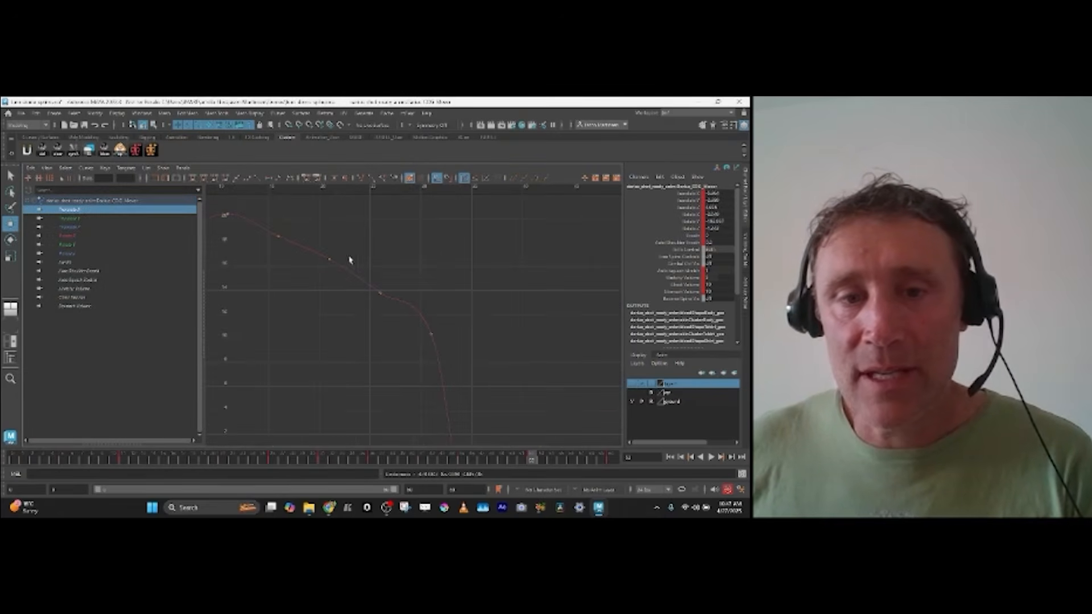
pyautogui.moveTo(355, 264); pyautogui.dragTo(442, 362)
pyautogui.press('space')
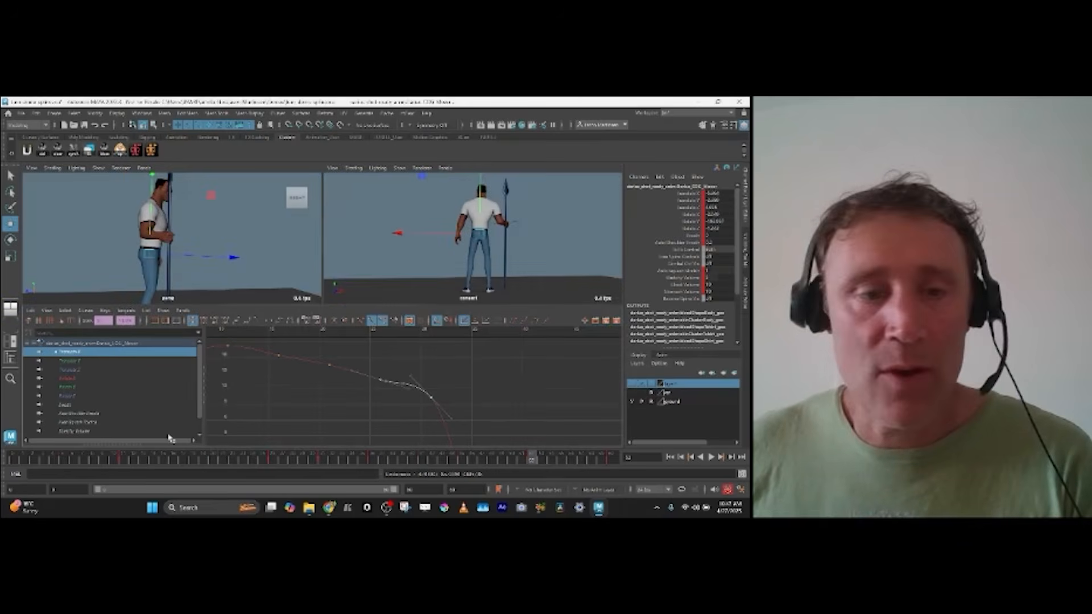
pyautogui.click(13, 460)
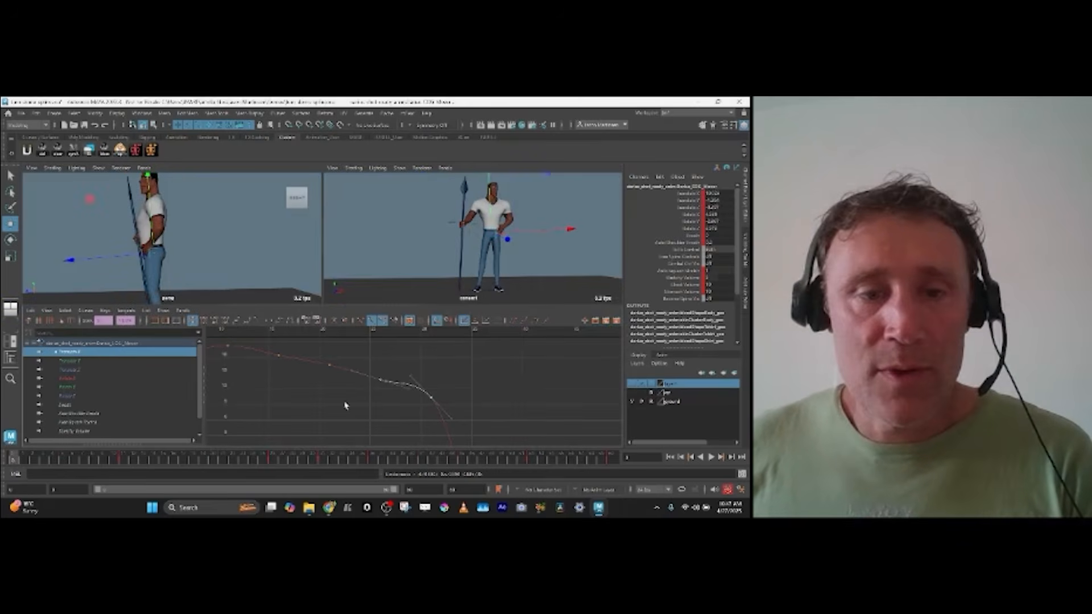
pyautogui.moveTo(245, 354); pyautogui.dragTo(261, 374)
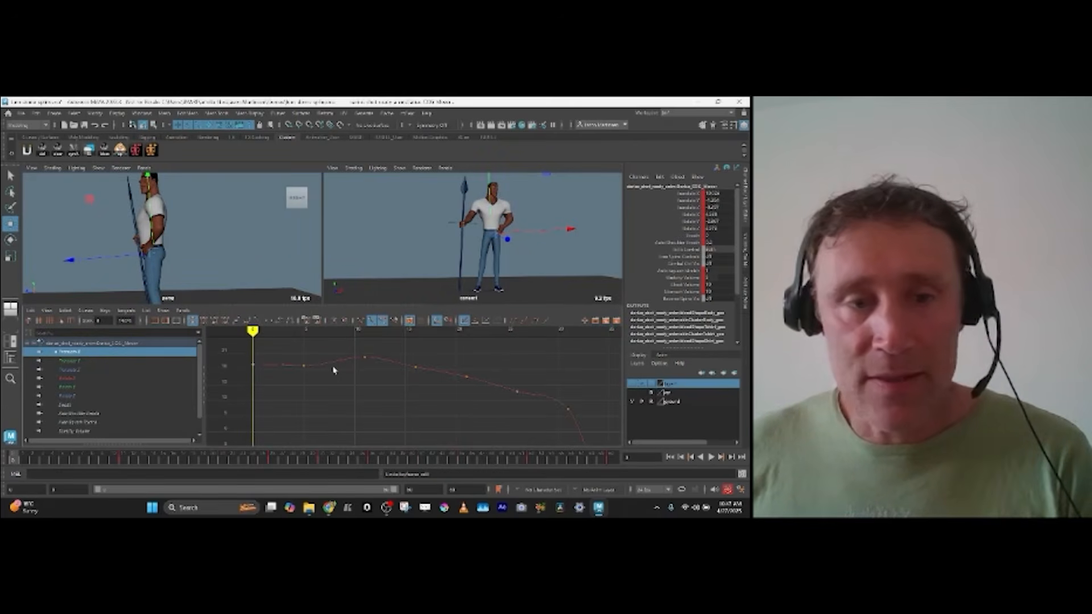
# Step: Isolate and frame the COG control's Translate Y curve and then its Translate Z curve for inspection
pyautogui.click(87, 363)
pyautogui.press('f')
pyautogui.moveTo(240, 362); pyautogui.dragTo(239, 409)
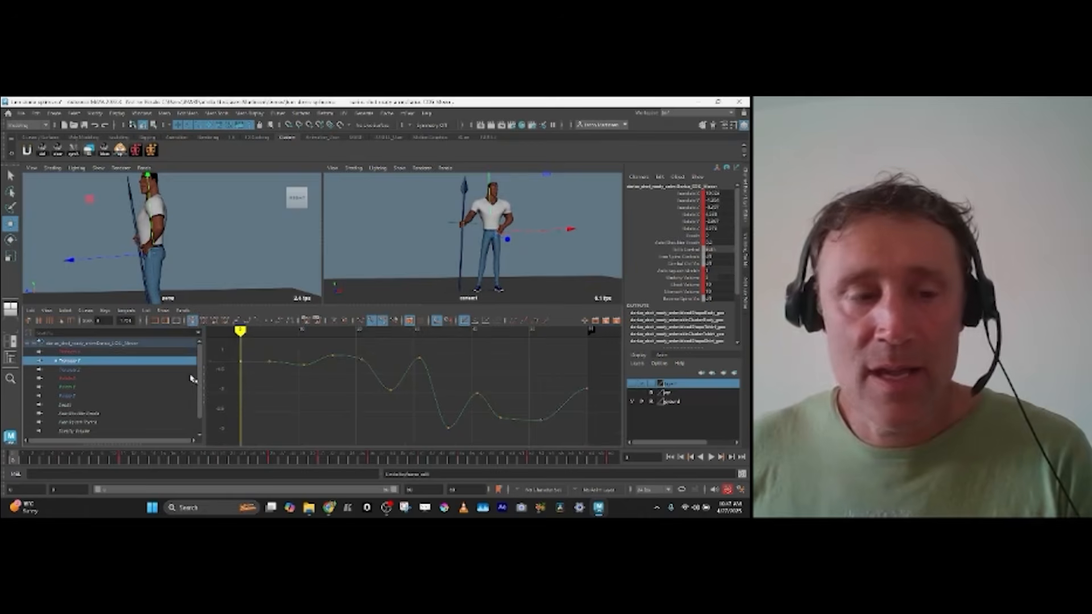
pyautogui.click(94, 369)
pyautogui.press('f')
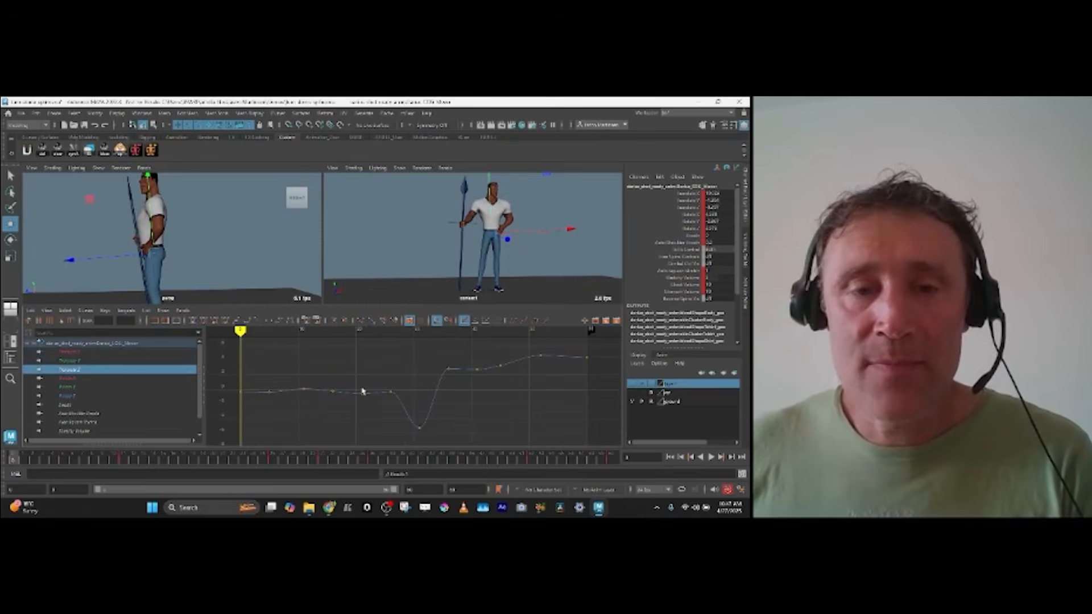
# Step: Smooth the COG control's Translate Z curve by removing the in-between keys around its dip, and play back the motion
pyautogui.hotkey('alt', 'v')
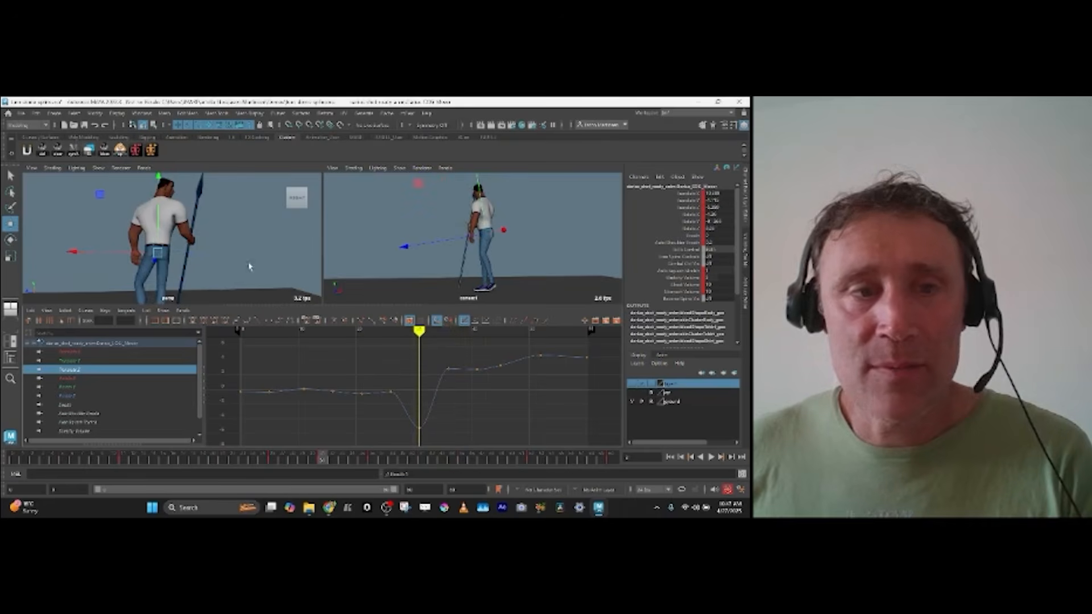
pyautogui.scroll(-5, 170, 283)
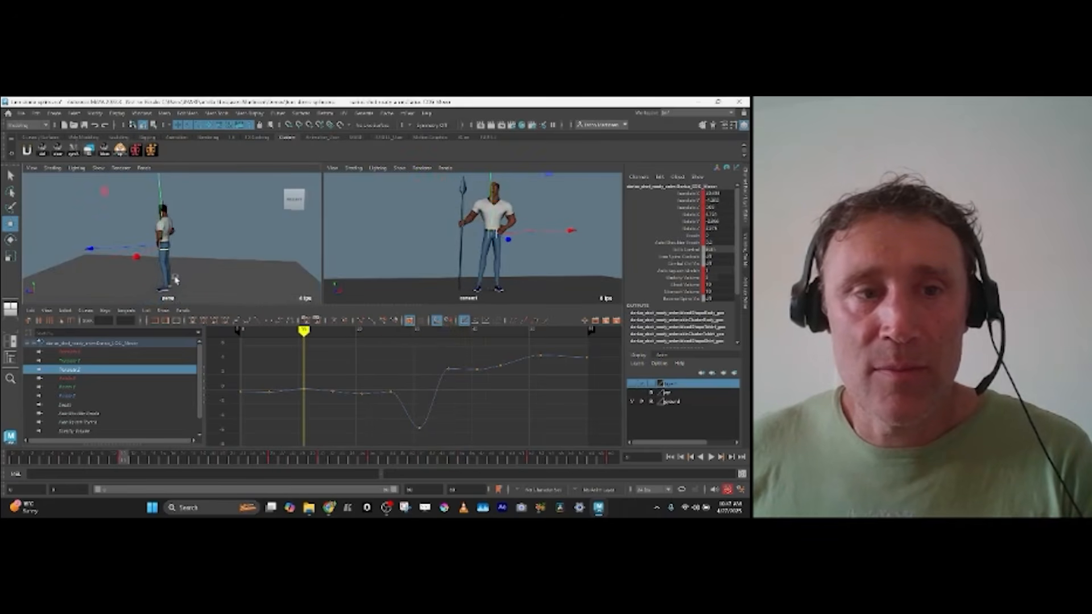
pyautogui.keyDown('alt'); pyautogui.moveTo(171, 281); pyautogui.dragTo(195, 274); pyautogui.keyUp('alt')
pyautogui.click(419, 427)
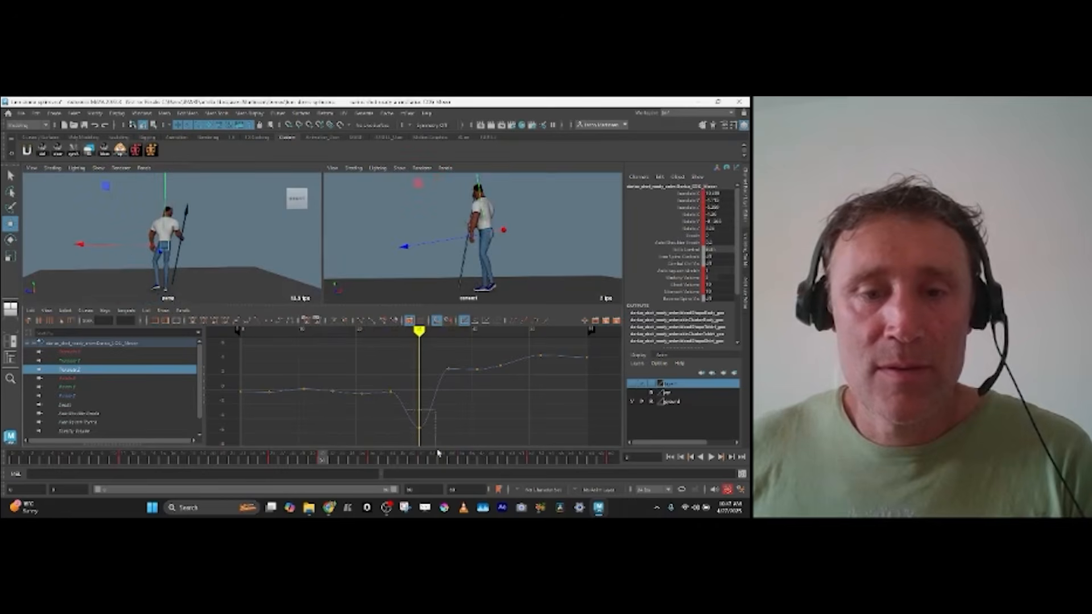
pyautogui.hotkey('alt', 'v')
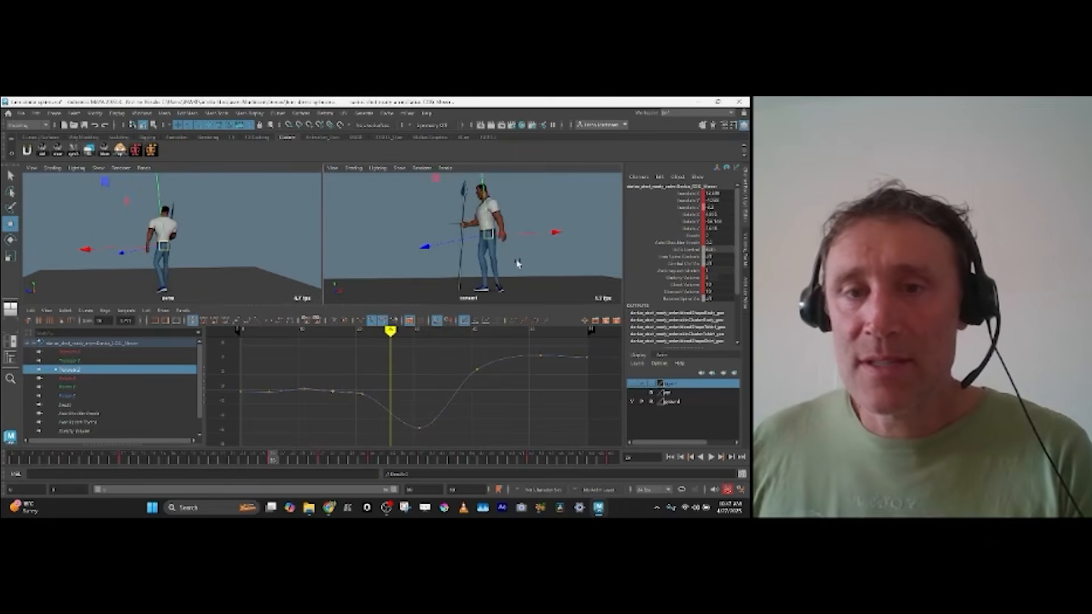
# Step: Remove the surplus in-between keys from the early part of the Translate Z curve to smooth it
pyautogui.moveTo(334, 391); pyautogui.dragTo(335, 370)
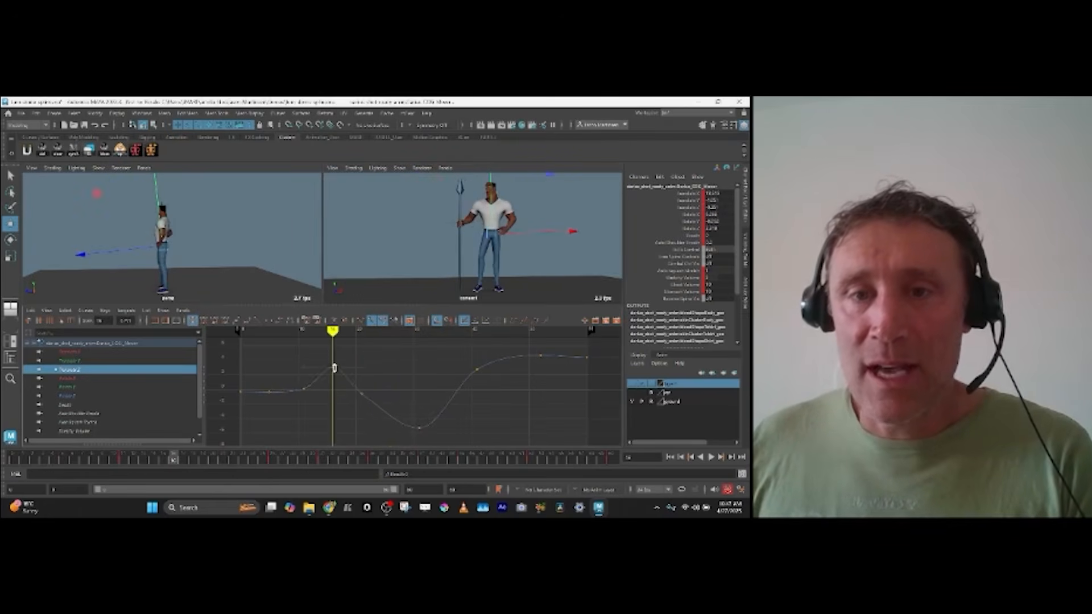
pyautogui.hotkey('ctrl', 'z')
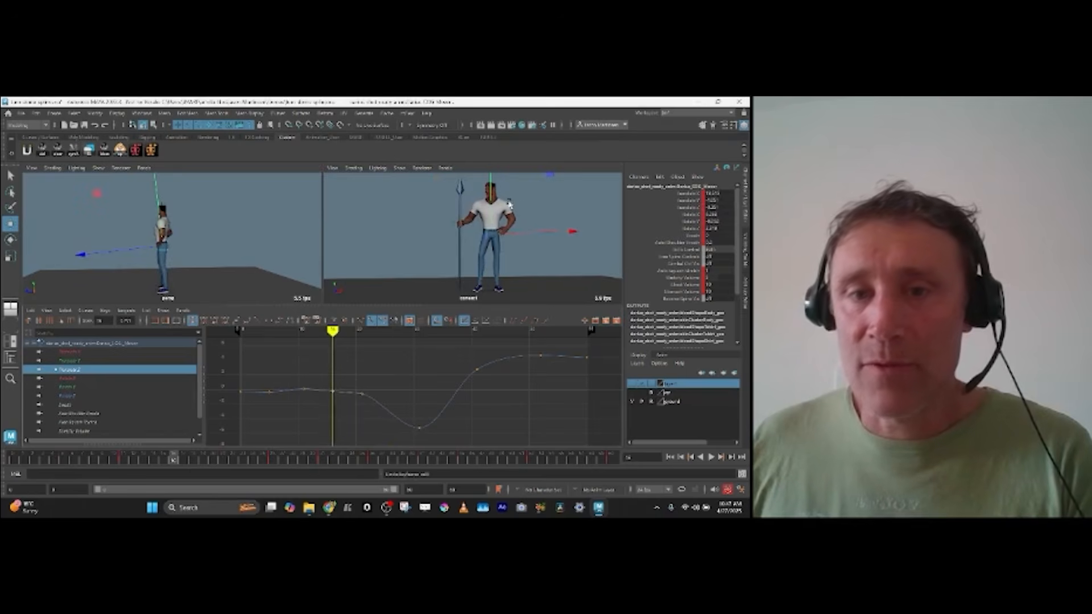
pyautogui.moveTo(262, 383); pyautogui.dragTo(282, 415)
pyautogui.click(383, 414)
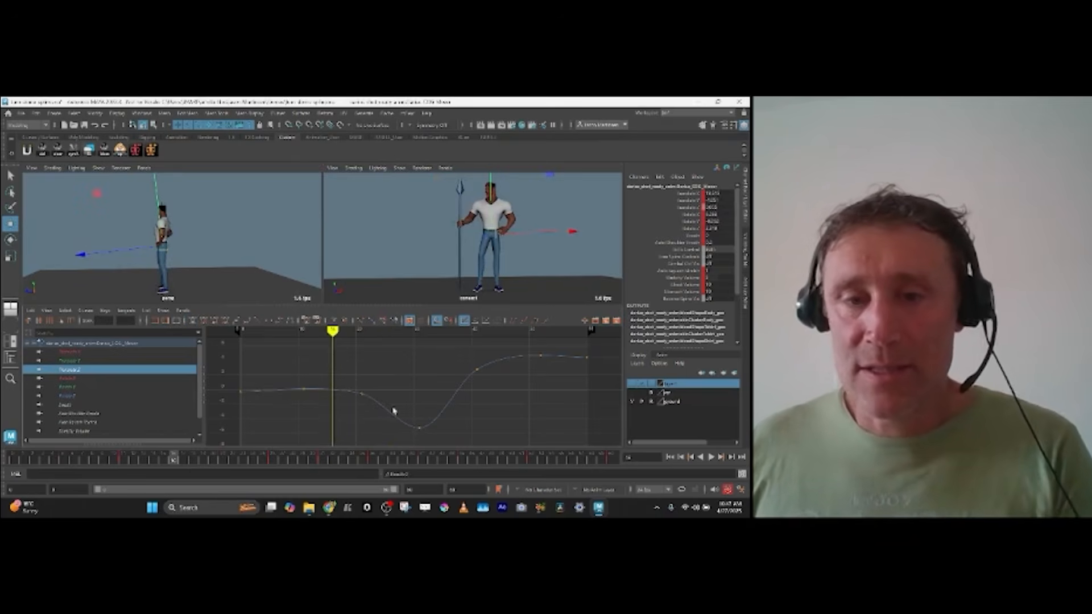
pyautogui.moveTo(415, 398)
pyautogui.keyDown('alt'); pyautogui.mouseDown(button='right')
pyautogui.moveTo(464, 379)
pyautogui.moveTo(441, 392)
pyautogui.moveTo(455, 396)
pyautogui.mouseUp(button='right'); pyautogui.keyUp('alt')
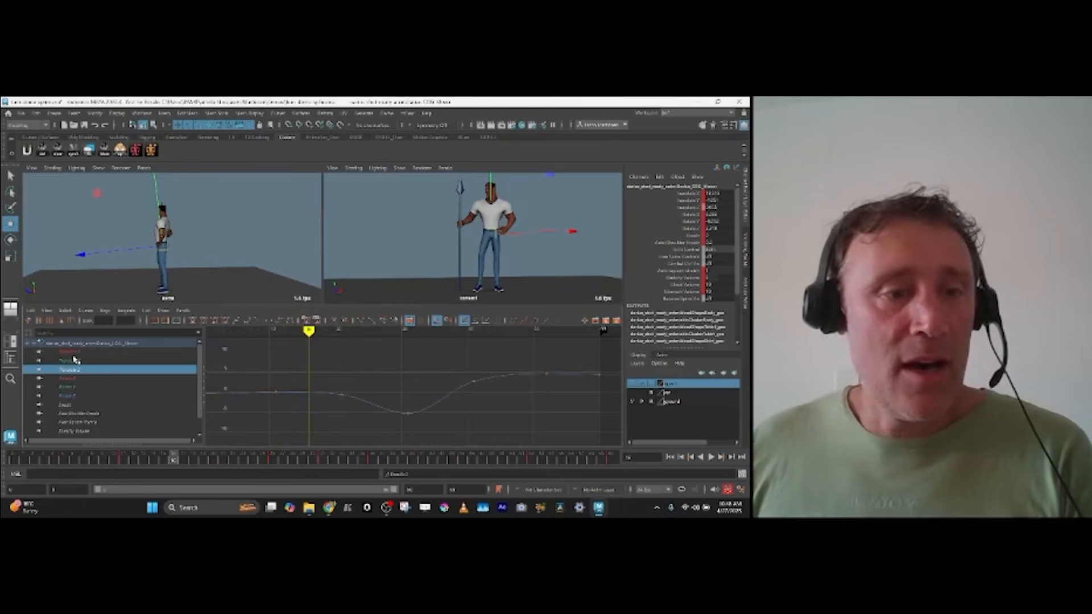
# Step: Isolate the COG control's Translate X curve, return to the first frame and frame the curve's opening keys
pyautogui.click(119, 353)
pyautogui.press('f')
pyautogui.keyDown('alt'); pyautogui.keyDown('shift'); pyautogui.moveTo(270, 391); pyautogui.dragTo(287, 389, button='right'); pyautogui.keyUp('shift'); pyautogui.keyUp('alt')
pyautogui.press(',')
pyautogui.press(',')
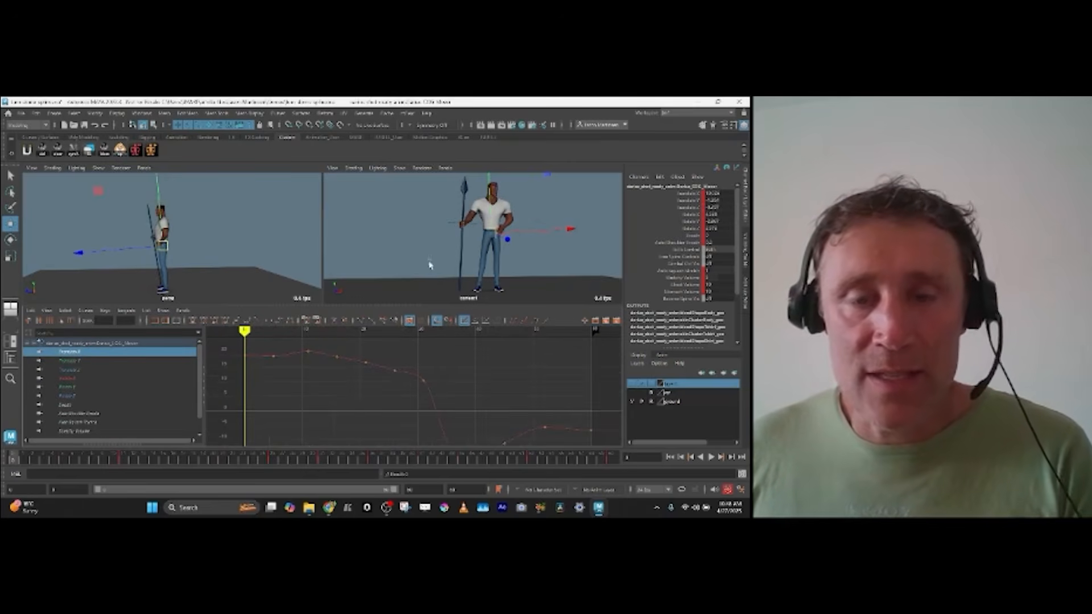
pyautogui.keyDown('alt'); pyautogui.moveTo(305, 367); pyautogui.dragTo(312, 375, button='middle'); pyautogui.keyUp('alt')
pyautogui.keyDown('alt'); pyautogui.keyDown('shift'); pyautogui.moveTo(312, 375); pyautogui.dragTo(317, 400, button='right'); pyautogui.keyUp('shift'); pyautogui.keyUp('alt')
# Step: Try lowering the second key of the Translate X curve
pyautogui.press(',')
pyautogui.press('.')
pyautogui.moveTo(267, 390); pyautogui.dragTo(290, 415)
pyautogui.moveTo(290, 390); pyautogui.dragTo(290, 415, button='middle')
pyautogui.hotkey('ctrl', 'z')
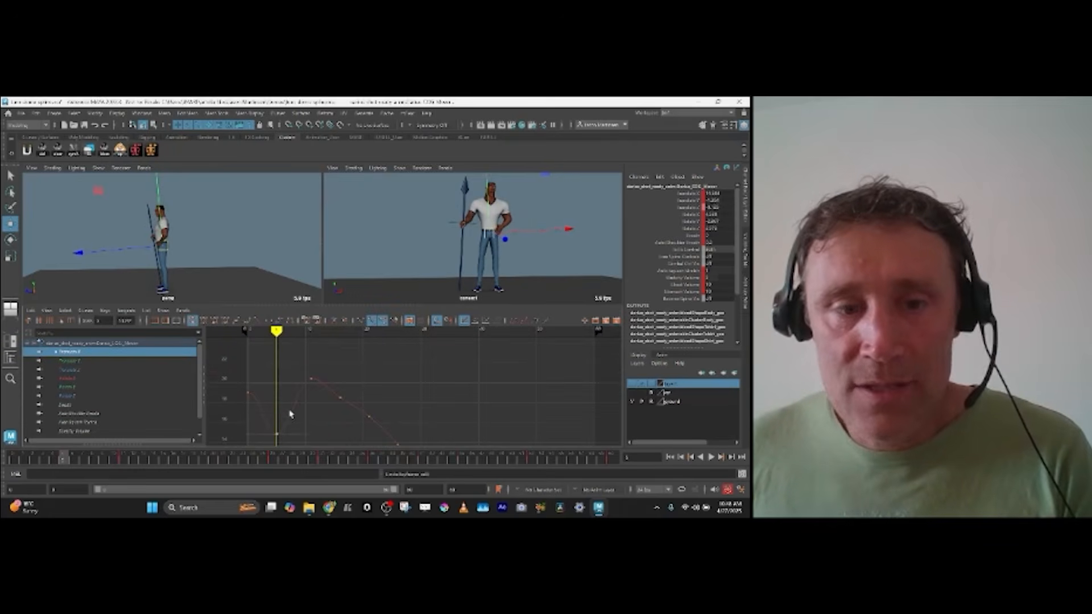
# Step: Step frame by frame from the first key to the second key to check the opening Translate X motion
pyautogui.press(',')
pyautogui.hotkey('alt', '.')
pyautogui.hotkey('alt', '.')
pyautogui.hotkey('alt', '.')
pyautogui.hotkey('alt', '.')
pyautogui.hotkey('alt', '.')
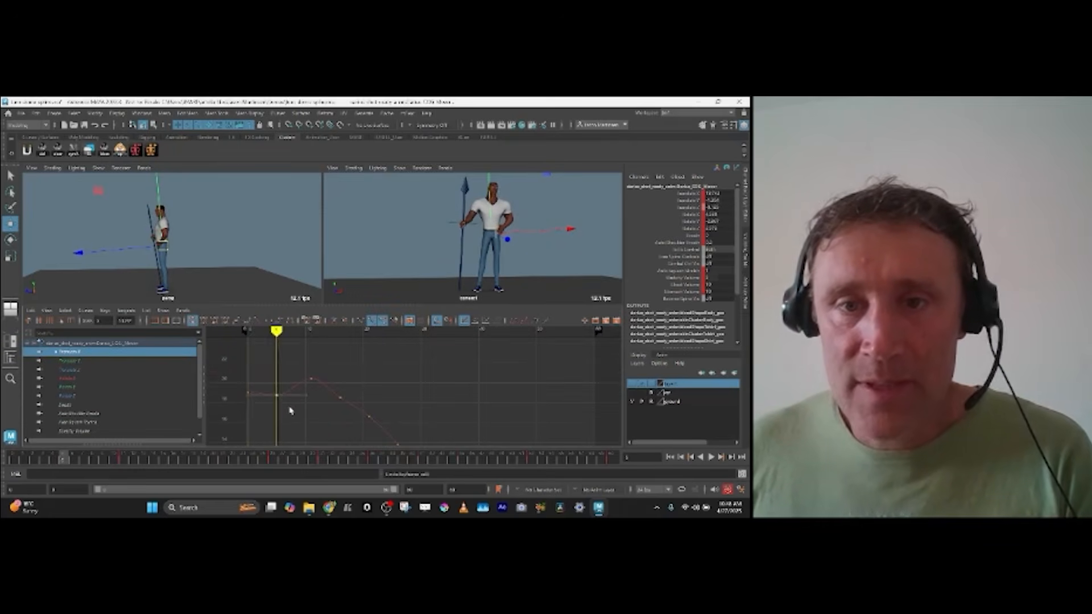
# Step: Check the pose between the second and third keys in the enlarged camera view, then frame the whole Translate X curve
pyautogui.press('space')
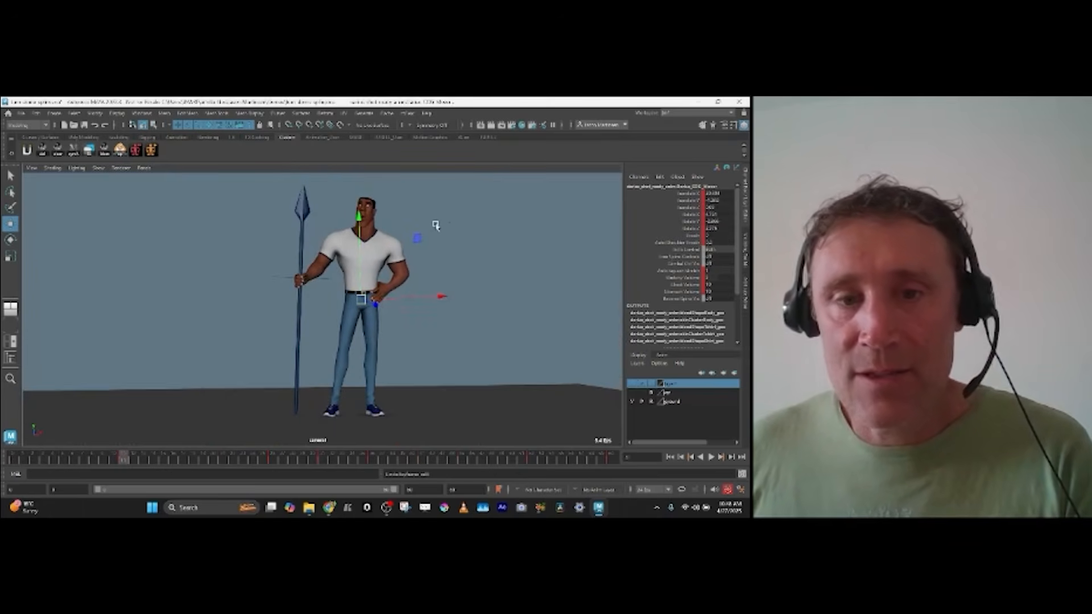
pyautogui.press('space')
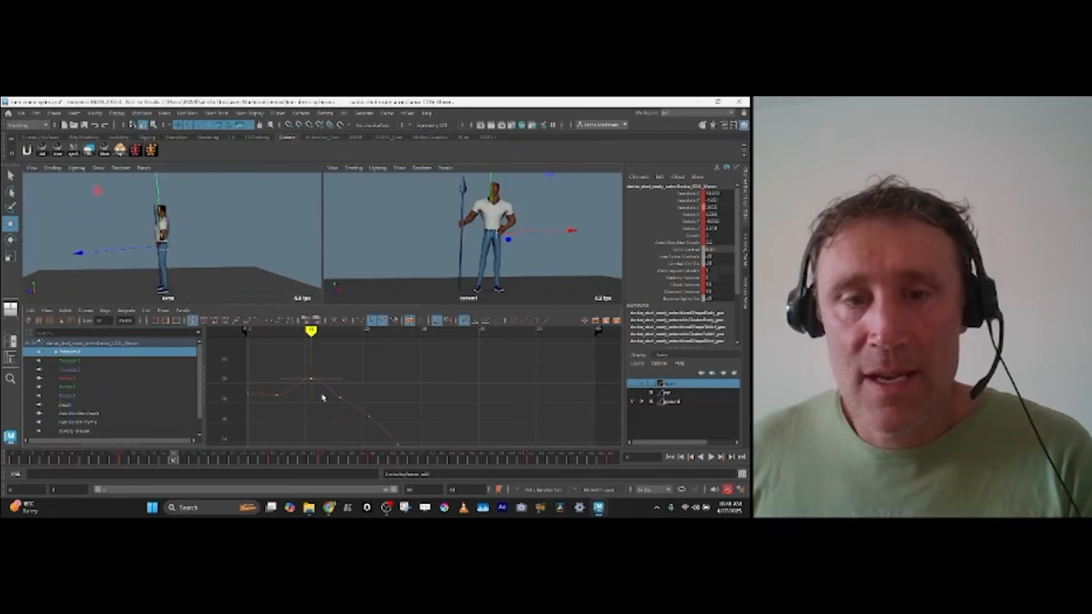
pyautogui.press('f')
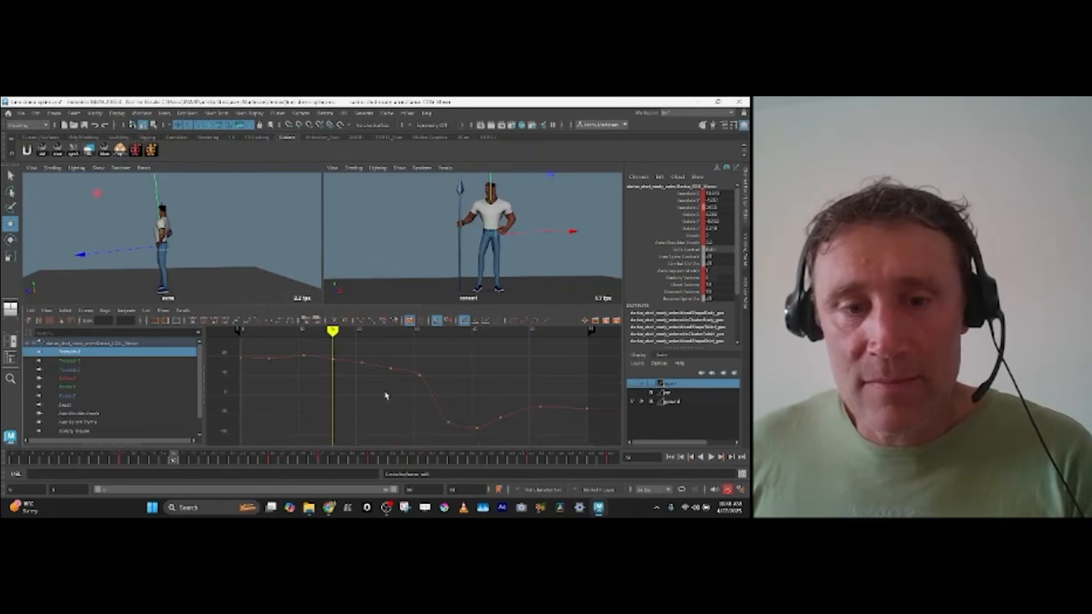
# Step: Try deleting the group of keys along the first descent of the Translate X curve
pyautogui.keyDown('alt'); pyautogui.moveTo(359, 396); pyautogui.dragTo(356, 402, button='middle'); pyautogui.keyUp('alt')
pyautogui.keyDown('alt'); pyautogui.keyDown('shift'); pyautogui.moveTo(356, 402); pyautogui.dragTo(358, 419, button='right'); pyautogui.keyUp('shift'); pyautogui.keyUp('alt')
pyautogui.moveTo(359, 420)
pyautogui.keyDown('alt'); pyautogui.mouseDown(button='middle')
pyautogui.moveTo(366, 385)
pyautogui.moveTo(377, 421)
pyautogui.mouseUp(button='middle'); pyautogui.keyUp('alt')
pyautogui.moveTo(400, 434); pyautogui.dragTo(322, 359)
pyautogui.press('Delete')
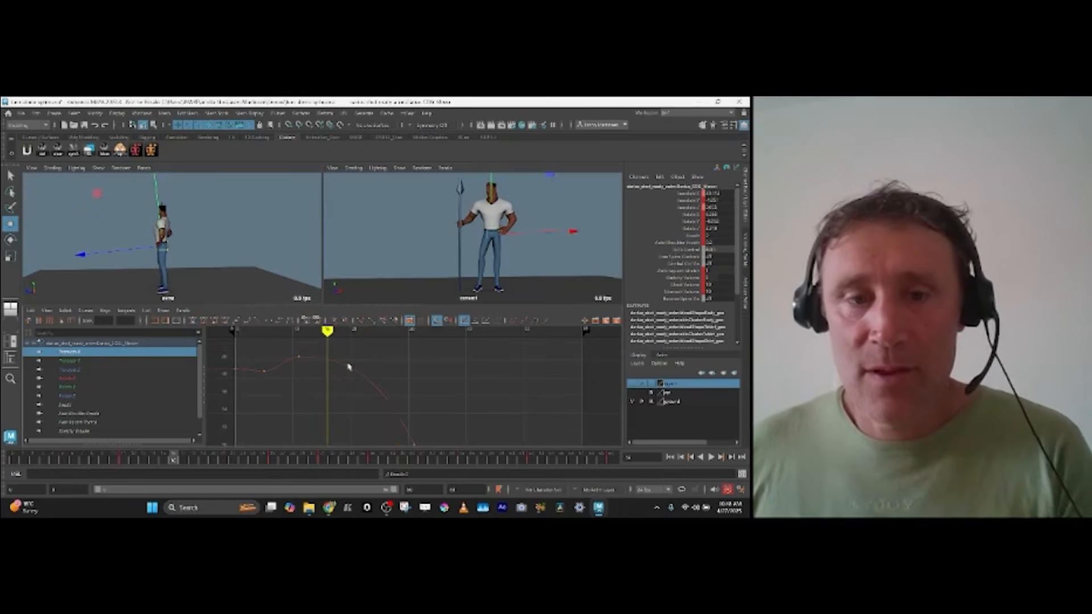
pyautogui.hotkey('ctrl', 'z')
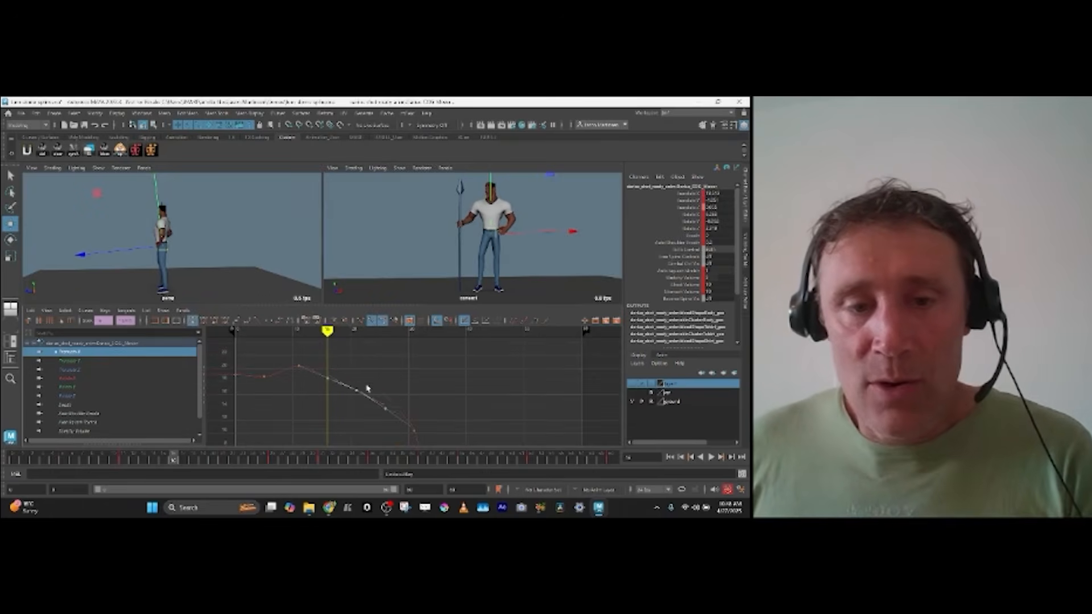
# Step: Delete the first key of the Translate X descent and smooth the curve through the keys that follow it
pyautogui.click(359, 396)
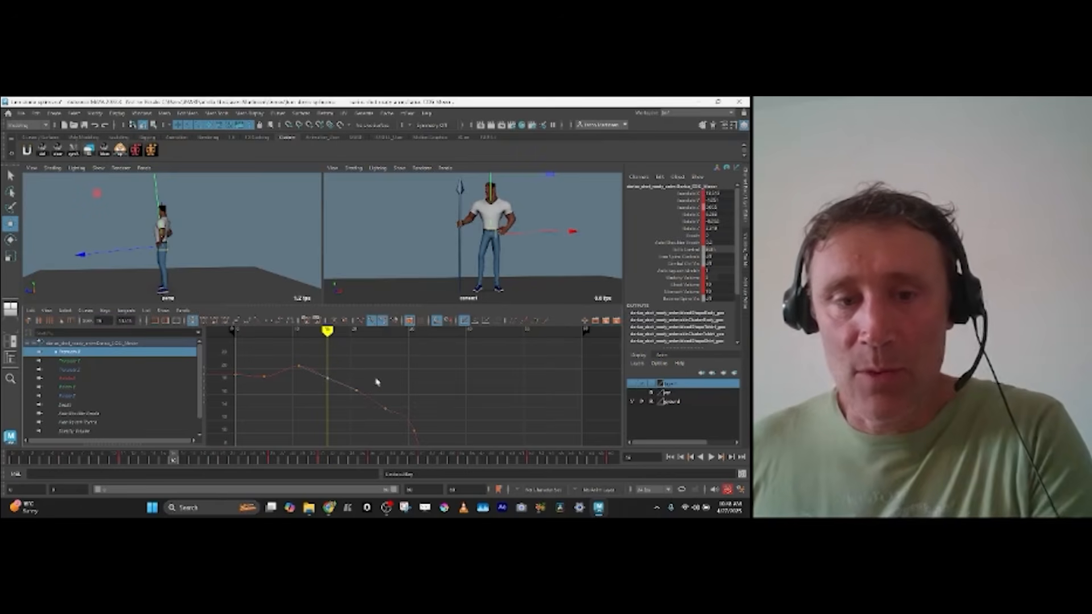
pyautogui.press('Delete')
pyautogui.moveTo(377, 376); pyautogui.dragTo(396, 438)
pyautogui.moveTo(402, 398)
pyautogui.mouseDown()
pyautogui.moveTo(424, 438)
pyautogui.moveTo(405, 411)
pyautogui.mouseUp()
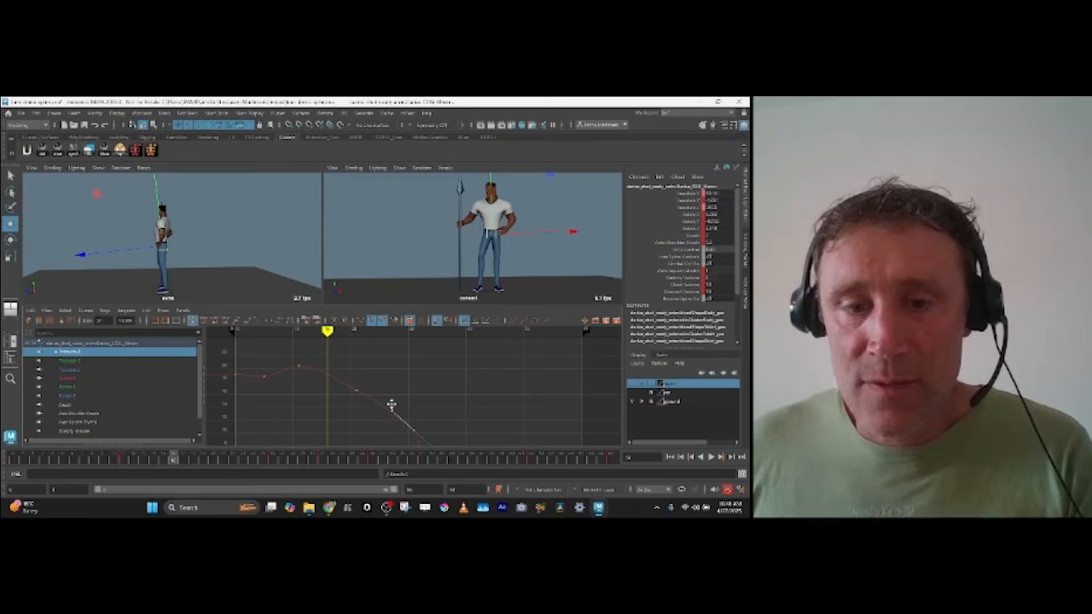
pyautogui.press(',')
pyautogui.press('.')
pyautogui.press('.')
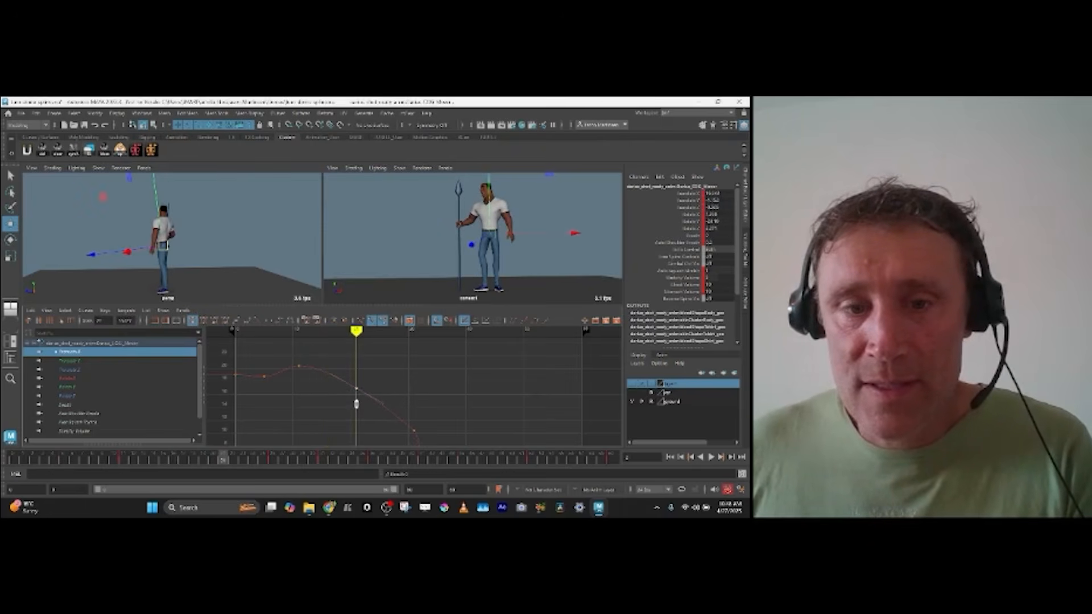
pyautogui.keyDown('alt'); pyautogui.moveTo(393, 403); pyautogui.dragTo(403, 384, button='middle'); pyautogui.keyUp('alt')
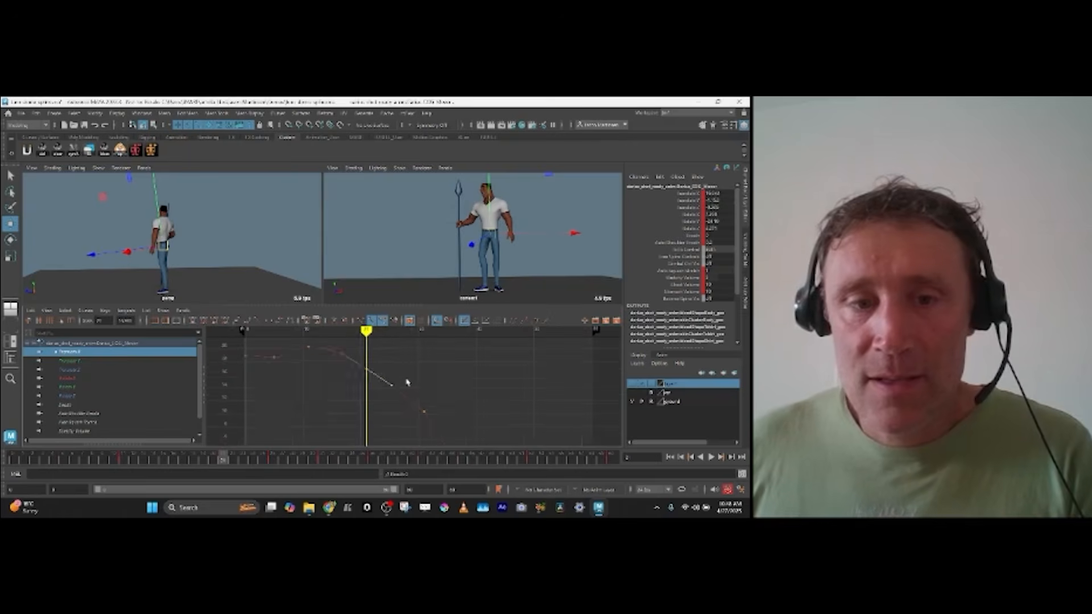
# Step: Scrub through the turn and lower the Translate X key before the steep drop, smoothing the slope into the low point
pyautogui.moveTo(109, 460)
pyautogui.mouseDown()
pyautogui.moveTo(307, 461)
pyautogui.moveTo(325, 477)
pyautogui.mouseUp()
pyautogui.keyDown('alt'); pyautogui.keyDown('shift'); pyautogui.moveTo(386, 400); pyautogui.dragTo(390, 420, button='right'); pyautogui.keyUp('shift'); pyautogui.keyUp('alt')
pyautogui.keyDown('alt'); pyautogui.moveTo(388, 419); pyautogui.dragTo(353, 417, button='middle'); pyautogui.keyUp('alt')
pyautogui.keyDown('alt'); pyautogui.keyDown('shift'); pyautogui.moveTo(372, 415); pyautogui.dragTo(384, 413, button='right'); pyautogui.keyUp('shift'); pyautogui.keyUp('alt')
pyautogui.moveTo(330, 460)
pyautogui.mouseDown()
pyautogui.moveTo(360, 460)
pyautogui.moveTo(266, 458)
pyautogui.moveTo(281, 458)
pyautogui.mouseUp()
pyautogui.keyDown('alt'); pyautogui.moveTo(337, 391); pyautogui.dragTo(379, 387, button='middle'); pyautogui.keyUp('alt')
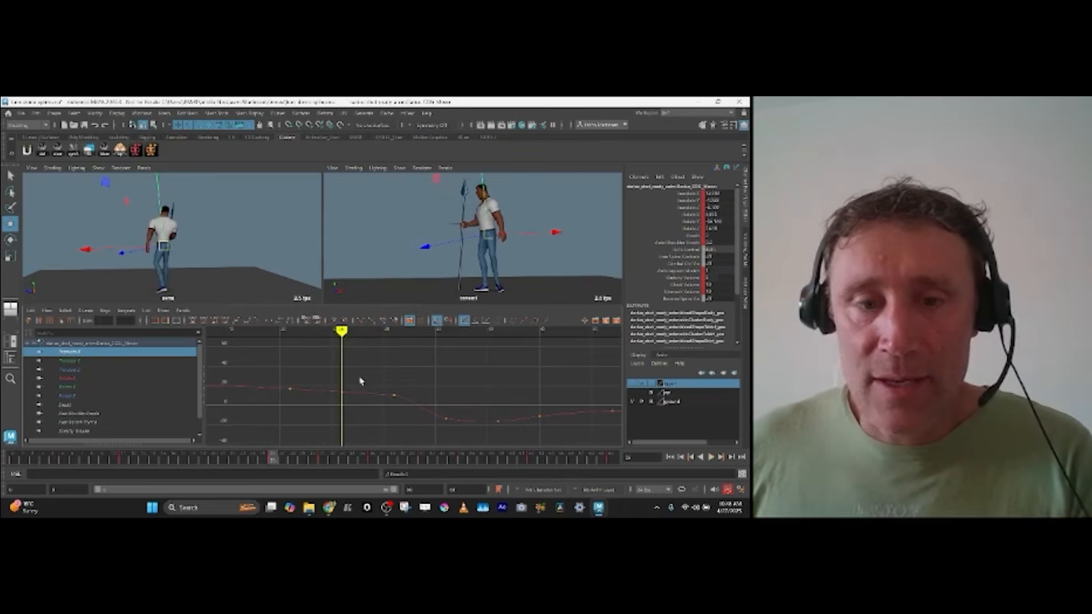
pyautogui.press('.')
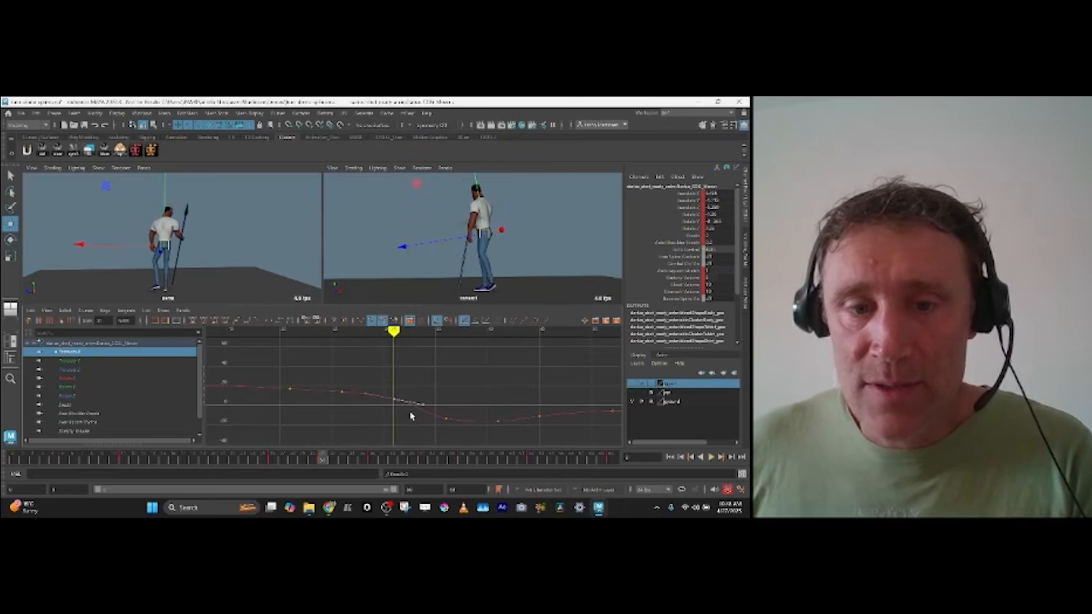
pyautogui.press('.')
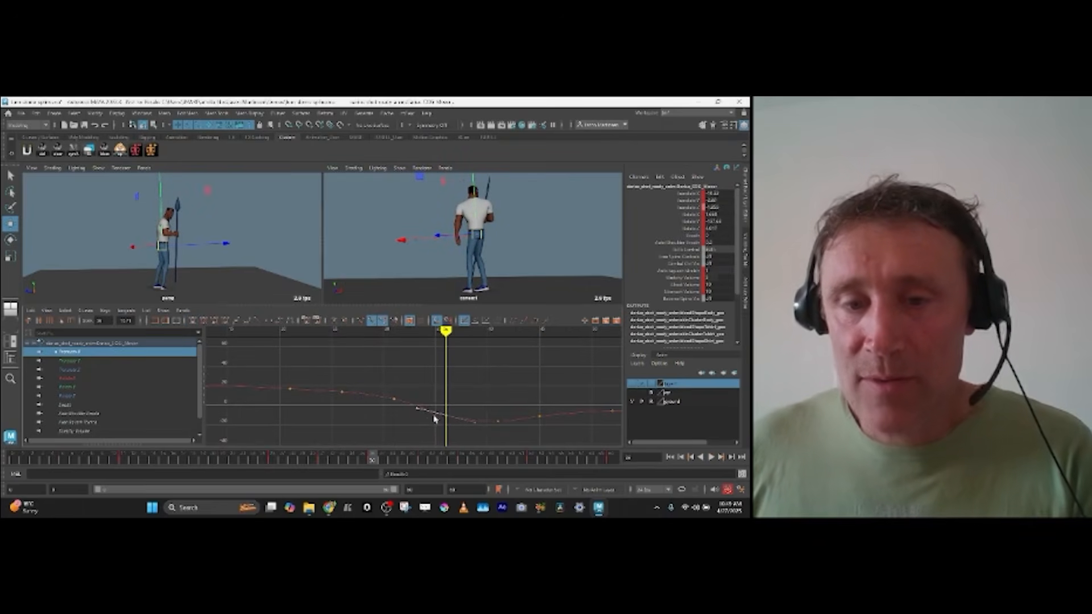
# Step: Delete the surplus key near the start of the Translate X curve's long descent
pyautogui.press('f')
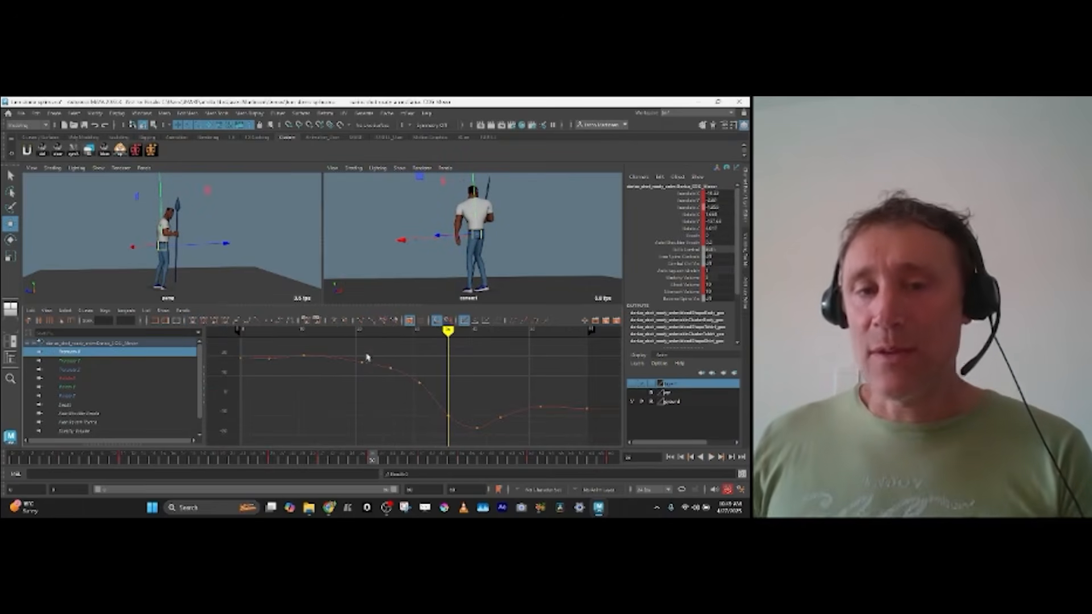
pyautogui.moveTo(354, 348); pyautogui.dragTo(372, 398)
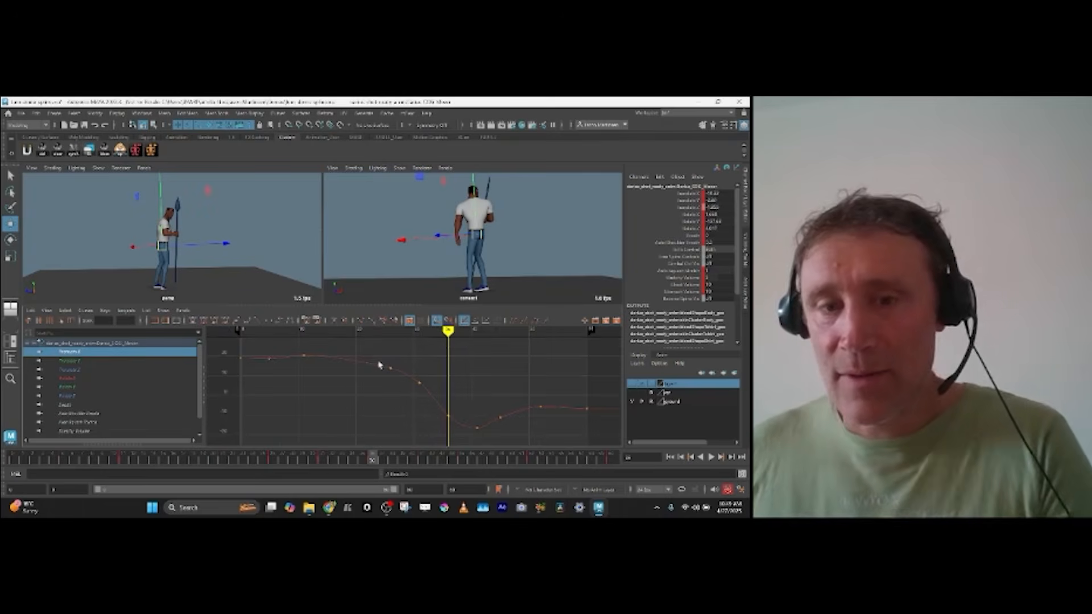
pyautogui.press('Delete')
# Step: Try deleting the key just after the Translate X curve's low point, playing the animation back to compare
pyautogui.press('.')
pyautogui.click(476, 421)
pyautogui.moveTo(475, 420); pyautogui.dragTo(517, 429)
pyautogui.hotkey('alt', 'v')
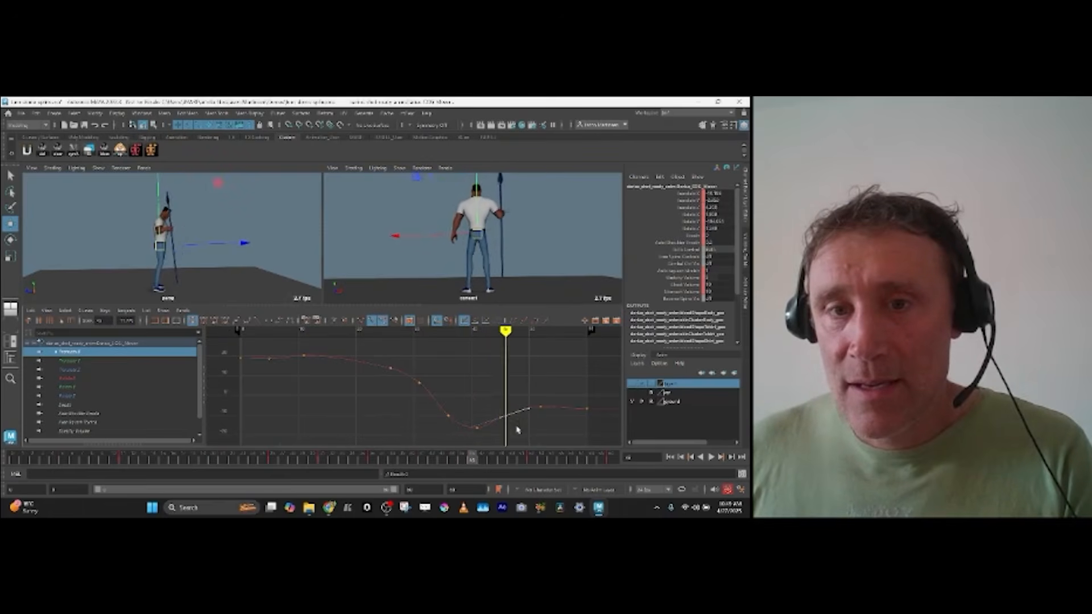
pyautogui.click(499, 397)
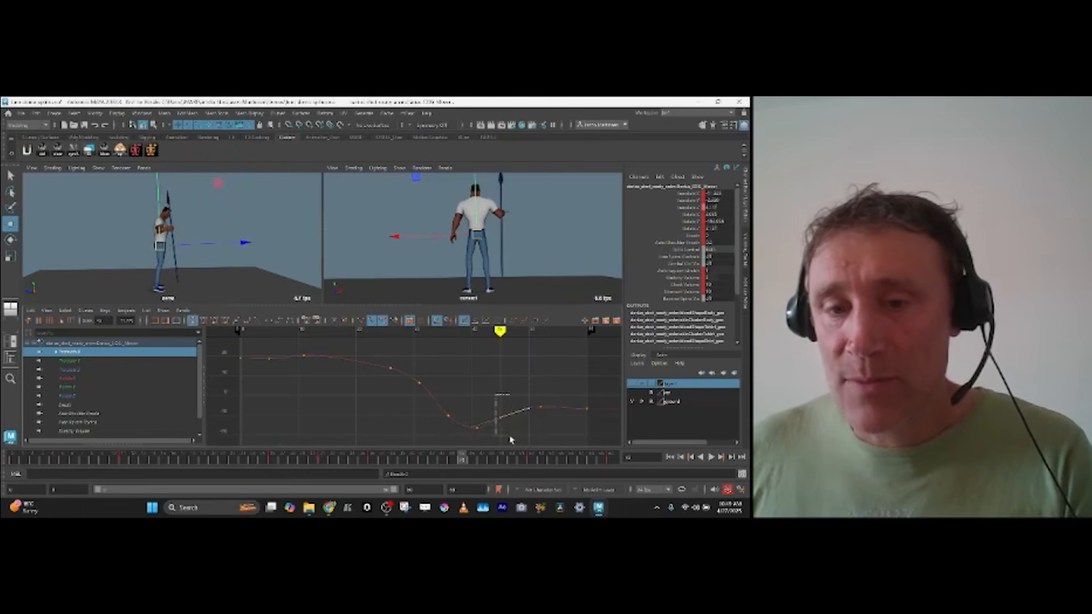
pyautogui.click(510, 438)
pyautogui.hotkey('alt', 'v')
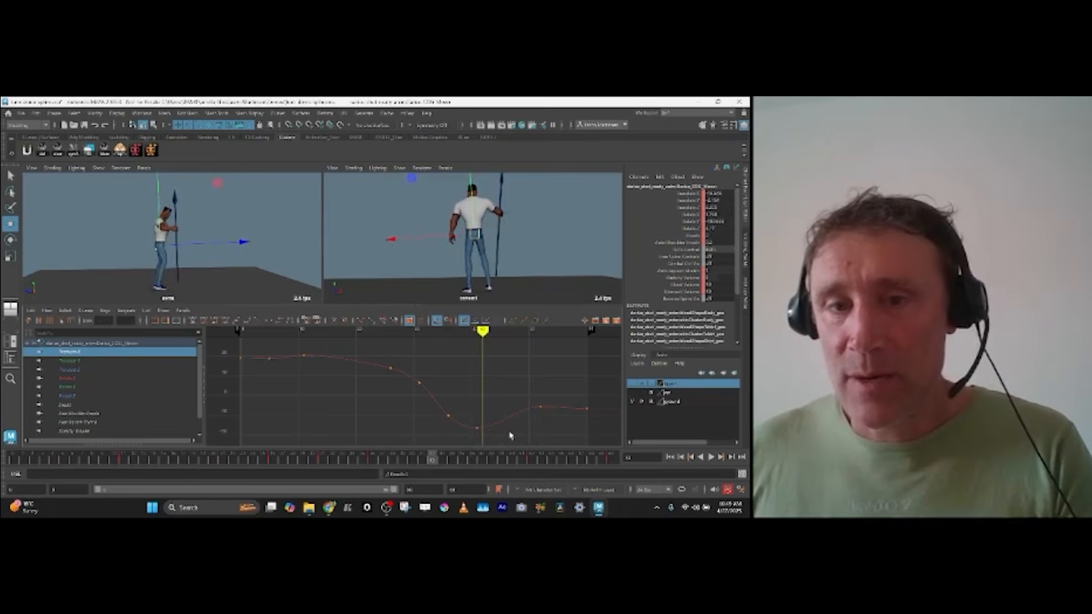
pyautogui.hotkey('ctrl', 'z')
pyautogui.hotkey('ctrl', 'z')
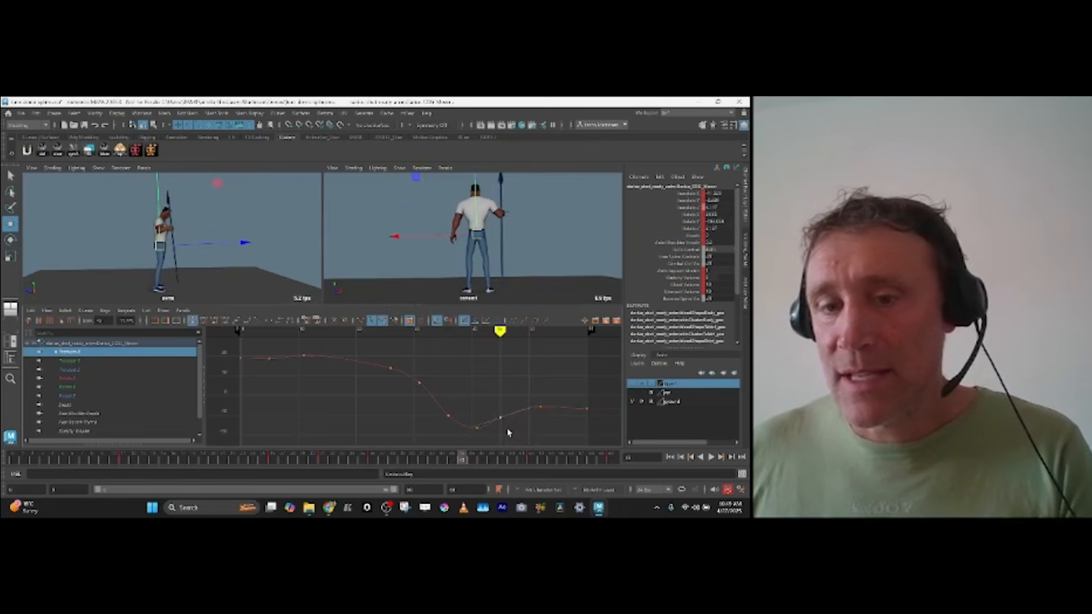
# Step: Remove the key just after the Translate X curve's low point and play back the animation to check the motion
pyautogui.press(',')
pyautogui.hotkey('alt', 'v')
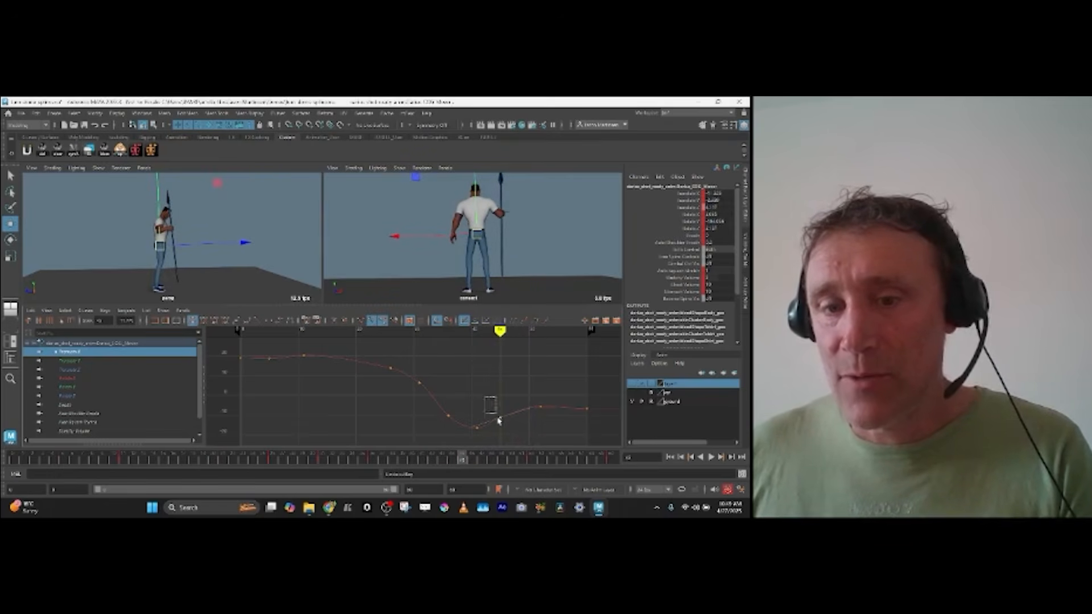
pyautogui.press('Delete')
pyautogui.hotkey('alt', 'v')
pyautogui.hotkey('alt', 'v')
pyautogui.press(',')
pyautogui.press(',')
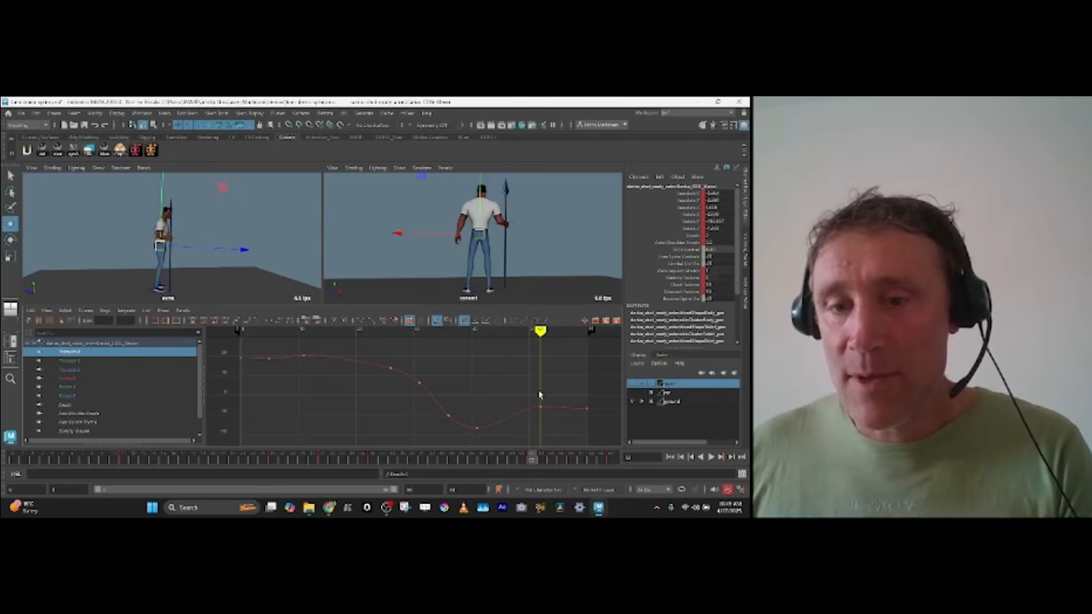
# Step: Try raising the second-to-last key of the Translate X curve, playing the animation back to compare
pyautogui.moveTo(535, 393); pyautogui.dragTo(550, 420)
pyautogui.press('f')
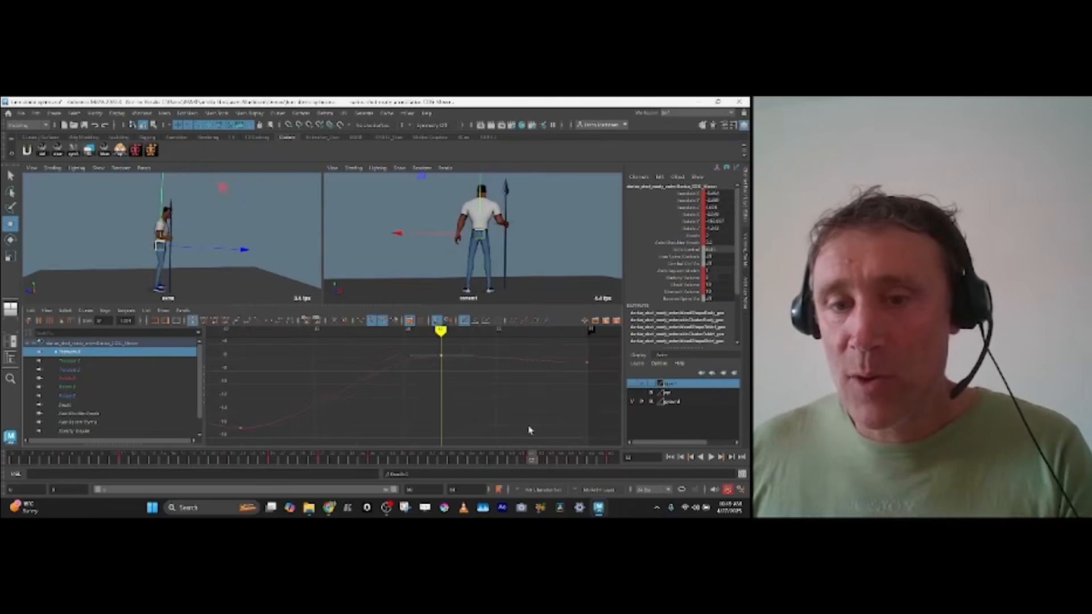
pyautogui.keyDown('shift'); pyautogui.moveTo(469, 415); pyautogui.dragTo(469, 415, button='middle'); pyautogui.keyUp('shift')
pyautogui.hotkey('alt', 'v')
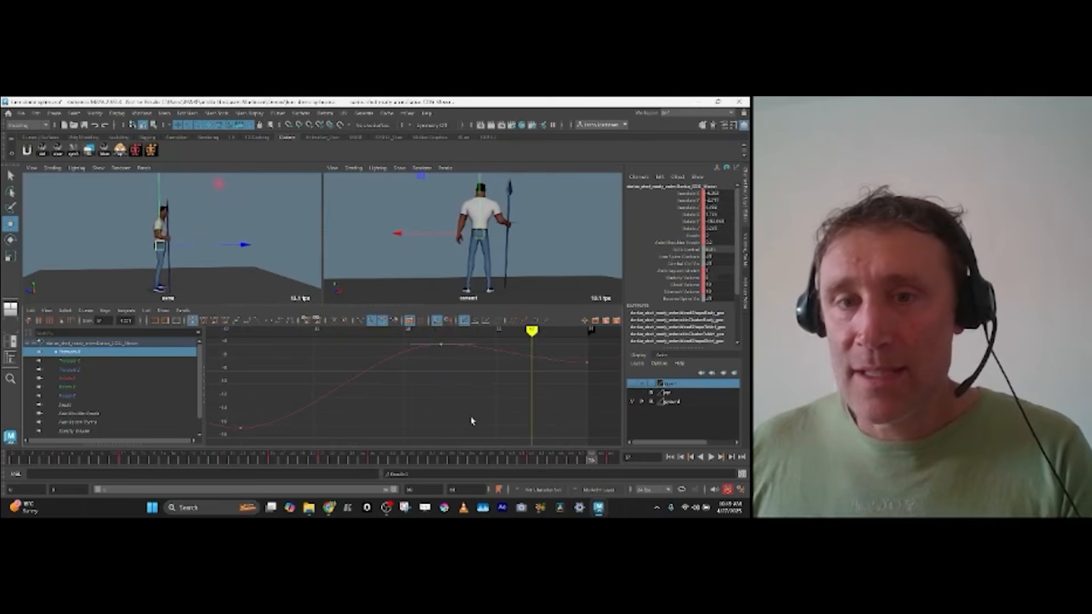
pyautogui.hotkey('alt', 'v')
pyautogui.hotkey('ctrl', 'z')
pyautogui.hotkey('ctrl', 'z')
# Step: Examine the overall shape of the Translate X curve from its first key to its last
pyautogui.keyDown('alt'); pyautogui.moveTo(453, 380); pyautogui.dragTo(465, 413, button='middle'); pyautogui.keyUp('alt')
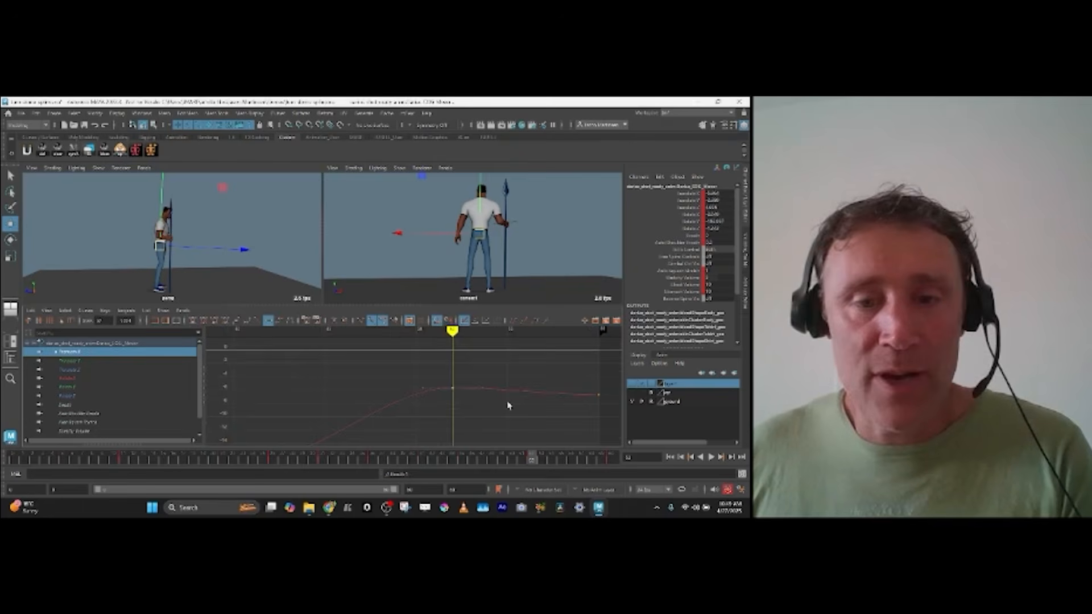
pyautogui.keyDown('alt'); pyautogui.keyDown('shift'); pyautogui.moveTo(463, 400); pyautogui.dragTo(424, 394, button='right'); pyautogui.keyUp('shift'); pyautogui.keyUp('alt')
pyautogui.keyDown('alt'); pyautogui.moveTo(425, 395); pyautogui.dragTo(452, 399, button='middle'); pyautogui.keyUp('alt')
pyautogui.keyDown('alt'); pyautogui.keyDown('shift'); pyautogui.moveTo(452, 399); pyautogui.dragTo(461, 424, button='right'); pyautogui.keyUp('shift'); pyautogui.keyUp('alt')
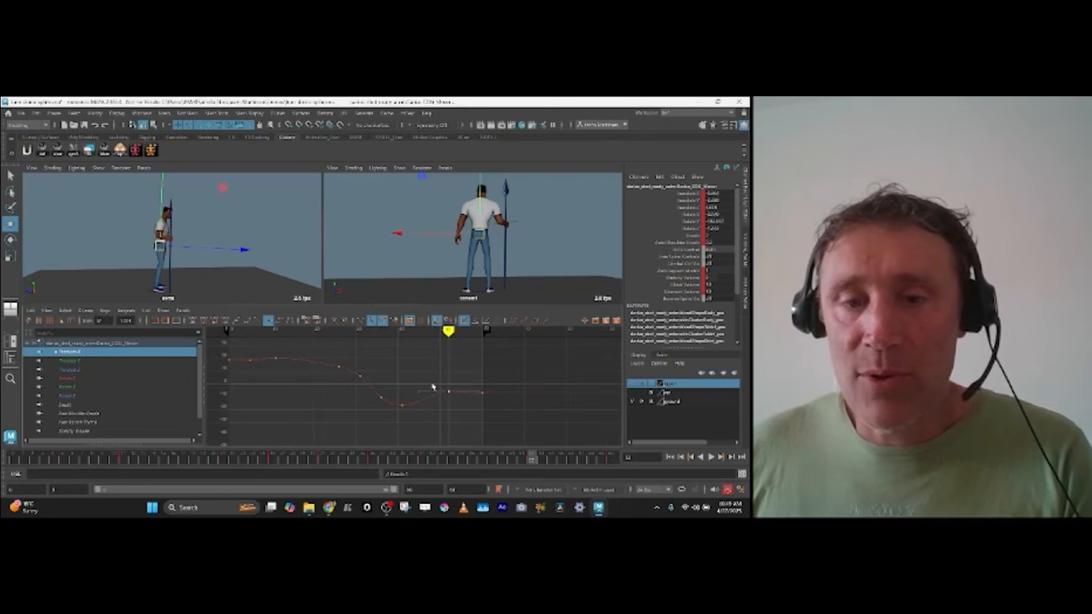
pyautogui.keyDown('alt'); pyautogui.moveTo(438, 385); pyautogui.dragTo(510, 403, button='middle'); pyautogui.keyUp('alt')
pyautogui.keyDown('alt'); pyautogui.keyDown('shift'); pyautogui.moveTo(424, 404); pyautogui.dragTo(447, 412, button='right'); pyautogui.keyUp('shift'); pyautogui.keyUp('alt')
pyautogui.keyDown('alt'); pyautogui.moveTo(447, 412); pyautogui.dragTo(459, 419, button='middle'); pyautogui.keyUp('alt')
pyautogui.keyDown('alt'); pyautogui.keyDown('shift'); pyautogui.moveTo(484, 413); pyautogui.dragTo(461, 413, button='right'); pyautogui.keyUp('shift'); pyautogui.keyUp('alt')
pyautogui.moveTo(363, 367); pyautogui.dragTo(377, 402)
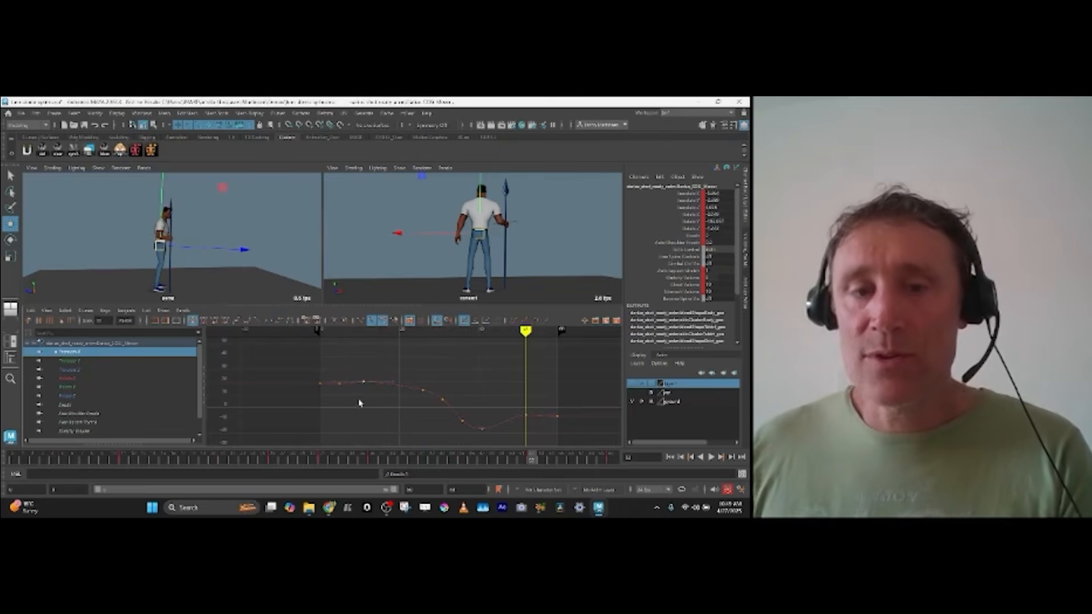
# Step: Isolate the COG control's Translate Y curve, return to the start and check the opening pose in the enlarged camera view
pyautogui.click(86, 362)
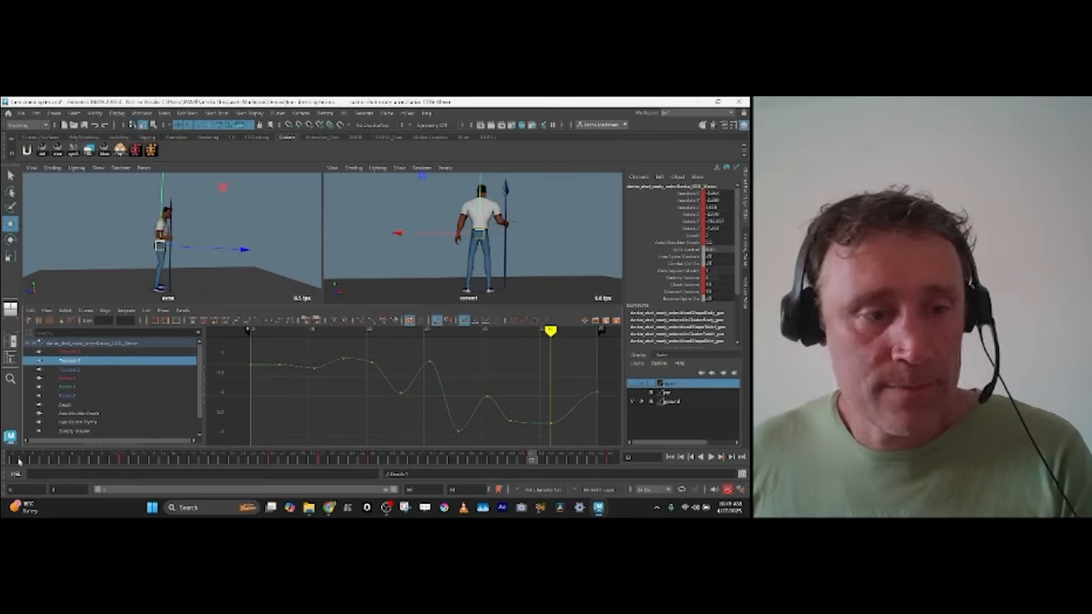
pyautogui.hotkey('alt', 'shift', 'v')
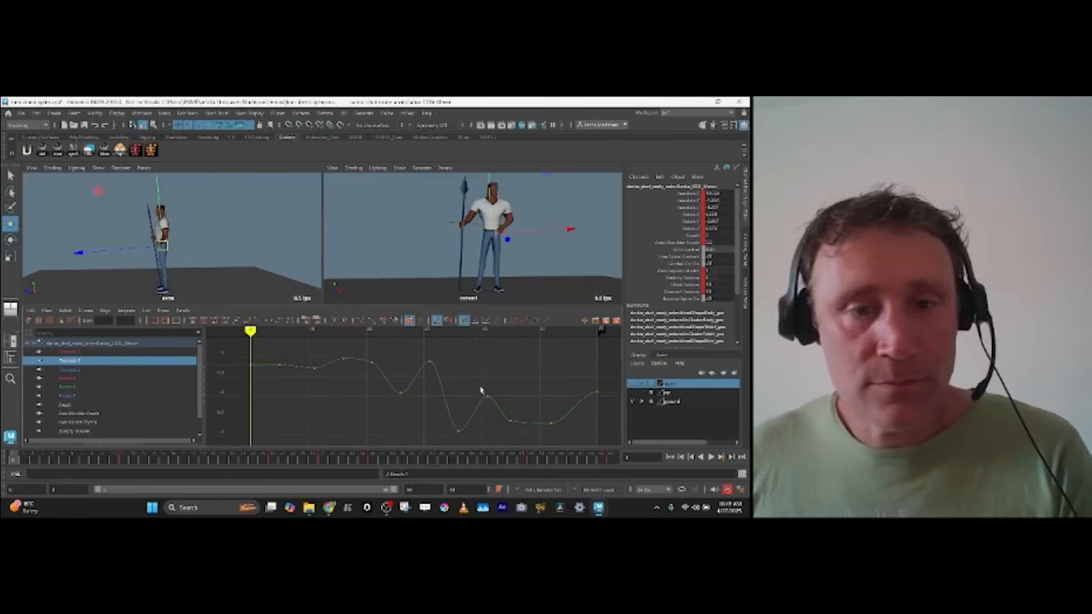
pyautogui.hotkey('alt', 'v')
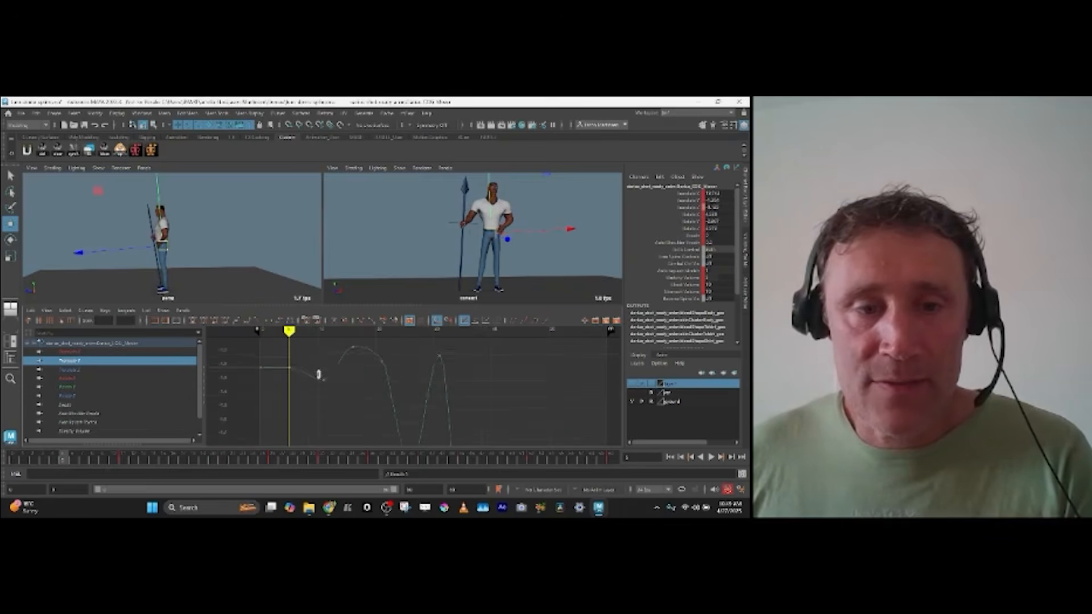
pyautogui.press('space')
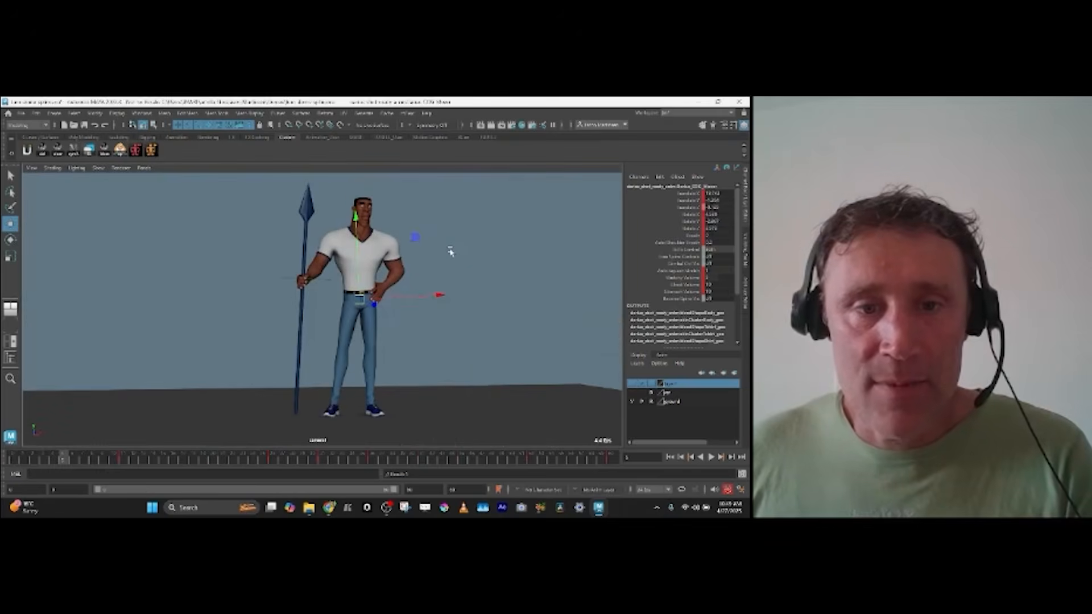
# Step: Fine-tune the height of the second Translate Y key on the COG control's curve in the Graph Editor
pyautogui.press('space')
pyautogui.keyDown('alt'); pyautogui.moveTo(355, 409); pyautogui.dragTo(444, 436, button='middle'); pyautogui.keyUp('alt')
pyautogui.keyDown('alt'); pyautogui.keyDown('shift'); pyautogui.moveTo(448, 409); pyautogui.dragTo(431, 388, button='right'); pyautogui.keyUp('shift'); pyautogui.keyUp('alt')
pyautogui.keyDown('alt'); pyautogui.moveTo(285, 404); pyautogui.dragTo(438, 401, button='middle'); pyautogui.keyUp('alt')
pyautogui.moveTo(366, 383); pyautogui.dragTo(390, 421)
pyautogui.moveTo(387, 410); pyautogui.dragTo(387, 407, button='middle')
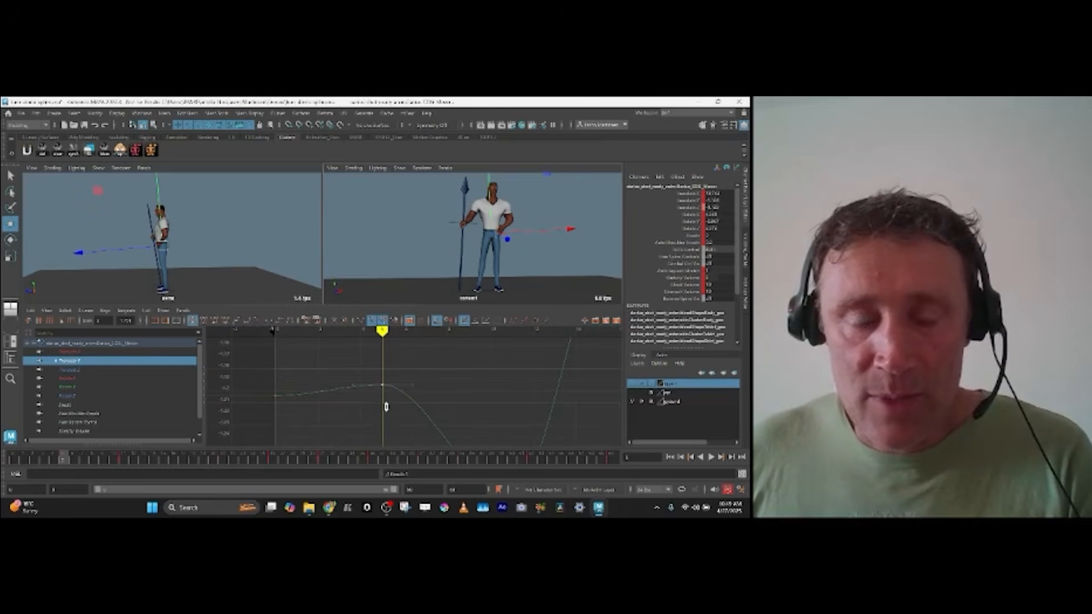
# Step: Raise the COG's third Translate Y key slightly to ease the curve into the first peak, and play back the result
pyautogui.keyDown('alt'); pyautogui.keyDown('shift'); pyautogui.moveTo(455, 394); pyautogui.dragTo(478, 409, button='right'); pyautogui.keyUp('shift'); pyautogui.keyUp('alt')
pyautogui.keyDown('alt'); pyautogui.moveTo(478, 410); pyautogui.dragTo(454, 424, button='middle'); pyautogui.keyUp('alt')
pyautogui.moveTo(426, 411); pyautogui.dragTo(441, 431)
pyautogui.keyDown('shift'); pyautogui.moveTo(440, 423); pyautogui.dragTo(439, 415, button='middle'); pyautogui.keyUp('shift')
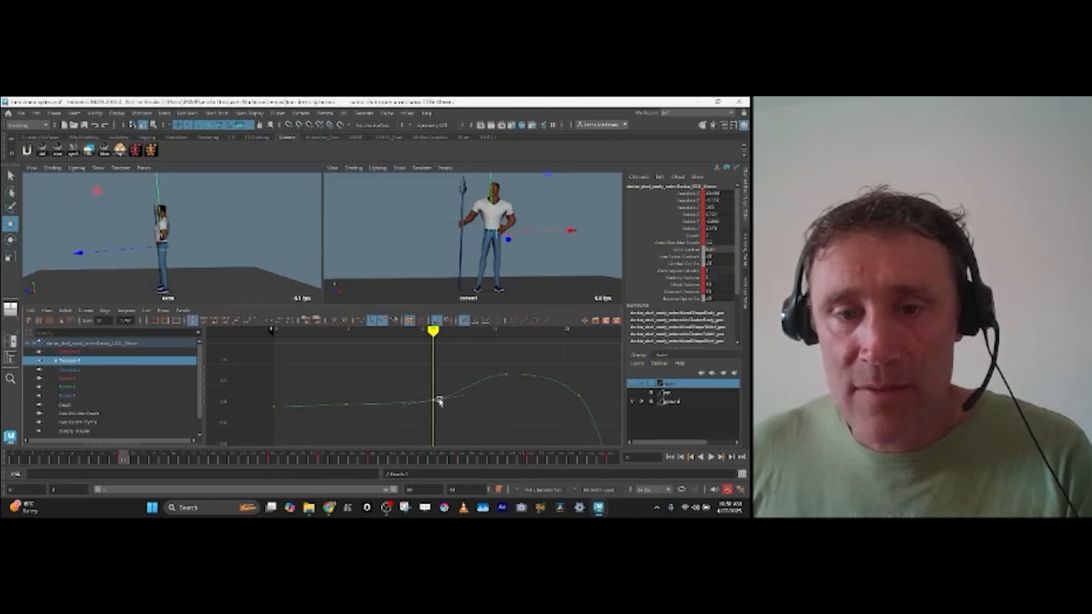
pyautogui.press('.')
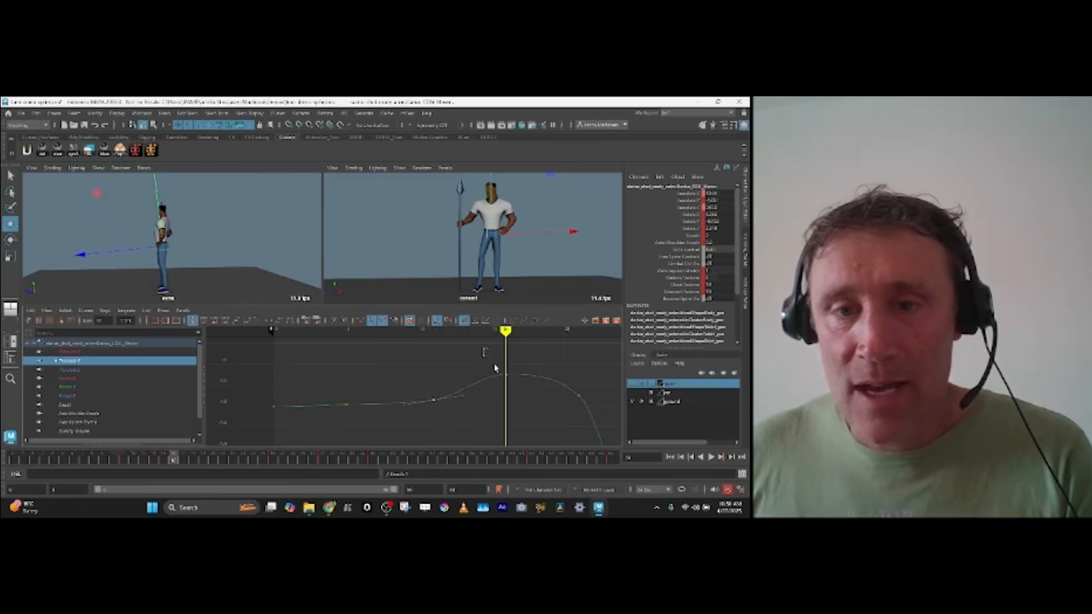
pyautogui.moveTo(484, 351); pyautogui.dragTo(514, 394)
pyautogui.keyDown('alt'); pyautogui.moveTo(498, 392); pyautogui.dragTo(406, 404, button='middle'); pyautogui.keyUp('alt')
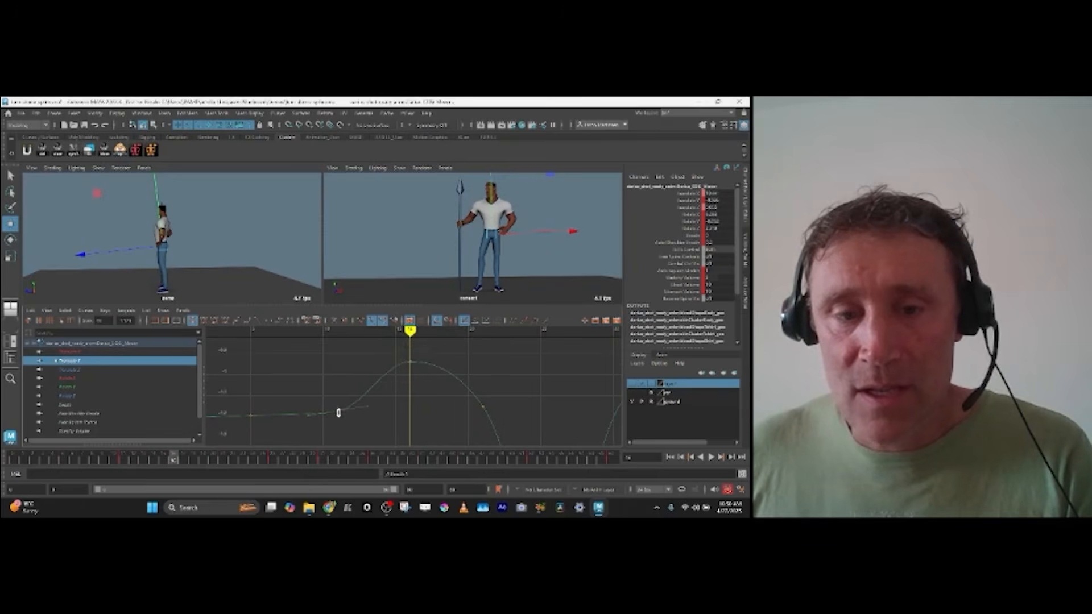
pyautogui.hotkey('alt', 'v')
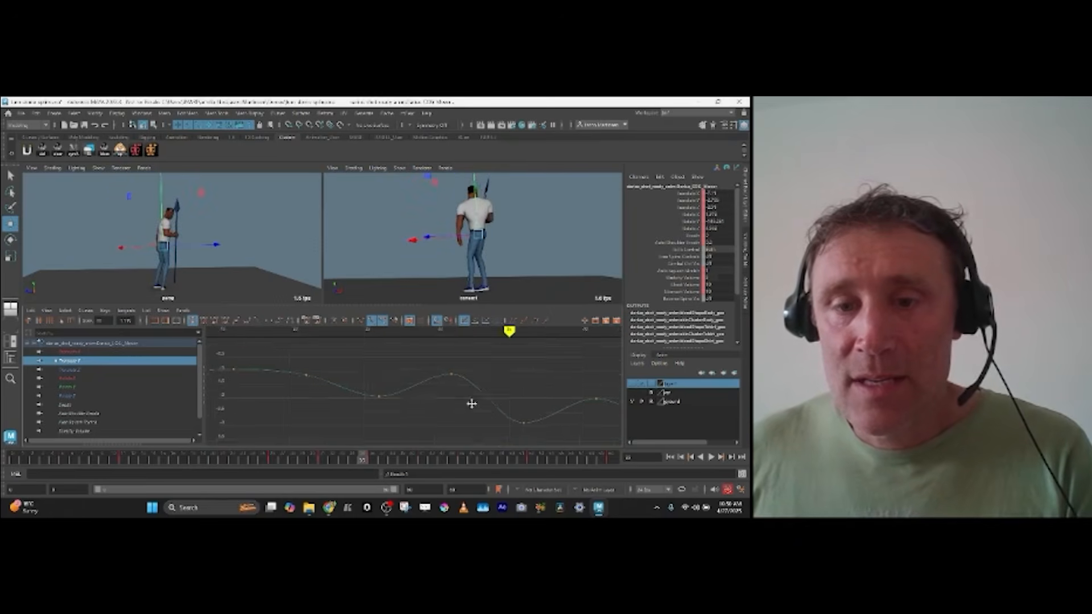
# Step: Shift the Translate Y trough key after the second peak later in time and raise it slightly
pyautogui.click(532, 419)
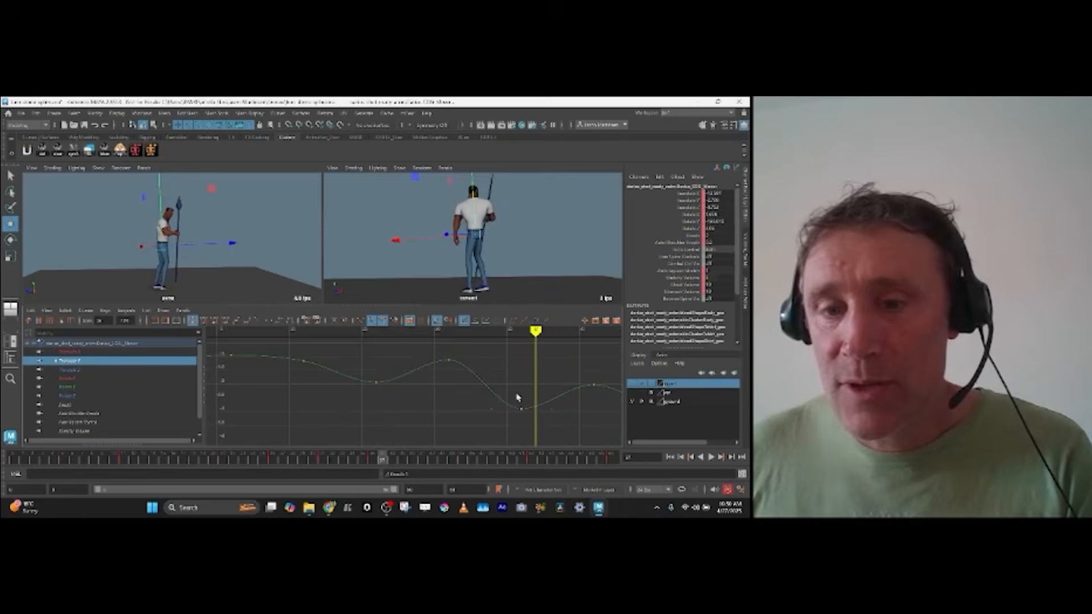
pyautogui.keyDown('shift'); pyautogui.moveTo(532, 419); pyautogui.dragTo(405, 425, button='middle'); pyautogui.keyUp('shift')
pyautogui.hotkey('ctrl', 'z')
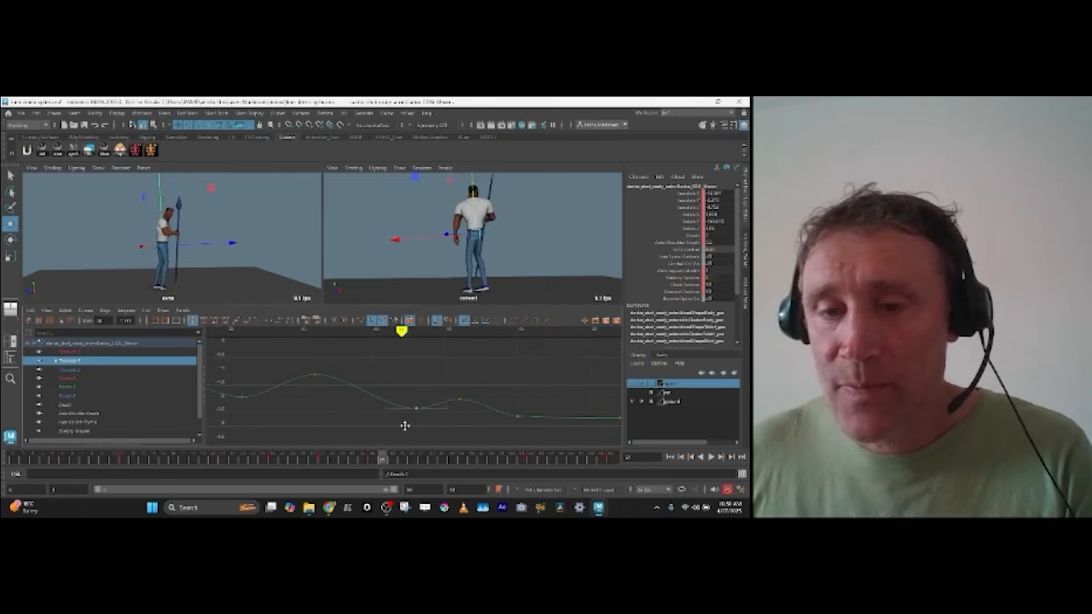
# Step: Move the next Translate Y peak key several frames later and raise it to widen the up-and-down motion
pyautogui.hotkey('alt', '.')
pyautogui.hotkey('alt', '.')
pyautogui.hotkey('alt', '.')
pyautogui.hotkey('alt', '.')
pyautogui.hotkey('alt', '.')
pyautogui.hotkey('alt', '.')
pyautogui.hotkey('alt', ',')
pyautogui.hotkey('alt', '.')
pyautogui.hotkey('alt', '.')
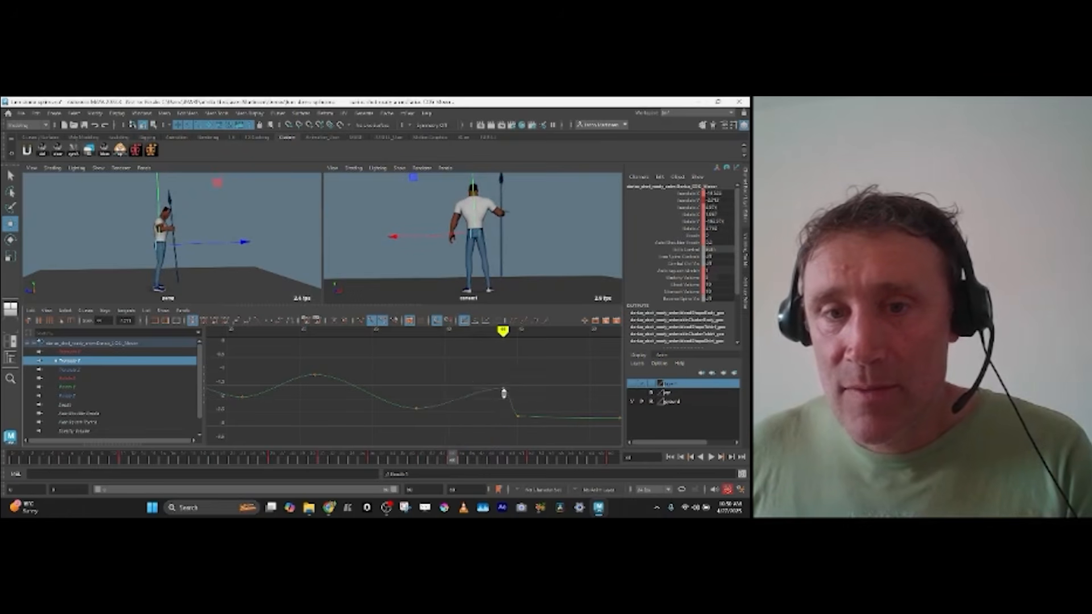
# Step: Delete the Translate Y key directly after the moved peak so the curve falls smoothly to the next trough
pyautogui.hotkey('alt', '.')
pyautogui.hotkey('alt', '.')
pyautogui.hotkey('alt', '.')
pyautogui.hotkey('alt', '.')
pyautogui.hotkey('alt', '.')
pyautogui.hotkey('alt', '.')
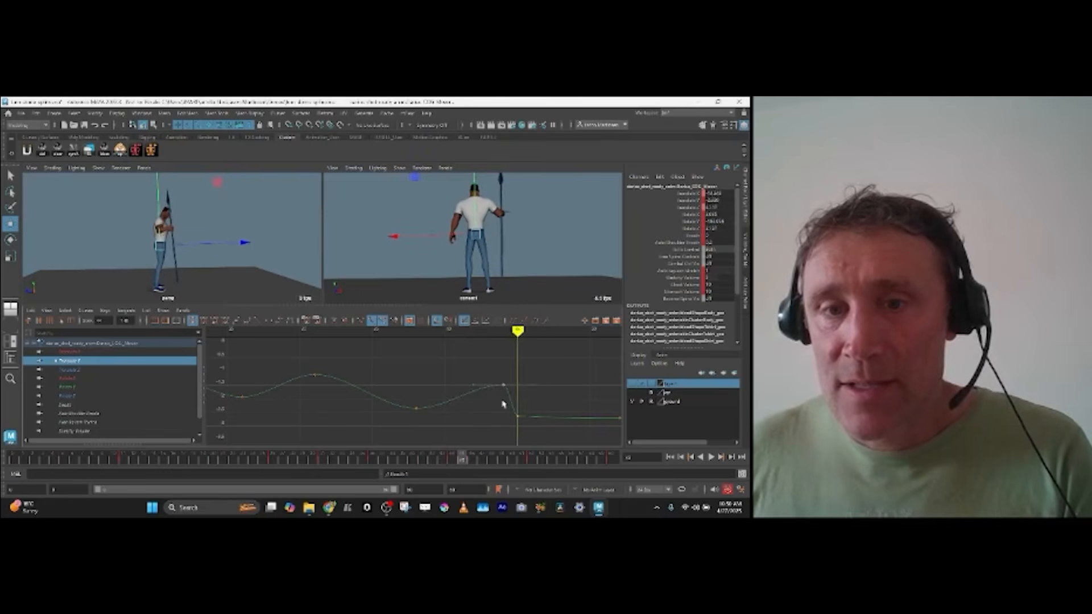
pyautogui.hotkey('alt', '.')
pyautogui.keyDown('alt'); pyautogui.moveTo(503, 404); pyautogui.dragTo(449, 421, button='middle'); pyautogui.keyUp('alt')
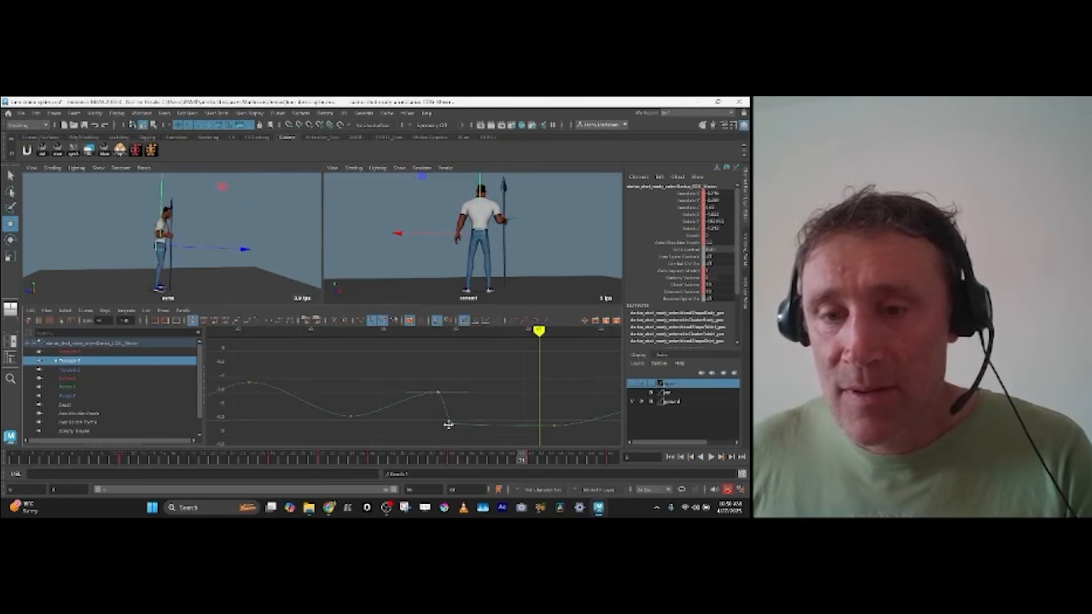
pyautogui.hotkey('alt', '.')
pyautogui.press('Delete')
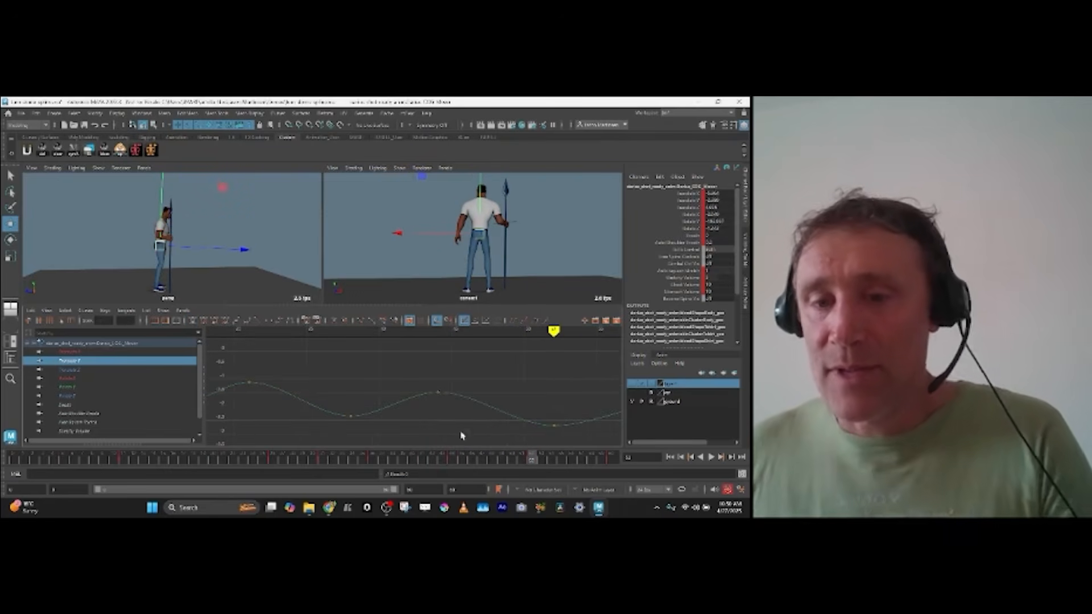
# Step: Lower the Translate Y peak key between the last two troughs to soften the rise
pyautogui.press(',')
pyautogui.press(',')
pyautogui.hotkey('alt', '.')
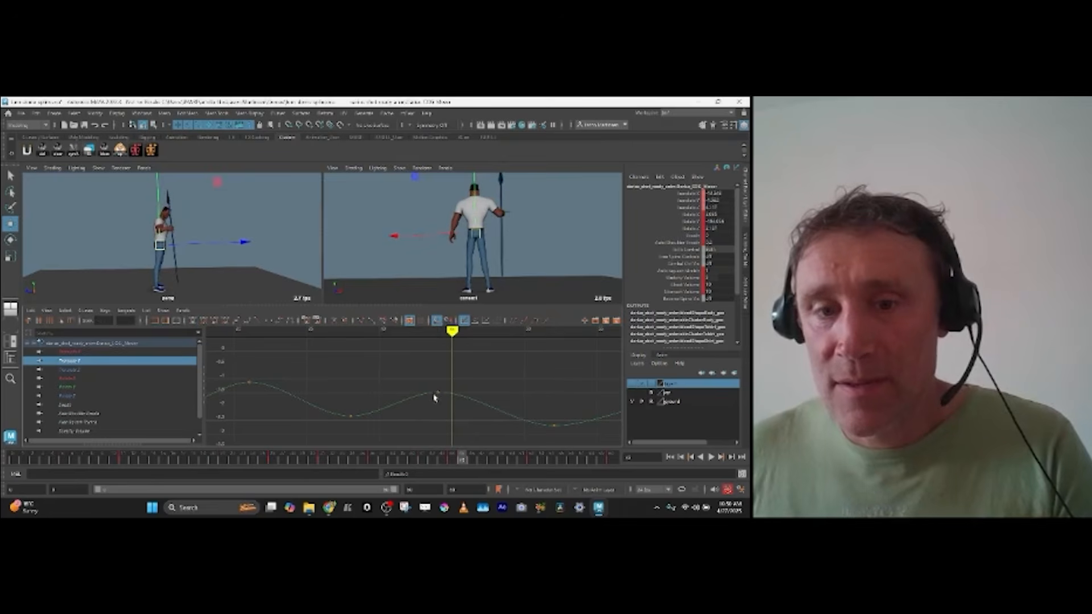
pyautogui.click(437, 393)
pyautogui.moveTo(445, 405); pyautogui.dragTo(410, 408, button='middle')
# Step: Move the last Translate Y trough key a couple of frames earlier and play back the animation
pyautogui.hotkey('alt', '.')
pyautogui.hotkey('alt', '.')
pyautogui.hotkey('alt', '.')
pyautogui.hotkey('alt', '.')
pyautogui.hotkey('alt', '.')
pyautogui.hotkey('alt', '.')
pyautogui.moveTo(479, 402); pyautogui.dragTo(512, 445)
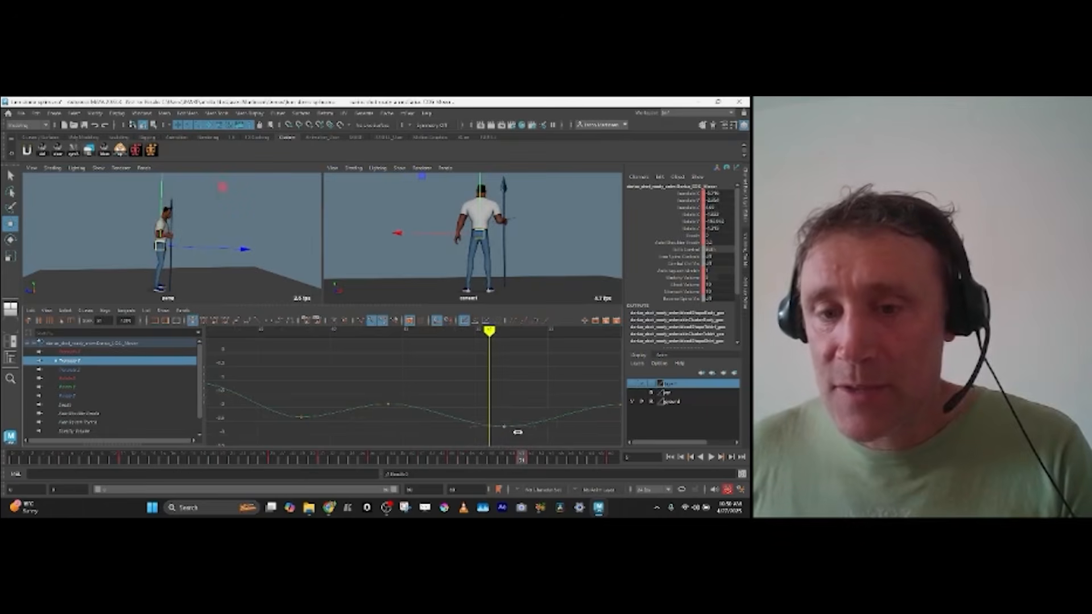
pyautogui.keyDown('shift'); pyautogui.moveTo(493, 434); pyautogui.dragTo(504, 434, button='middle'); pyautogui.keyUp('shift')
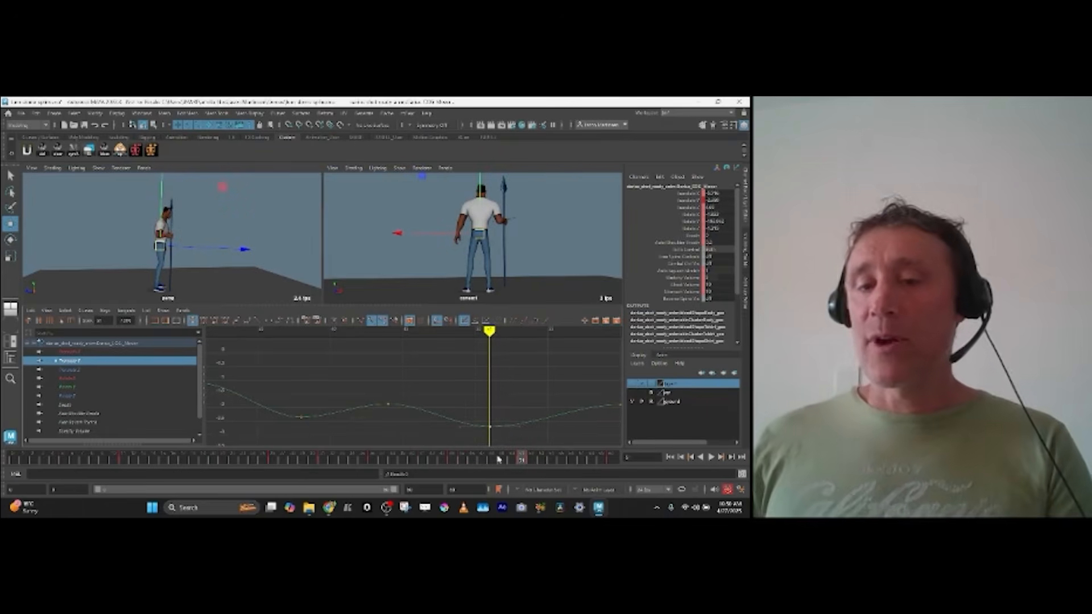
pyautogui.hotkey('alt', 'v')
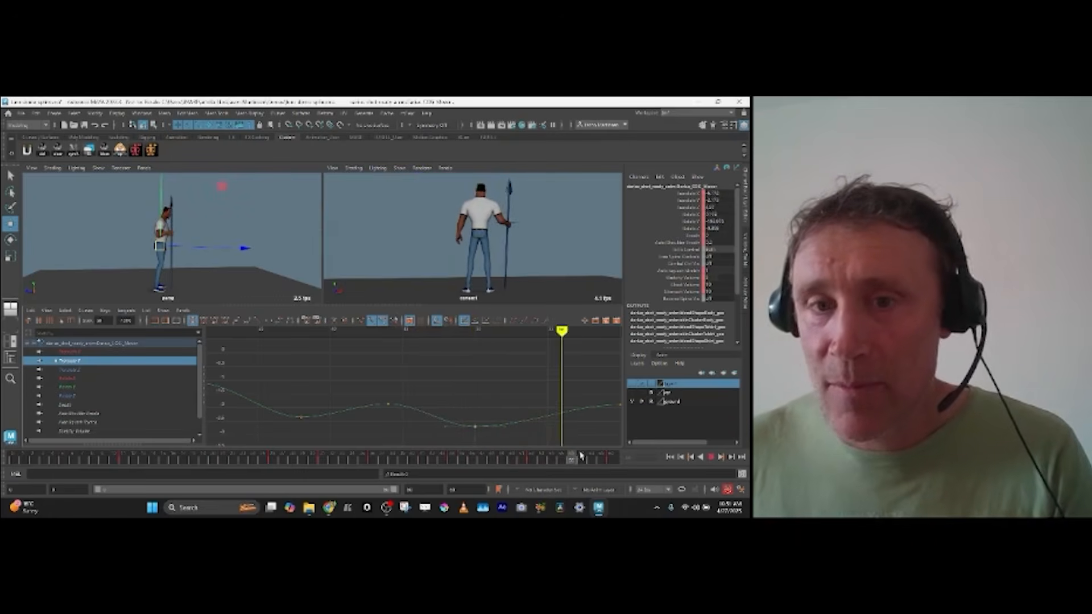
pyautogui.hotkey('alt', 'v')
# Step: Add a Translate Y key on the COG shortly before the end of the animation, with the curve levelling out there
pyautogui.keyDown('shift'); pyautogui.moveTo(535, 429); pyautogui.dragTo(515, 435, button='middle'); pyautogui.keyUp('shift')
pyautogui.hotkey('ctrl', 'z')
pyautogui.press('.')
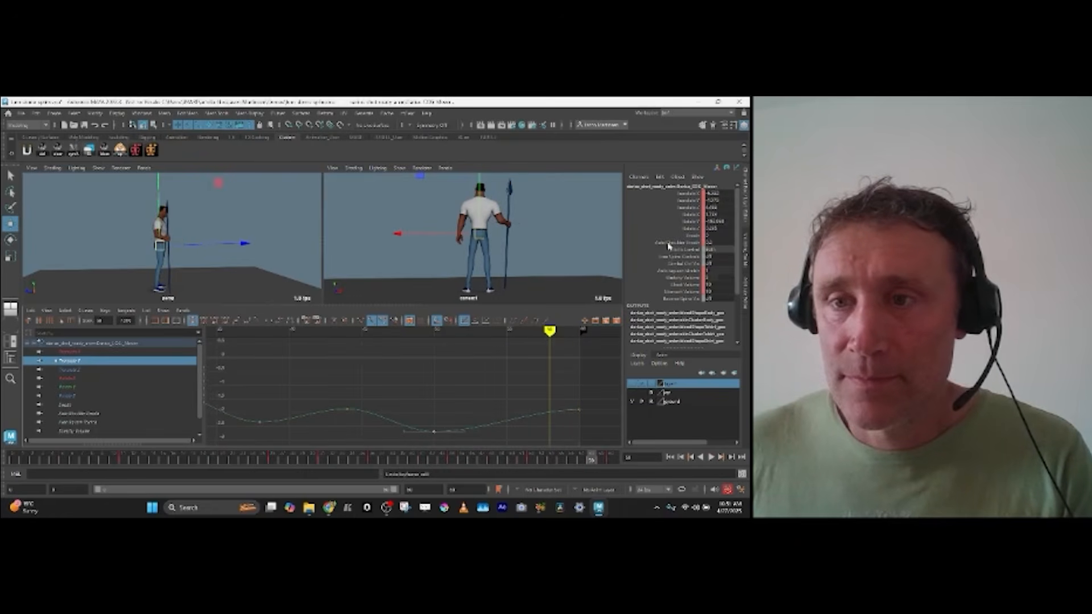
pyautogui.click(685, 201)
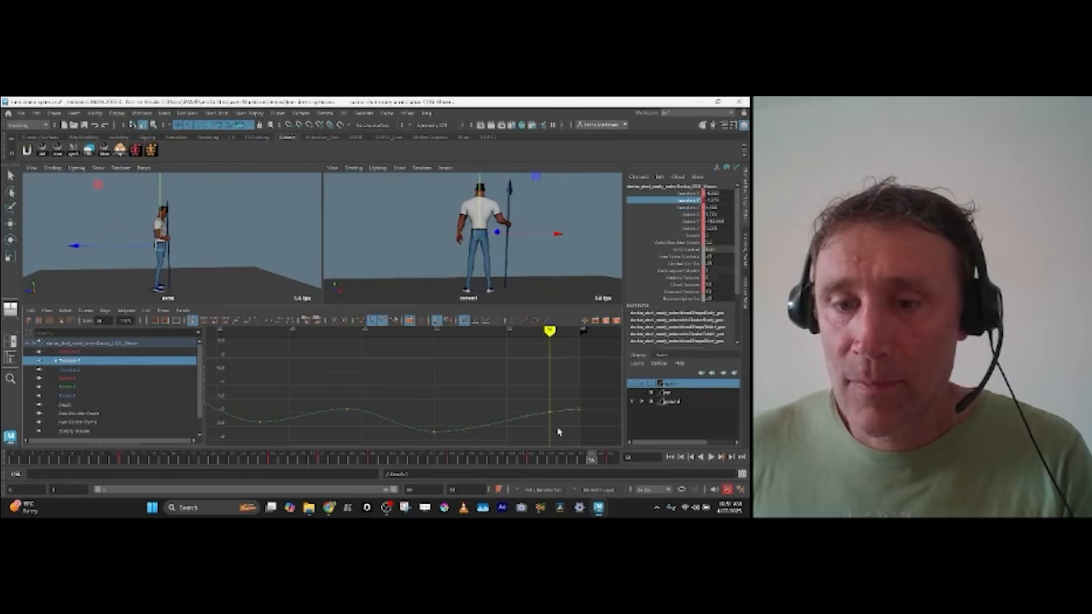
pyautogui.press('f')
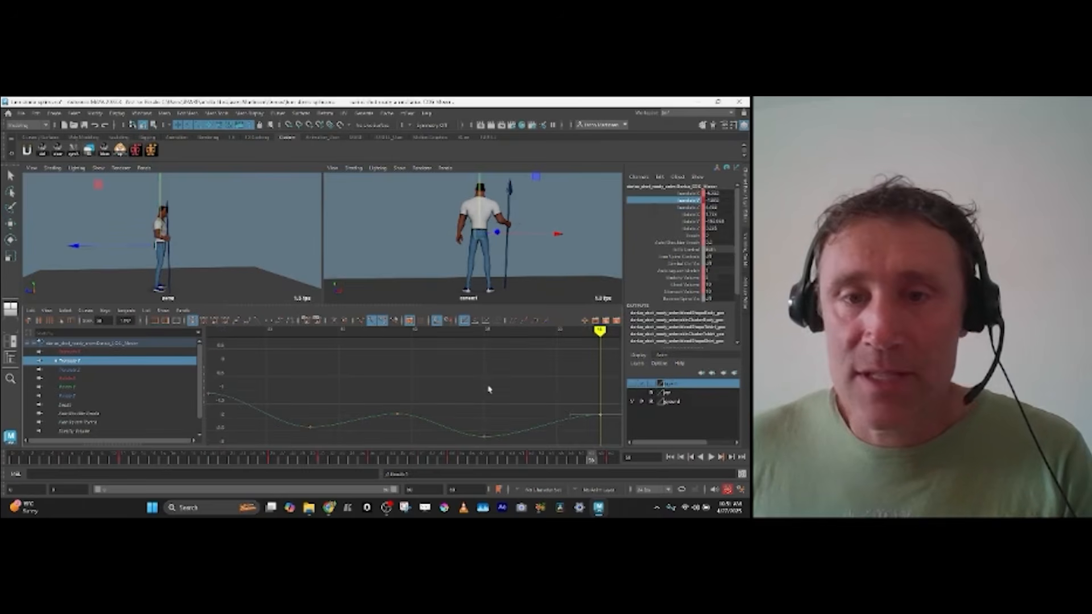
# Step: Adjust the foot roll on the right foot control where the character settles into the final stance
pyautogui.press('space')
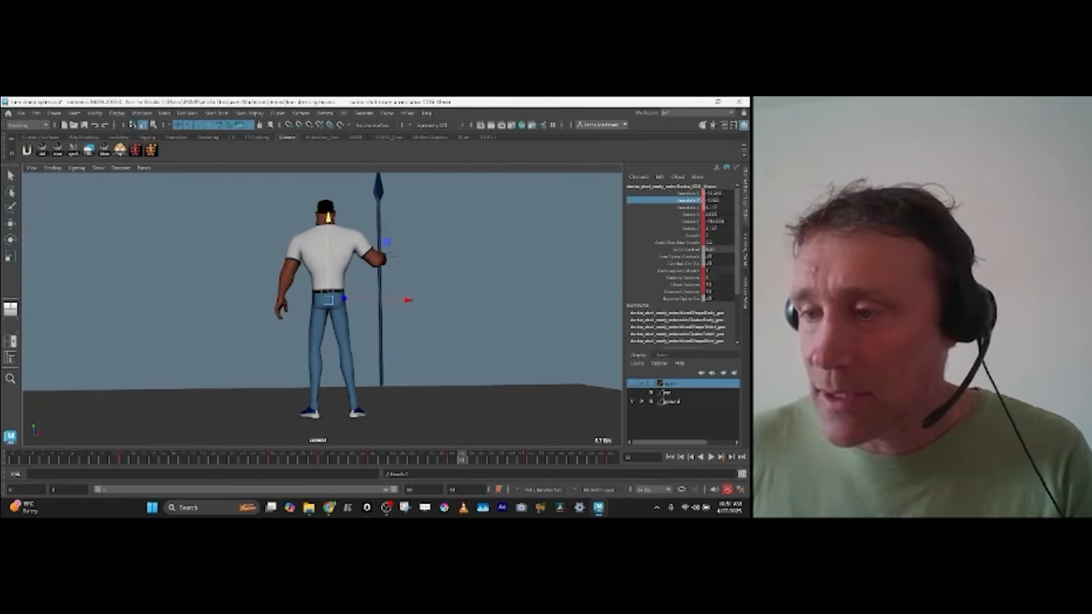
pyautogui.hotkey('ctrl', 'z')
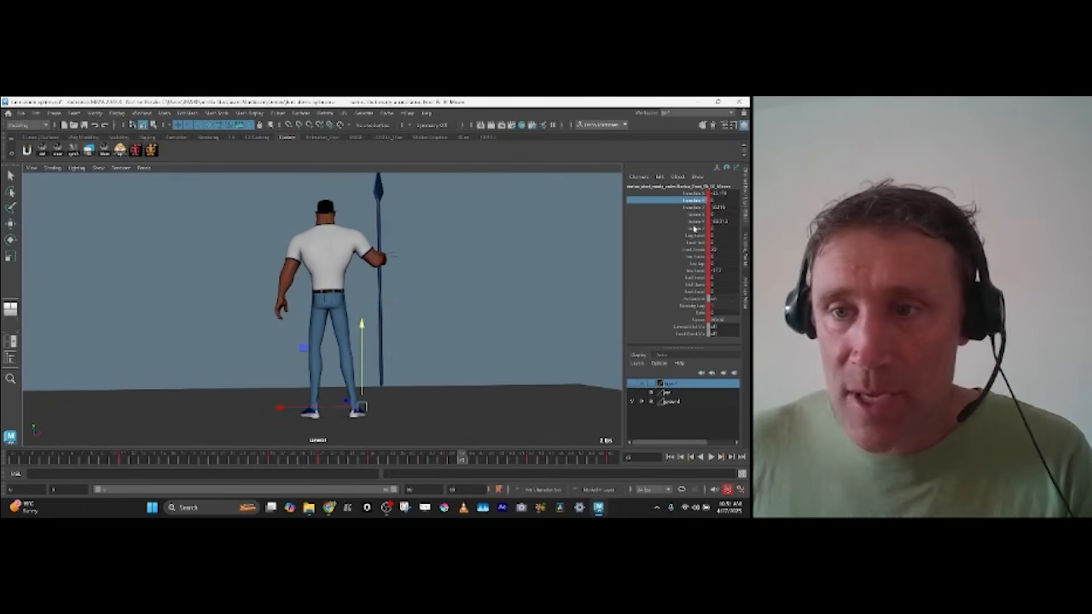
pyautogui.click(694, 243)
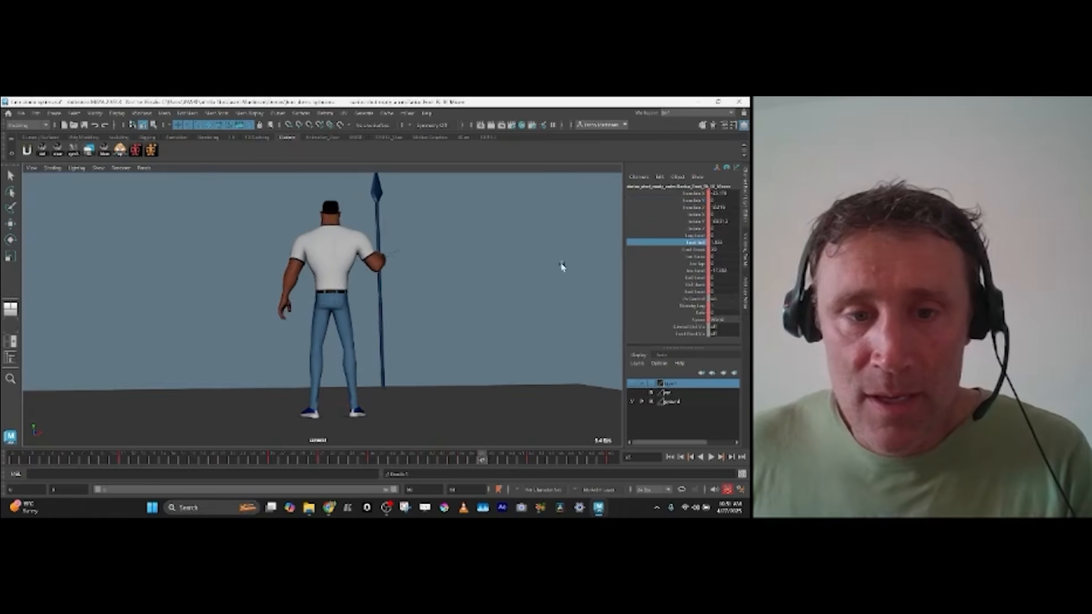
pyautogui.moveTo(515, 462); pyautogui.dragTo(509, 461)
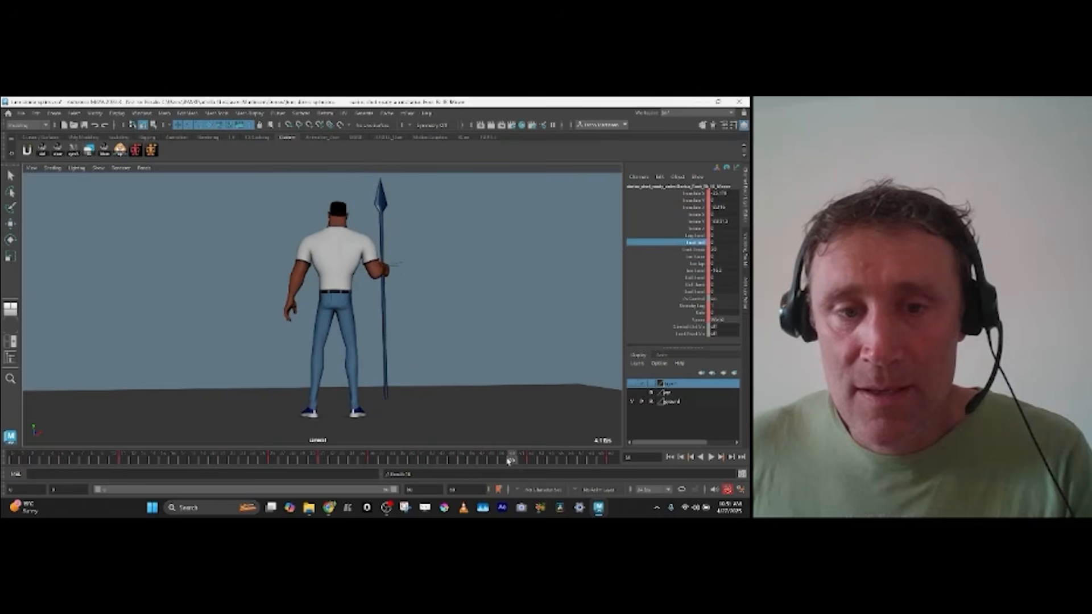
pyautogui.hotkey('alt', ',')
pyautogui.press('w')
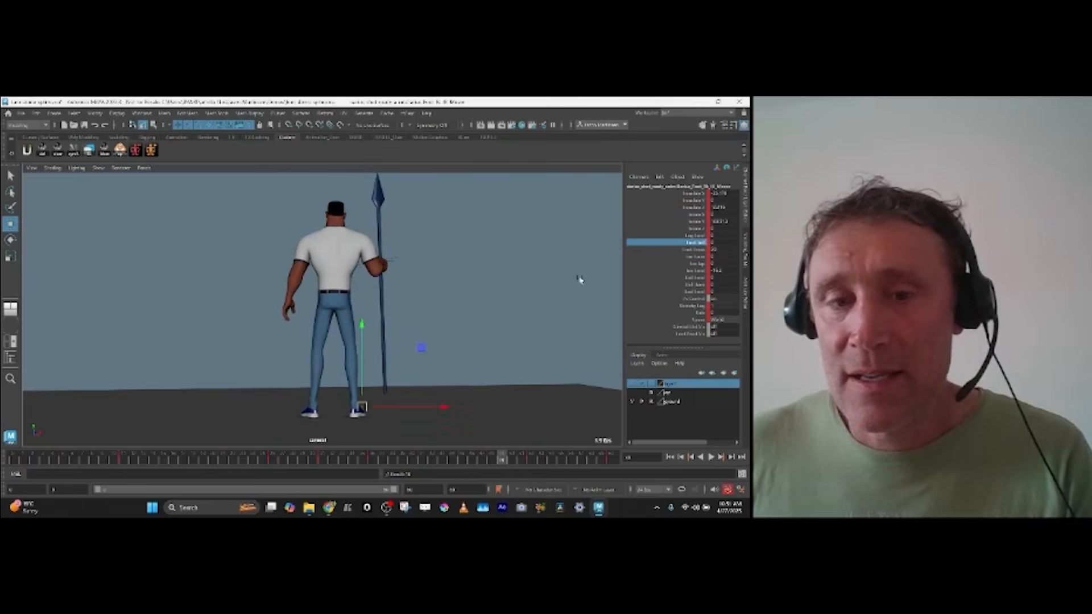
pyautogui.moveTo(586, 264); pyautogui.dragTo(581, 266, button='middle')
pyautogui.hotkey('ctrl', 'z')
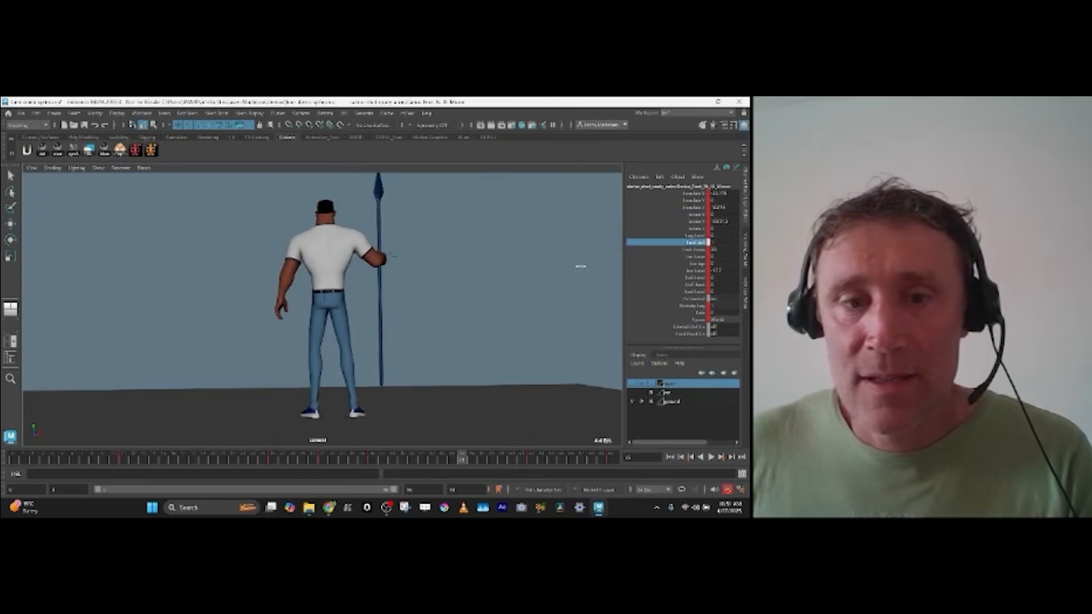
pyautogui.hotkey('ctrl', 'z')
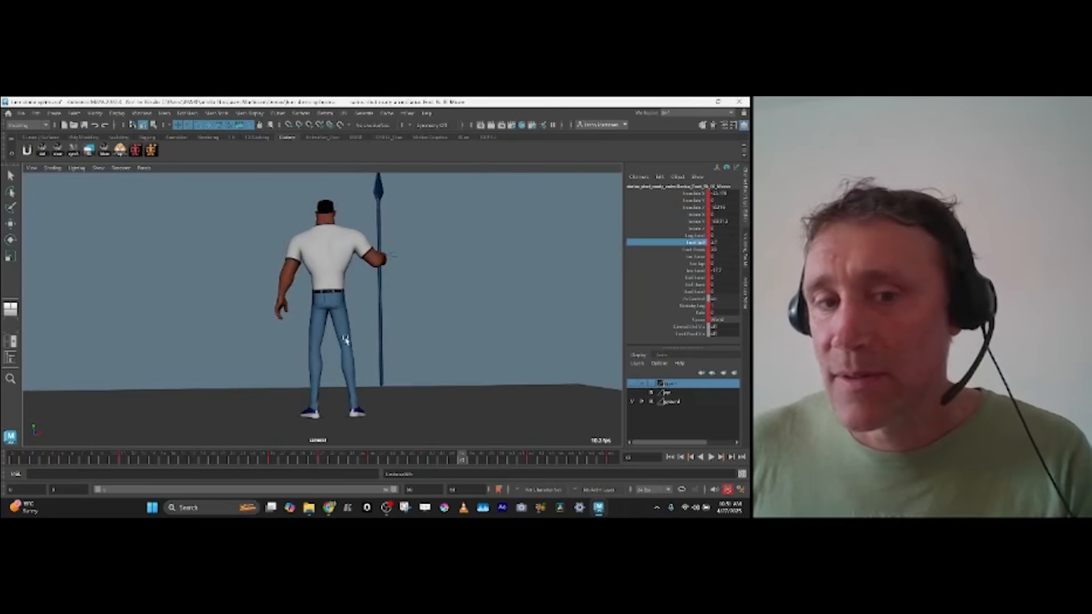
# Step: Isolate the COG's Rotate X curve and delete the redundant keys between the first trough and the following peak
pyautogui.press('space')
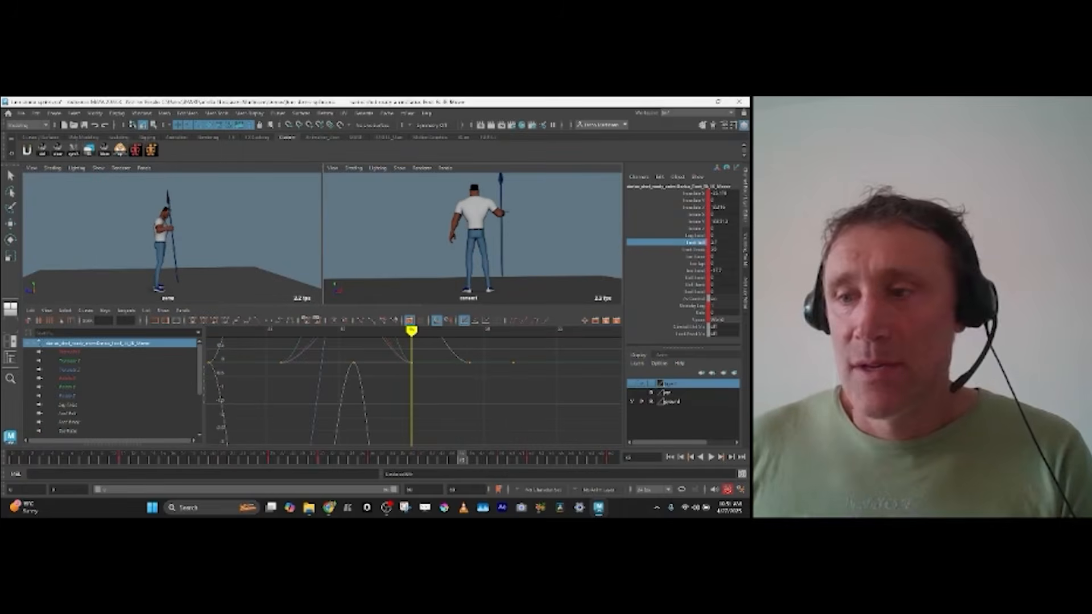
pyautogui.click(83, 361)
pyautogui.click(80, 370)
pyautogui.click(81, 378)
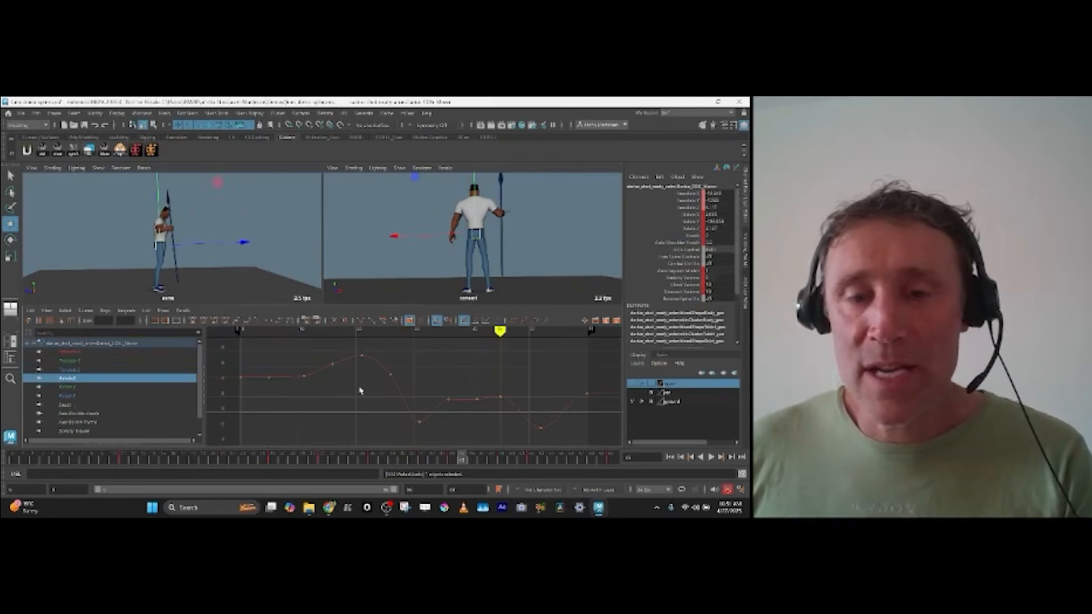
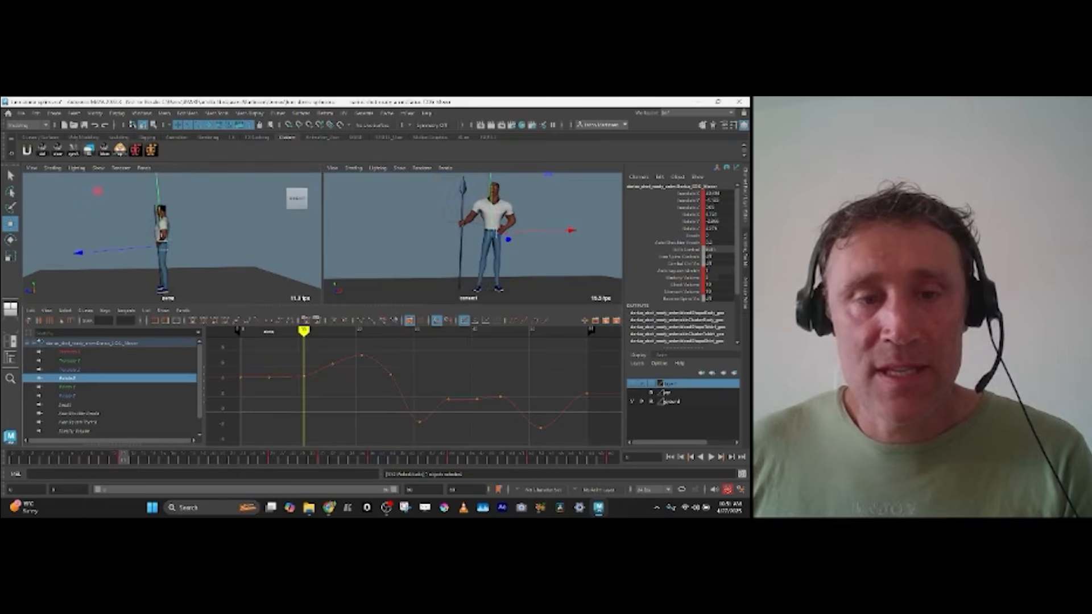
pyautogui.press('e')
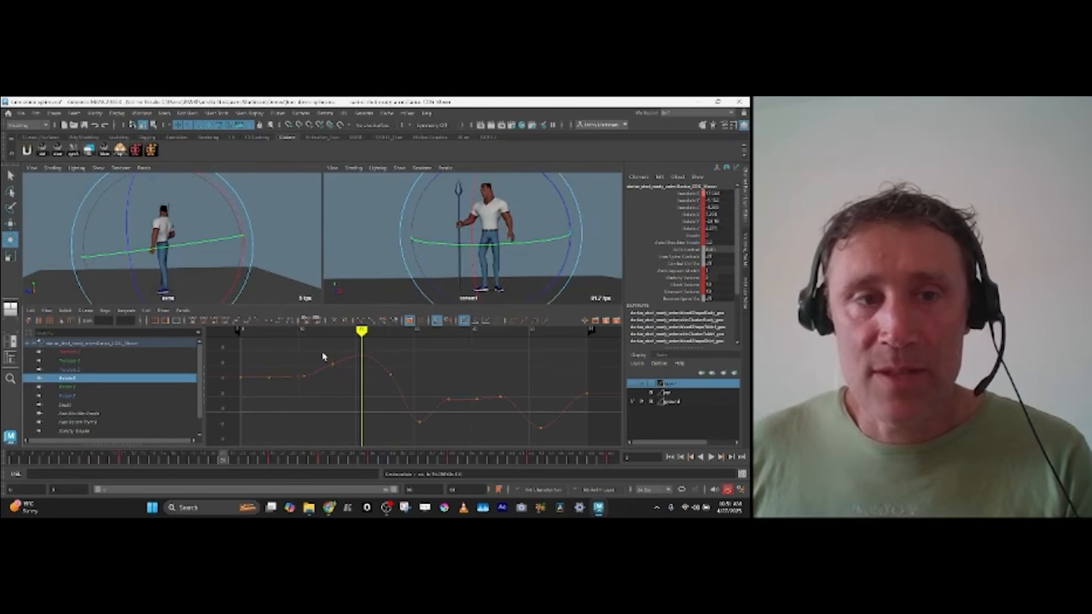
pyautogui.click(363, 356)
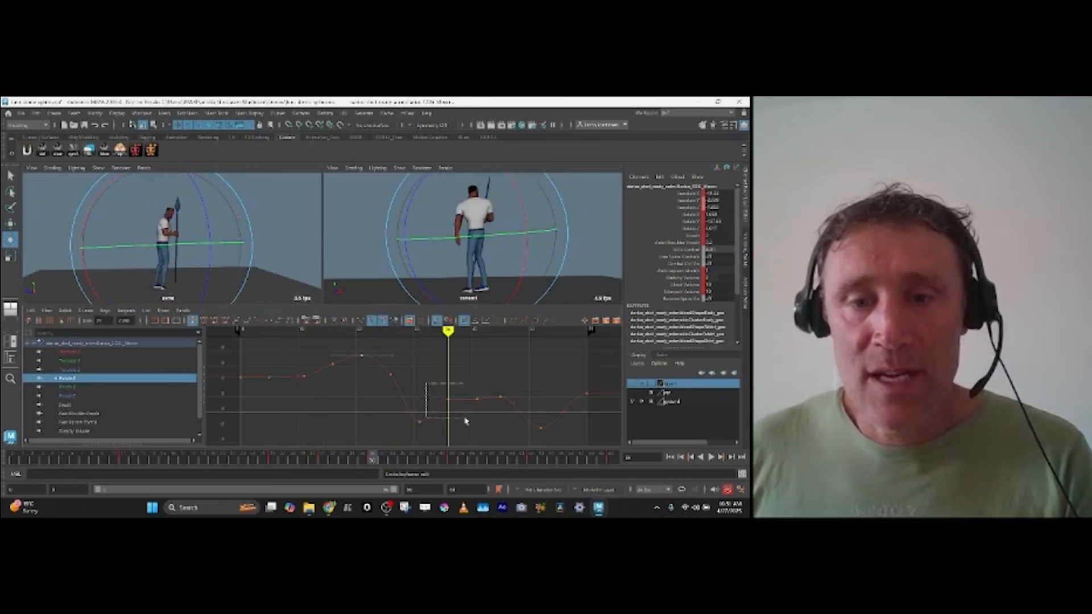
pyautogui.moveTo(479, 418); pyautogui.dragTo(478, 417)
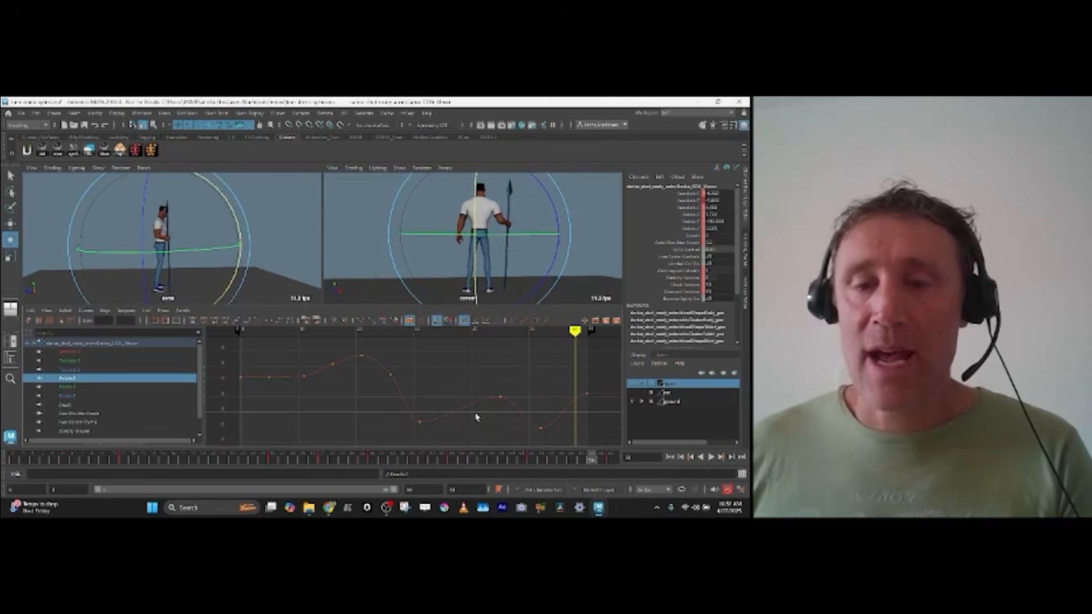
pyautogui.moveTo(412, 397); pyautogui.dragTo(412, 400)
pyautogui.press('Delete')
# Step: Frame the COG's Rotate Y curve and play the animation to check the body turn
pyautogui.click(78, 387)
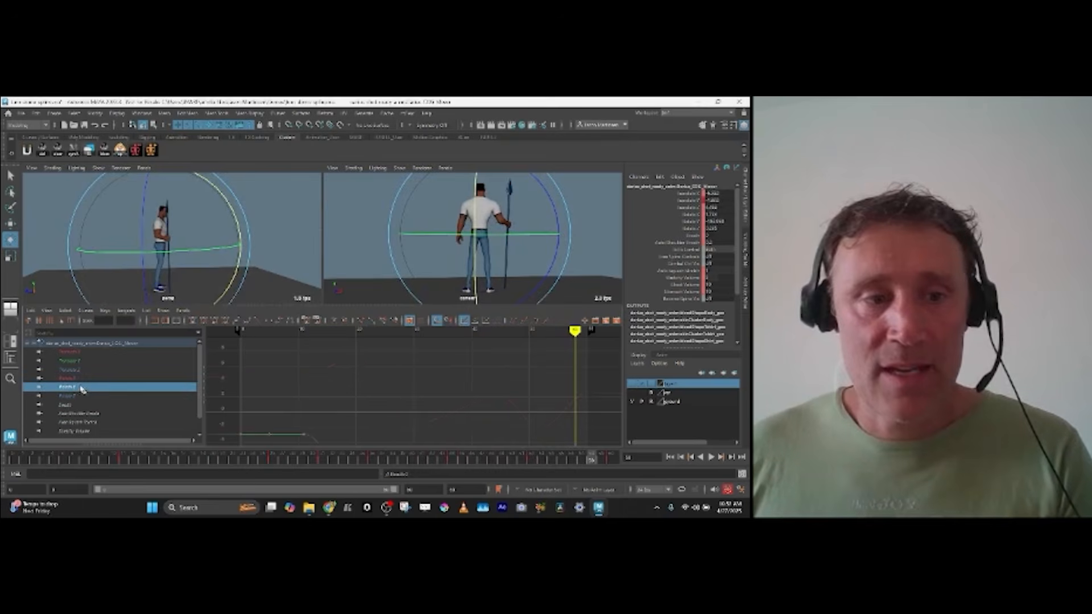
pyautogui.press('f')
pyautogui.keyDown('alt'); pyautogui.keyDown('shift'); pyautogui.moveTo(356, 386); pyautogui.dragTo(361, 393, button='right'); pyautogui.keyUp('shift'); pyautogui.keyUp('alt')
pyautogui.keyDown('alt'); pyautogui.moveTo(361, 393); pyautogui.dragTo(363, 400, button='middle'); pyautogui.keyUp('alt')
pyautogui.hotkey('alt', 'v')
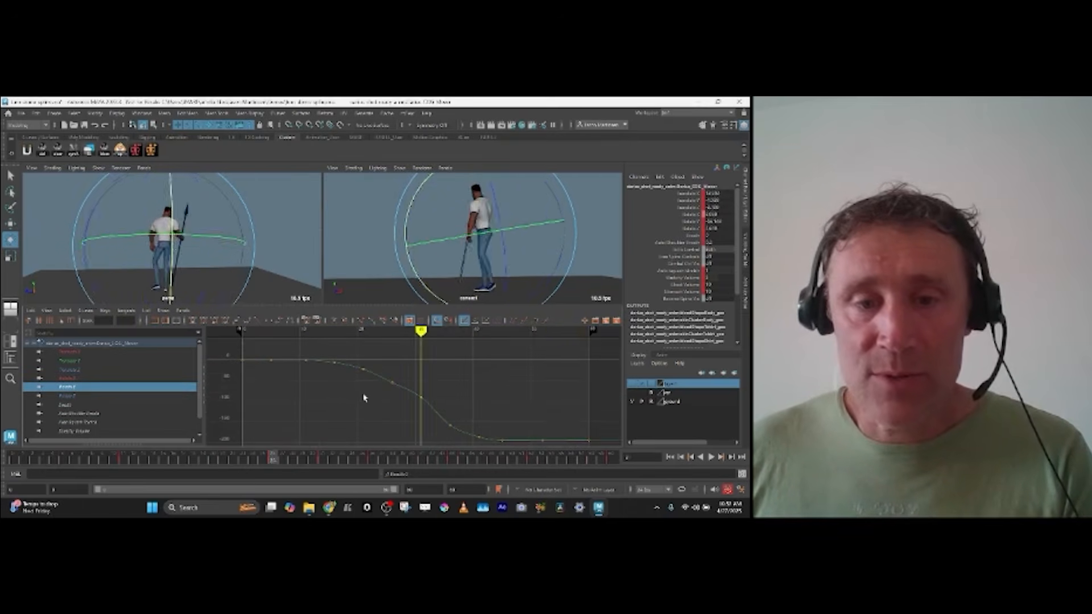
# Step: Examine the opening keys of the COG's Rotate Y curve up close and reframe the whole curve
pyautogui.press(',')
pyautogui.press('.')
pyautogui.keyDown('alt'); pyautogui.moveTo(330, 391); pyautogui.dragTo(333, 404, button='middle'); pyautogui.keyUp('alt')
pyautogui.keyDown('alt'); pyautogui.keyDown('shift'); pyautogui.moveTo(334, 404); pyautogui.dragTo(330, 373, button='right'); pyautogui.keyUp('shift'); pyautogui.keyUp('alt')
pyautogui.keyDown('alt'); pyautogui.moveTo(329, 371); pyautogui.dragTo(337, 406, button='middle'); pyautogui.keyUp('alt')
pyautogui.keyDown('alt'); pyautogui.keyDown('shift'); pyautogui.moveTo(337, 406); pyautogui.dragTo(330, 375, button='right'); pyautogui.keyUp('shift'); pyautogui.keyUp('alt')
pyautogui.keyDown('alt'); pyautogui.moveTo(330, 375); pyautogui.dragTo(339, 427, button='middle'); pyautogui.keyUp('alt')
pyautogui.press('f')
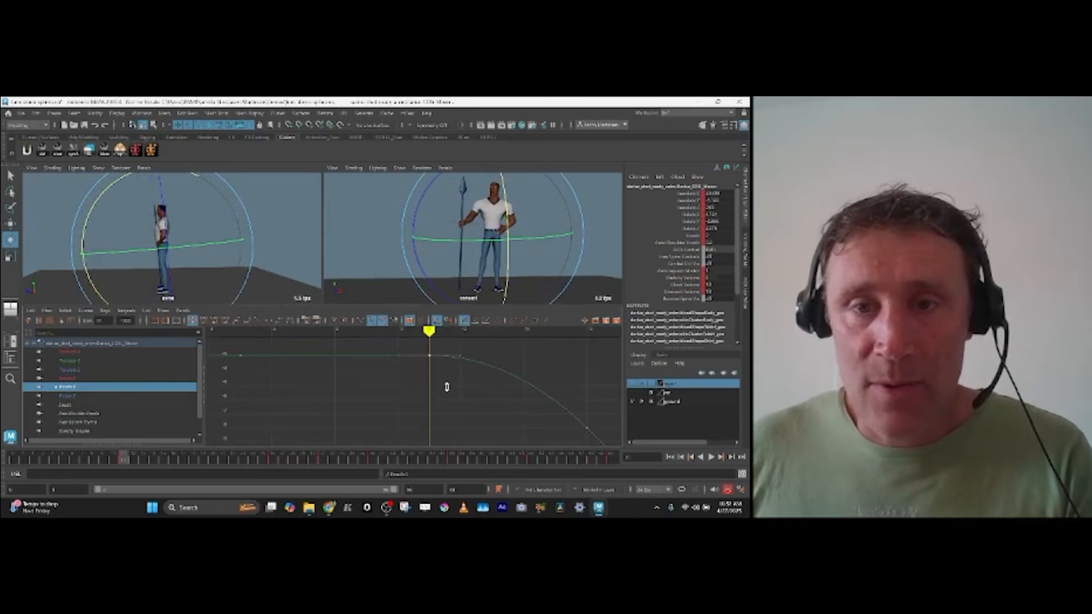
pyautogui.keyDown('alt'); pyautogui.keyDown('shift'); pyautogui.moveTo(447, 384); pyautogui.dragTo(447, 414, button='right'); pyautogui.keyUp('shift'); pyautogui.keyUp('alt')
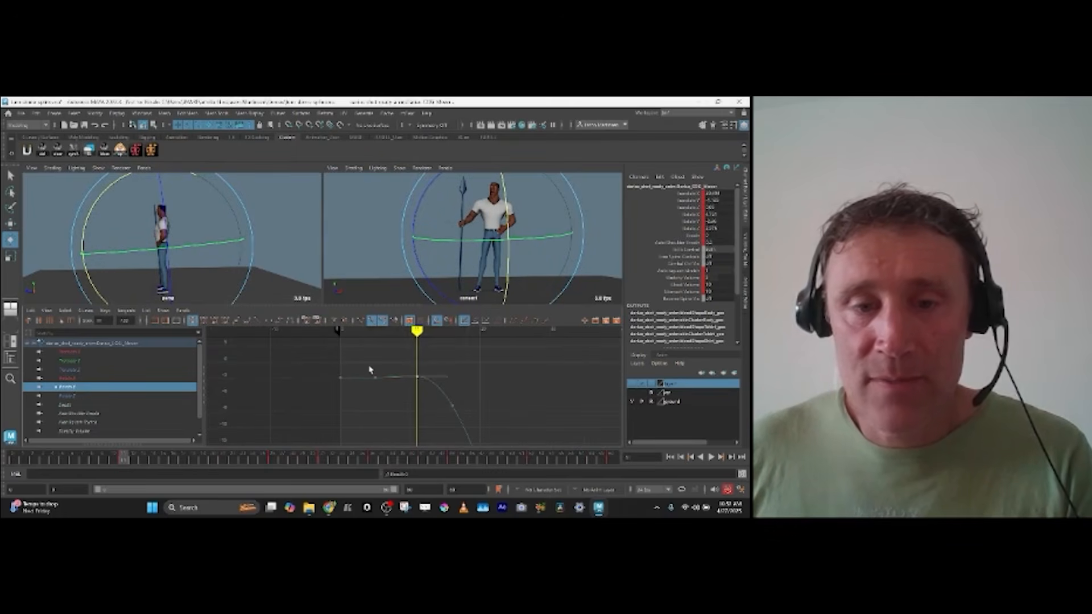
pyautogui.click(422, 408)
pyautogui.press('f')
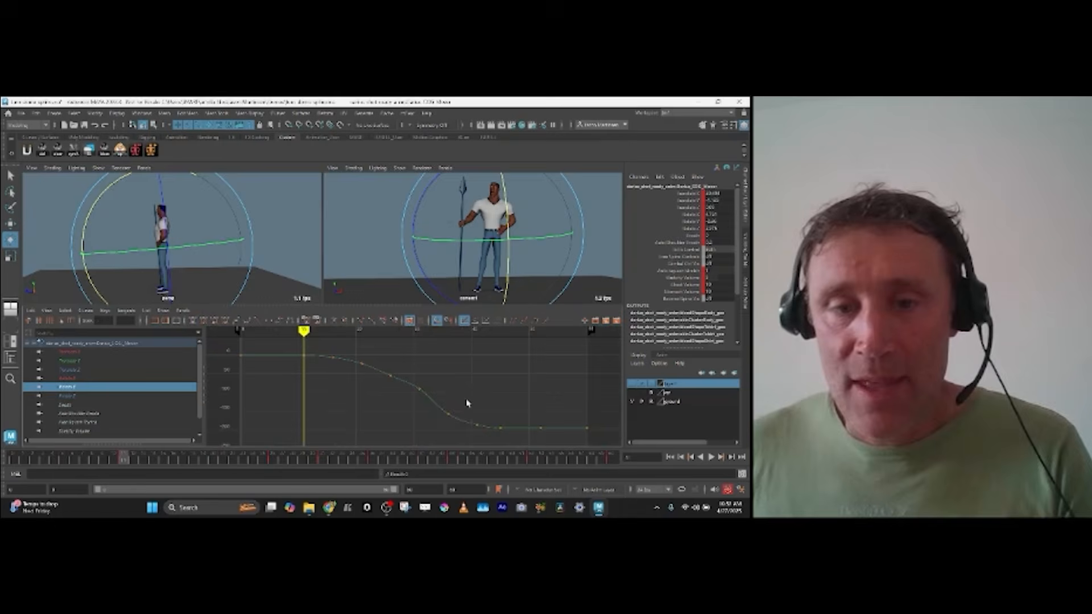
# Step: Delete the redundant key in the upper half of the Rotate Y descent and step through the poses around it
pyautogui.press('.')
pyautogui.press('.')
pyautogui.press('.')
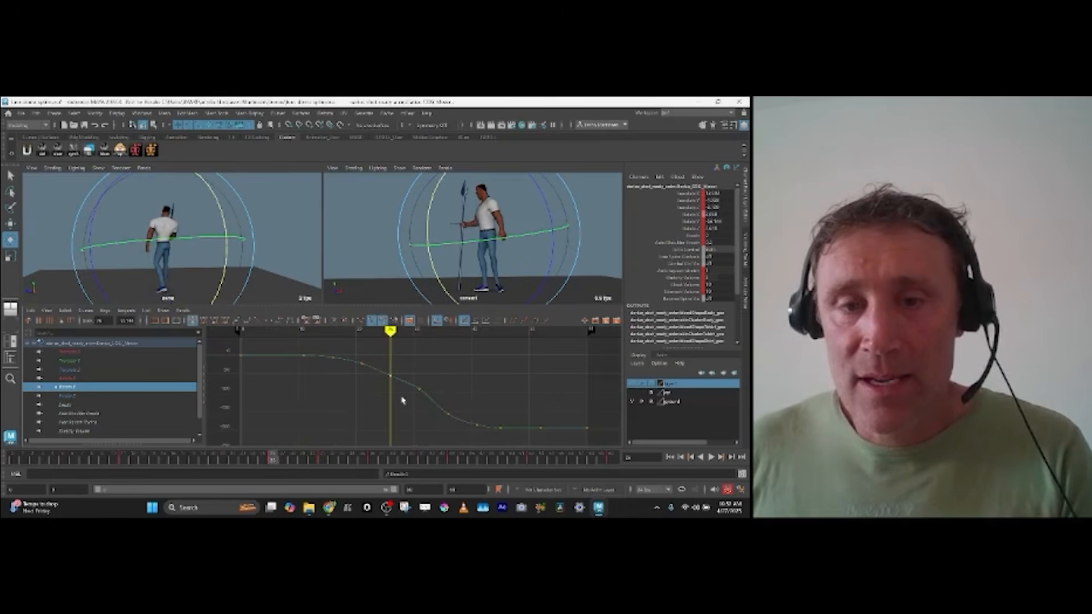
pyautogui.moveTo(402, 399); pyautogui.dragTo(402, 400)
pyautogui.press('.')
pyautogui.press('.')
pyautogui.press(',')
pyautogui.press('.')
pyautogui.press('.')
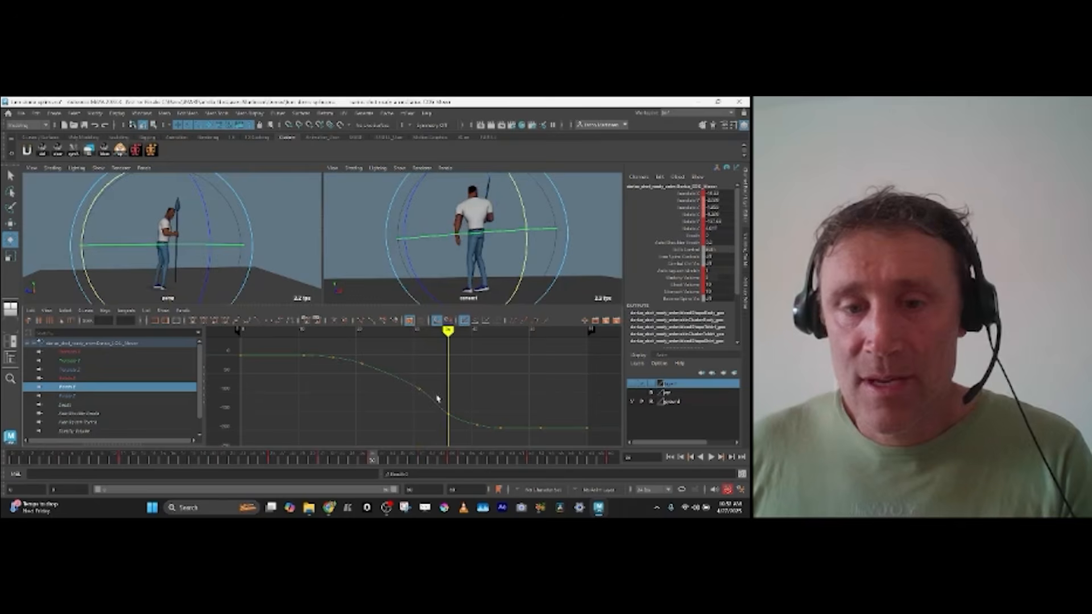
pyautogui.moveTo(463, 437); pyautogui.dragTo(482, 447)
pyautogui.press('Delete')
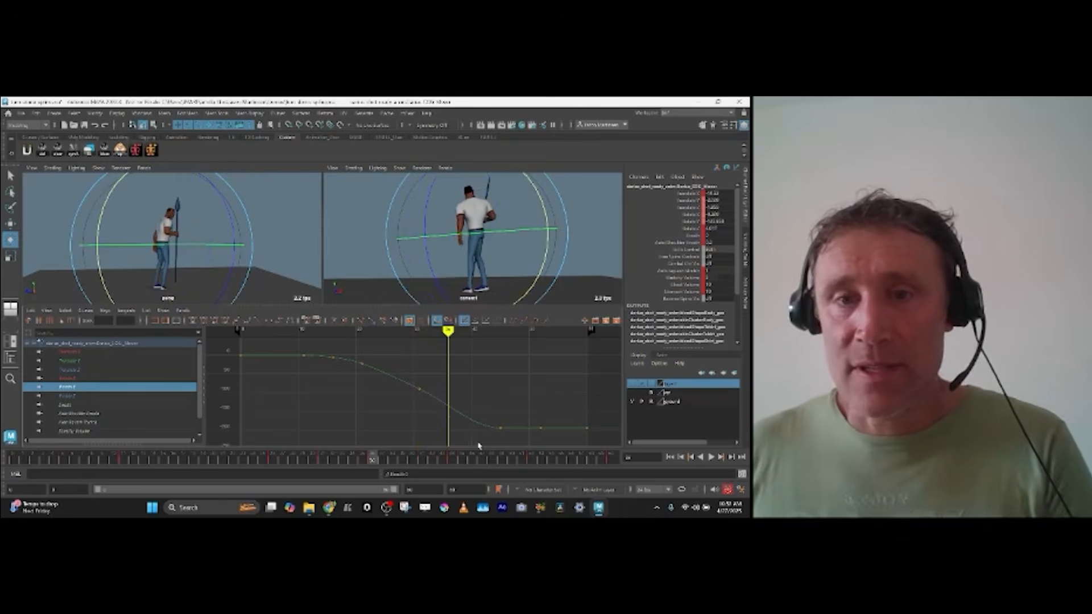
pyautogui.hotkey('ctrl', 'z')
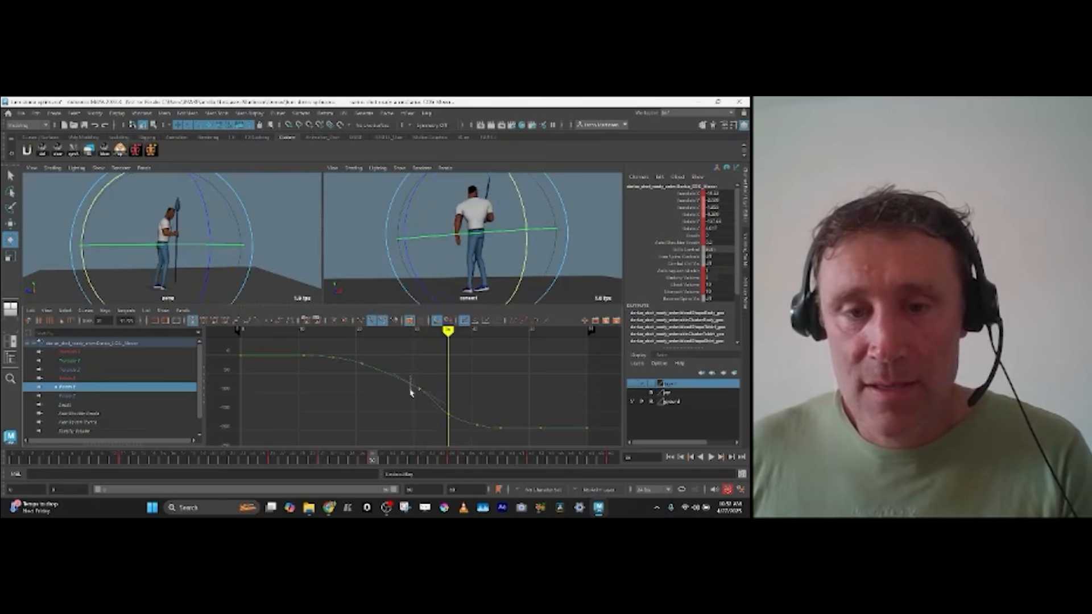
# Step: Delete only the Rotate Y key just before the curve levels out, keeping the one above it on the slope
pyautogui.moveTo(468, 417); pyautogui.dragTo(483, 432)
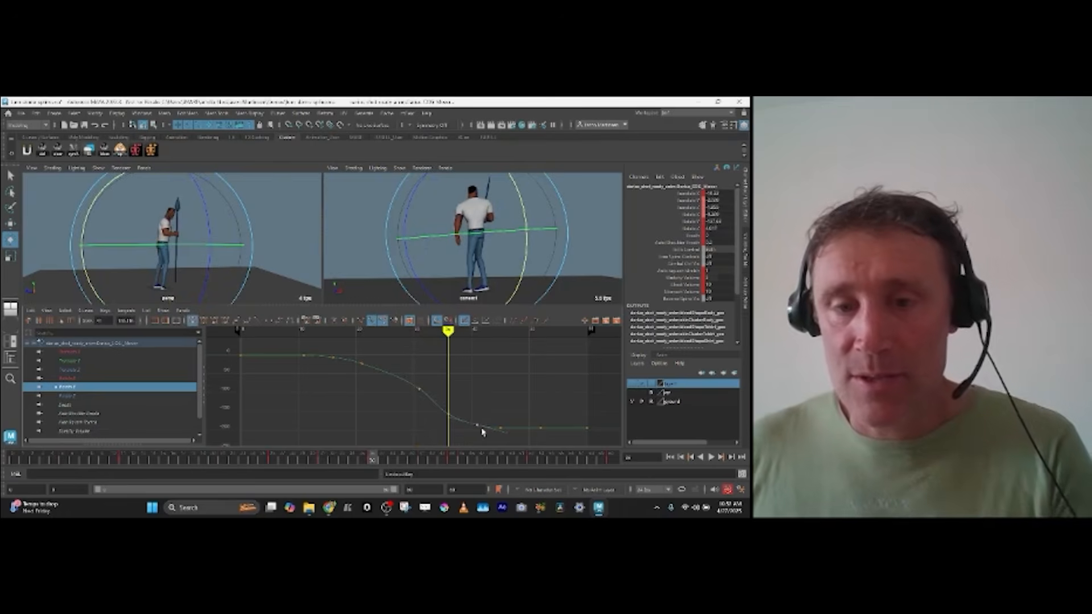
pyautogui.press('Delete')
pyautogui.moveTo(439, 395); pyautogui.dragTo(460, 419)
pyautogui.press('w')
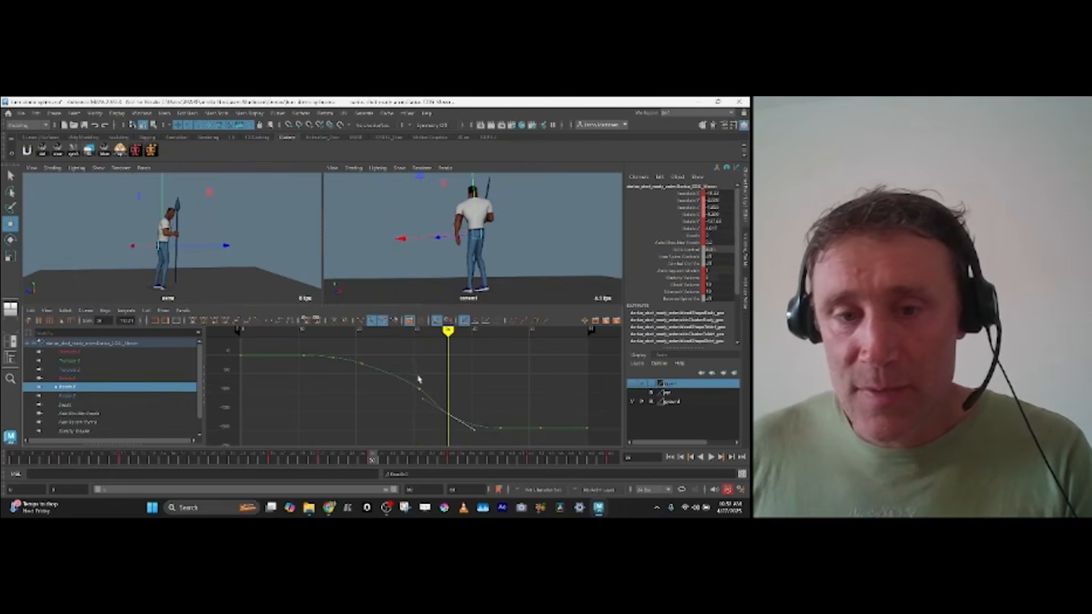
pyautogui.click(358, 381)
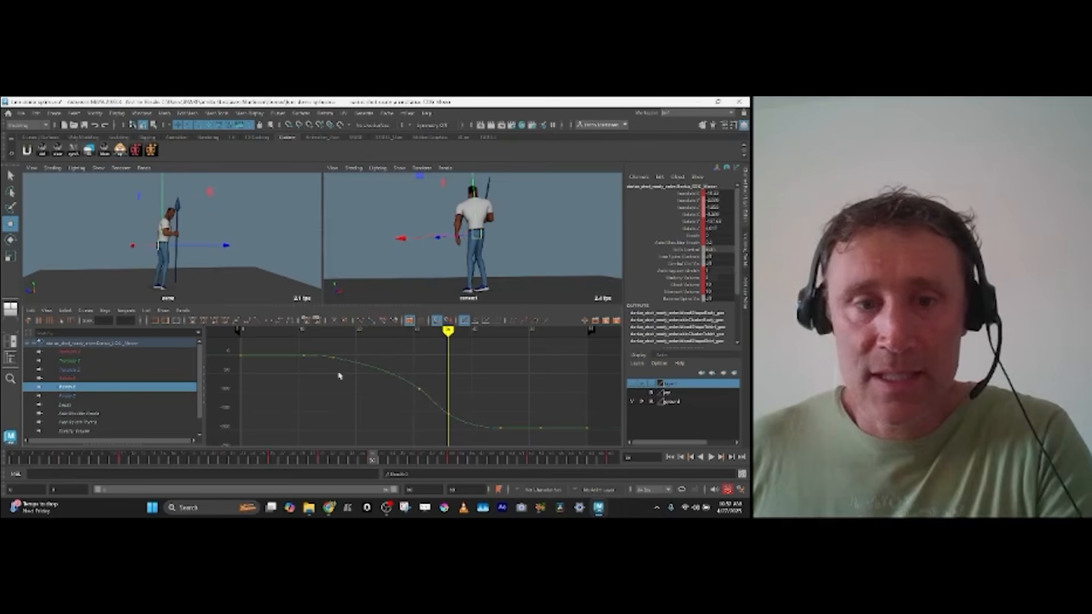
# Step: Delete the Rotate Y key at the start of the descent and the middle key of the final flat section
pyautogui.moveTo(351, 376); pyautogui.dragTo(353, 380)
pyautogui.press('Delete')
pyautogui.hotkey('alt', 'v')
pyautogui.moveTo(524, 411); pyautogui.dragTo(571, 452)
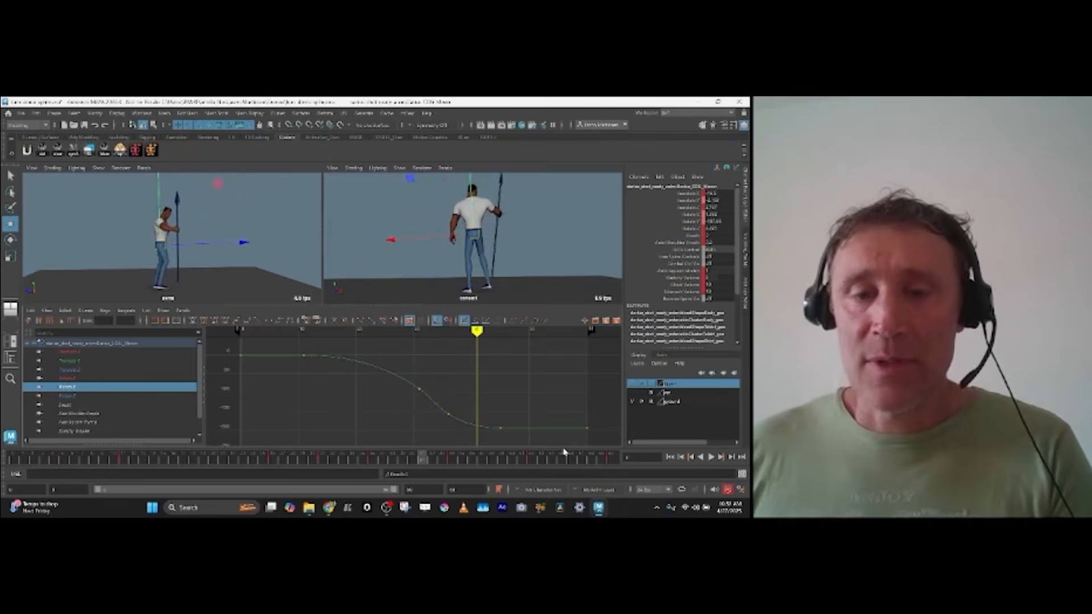
# Step: Isolate and frame the COG's Rotate Z curve and step back through its keys to examine the body tilt
pyautogui.click(80, 395)
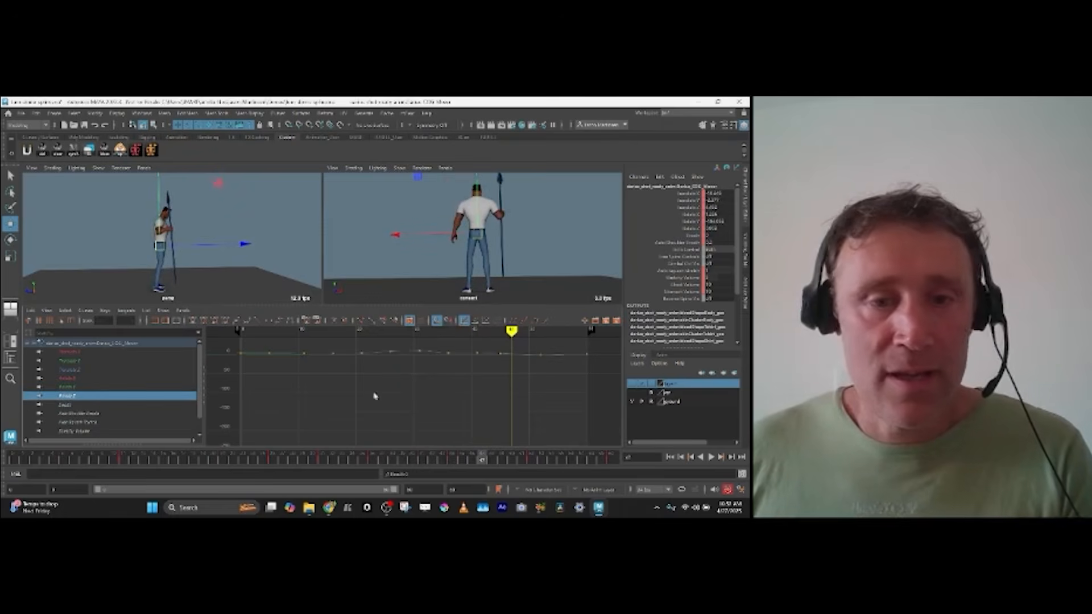
pyautogui.press('f')
pyautogui.keyDown('alt'); pyautogui.moveTo(411, 393); pyautogui.dragTo(415, 401, button='middle'); pyautogui.keyUp('alt')
pyautogui.press(',')
pyautogui.press(',')
pyautogui.press(',')
pyautogui.press(',')
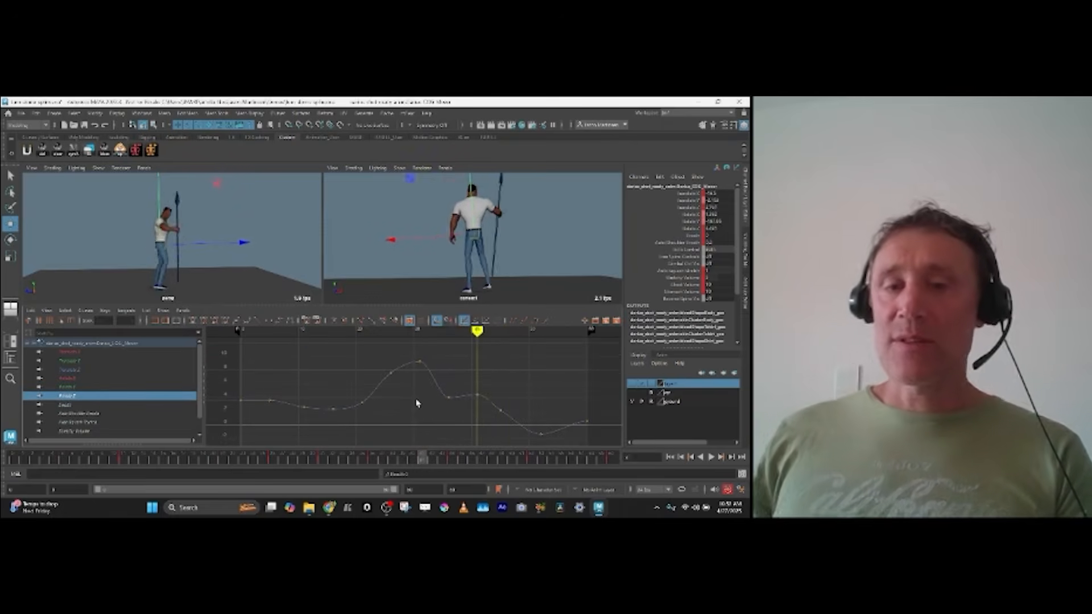
pyautogui.press(',')
pyautogui.press(',')
pyautogui.press(',')
pyautogui.press(',')
pyautogui.press(',')
# Step: Lower the COG's Rotate Z key slightly at the first trough, before the main rise
pyautogui.press('.')
pyautogui.press('.')
pyautogui.press('.')
pyautogui.press(',')
pyautogui.moveTo(339, 396)
pyautogui.mouseDown(button='middle')
pyautogui.moveTo(340, 427)
pyautogui.moveTo(340, 396)
pyautogui.mouseUp(button='middle')
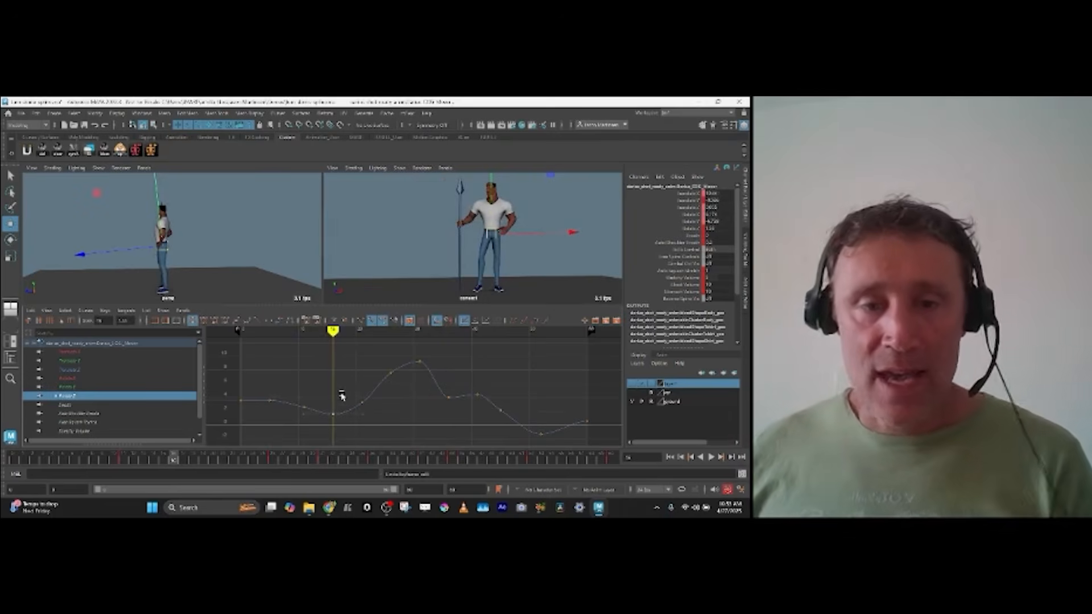
# Step: Delete the Rotate Z key just after the main peak to remove the dip in the descent
pyautogui.hotkey('alt', 'v')
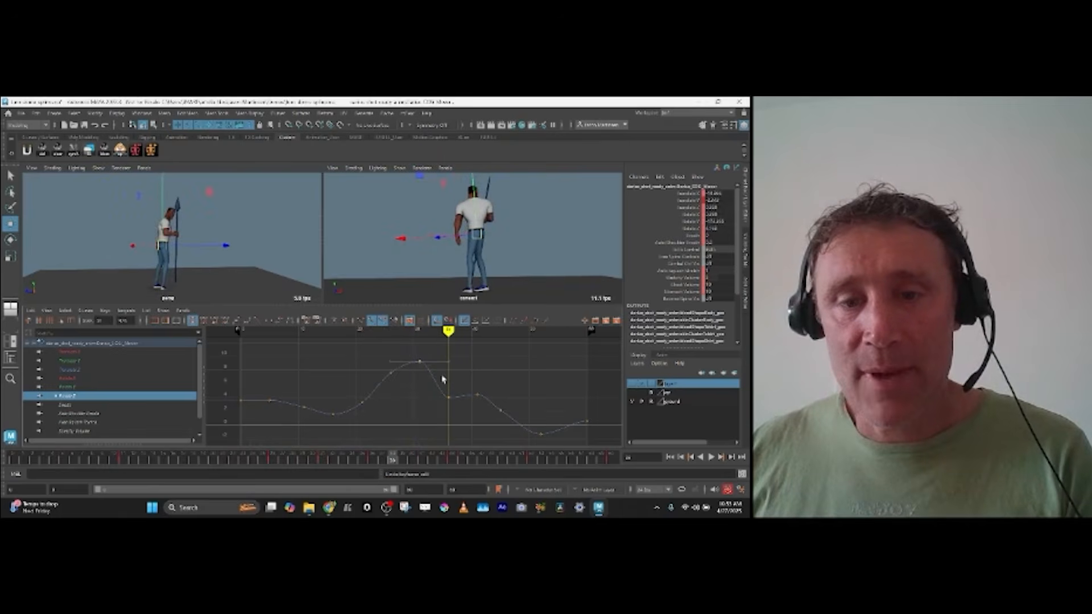
pyautogui.press(',')
pyautogui.press(',')
pyautogui.press('.')
pyautogui.moveTo(458, 385); pyautogui.dragTo(442, 420)
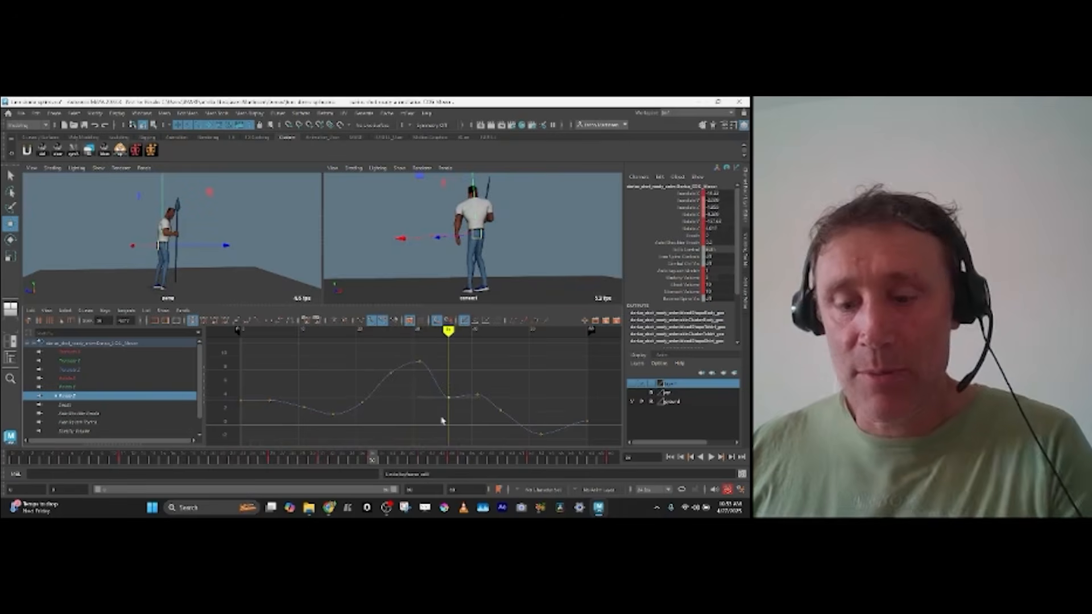
pyautogui.press('Delete')
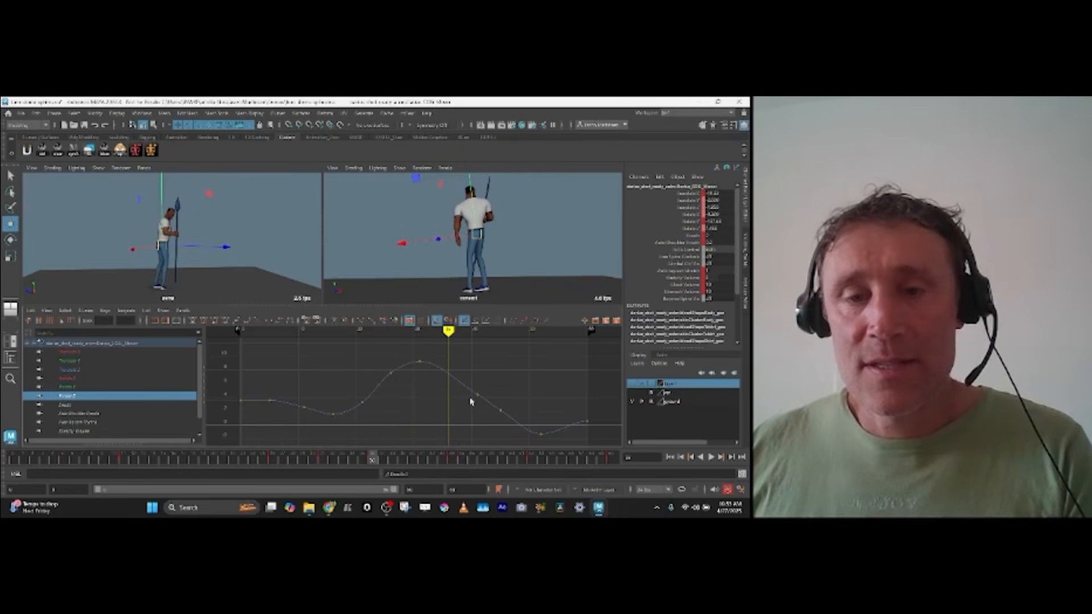
# Step: Play back the turn and lower the Rotate Z key partway down the slope after the peak
pyautogui.press(',')
pyautogui.hotkey('alt', 'v')
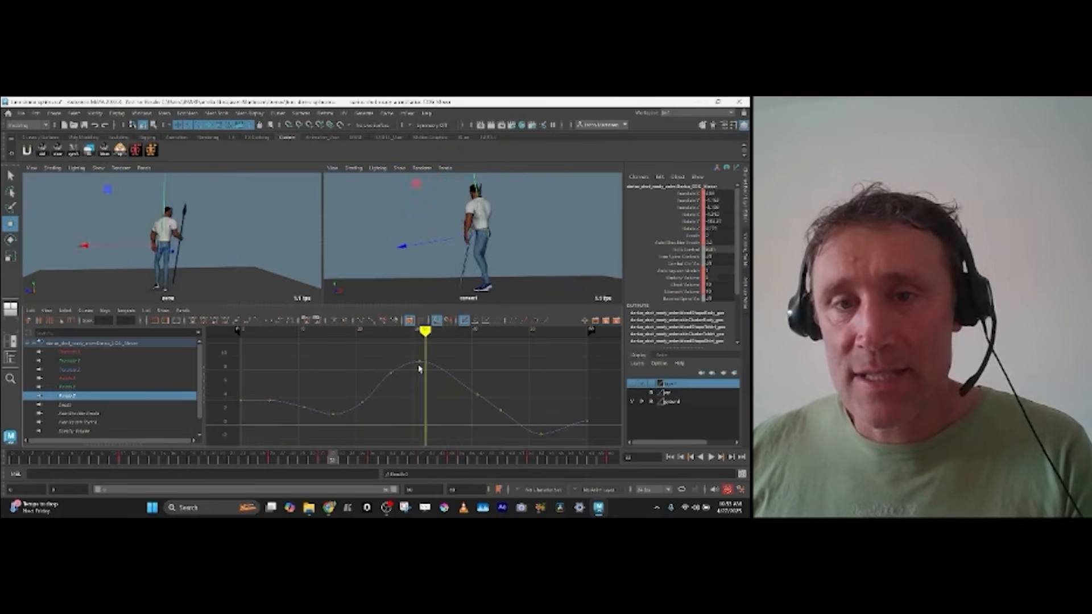
pyautogui.hotkey('alt', 'v')
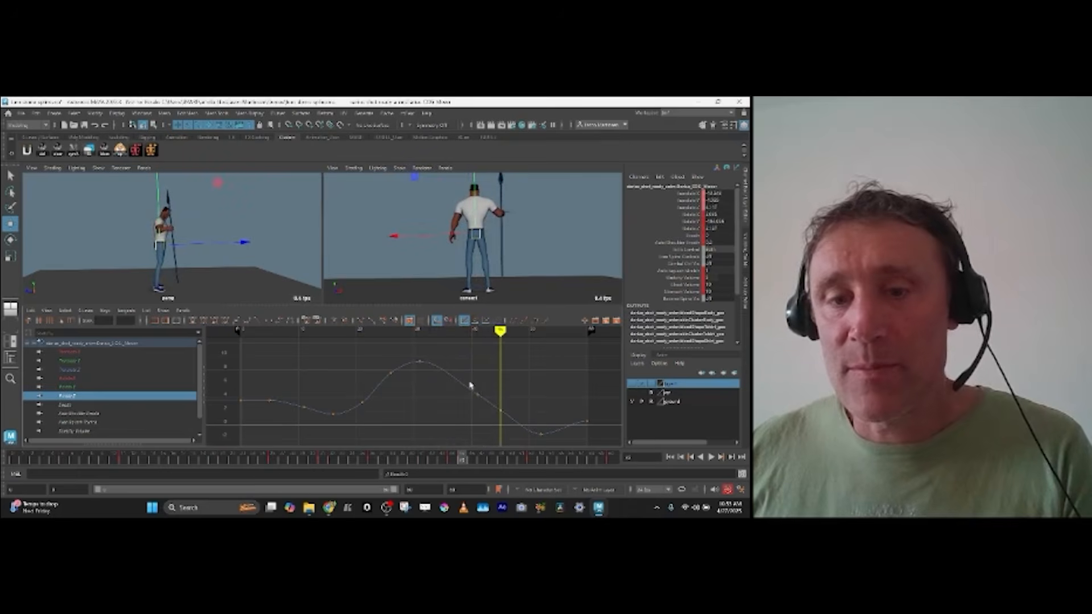
pyautogui.moveTo(469, 382); pyautogui.dragTo(517, 438)
pyautogui.moveTo(469, 369); pyautogui.dragTo(490, 416)
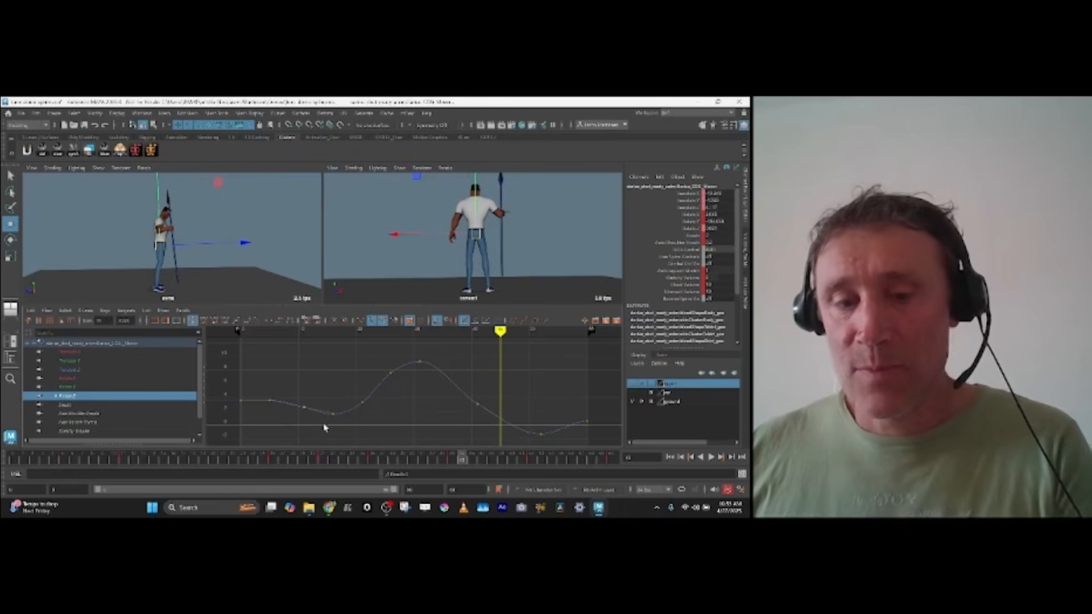
# Step: Delete the redundant Rotate Z keys on either side of the first trough, leaving the main extremes
pyautogui.press('Delete')
pyautogui.moveTo(347, 397); pyautogui.dragTo(374, 420)
pyautogui.press('Delete')
pyautogui.moveTo(388, 346); pyautogui.dragTo(400, 392)
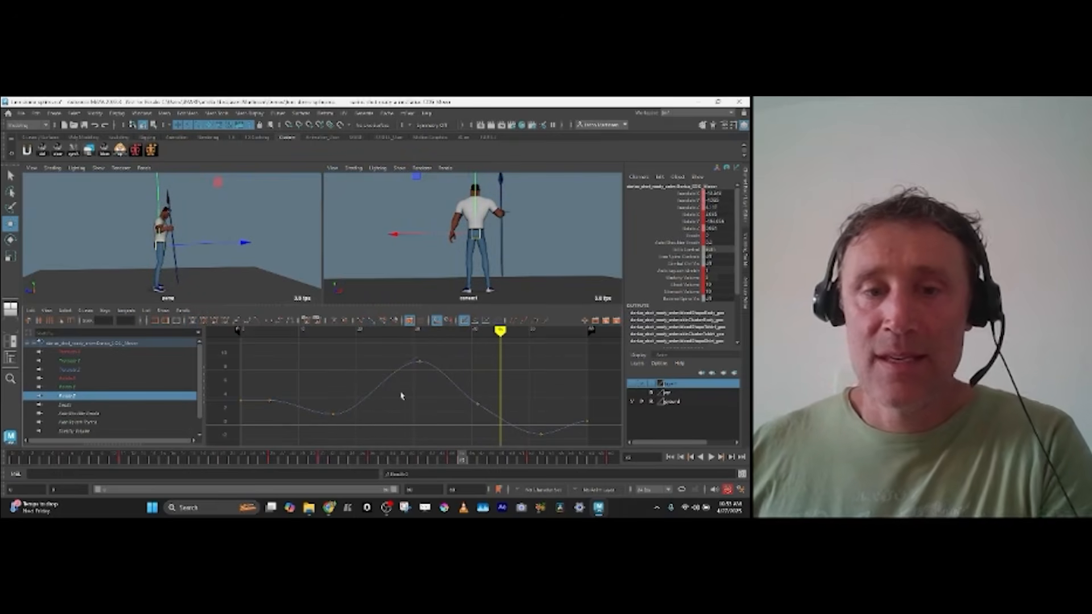
pyautogui.press('Delete')
# Step: Select the Rotate Z key on the descent and step forward frame by frame to check the settle into the final stance
pyautogui.moveTo(486, 435); pyautogui.dragTo(487, 436)
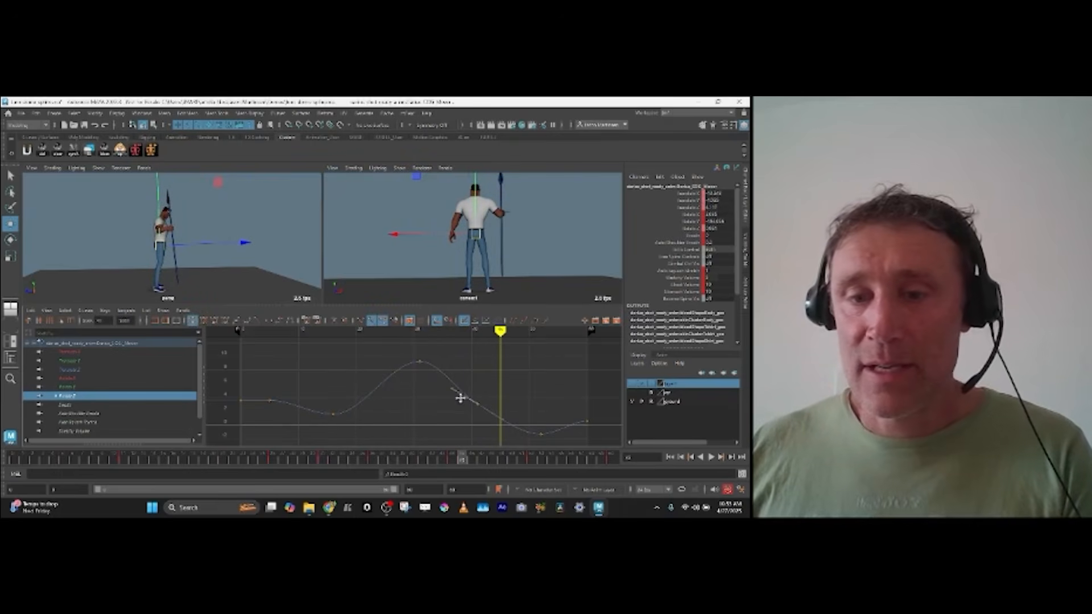
pyautogui.hotkey('alt', '.')
pyautogui.hotkey('alt', '.')
pyautogui.hotkey('alt', '.')
pyautogui.hotkey('alt', '.')
pyautogui.hotkey('alt', '.')
pyautogui.hotkey('alt', '.')
pyautogui.hotkey('alt', '.')
pyautogui.hotkey('alt', '.')
pyautogui.hotkey('alt', '.')
pyautogui.hotkey('alt', '.')
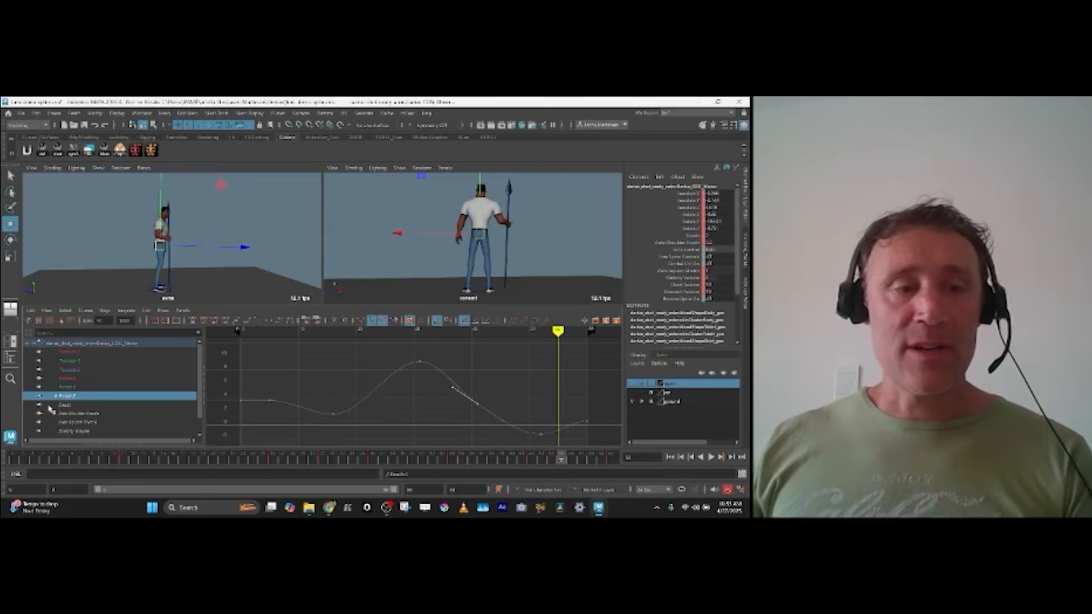
# Step: Show the curve of the COG channel directly below Rotate Z and go to the key of the opening pose
pyautogui.click(66, 404)
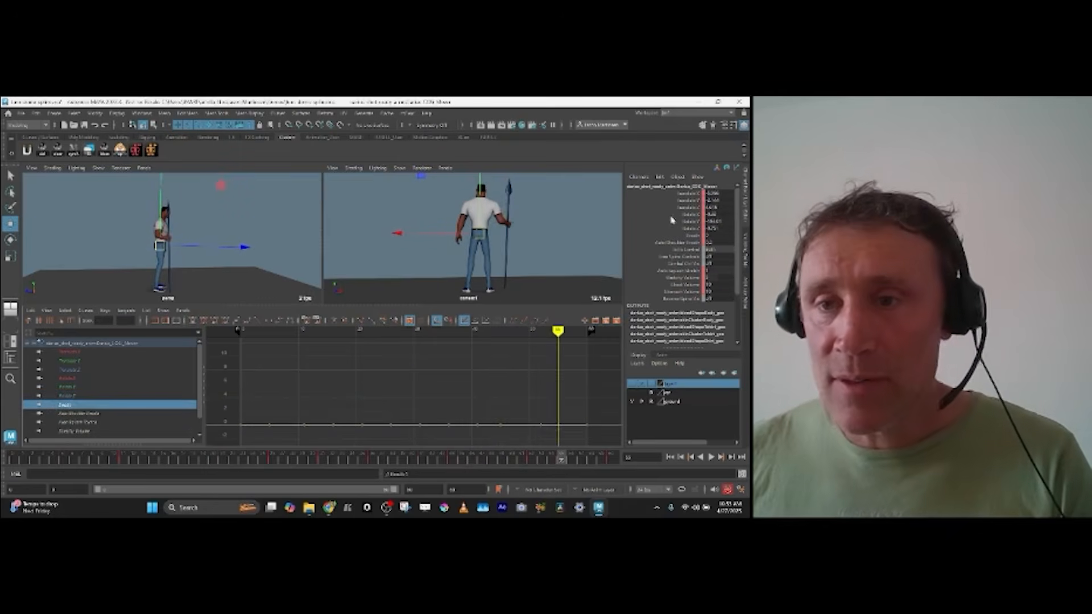
pyautogui.click(693, 235)
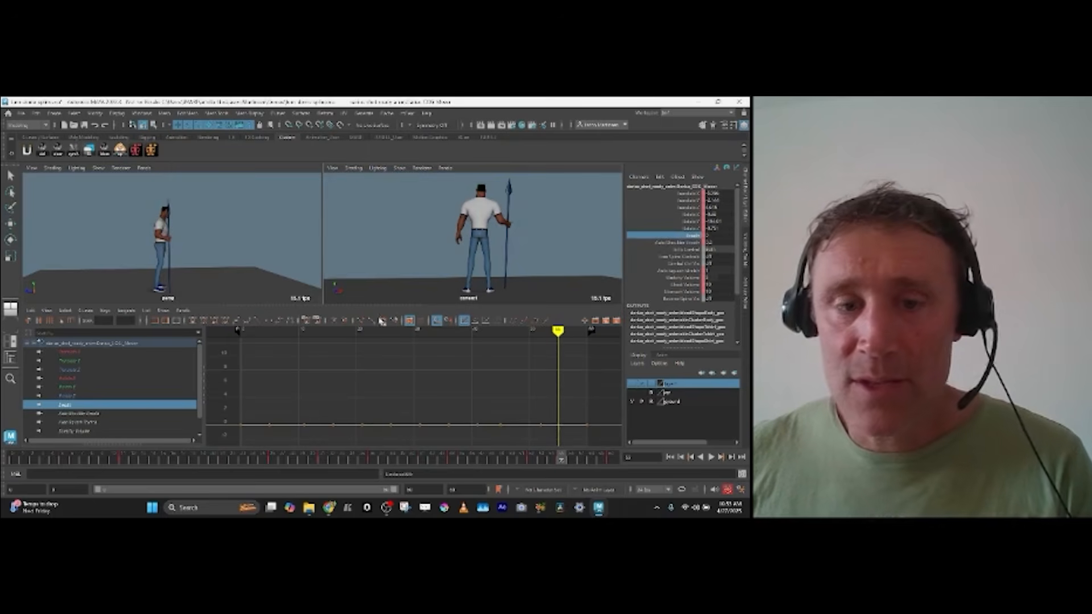
pyautogui.moveTo(110, 461)
pyautogui.mouseDown()
pyautogui.moveTo(60, 460)
pyautogui.moveTo(123, 461)
pyautogui.mouseUp()
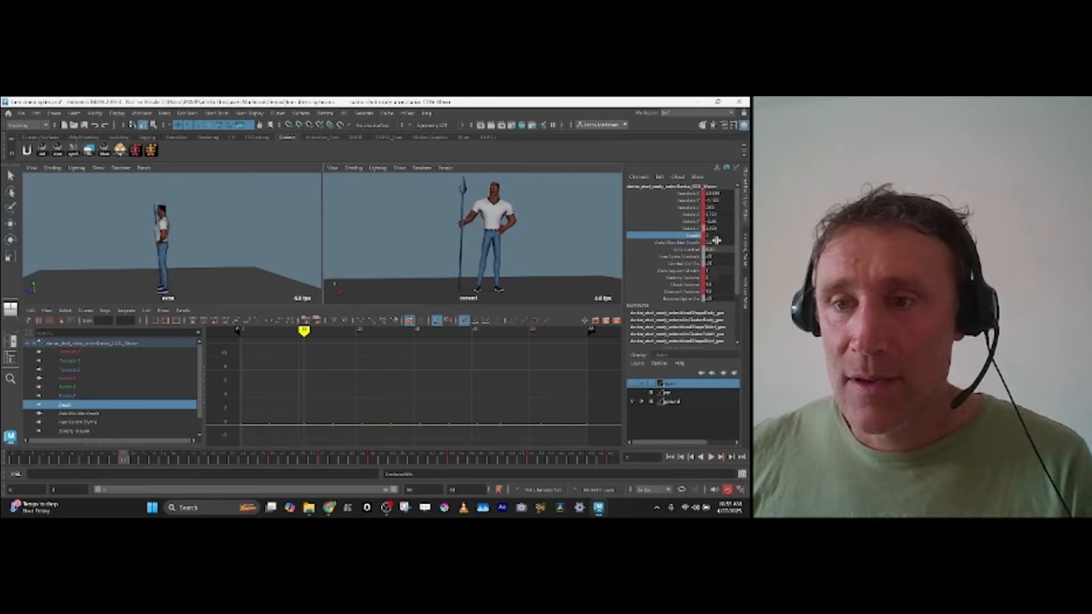
# Step: Delete the keys on the COG's second channel below Rotate Z and re-enter its value
pyautogui.rightClick(692, 245)
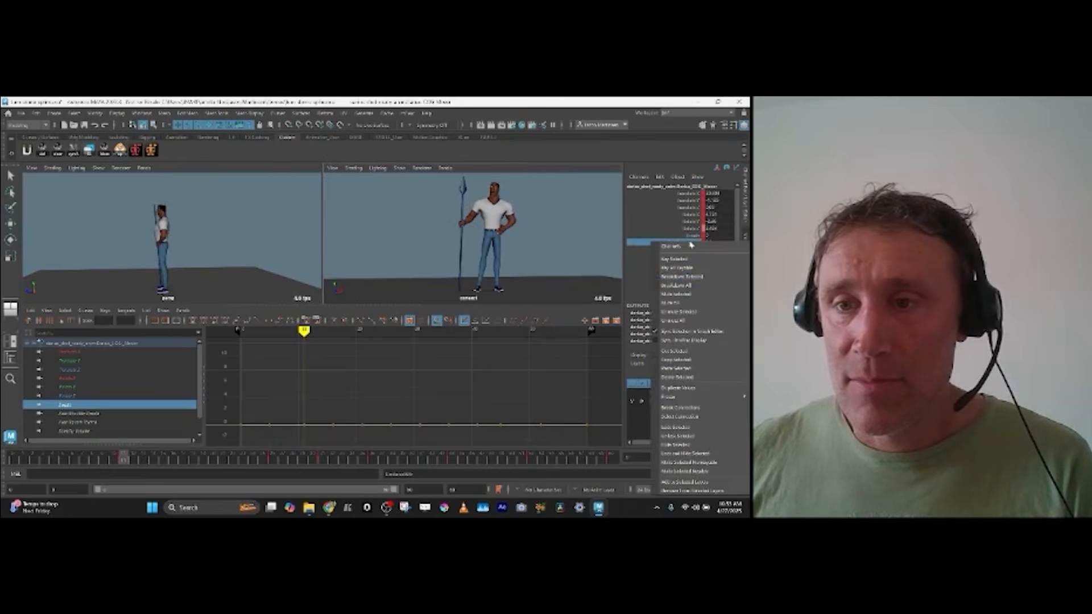
pyautogui.rightClick(689, 244)
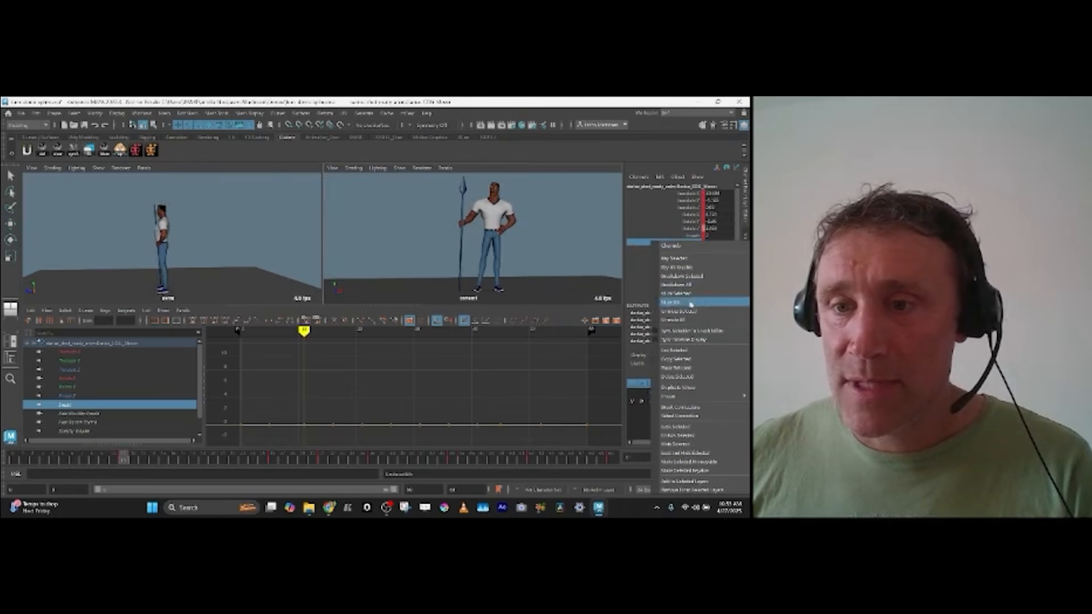
pyautogui.click(677, 376)
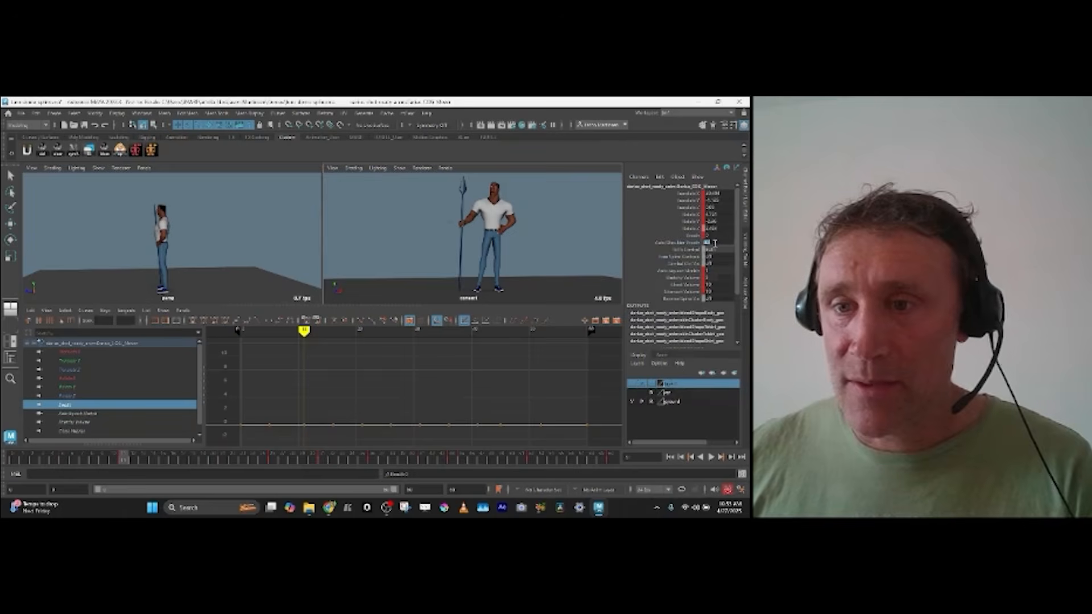
pyautogui.click(712, 244)
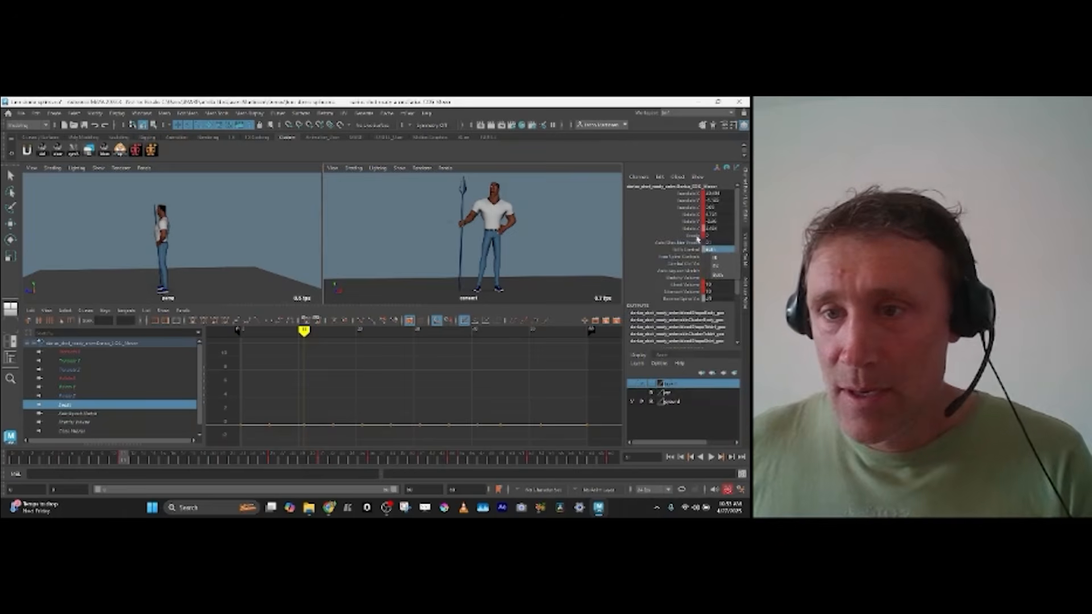
# Step: Key two rises on the channel directly below Rotate Z, about 1.5 at the opening pose and about 1.2 near the final stance
pyautogui.click(695, 237)
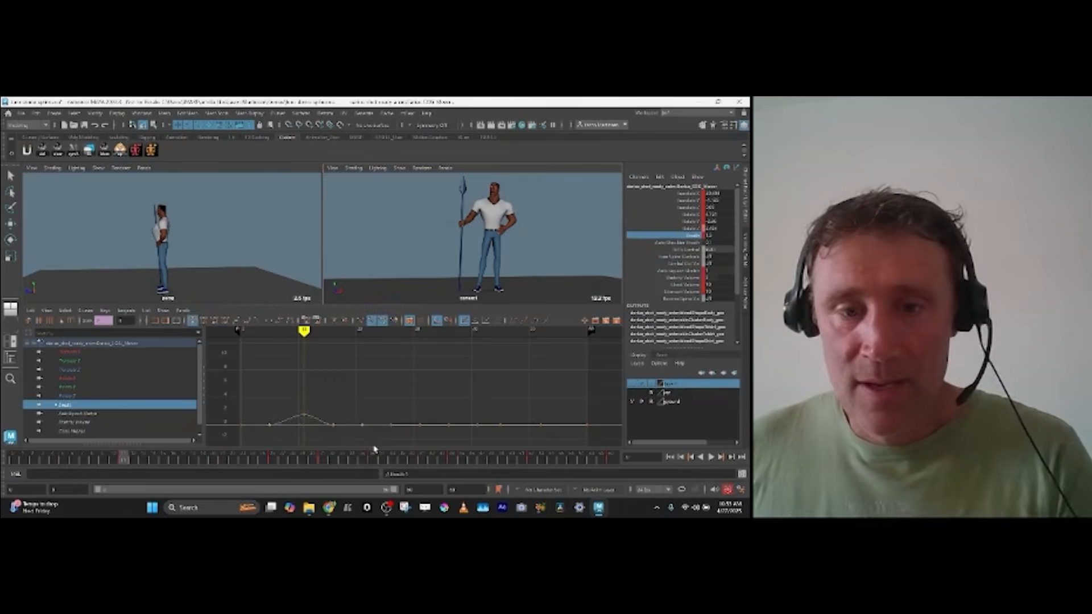
pyautogui.hotkey('alt', 'v')
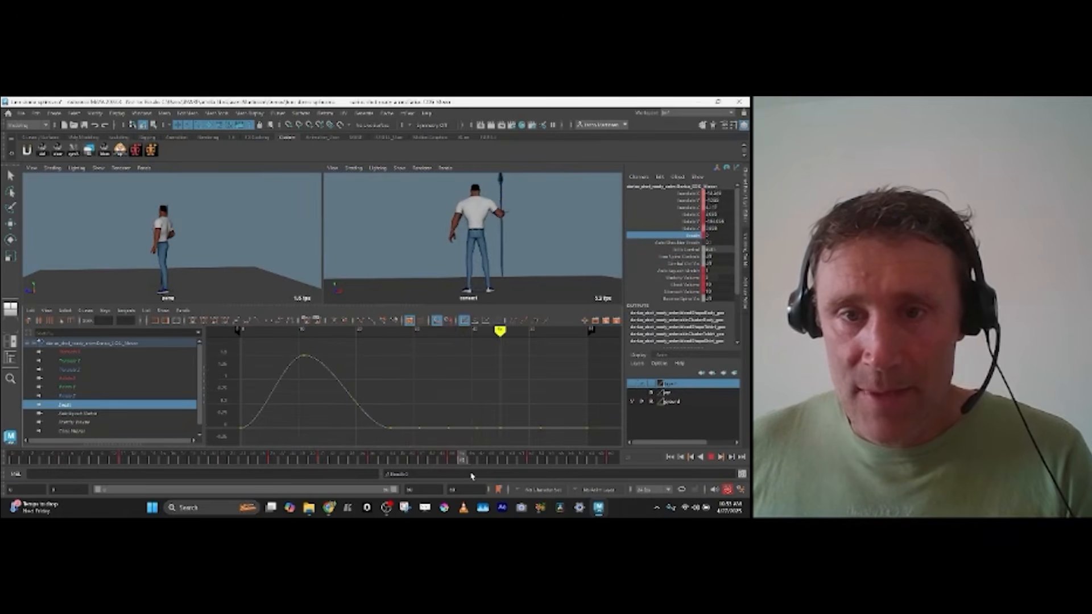
pyautogui.hotkey('alt', 'v')
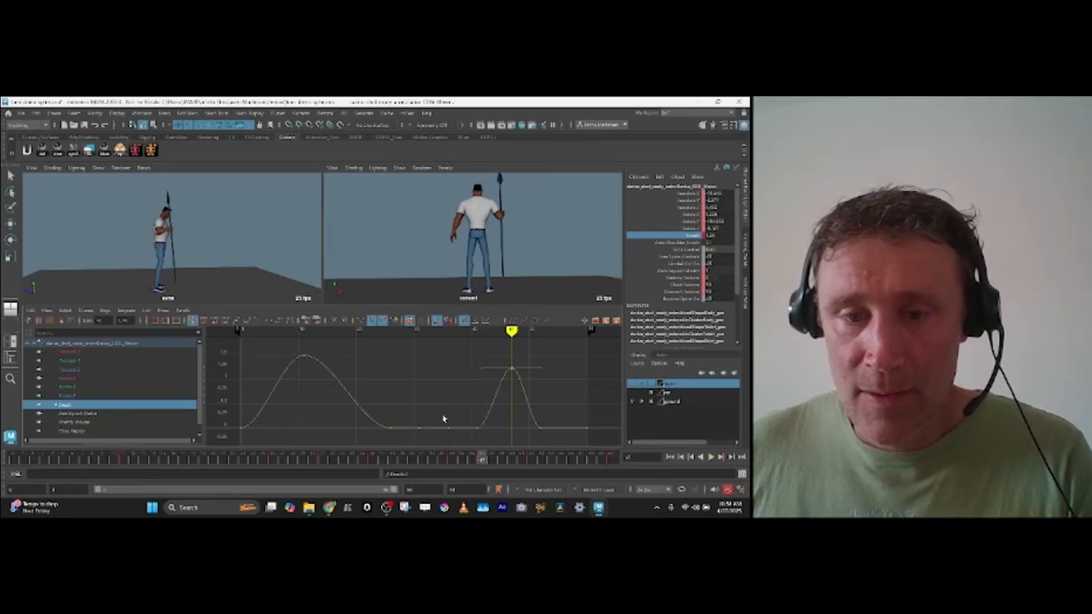
# Step: Delete the flat keys around the second rise to widen it, play the result, and show the next channel's curve
pyautogui.moveTo(534, 444); pyautogui.dragTo(592, 463)
pyautogui.press('Delete')
pyautogui.hotkey('alt', 'v')
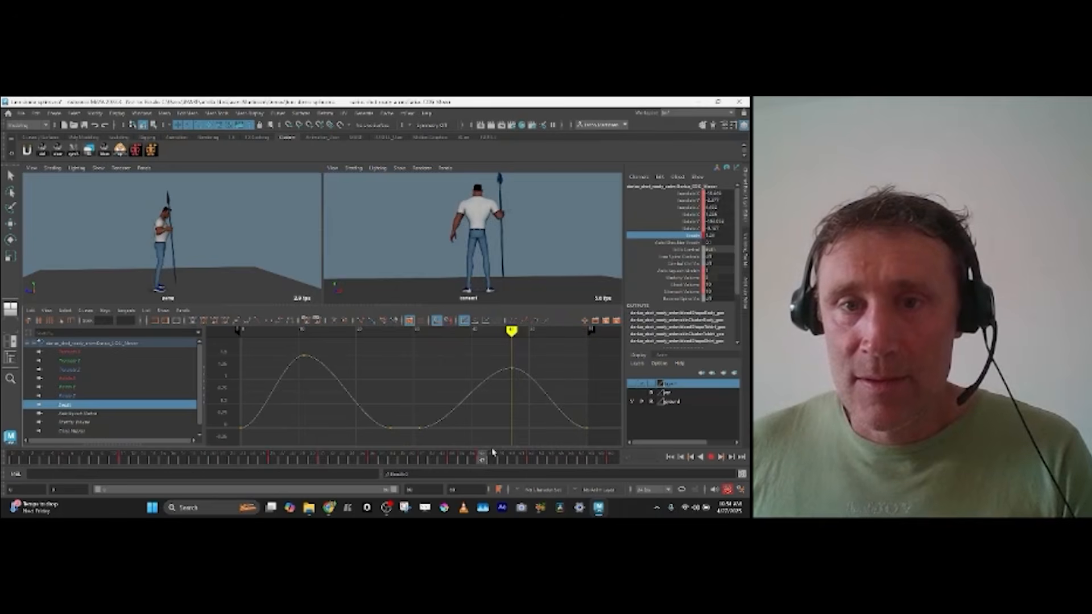
pyautogui.hotkey('alt', 'v')
pyautogui.click(87, 415)
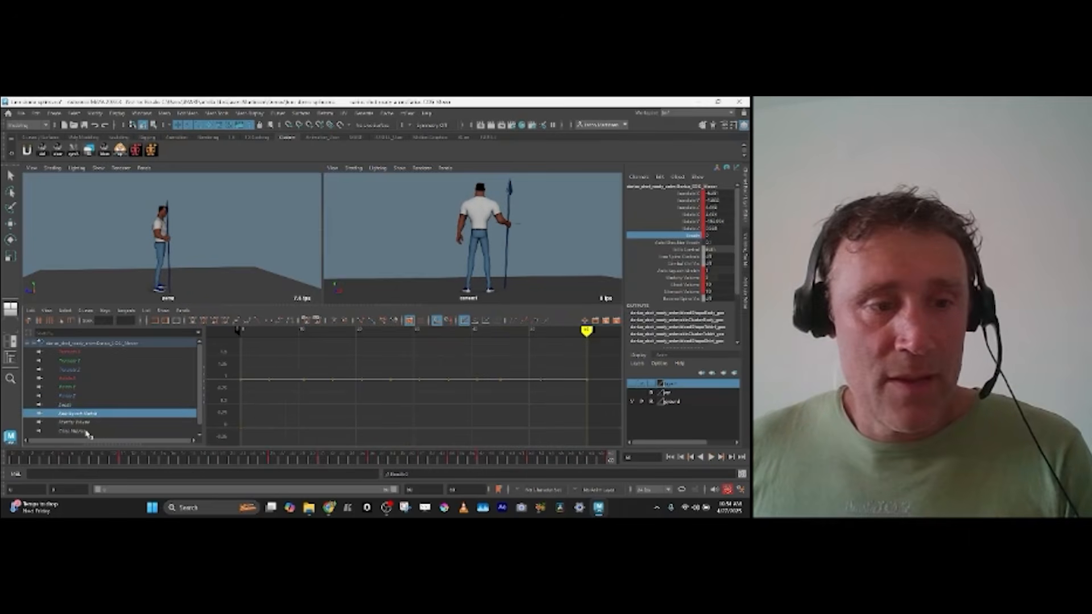
# Step: Examine the curves of the last three COG channels, show the camera view full size, and clear the selection
pyautogui.keyDown('shift'); pyautogui.click(86, 431); pyautogui.keyUp('shift')
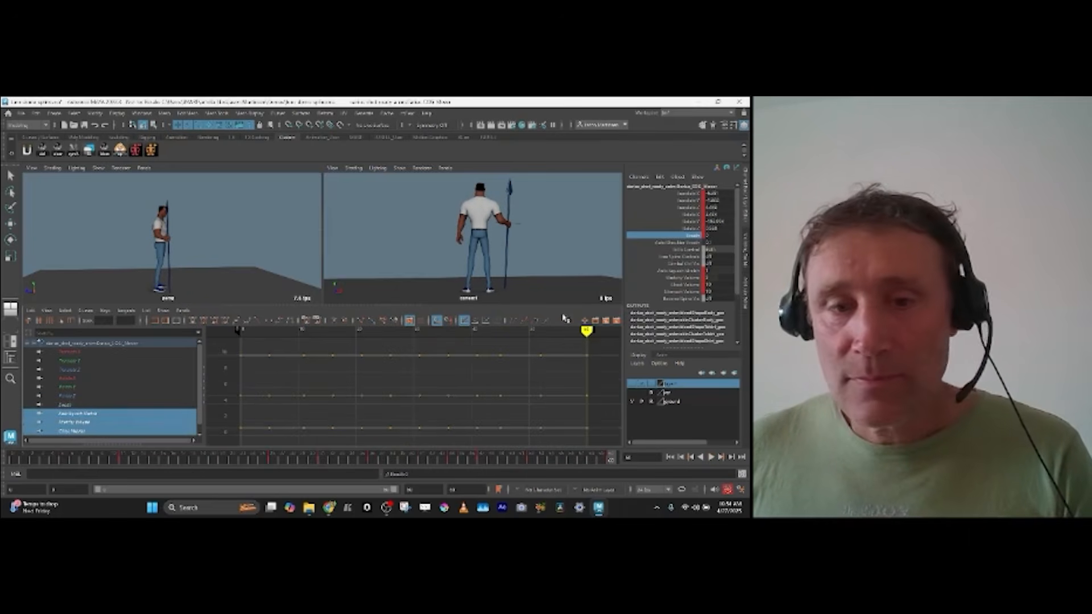
pyautogui.press('space')
pyautogui.click(451, 277)
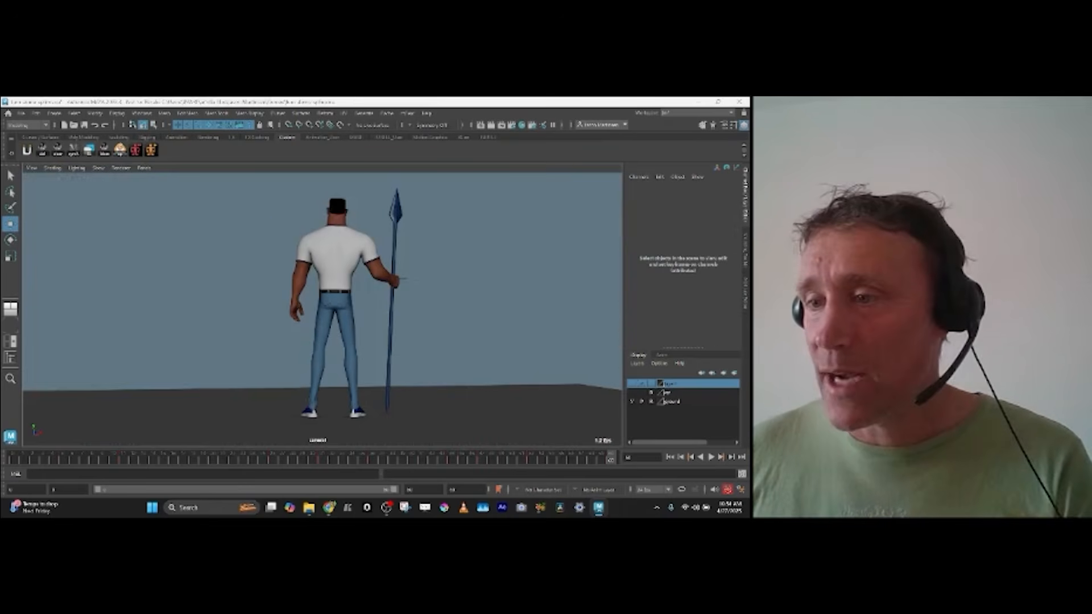
# Step: Select the left foot control and frame both feet from the front in the perspective view, ahead of the foot's turn
pyautogui.click(312, 407)
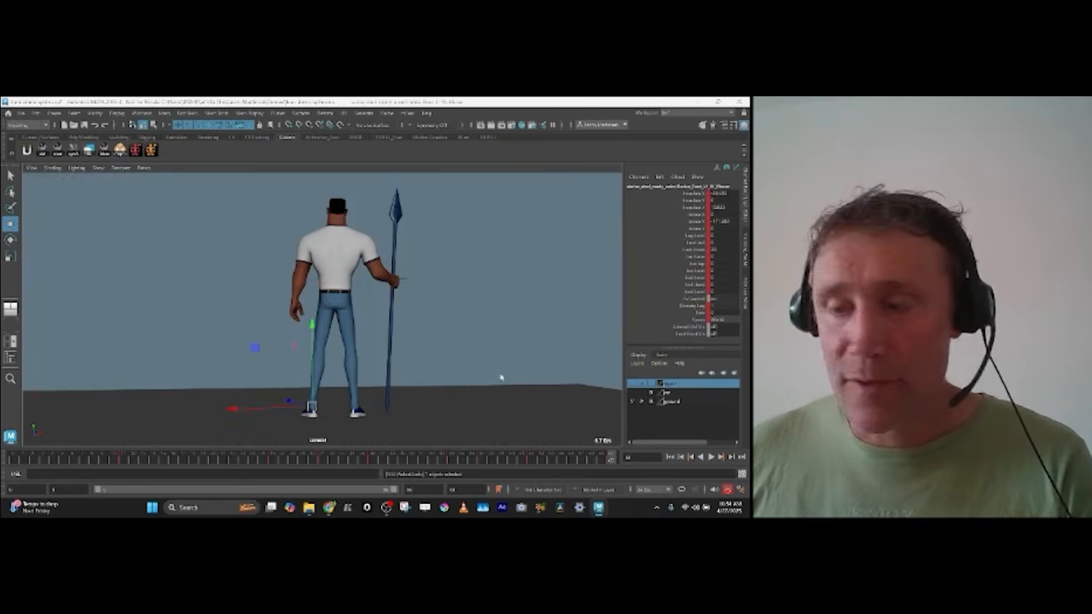
pyautogui.click(14, 456)
pyautogui.press('space')
pyautogui.press('space')
pyautogui.press('f')
pyautogui.keyDown('alt'); pyautogui.moveTo(412, 315); pyautogui.dragTo(305, 308, button='right'); pyautogui.keyUp('alt')
pyautogui.moveTo(305, 308)
pyautogui.keyDown('alt'); pyautogui.mouseDown()
pyautogui.moveTo(259, 317)
pyautogui.moveTo(295, 324)
pyautogui.mouseUp(); pyautogui.keyUp('alt')
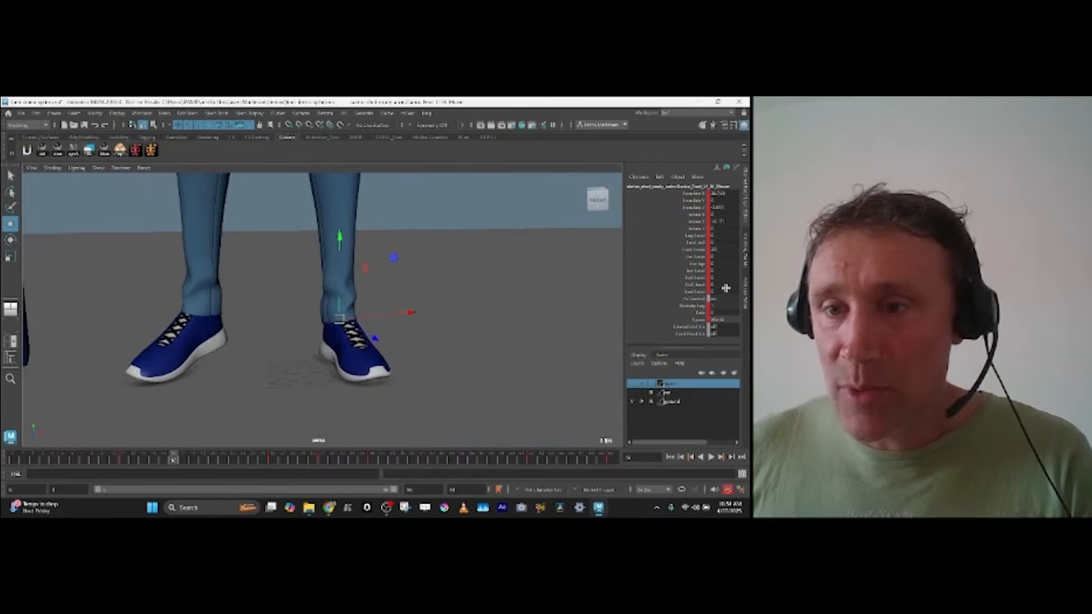
# Step: Try a slight negative offset on the left foot's third Toe channel before the step and play it back
pyautogui.click(698, 271)
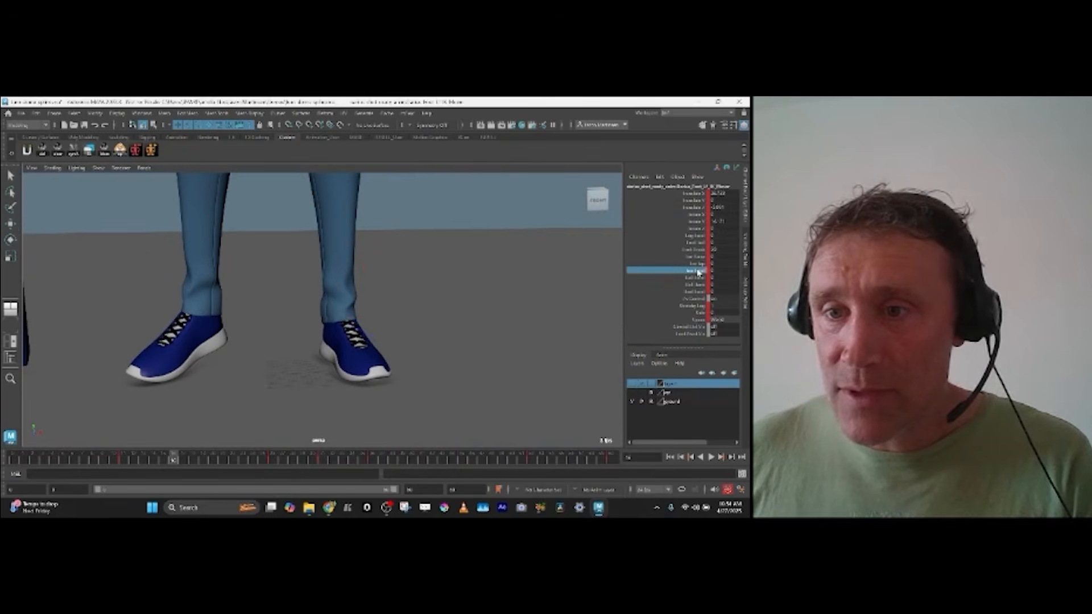
pyautogui.moveTo(506, 302); pyautogui.dragTo(506, 299, button='middle')
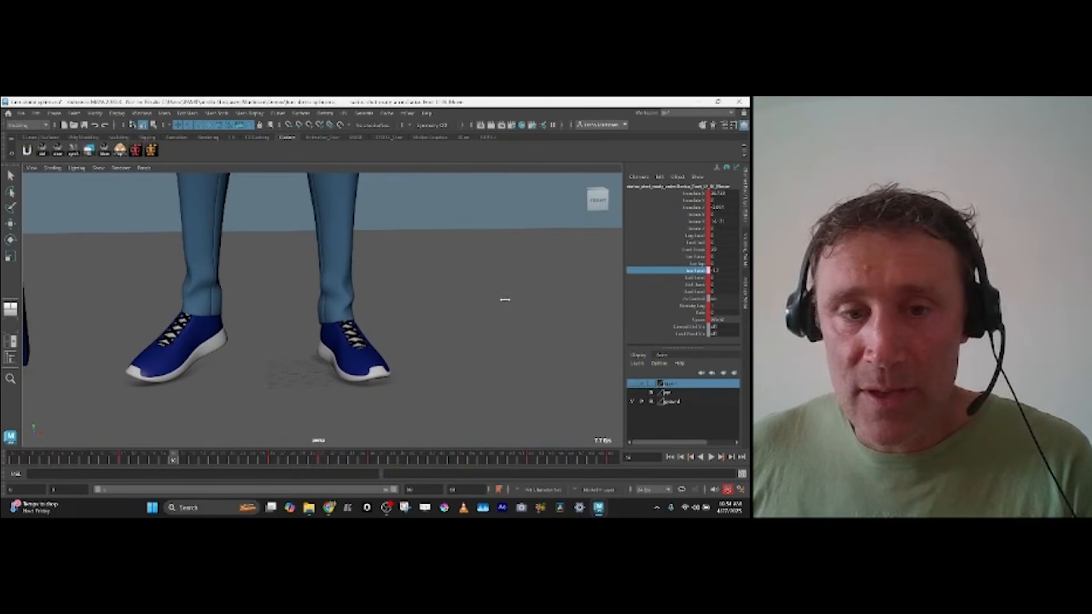
pyautogui.hotkey('alt', 'v')
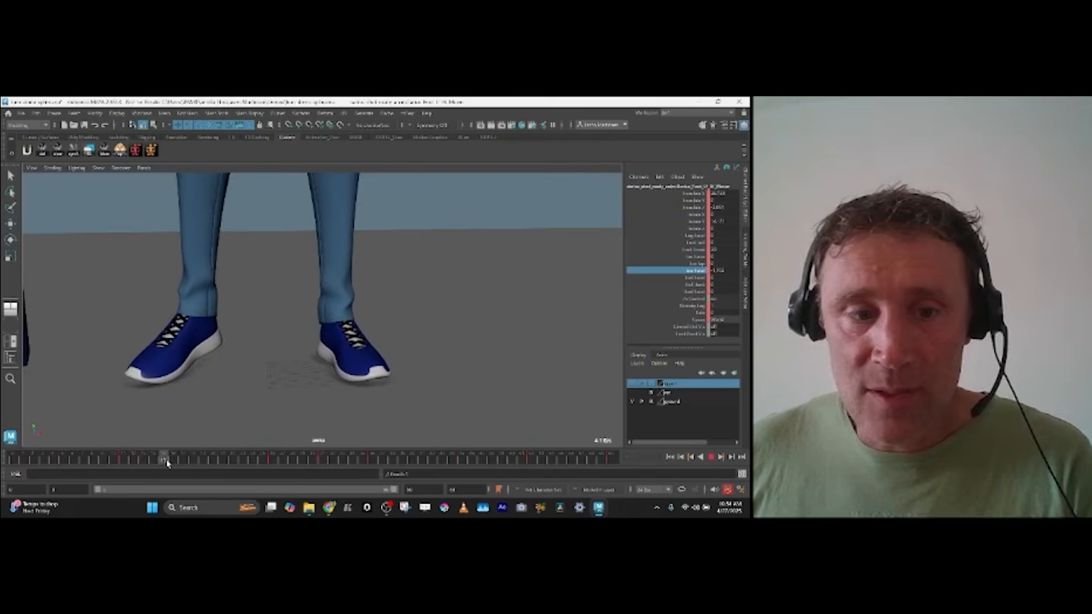
pyautogui.hotkey('alt', 'v')
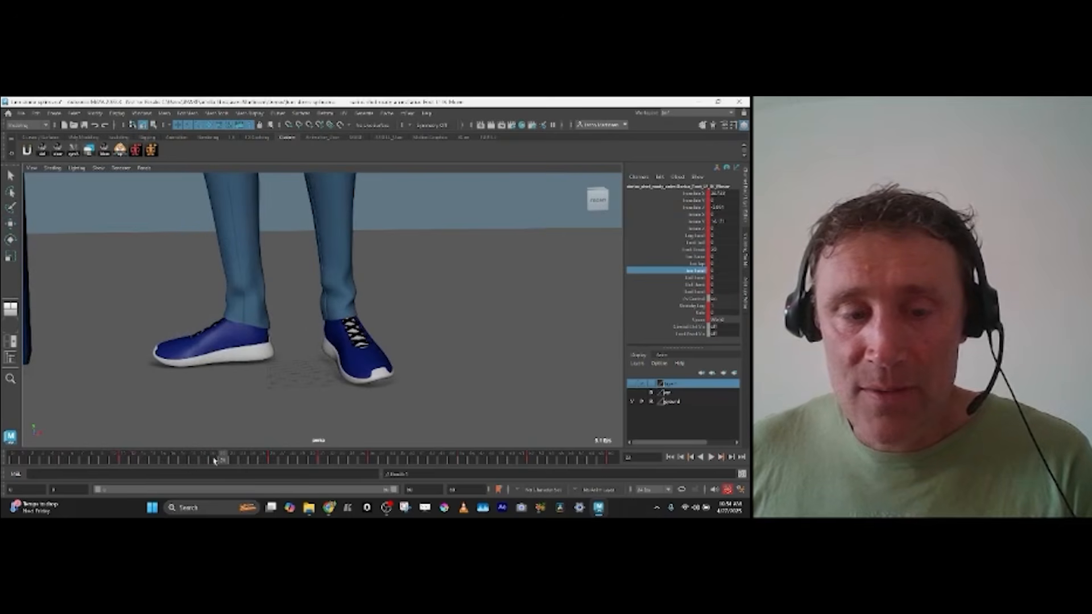
pyautogui.press(',')
pyautogui.press('.')
pyautogui.press('.')
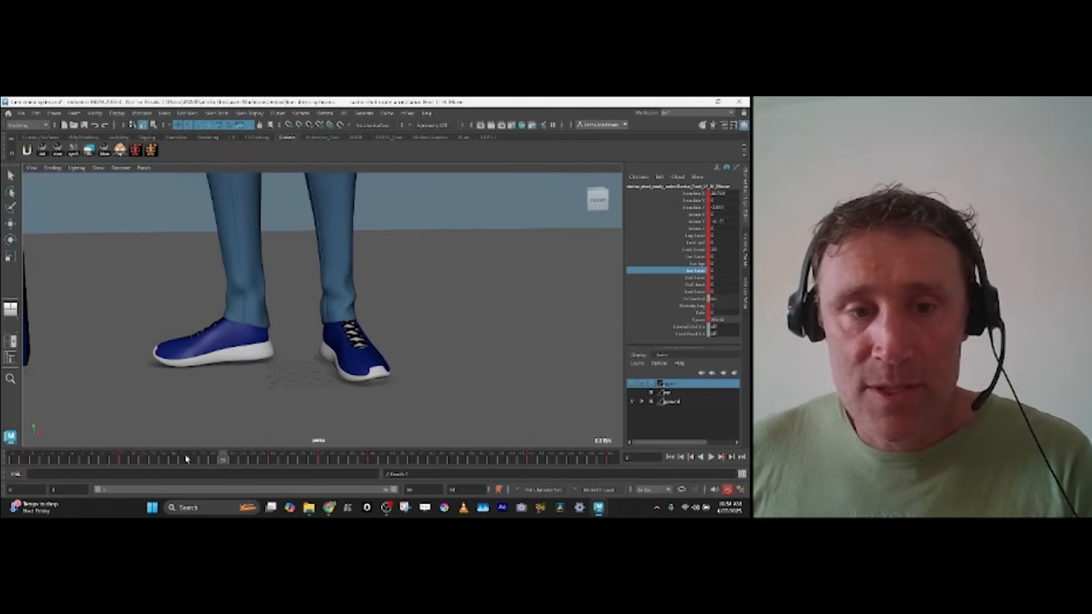
pyautogui.click(174, 459)
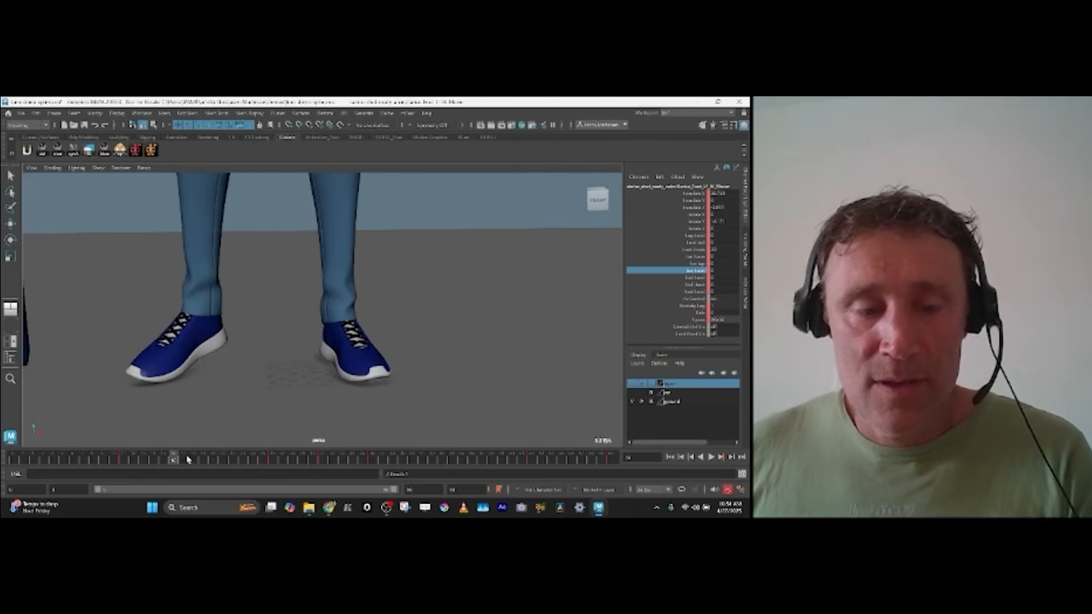
# Step: A few frames further on, key the left foot's third Toe channel at about -1.2 and raise its Foot Roll slightly
pyautogui.moveTo(195, 459)
pyautogui.mouseDown()
pyautogui.moveTo(259, 455)
pyautogui.moveTo(203, 458)
pyautogui.mouseUp()
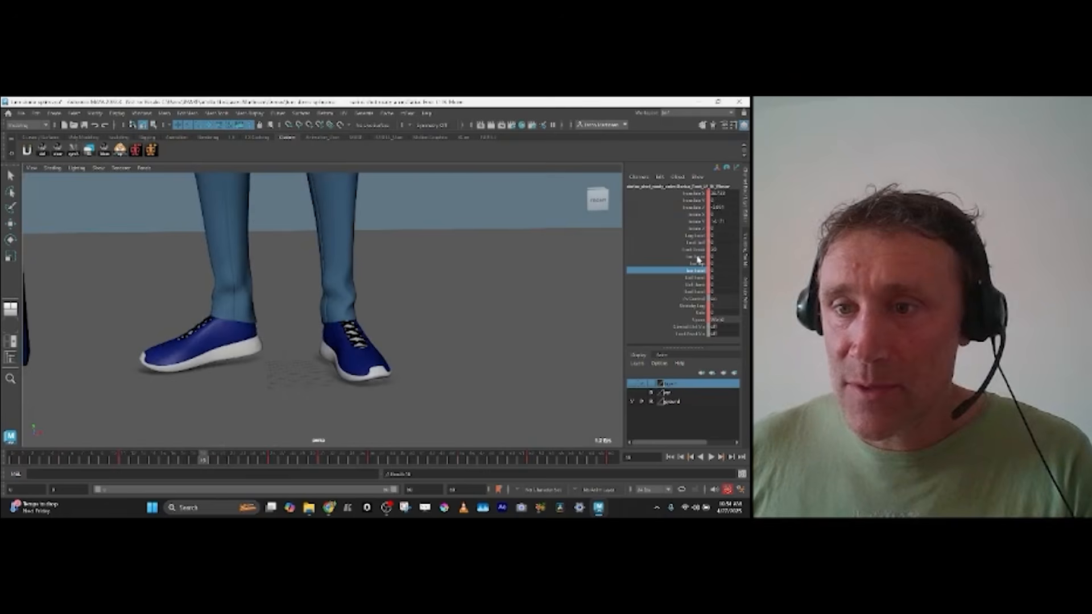
pyautogui.moveTo(461, 336); pyautogui.dragTo(453, 334, button='middle')
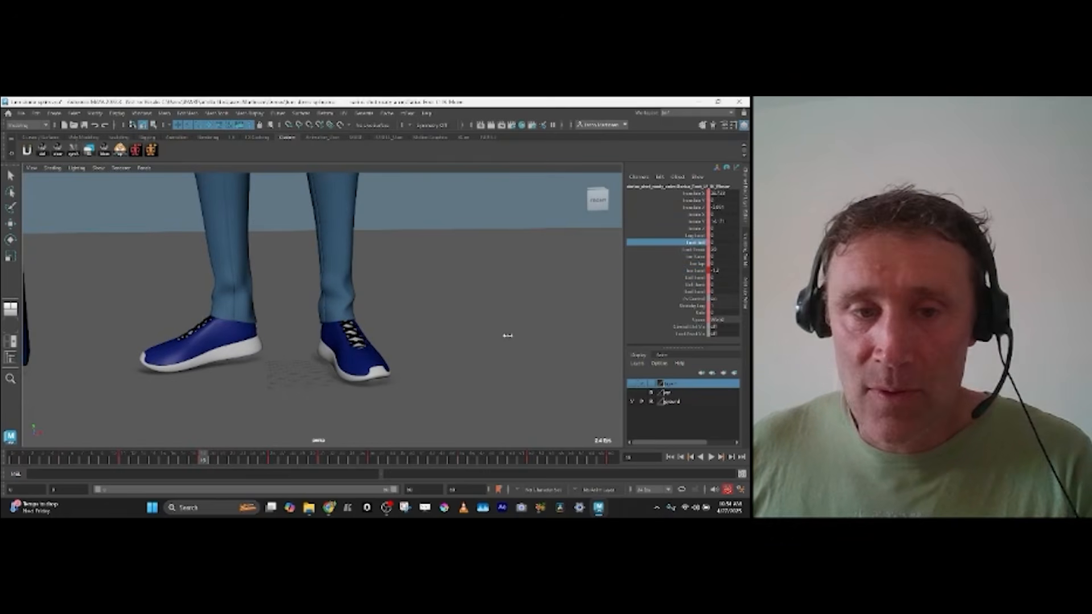
pyautogui.hotkey('alt', '.')
pyautogui.hotkey('alt', '.')
pyautogui.hotkey('alt', '.')
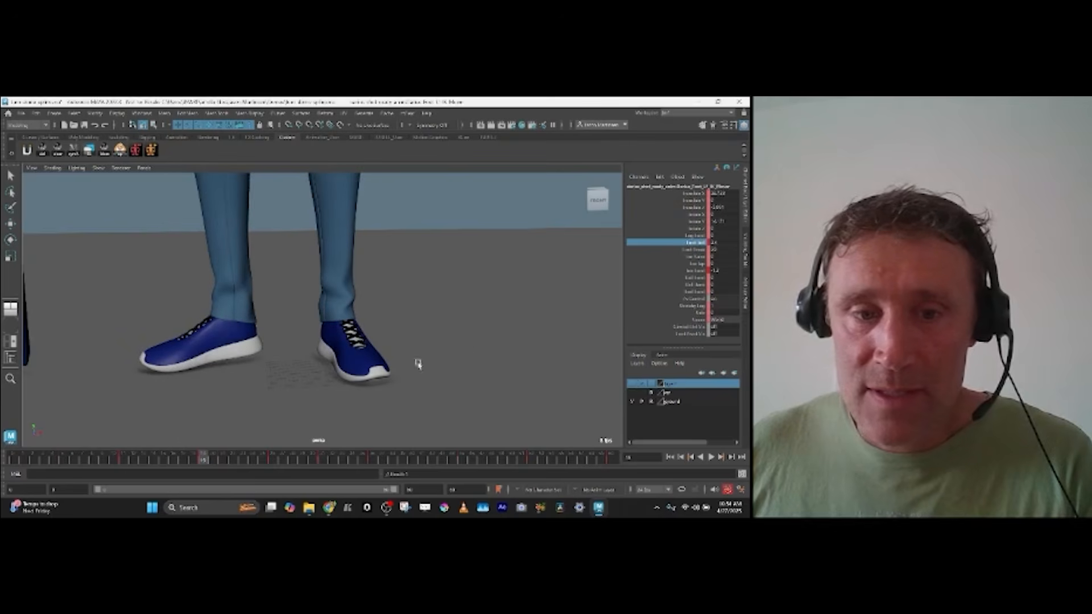
# Step: Step back and forth through the frames following the new left foot key to examine how the foot prepares to lift
pyautogui.hotkey('alt', '.')
pyautogui.hotkey('alt', '.')
pyautogui.hotkey('alt', '.')
pyautogui.hotkey('alt', '.')
pyautogui.hotkey('alt', '.')
pyautogui.hotkey('alt', '.')
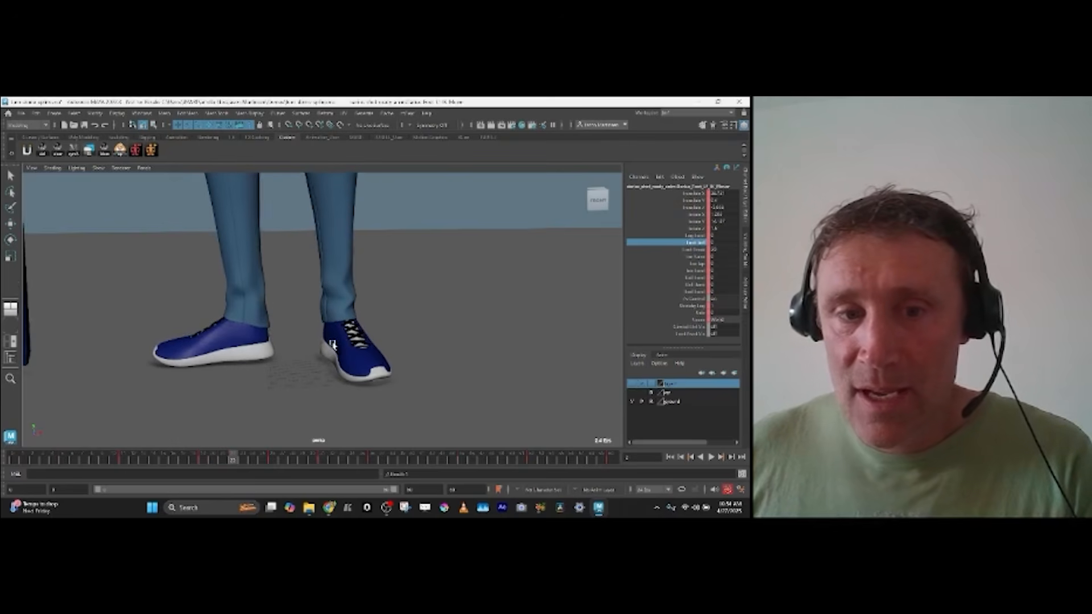
pyautogui.hotkey('alt', ',')
pyautogui.hotkey('alt', ',')
pyautogui.hotkey('alt', ',')
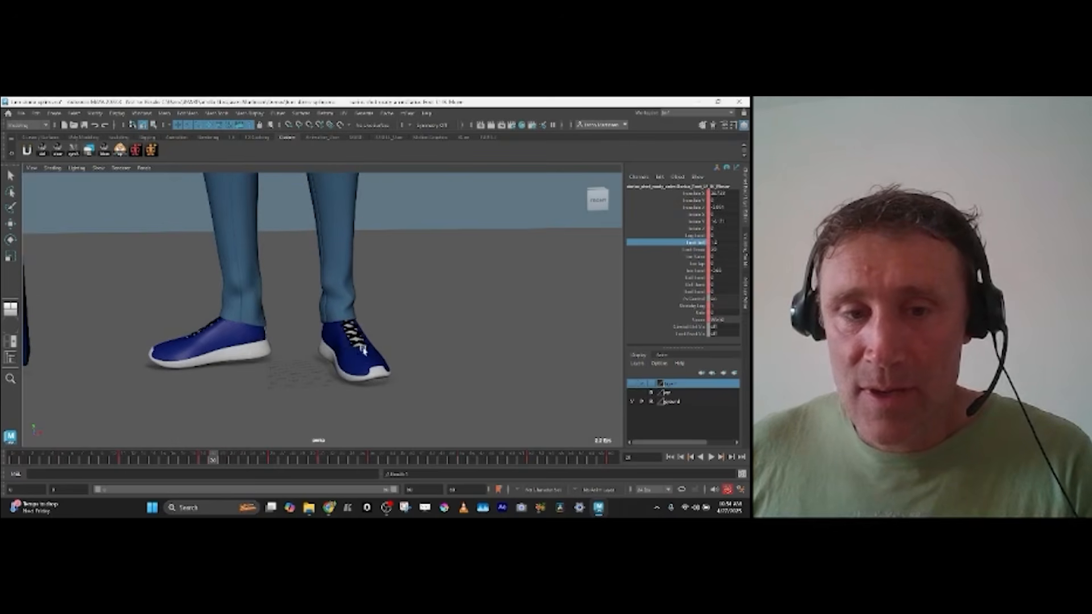
pyautogui.hotkey('alt', ',')
pyautogui.hotkey('alt', ',')
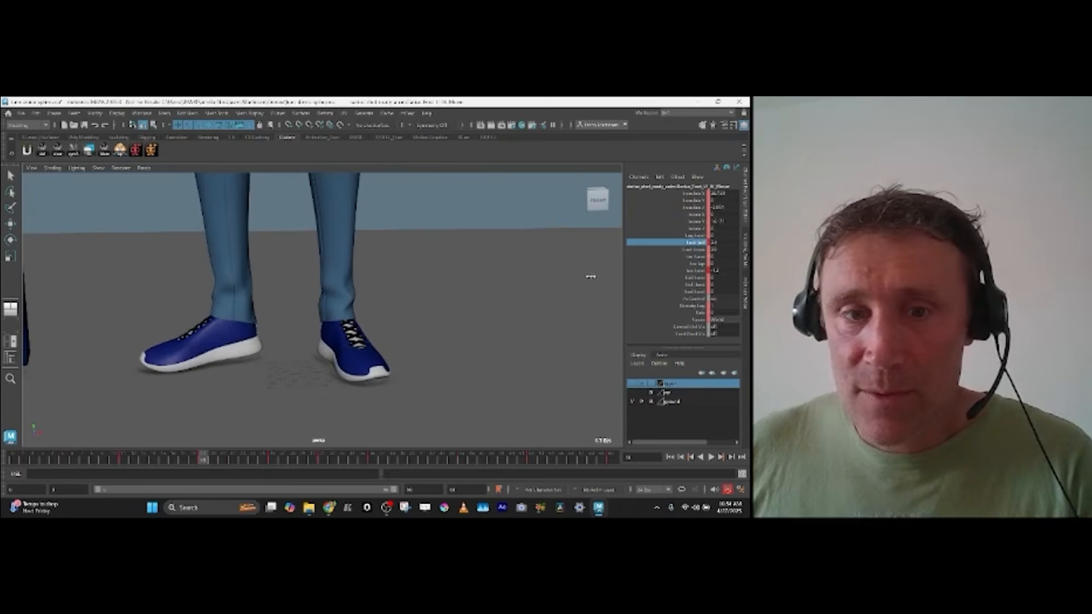
pyautogui.hotkey('alt', '.')
pyautogui.hotkey('alt', '.')
pyautogui.hotkey('alt', '.')
pyautogui.hotkey('alt', '.')
pyautogui.hotkey('alt', '.')
pyautogui.hotkey('alt', '.')
pyautogui.hotkey('alt', '.')
pyautogui.hotkey('alt', '.')
pyautogui.hotkey('alt', '.')
pyautogui.hotkey('alt', '.')
pyautogui.hotkey('alt', ',')
pyautogui.hotkey('alt', ',')
pyautogui.hotkey('alt', ',')
pyautogui.hotkey('alt', ',')
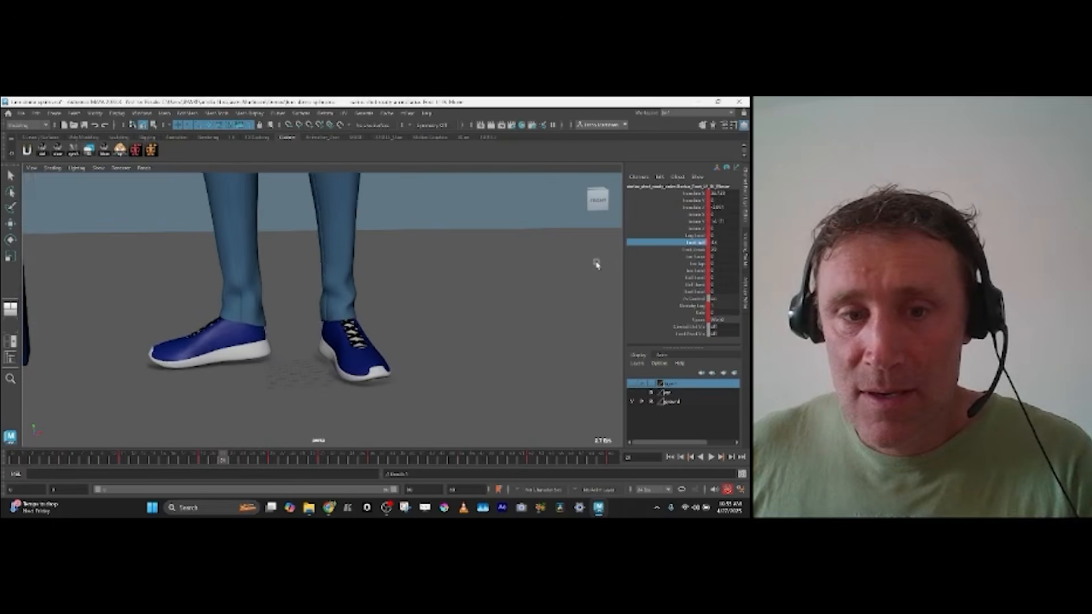
# Step: Key a small positive offset on the left foot's third Toe channel just before lift-off and return to the roll key
pyautogui.hotkey('alt', '.')
pyautogui.hotkey('alt', '.')
pyautogui.hotkey('alt', '.')
pyautogui.hotkey('alt', '.')
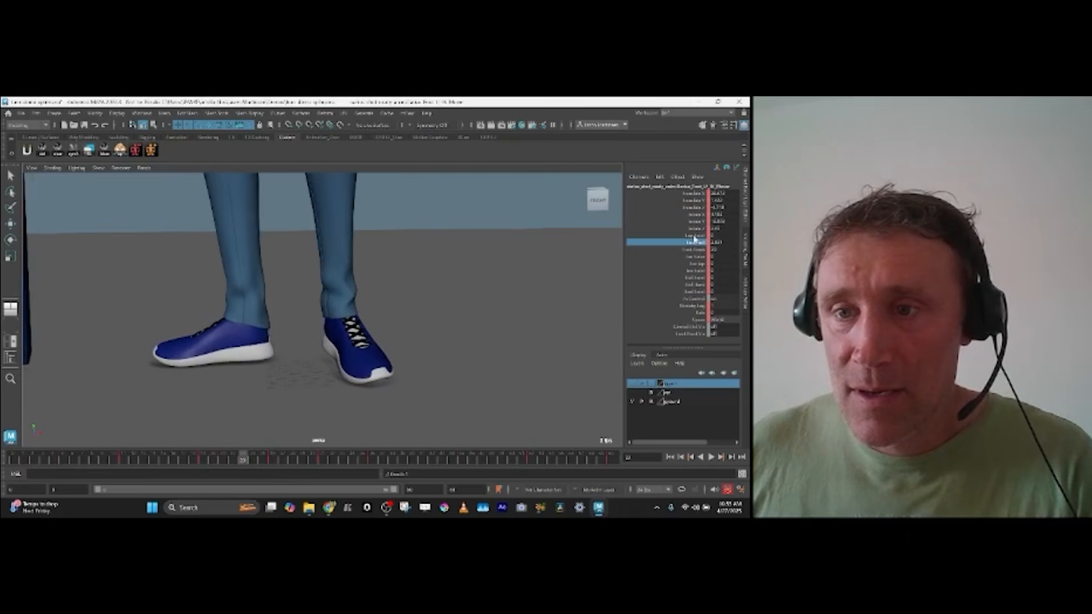
pyautogui.moveTo(551, 282); pyautogui.dragTo(561, 282, button='middle')
pyautogui.hotkey('alt', ',')
pyautogui.hotkey('alt', ',')
pyautogui.hotkey('alt', ',')
pyautogui.hotkey('alt', ',')
pyautogui.hotkey('alt', ',')
pyautogui.hotkey('alt', ',')
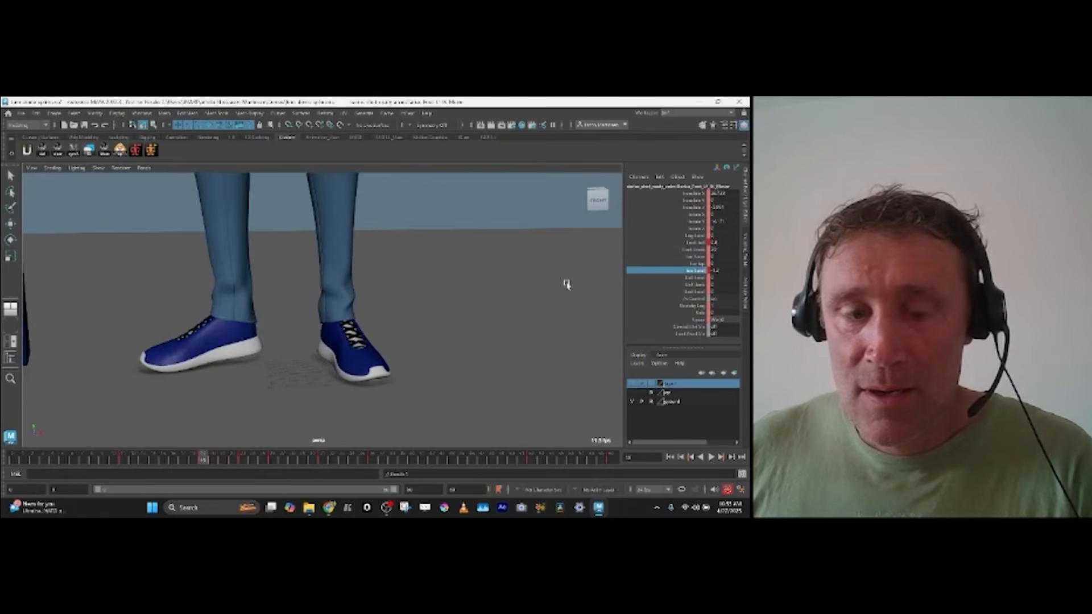
# Step: Examine the left foot's toe pivot frame by frame around the roll key
pyautogui.hotkey('alt', '.')
pyautogui.hotkey('alt', '.')
pyautogui.hotkey('alt', ',')
pyautogui.hotkey('alt', ',')
pyautogui.hotkey('alt', ',')
pyautogui.hotkey('alt', '.')
pyautogui.hotkey('alt', '.')
pyautogui.moveTo(206, 458); pyautogui.dragTo(192, 459)
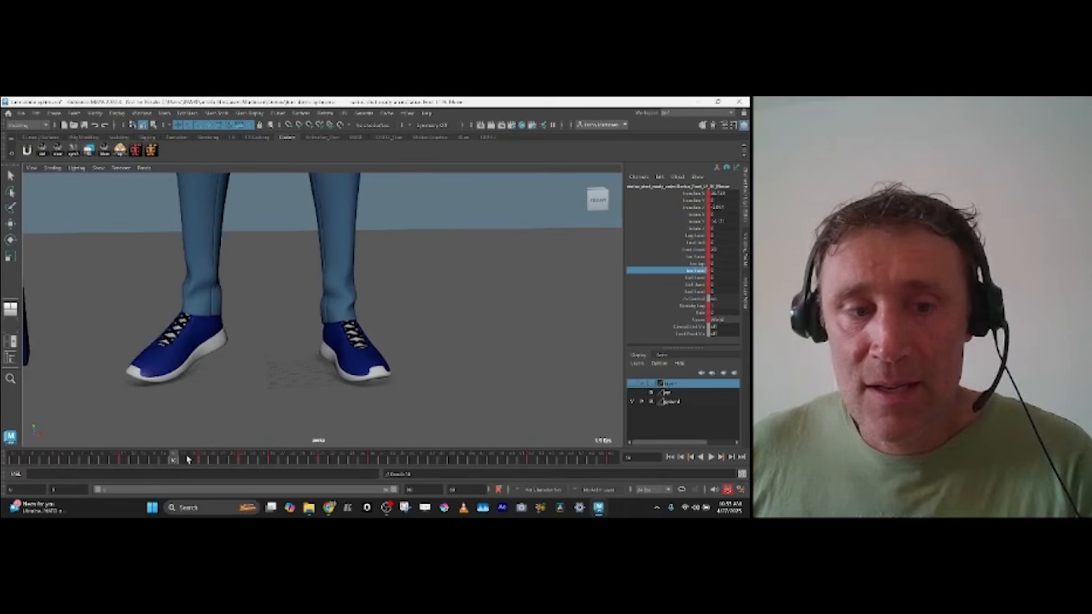
pyautogui.hotkey('alt', '.')
pyautogui.hotkey('alt', '.')
pyautogui.hotkey('alt', '.')
pyautogui.hotkey('alt', '.')
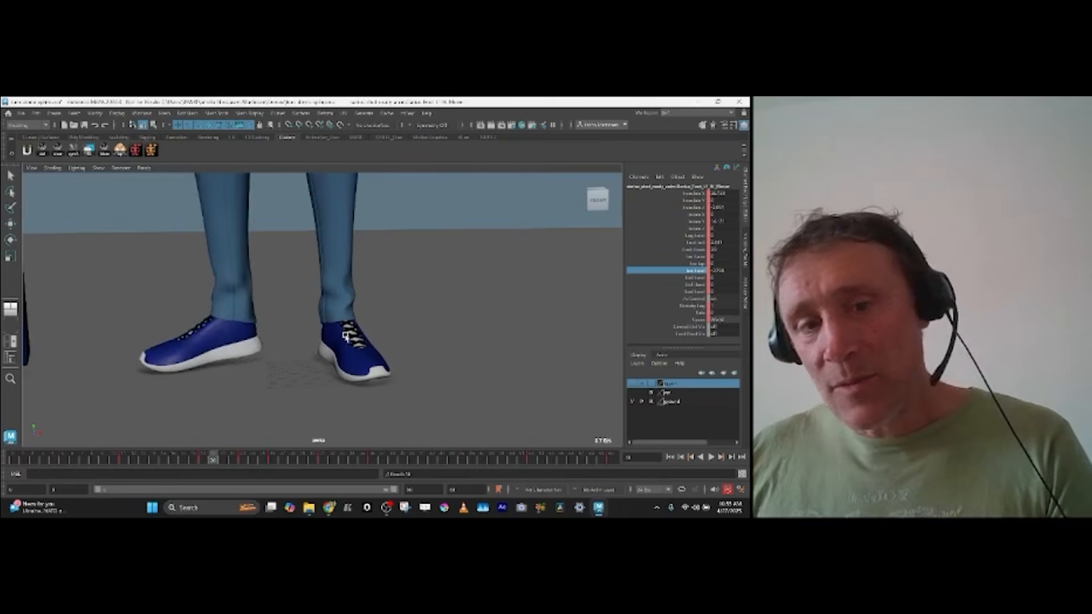
# Step: Step through the left foot's lift-off and swing to examine its rotation and path
pyautogui.hotkey('alt', '.')
pyautogui.hotkey('alt', '.')
pyautogui.hotkey('alt', '.')
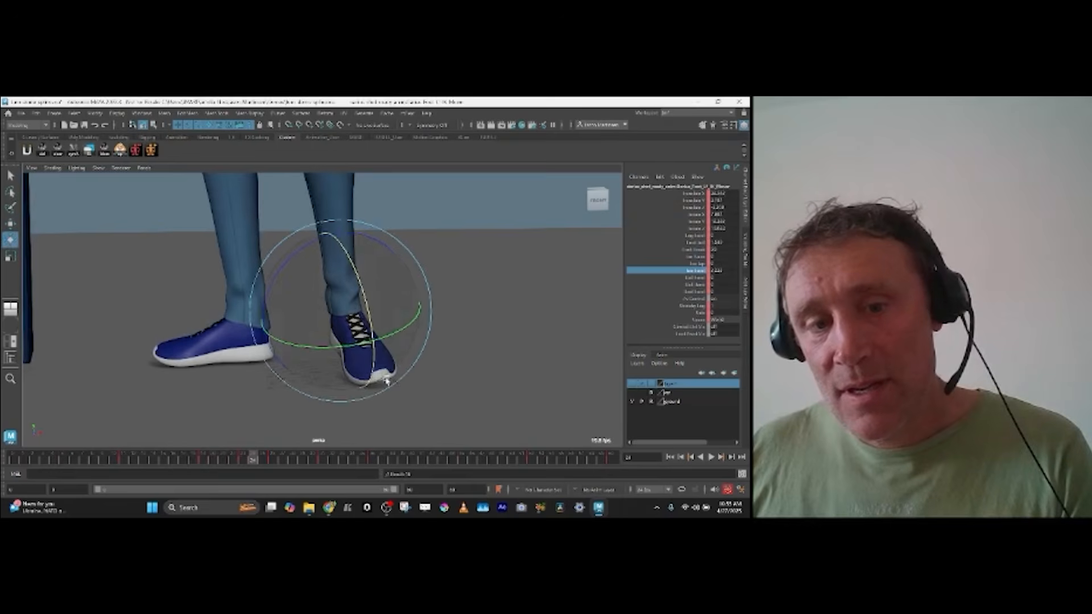
pyautogui.hotkey('alt', '.')
pyautogui.hotkey('alt', '.')
pyautogui.hotkey('alt', '.')
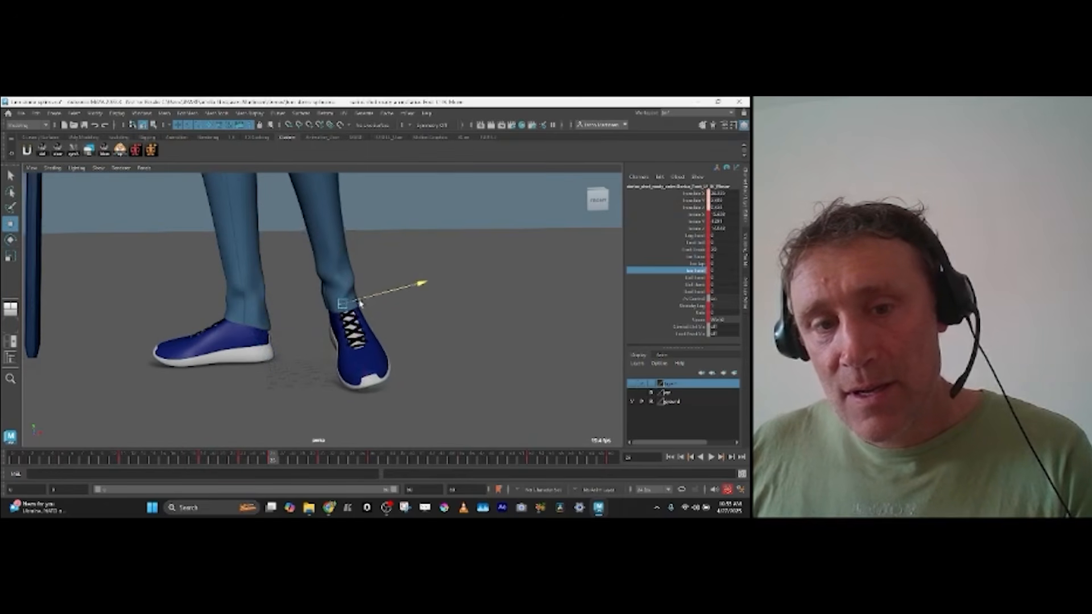
pyautogui.hotkey('alt', '.')
pyautogui.hotkey('alt', '.')
pyautogui.hotkey('alt', '.')
pyautogui.hotkey('alt', '.')
pyautogui.hotkey('alt', '.')
pyautogui.hotkey('alt', '.')
pyautogui.hotkey('alt', '.')
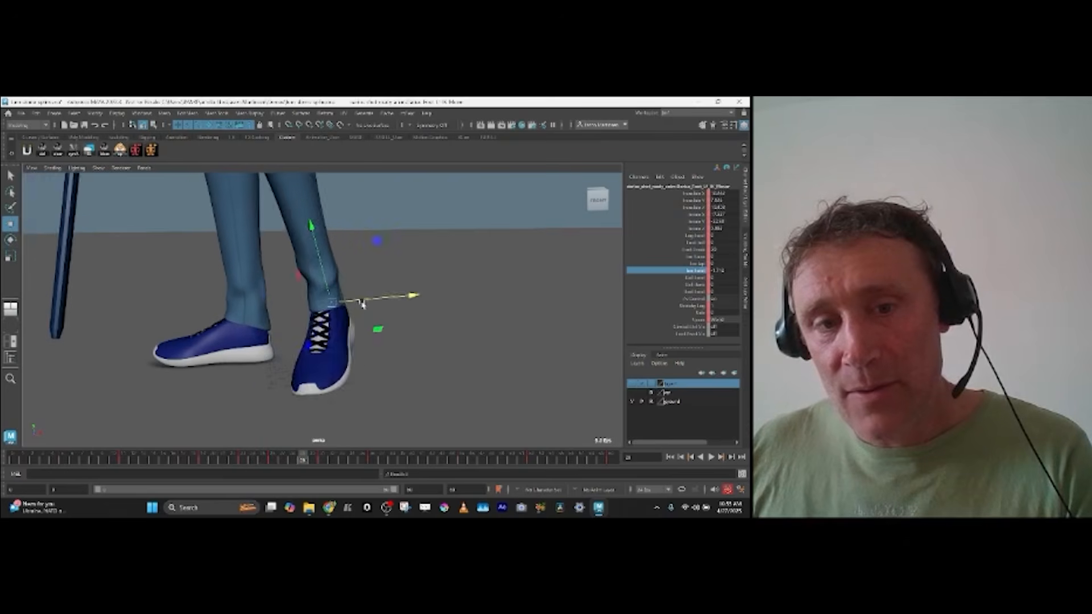
pyautogui.hotkey('alt', '.')
pyautogui.hotkey('alt', '.')
pyautogui.hotkey('alt', '.')
pyautogui.hotkey('alt', '.')
pyautogui.hotkey('alt', '.')
pyautogui.hotkey('alt', '.')
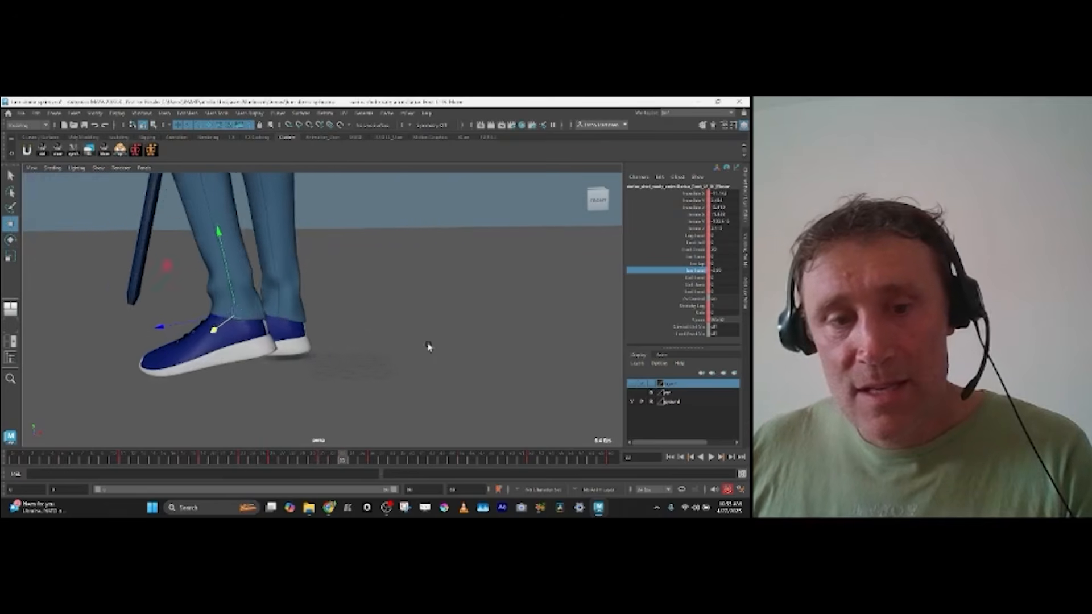
pyautogui.hotkey('alt', ',')
pyautogui.hotkey('alt', ',')
pyautogui.hotkey('alt', ',')
pyautogui.hotkey('alt', ',')
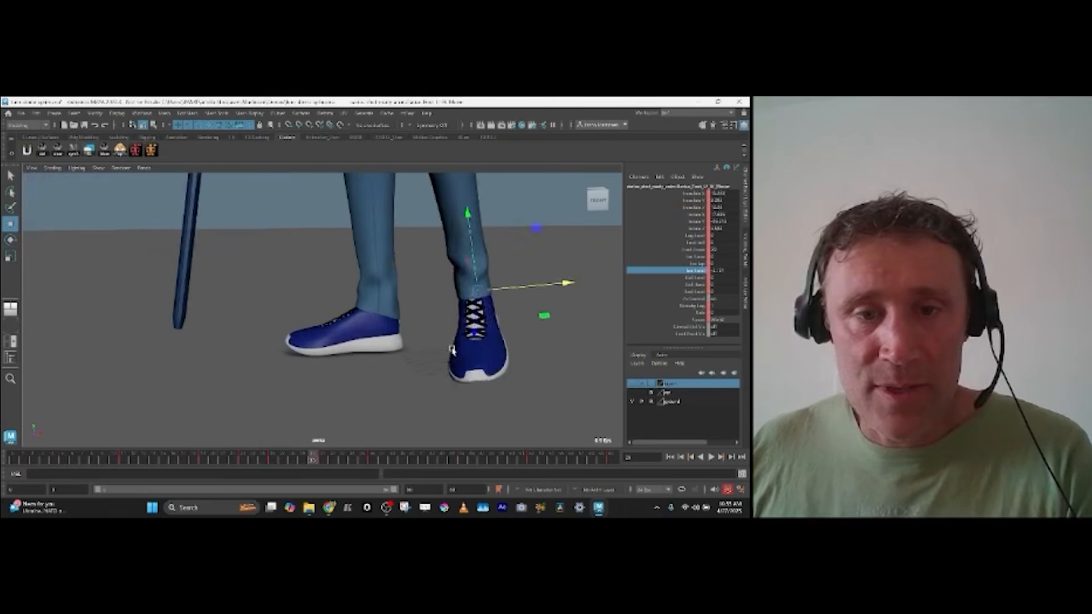
# Step: Examine the left foot's landing from the side, comparing the frames before and after ground contact
pyautogui.hotkey('alt', '.')
pyautogui.hotkey('alt', '.')
pyautogui.hotkey('alt', '.')
pyautogui.hotkey('alt', '.')
pyautogui.keyDown('alt'); pyautogui.moveTo(405, 355); pyautogui.dragTo(434, 348); pyautogui.keyUp('alt')
pyautogui.hotkey('alt', '.')
pyautogui.hotkey('alt', '.')
pyautogui.hotkey('alt', '.')
pyautogui.hotkey('alt', ',')
pyautogui.hotkey('alt', ',')
pyautogui.hotkey('alt', ',')
pyautogui.hotkey('alt', ',')
pyautogui.hotkey('alt', ',')
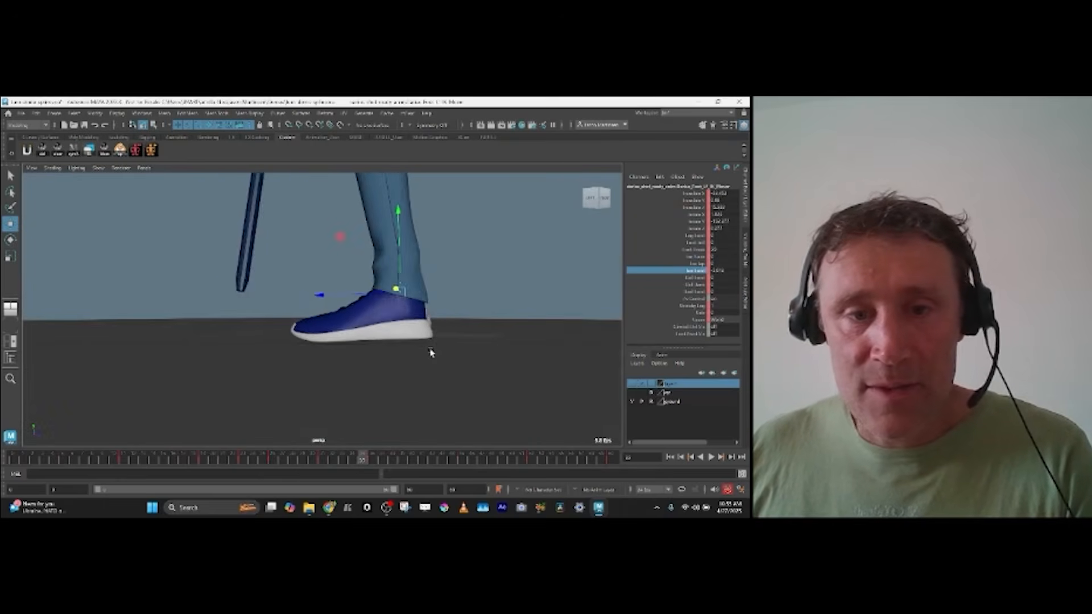
pyautogui.hotkey('alt', '.')
pyautogui.hotkey('alt', '.')
pyautogui.hotkey('alt', '.')
pyautogui.hotkey('alt', '.')
pyautogui.hotkey('alt', '.')
pyautogui.hotkey('alt', ',')
pyautogui.hotkey('alt', ',')
pyautogui.hotkey('alt', ',')
pyautogui.hotkey('alt', ',')
pyautogui.hotkey('alt', '.')
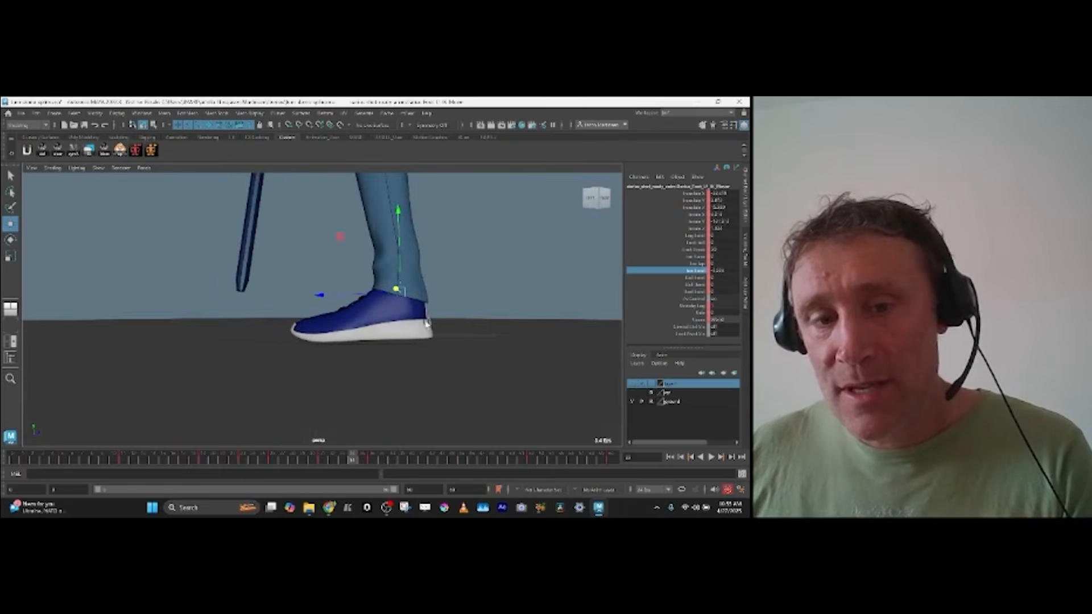
pyautogui.hotkey('alt', '.')
pyautogui.hotkey('alt', '.')
pyautogui.hotkey('alt', '.')
pyautogui.hotkey('alt', '.')
pyautogui.hotkey('alt', ',')
pyautogui.hotkey('alt', ',')
pyautogui.hotkey('alt', ',')
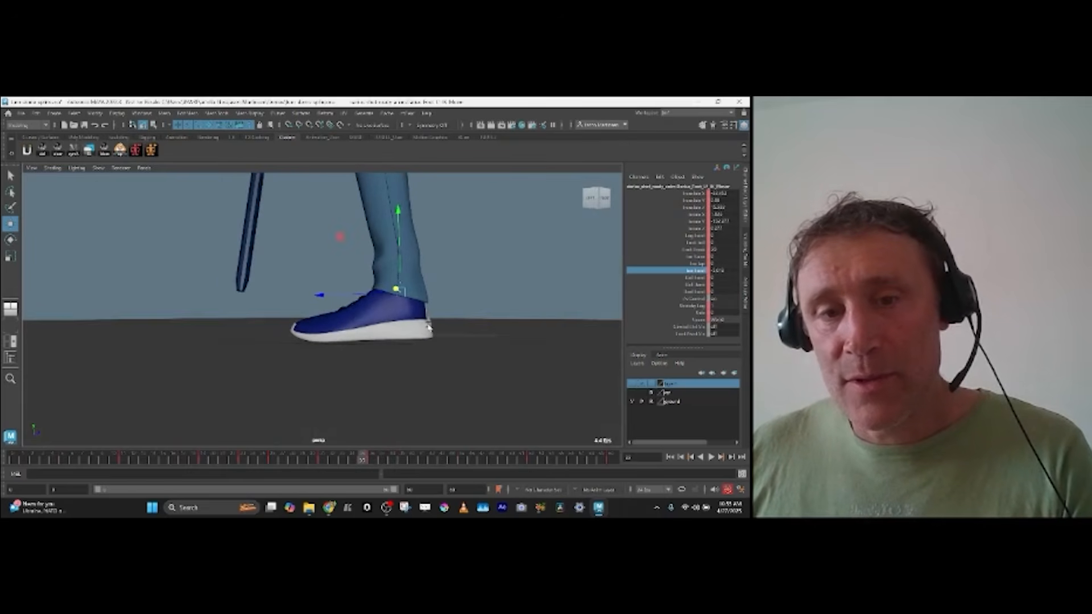
# Step: Move the left foot's landing key one frame earlier on the timeline
pyautogui.press('e')
pyautogui.hotkey('alt', '.')
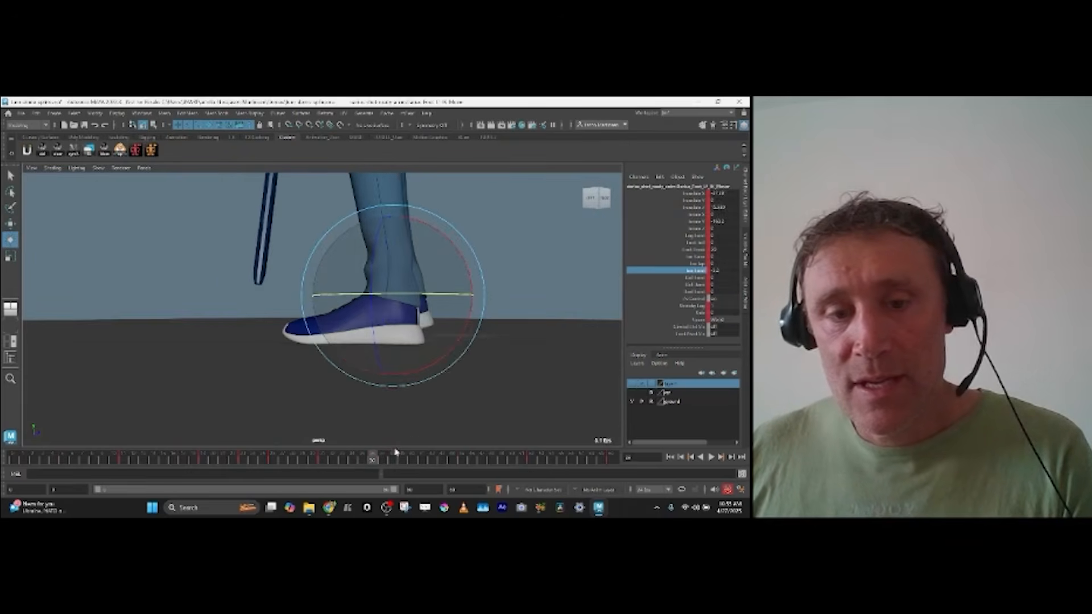
pyautogui.moveTo(365, 460)
pyautogui.mouseDown()
pyautogui.moveTo(383, 455)
pyautogui.moveTo(363, 455)
pyautogui.mouseUp()
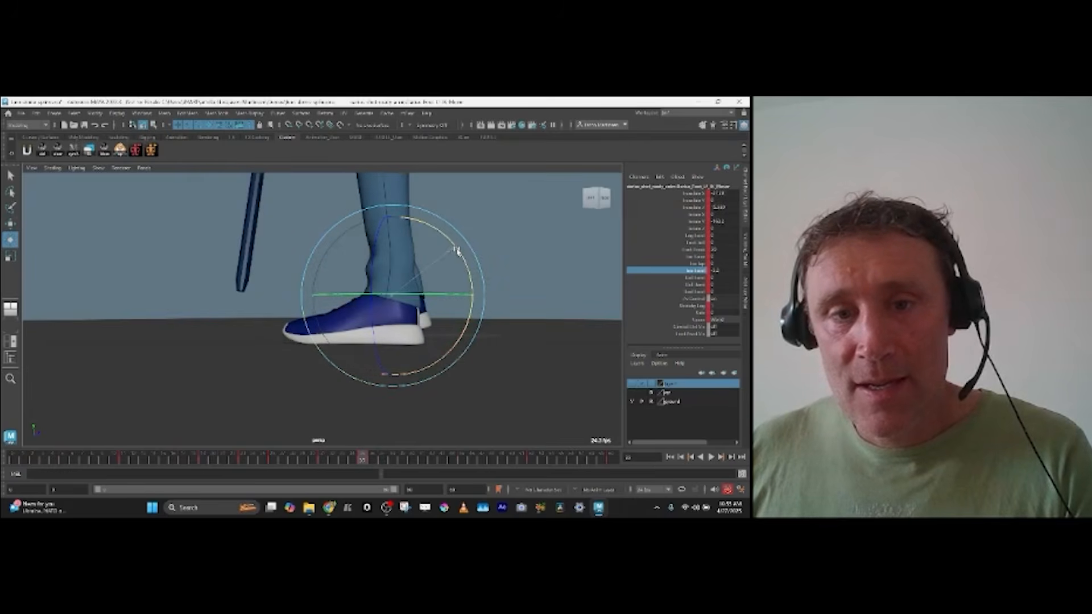
pyautogui.press('w')
pyautogui.hotkey('alt', '.')
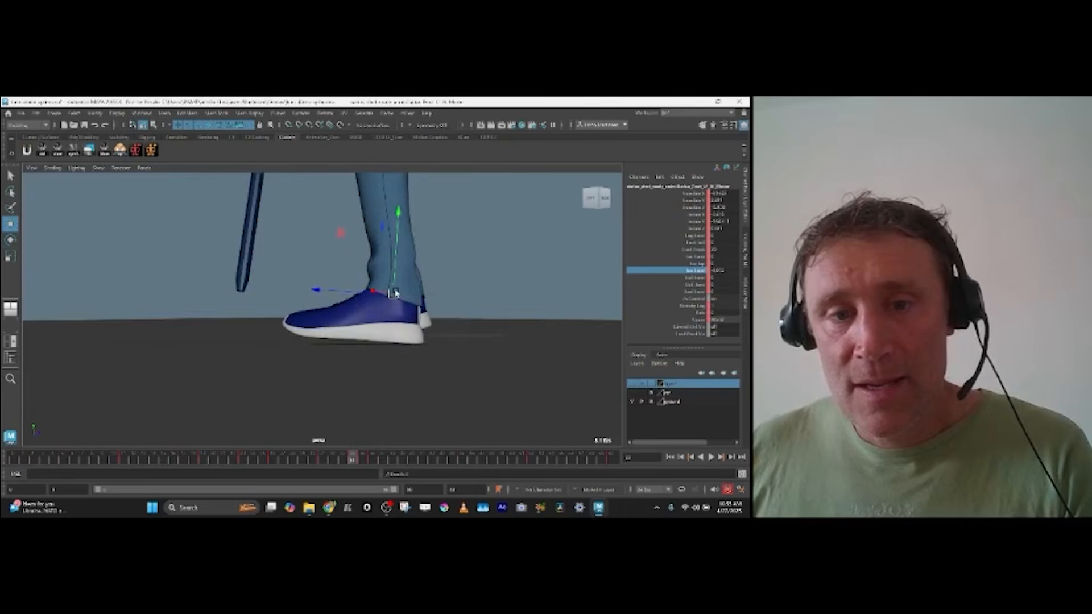
# Step: Compare the frames around the retimed landing key to examine how the left foot plants
pyautogui.hotkey('alt', ',')
pyautogui.hotkey('alt', '.')
pyautogui.hotkey('alt', '.')
pyautogui.hotkey('alt', '.')
pyautogui.hotkey('alt', ',')
pyautogui.hotkey('alt', ',')
pyautogui.hotkey('alt', ',')
pyautogui.hotkey('alt', '.')
pyautogui.hotkey('alt', '.')
pyautogui.hotkey('alt', '.')
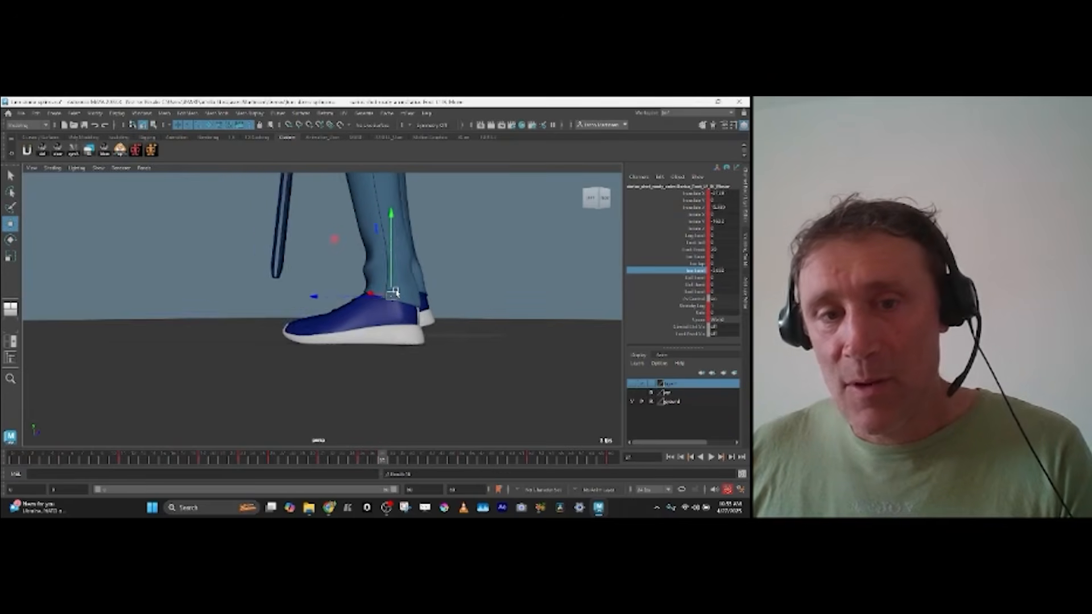
pyautogui.hotkey('alt', ',')
pyautogui.hotkey('alt', '.')
# Step: View the feet from behind and examine the rest of the turn up to the final stance
pyautogui.moveTo(411, 293)
pyautogui.keyDown('alt'); pyautogui.mouseDown()
pyautogui.moveTo(391, 298)
pyautogui.moveTo(493, 310)
pyautogui.mouseUp(); pyautogui.keyUp('alt')
pyautogui.hotkey('alt', '.')
pyautogui.moveTo(406, 464)
pyautogui.mouseDown()
pyautogui.moveTo(386, 460)
pyautogui.moveTo(483, 461)
pyautogui.mouseUp()
pyautogui.keyDown('alt'); pyautogui.moveTo(482, 402); pyautogui.dragTo(429, 407); pyautogui.keyUp('alt')
pyautogui.click(416, 461)
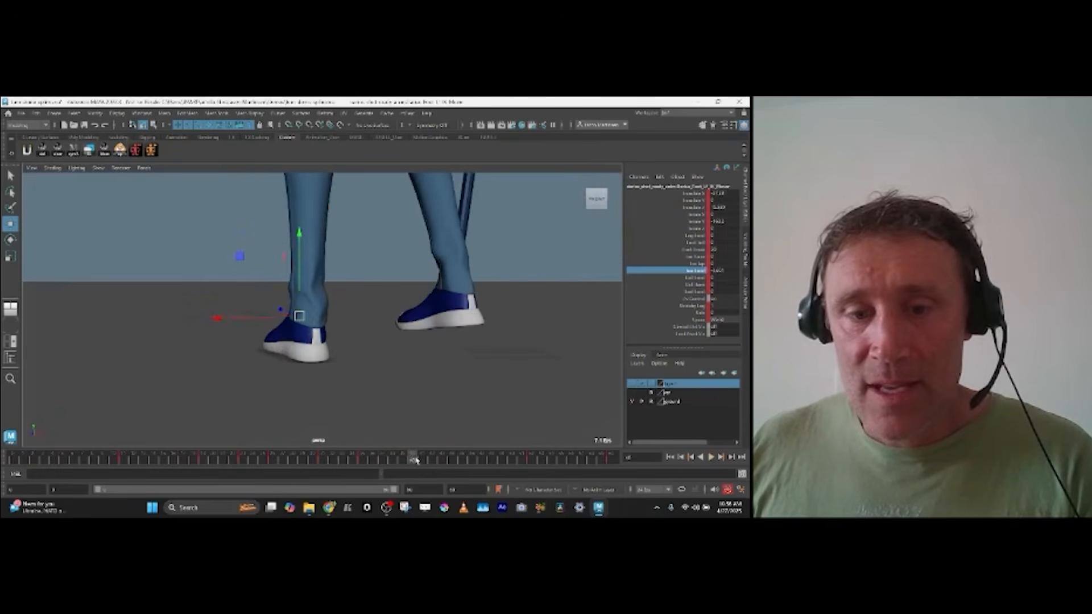
pyautogui.moveTo(422, 459); pyautogui.dragTo(482, 458)
pyautogui.keyDown('alt'); pyautogui.moveTo(462, 420); pyautogui.dragTo(452, 413); pyautogui.keyUp('alt')
pyautogui.hotkey('alt', '.')
pyautogui.hotkey('alt', '.')
pyautogui.hotkey('alt', '.')
pyautogui.hotkey('alt', '.')
pyautogui.hotkey('alt', '.')
pyautogui.hotkey('alt', '.')
pyautogui.hotkey('alt', '.')
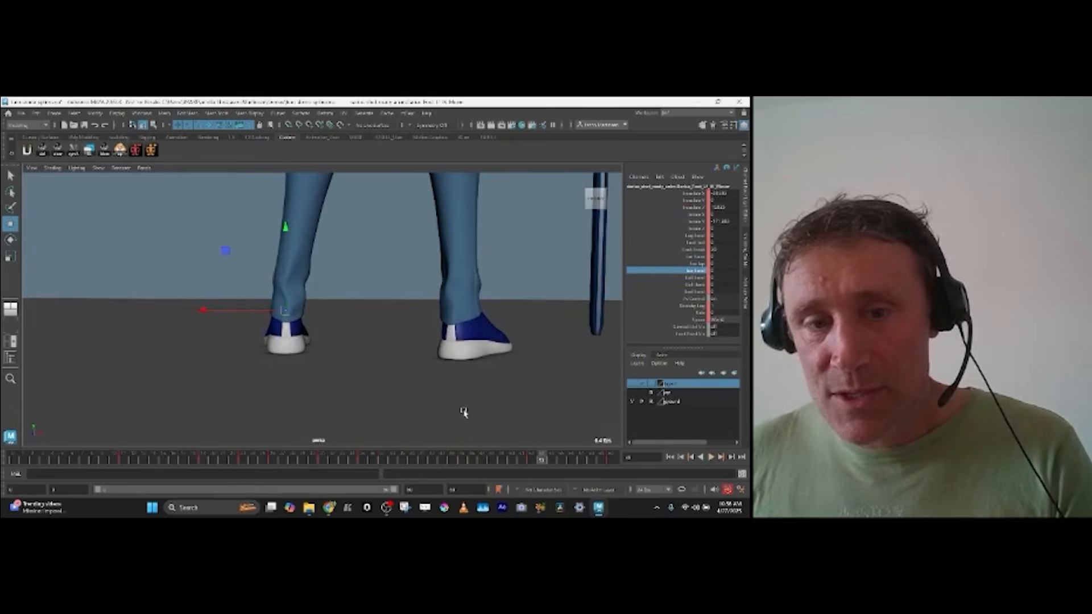
# Step: Adjust the left foot's Foot Roll a few frames before its final landing and play the turn back
pyautogui.hotkey('alt', ',')
pyautogui.hotkey('alt', ',')
pyautogui.hotkey('alt', ',')
pyautogui.hotkey('alt', ',')
pyautogui.hotkey('alt', ',')
pyautogui.hotkey('alt', ',')
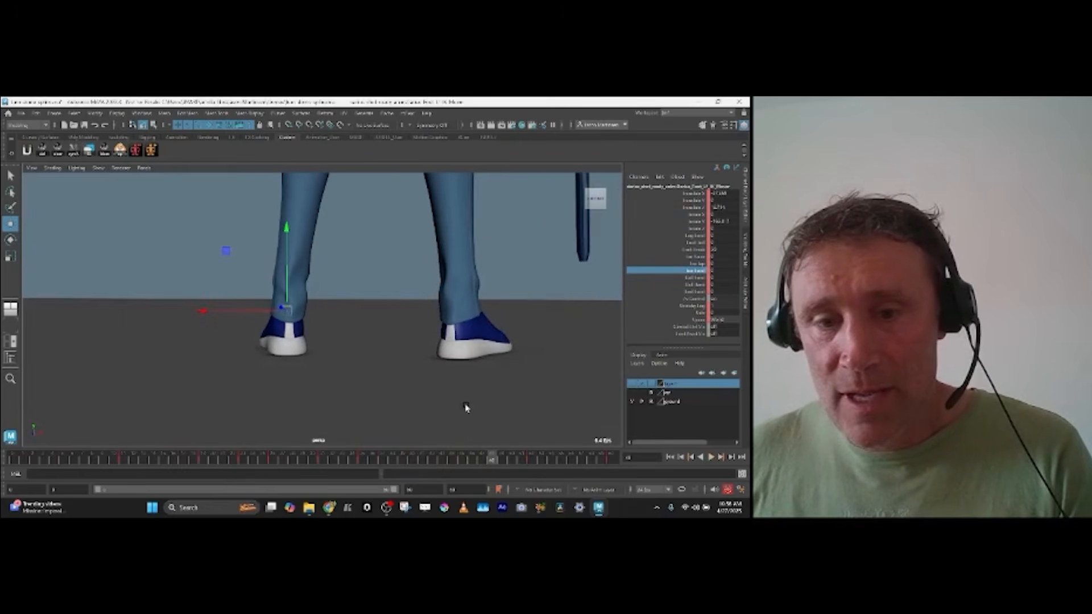
pyautogui.click(695, 243)
pyautogui.moveTo(563, 289); pyautogui.dragTo(563, 291, button='middle')
pyautogui.hotkey('alt', 'v')
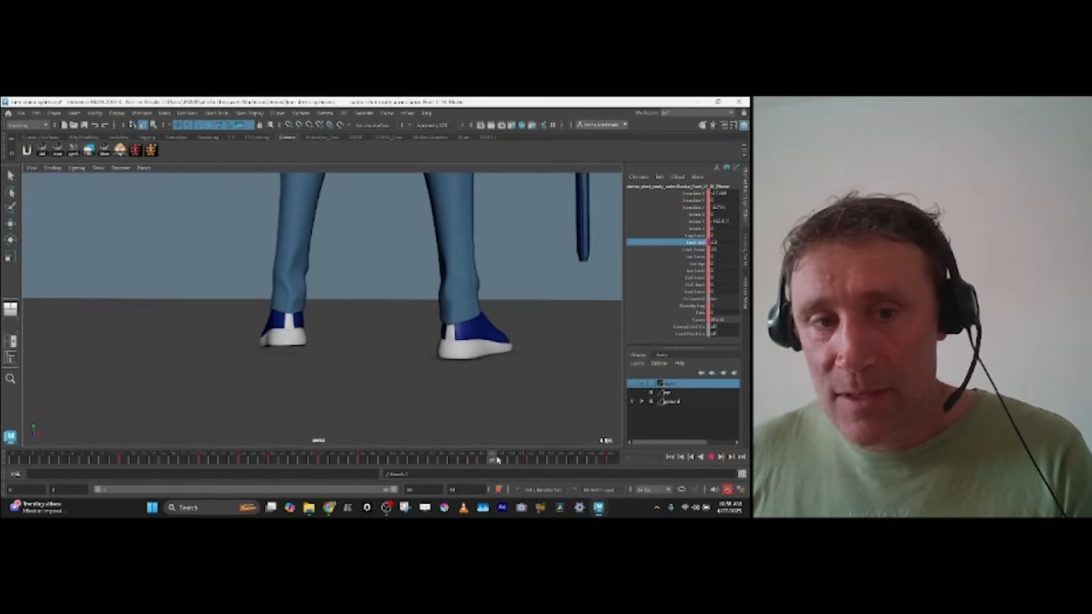
# Step: Key the left foot's settled pose just after landing and play the turn back
pyautogui.moveTo(531, 462)
pyautogui.mouseDown()
pyautogui.moveTo(506, 460)
pyautogui.moveTo(551, 459)
pyautogui.mouseUp()
pyautogui.click(543, 459)
pyautogui.press('s')
pyautogui.press(',')
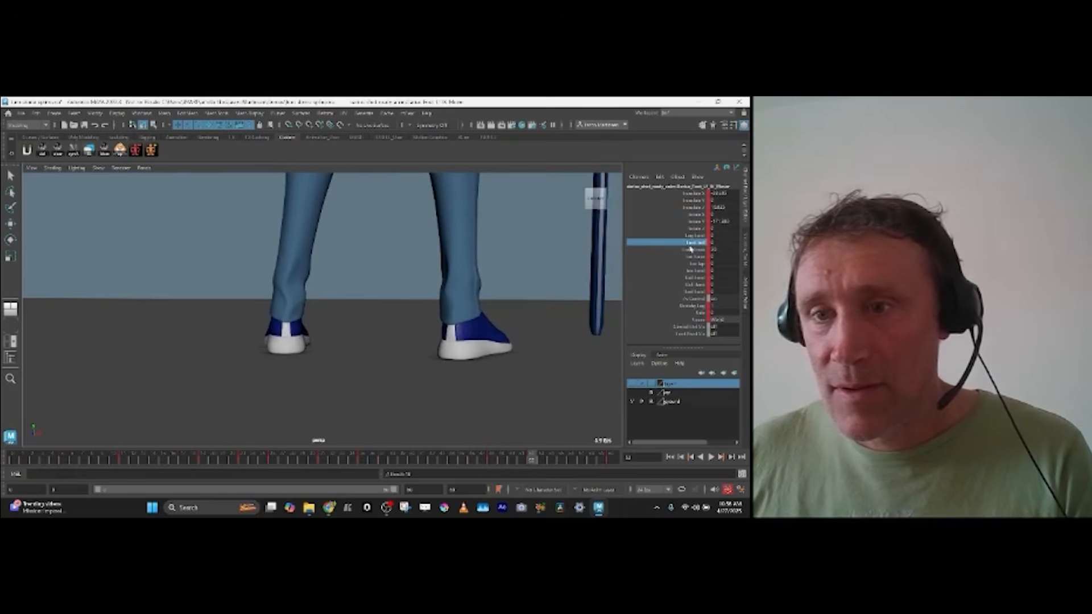
pyautogui.hotkey('alt', 'v')
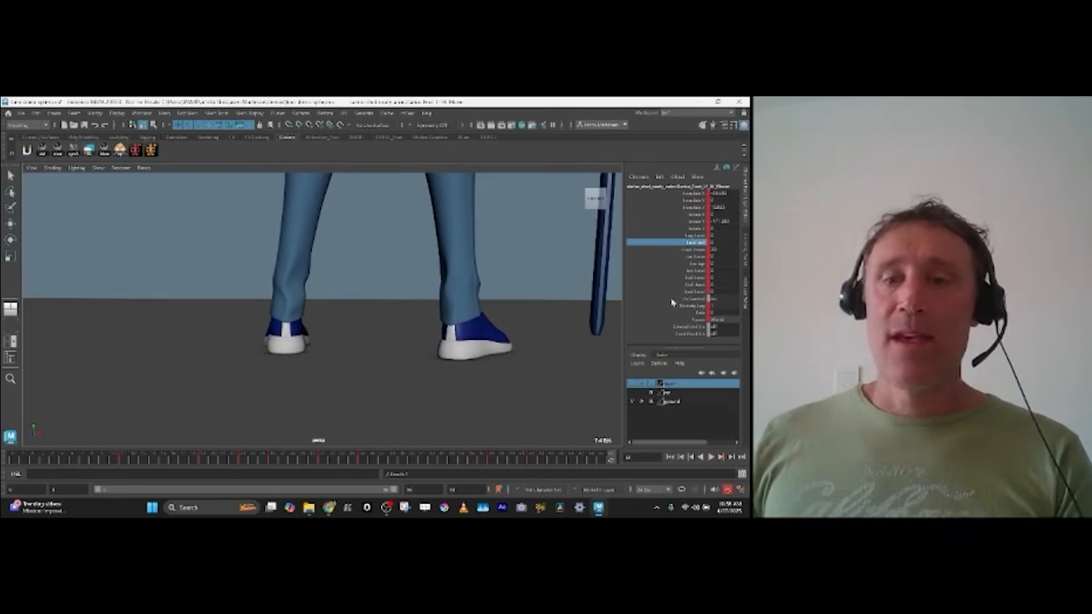
pyautogui.hotkey('alt', 'v')
# Step: Select the right foot control and examine its opening frames as the turn begins
pyautogui.press('w')
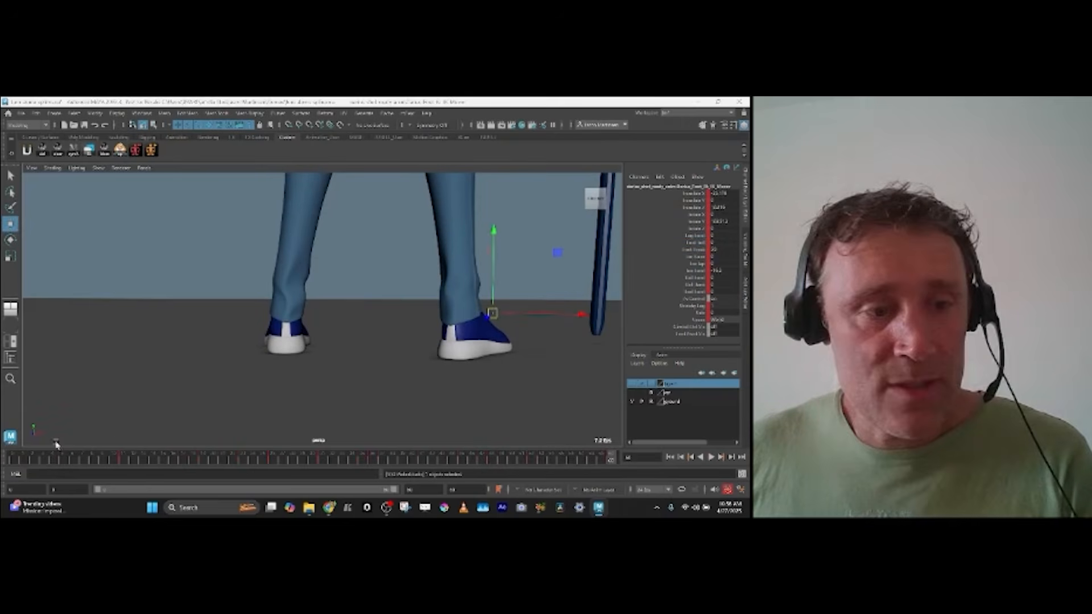
pyautogui.hotkey('alt', 'v')
pyautogui.hotkey('alt', 'v')
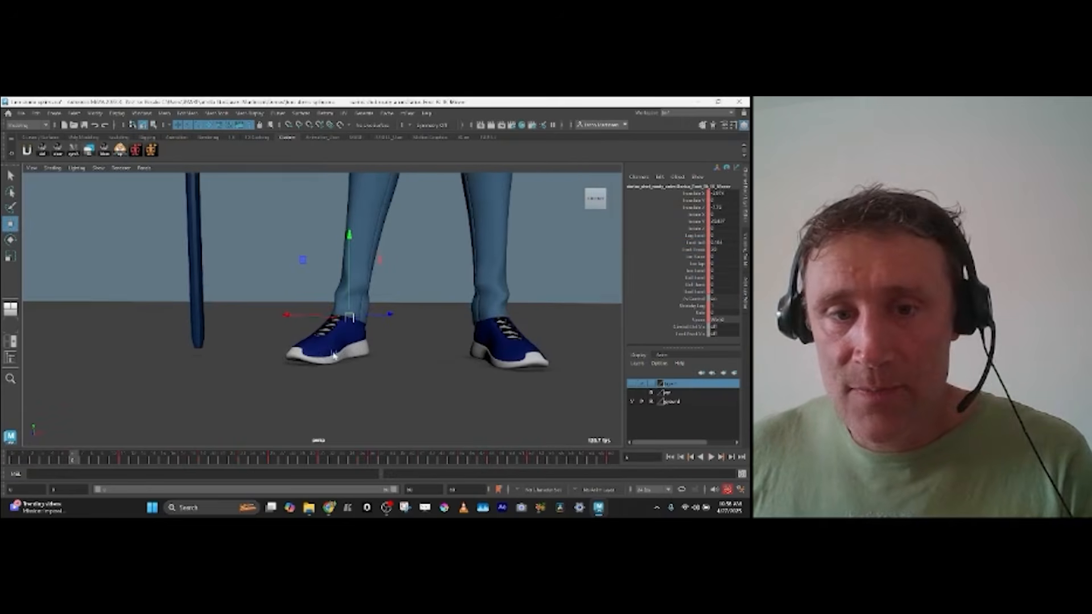
pyautogui.scroll(1, 344, 355)
pyautogui.hotkey('alt', '.')
pyautogui.hotkey('alt', '.')
pyautogui.hotkey('alt', '.')
pyautogui.hotkey('alt', '.')
pyautogui.hotkey('alt', '.')
pyautogui.hotkey('alt', '.')
pyautogui.hotkey('alt', '.')
pyautogui.hotkey('alt', '.')
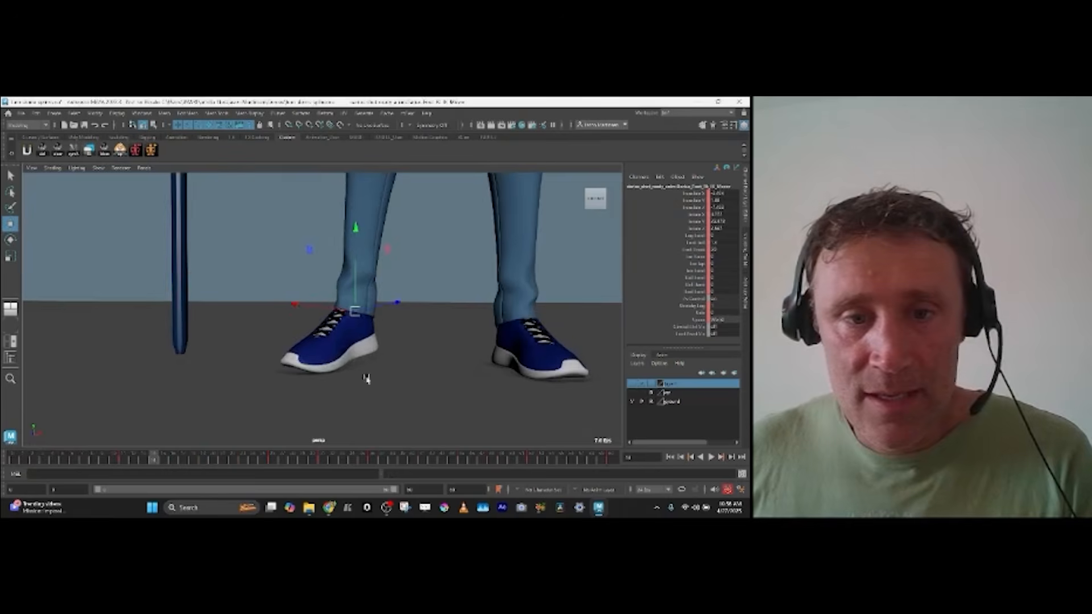
# Step: Key the right foot's planted pose a few frames before it lifts and play back the opening
pyautogui.hotkey('alt', 'v')
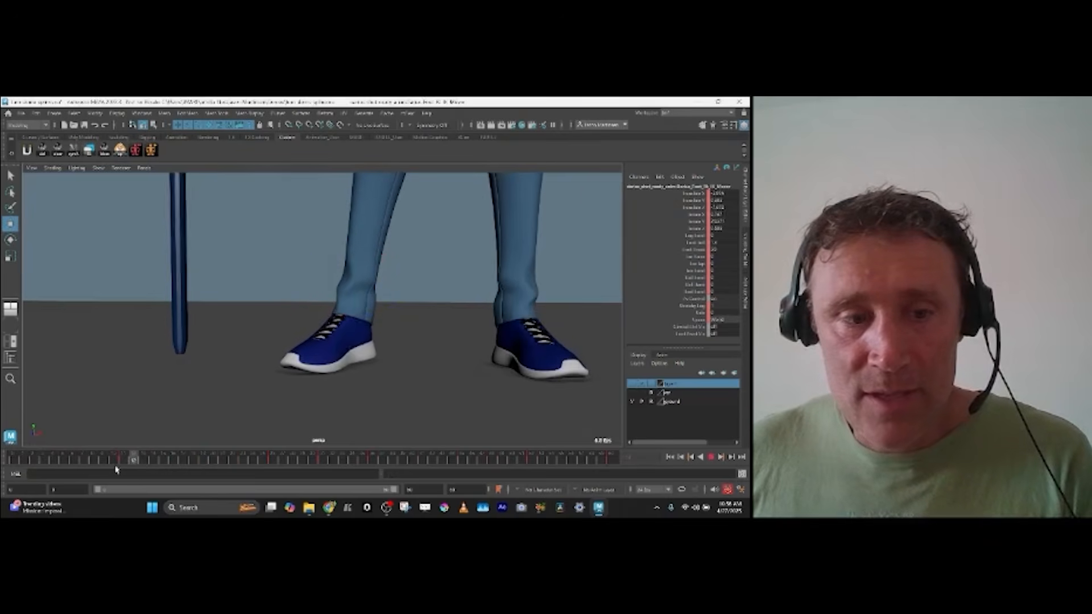
pyautogui.moveTo(80, 460); pyautogui.dragTo(94, 458)
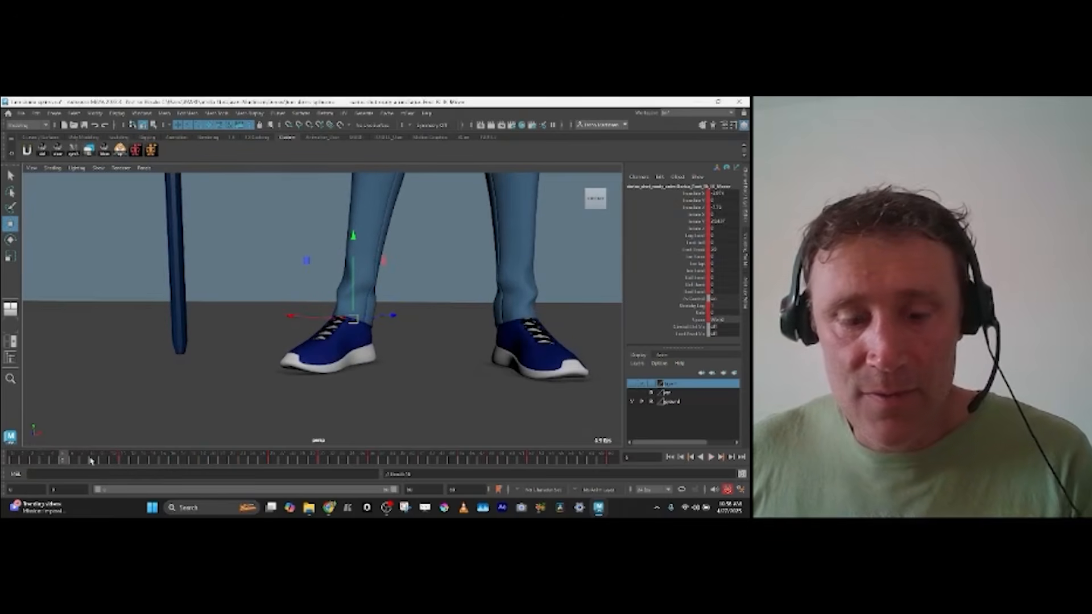
pyautogui.hotkey('alt', 'v')
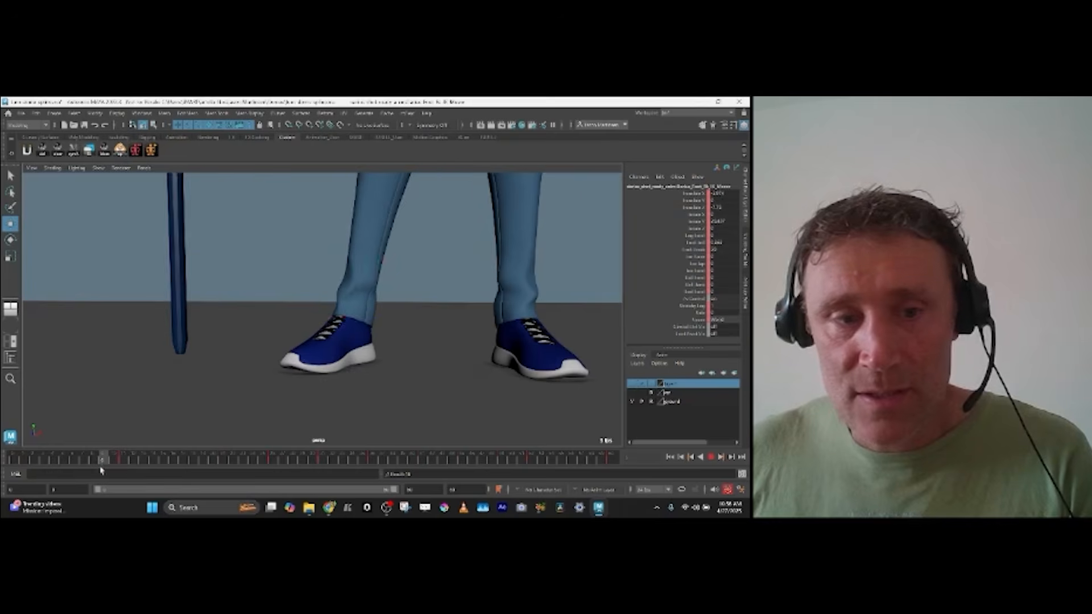
pyautogui.hotkey('alt', 'v')
# Step: Examine the right foot's weight shift frame by frame in a wider view of both legs
pyautogui.scroll(-3, 320, 333)
pyautogui.keyDown('alt'); pyautogui.moveTo(376, 307); pyautogui.dragTo(363, 359, button='middle'); pyautogui.keyUp('alt')
pyautogui.scroll(-2, 363, 355)
pyautogui.hotkey('alt', ',')
pyautogui.keyDown('alt'); pyautogui.moveTo(366, 336); pyautogui.dragTo(400, 328); pyautogui.keyUp('alt')
pyautogui.keyDown('alt'); pyautogui.moveTo(400, 329); pyautogui.dragTo(409, 339, button='middle'); pyautogui.keyUp('alt')
pyautogui.hotkey('alt', ',')
pyautogui.hotkey('alt', '.')
pyautogui.hotkey('alt', ',')
pyautogui.hotkey('alt', ',')
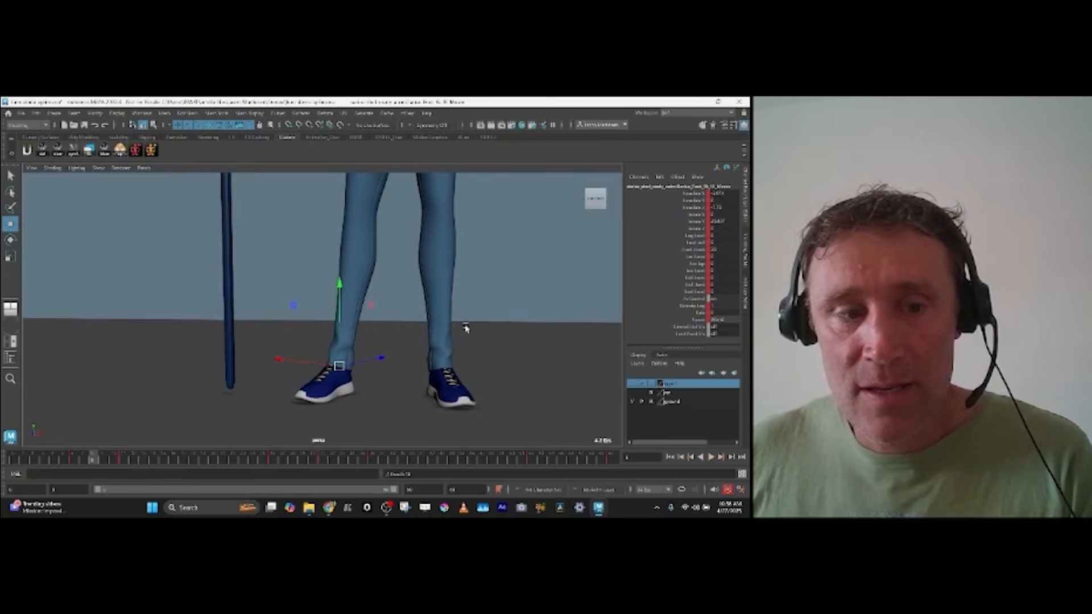
# Step: Adjust the right foot's Foot Roll at the key just before it lifts and compare the following frames
pyautogui.hotkey('alt', '.')
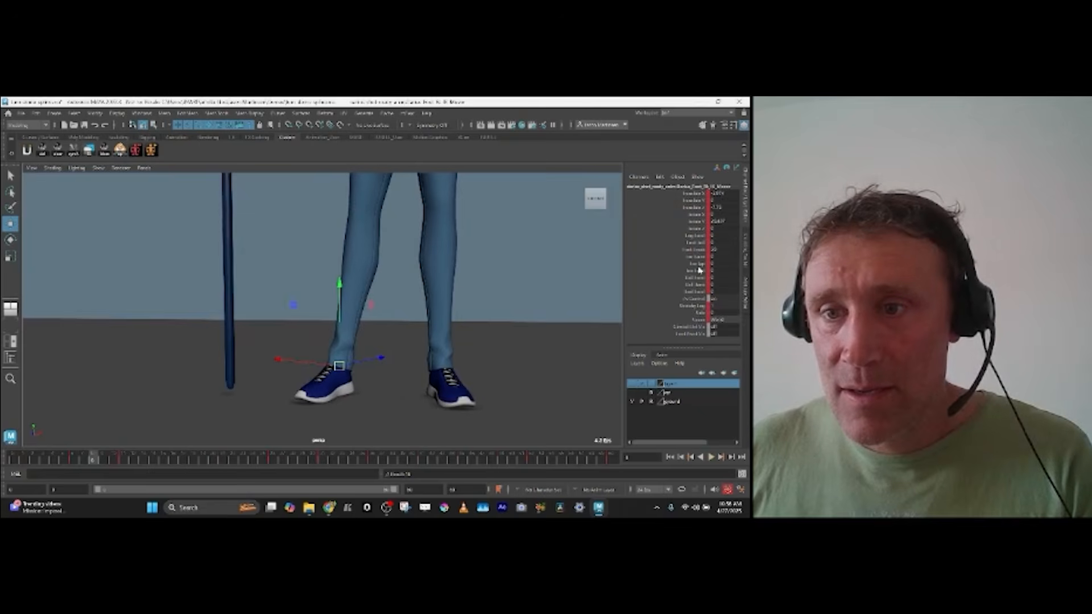
pyautogui.hotkey('alt', ',')
pyautogui.hotkey('alt', ',')
pyautogui.hotkey('alt', '.')
pyautogui.hotkey('alt', '.')
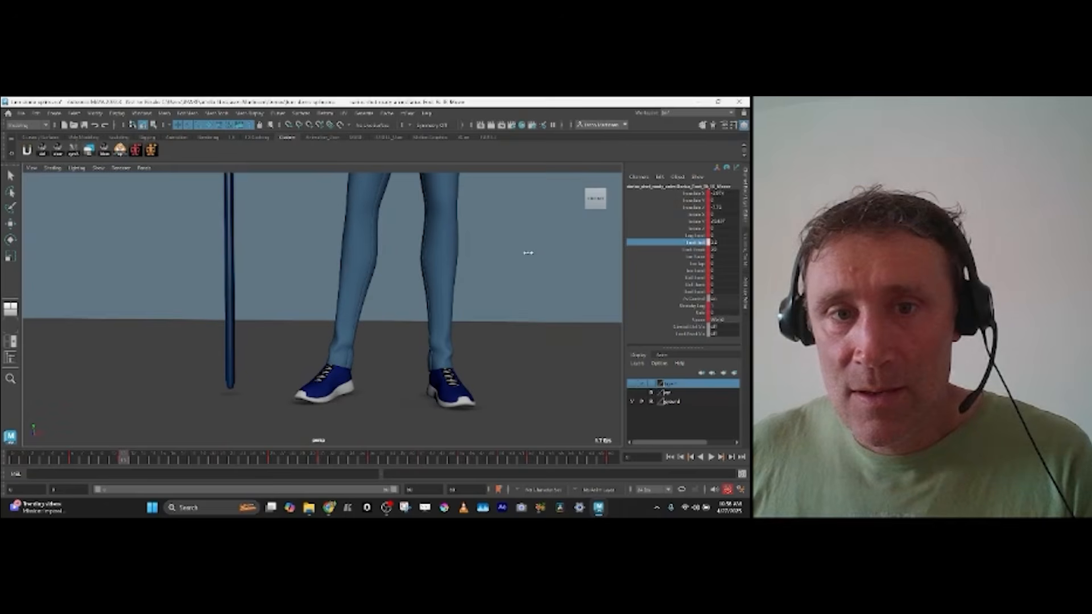
pyautogui.hotkey('alt', '.')
pyautogui.hotkey('alt', '.')
pyautogui.hotkey('alt', '.')
pyautogui.hotkey('alt', '.')
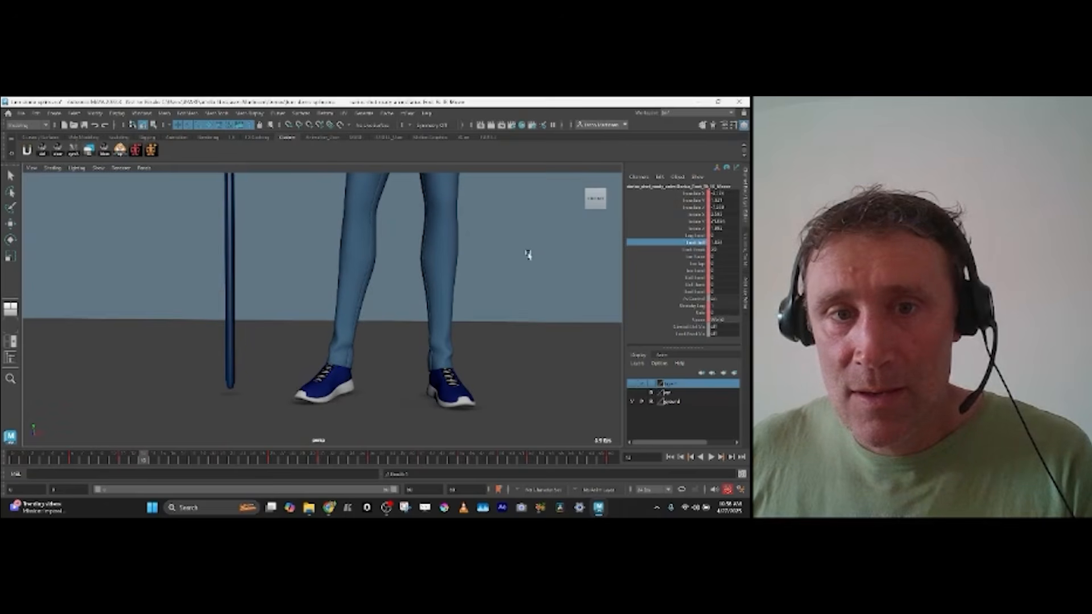
# Step: Refine the Foot Roll value at the right foot's pre-lift key while comparing the neighbouring frames
pyautogui.hotkey('alt', ',')
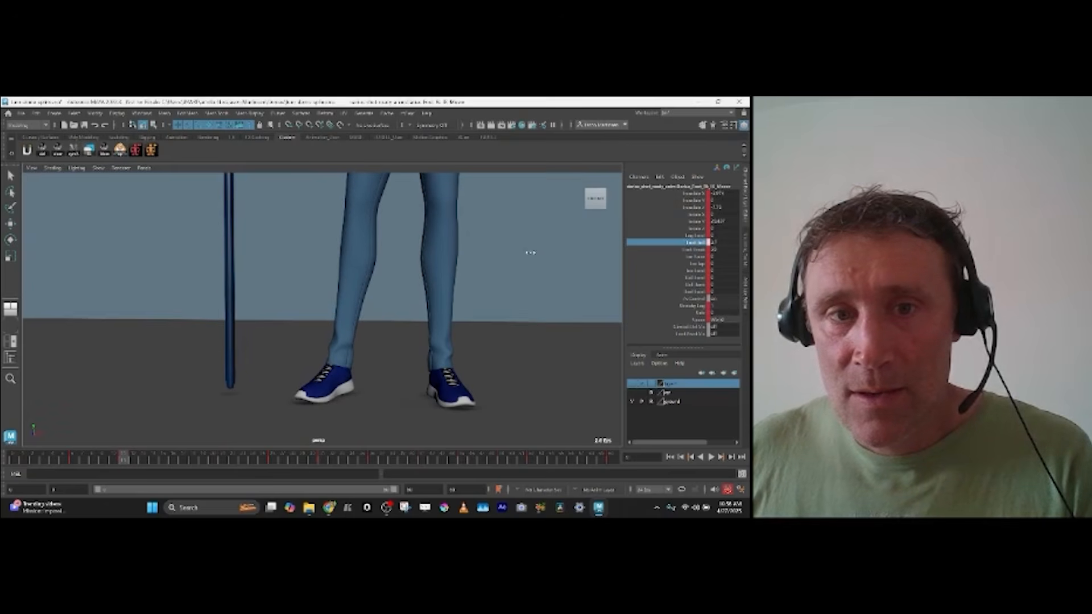
pyautogui.hotkey('alt', ',')
pyautogui.hotkey('alt', ',')
pyautogui.hotkey('alt', ',')
pyautogui.hotkey('alt', '.')
pyautogui.hotkey('alt', '.')
pyautogui.hotkey('alt', '.')
pyautogui.hotkey('alt', '.')
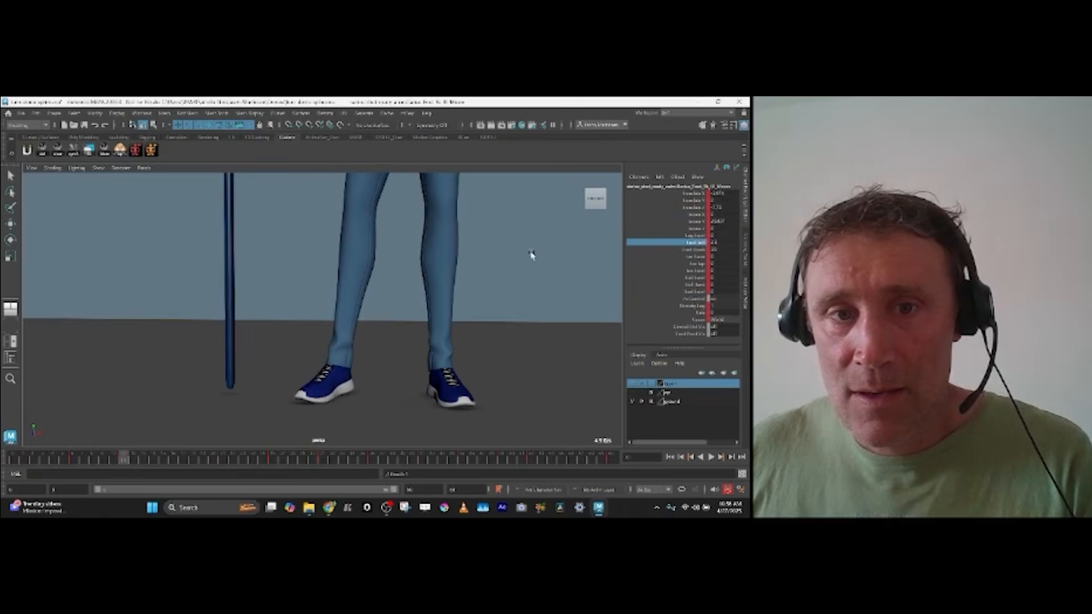
# Step: Examine the right foot's lift and plant frame by frame to judge how the roll carries through
pyautogui.hotkey('alt', ',')
pyautogui.hotkey('alt', ',')
pyautogui.hotkey('alt', '.')
pyautogui.hotkey('alt', '.')
pyautogui.hotkey('alt', '.')
pyautogui.hotkey('alt', '.')
pyautogui.hotkey('alt', '.')
pyautogui.hotkey('alt', '.')
pyautogui.hotkey('alt', '.')
pyautogui.hotkey('alt', '.')
pyautogui.hotkey('alt', '.')
pyautogui.hotkey('alt', '.')
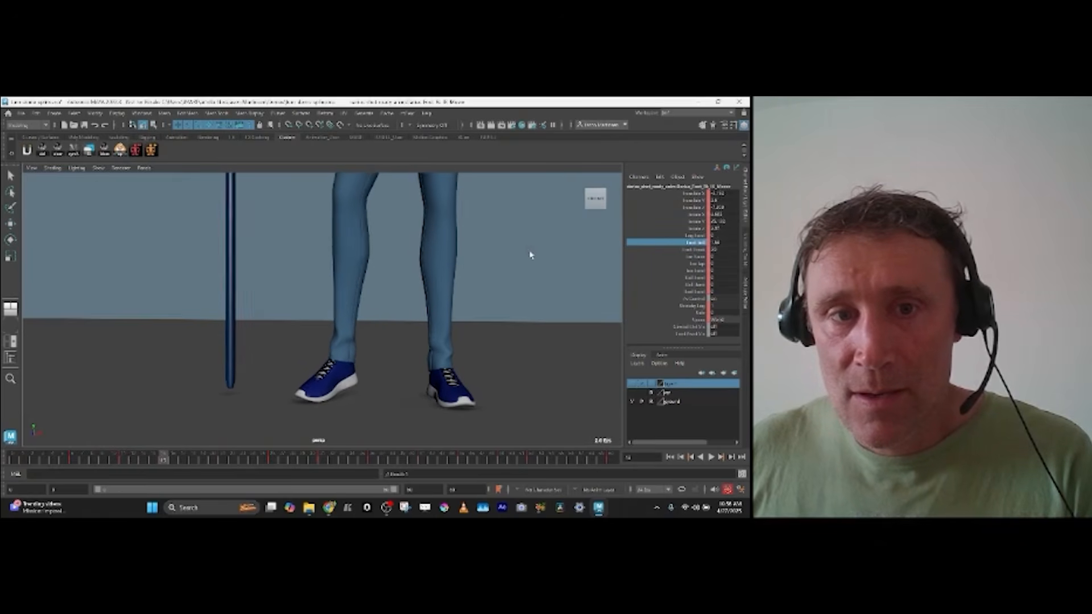
pyautogui.hotkey('alt', ',')
pyautogui.hotkey('alt', ',')
pyautogui.hotkey('alt', ',')
pyautogui.hotkey('alt', ',')
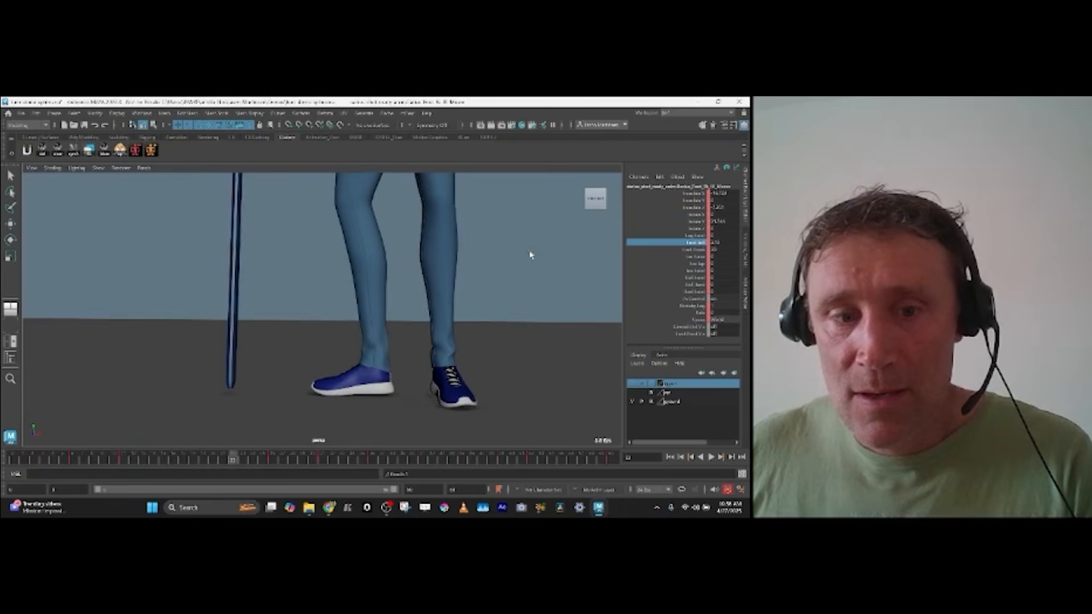
pyautogui.hotkey('alt', '.')
pyautogui.hotkey('alt', '.')
pyautogui.hotkey('alt', '.')
pyautogui.hotkey('alt', '.')
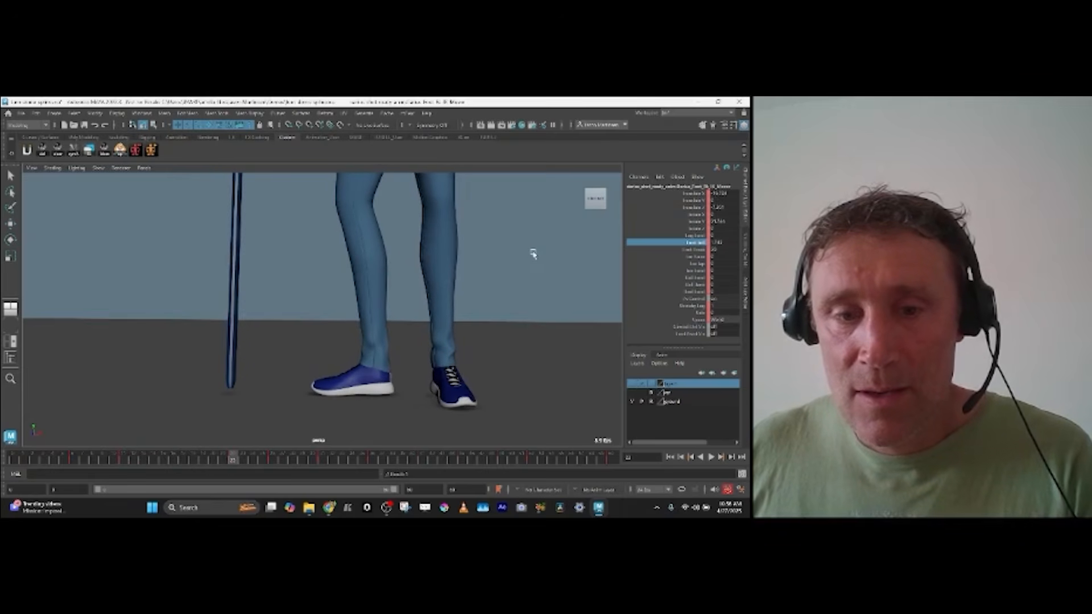
pyautogui.hotkey('alt', '.')
pyautogui.hotkey('alt', '.')
pyautogui.hotkey('alt', '.')
# Step: Adjust the right foot's Foot Roll just before its next pivot and compare the surrounding frames
pyautogui.moveTo(273, 459); pyautogui.dragTo(223, 459)
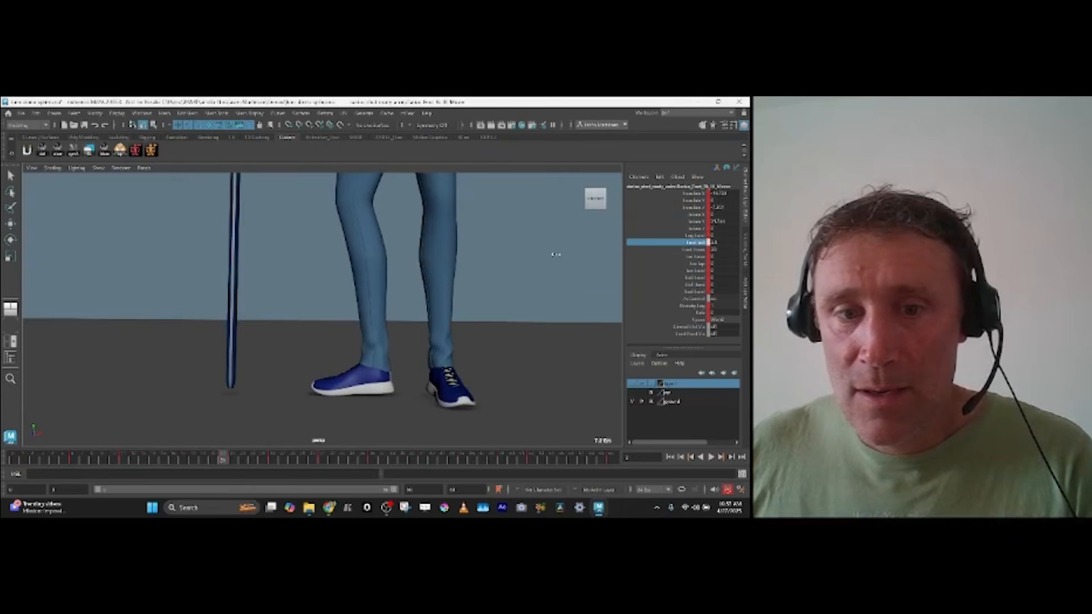
pyautogui.hotkey('alt', '.')
pyautogui.hotkey('alt', '.')
pyautogui.hotkey('alt', '.')
pyautogui.hotkey('alt', ',')
pyautogui.hotkey('alt', ',')
pyautogui.hotkey('alt', ',')
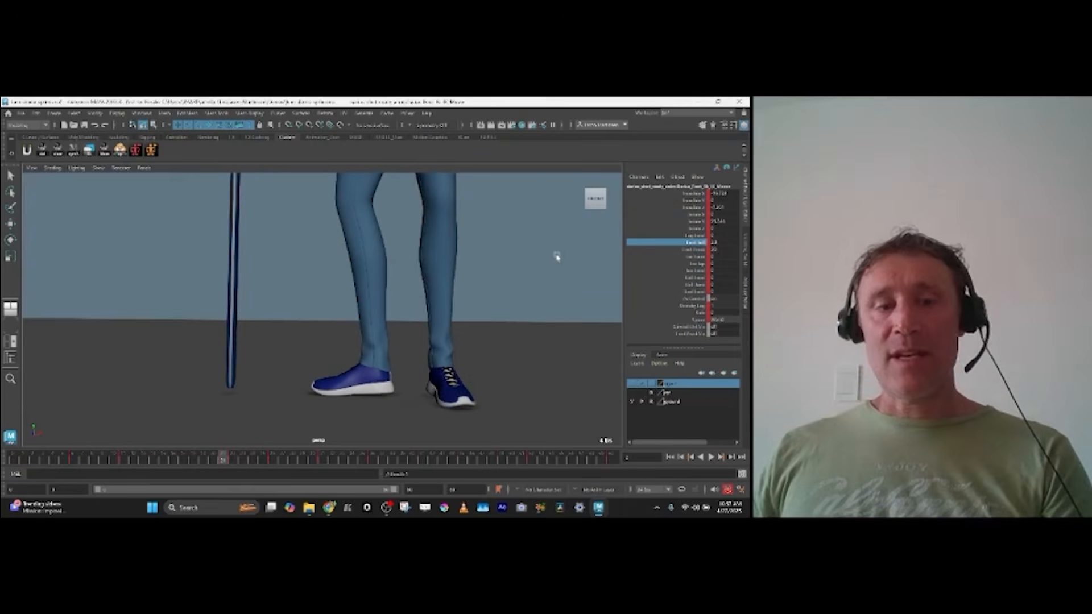
pyautogui.hotkey('alt', '.')
pyautogui.hotkey('alt', '.')
pyautogui.hotkey('alt', '.')
pyautogui.hotkey('alt', ',')
pyautogui.hotkey('alt', ',')
pyautogui.hotkey('alt', ',')
# Step: Adjust the right foot's Foot Roll at its landing late in the turn, viewing the feet from the side
pyautogui.hotkey('alt', 'v')
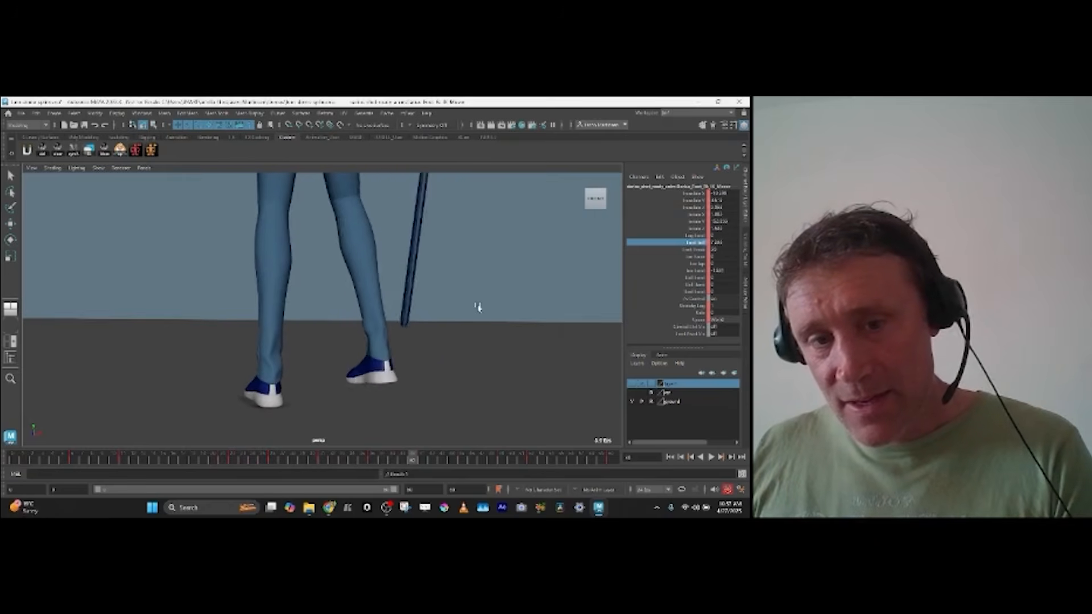
pyautogui.keyDown('alt'); pyautogui.moveTo(473, 310); pyautogui.dragTo(454, 307); pyautogui.keyUp('alt')
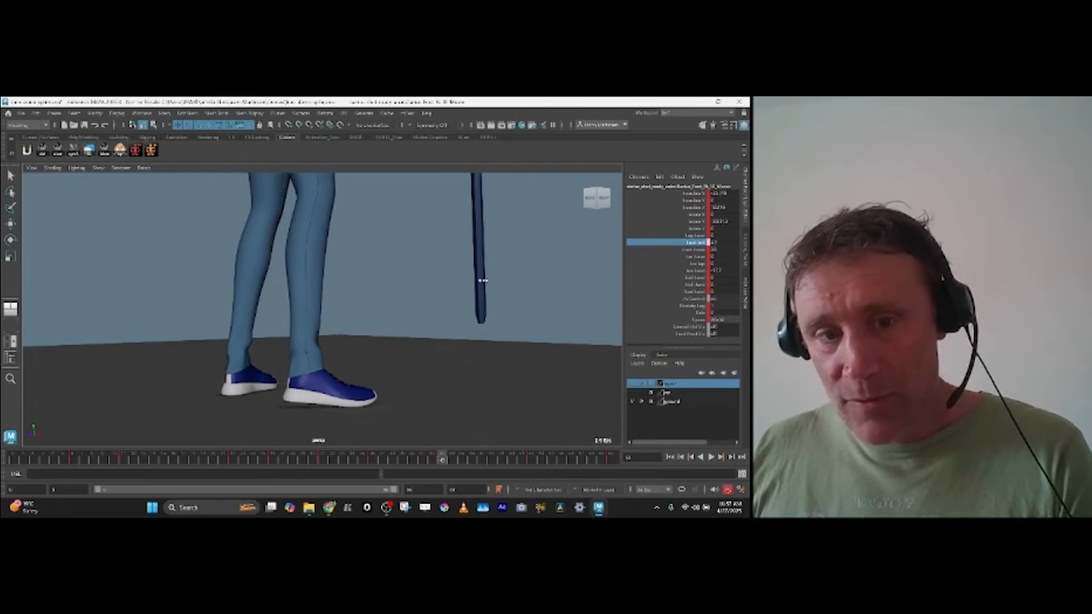
pyautogui.keyDown('alt'); pyautogui.moveTo(483, 280); pyautogui.dragTo(500, 292); pyautogui.keyUp('alt')
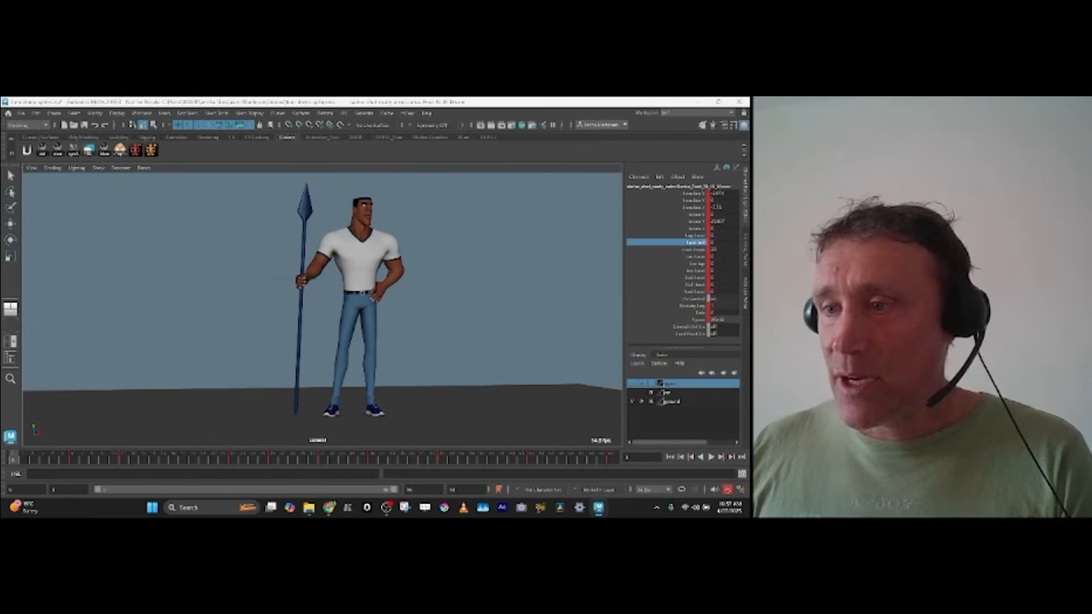
# Step: Select the spine controls and delete the kinked mid-turn key from their curves in the Graph Editor
pyautogui.click(419, 309)
pyautogui.press('e')
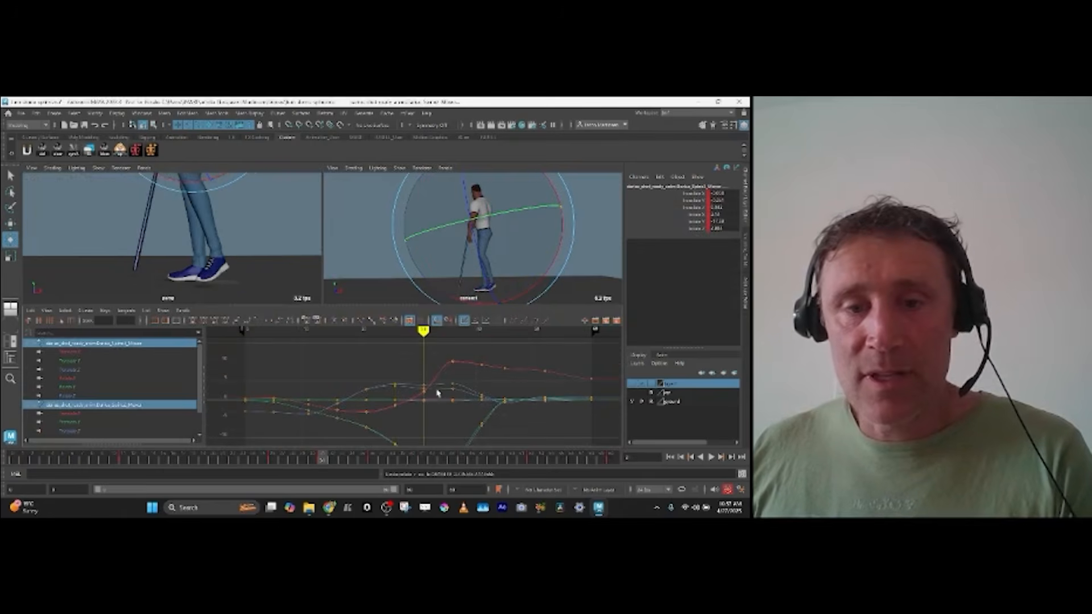
pyautogui.press('f')
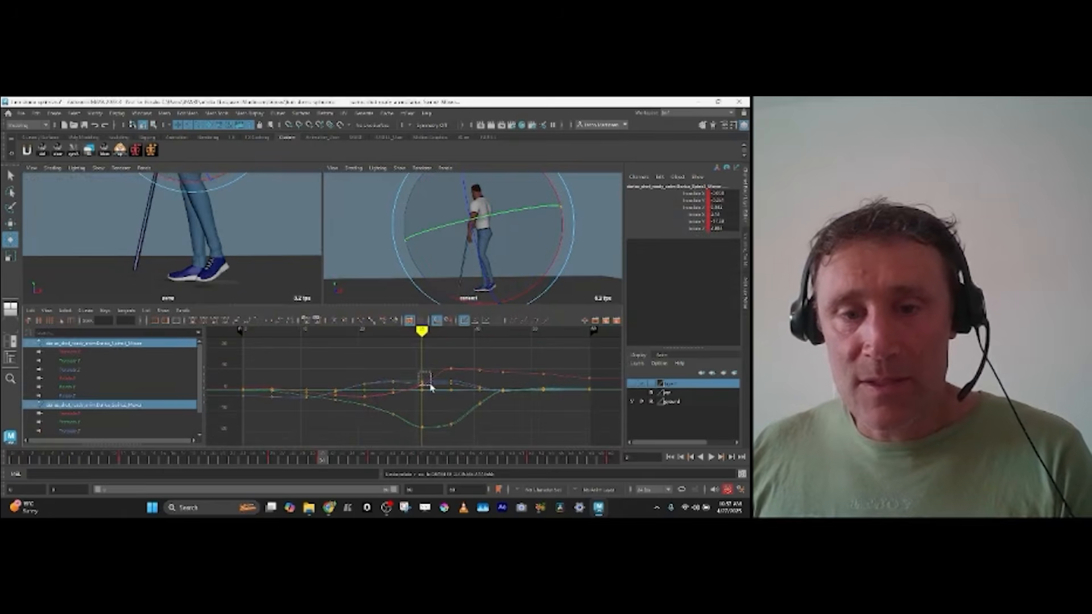
pyautogui.moveTo(431, 387); pyautogui.dragTo(430, 387)
pyautogui.press('Delete')
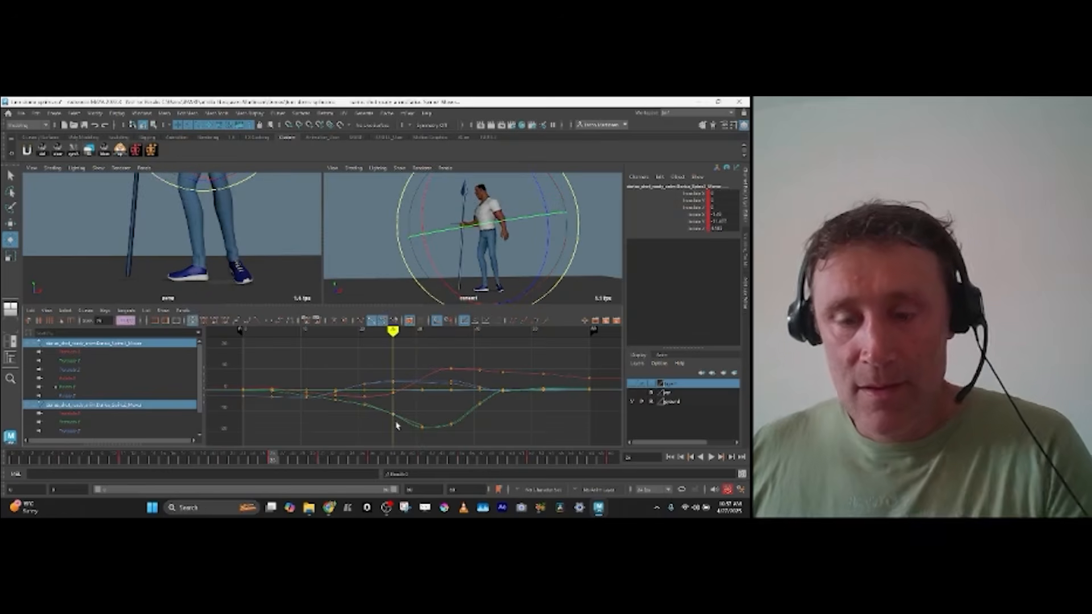
# Step: Examine the spine's motion through the whole turn, in the curves and in the full-body camera view
pyautogui.press('.')
pyautogui.press('.')
pyautogui.press('.')
pyautogui.press('.')
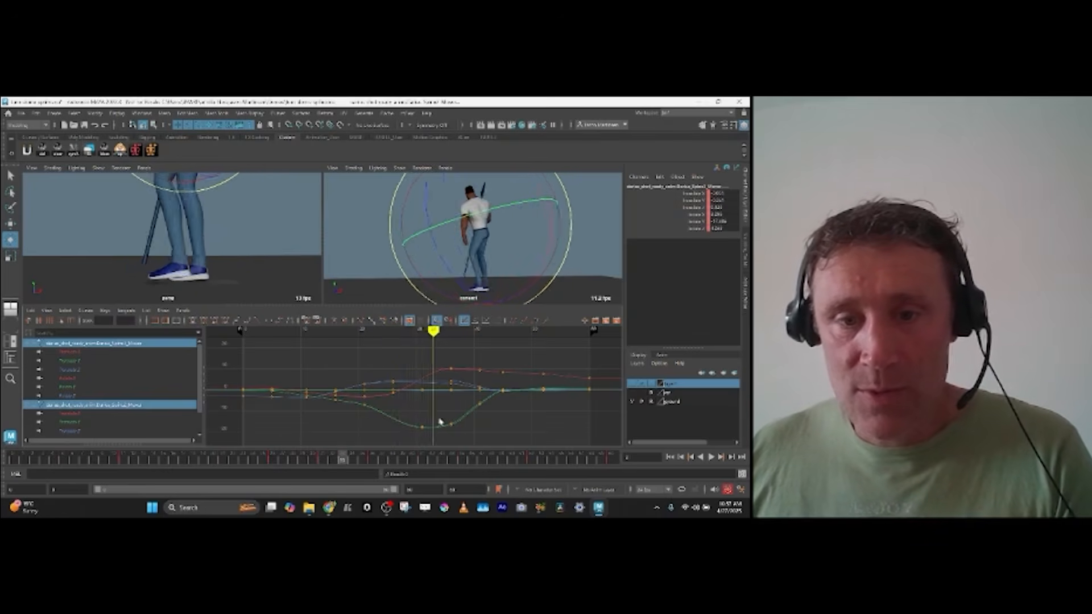
pyautogui.click(480, 388)
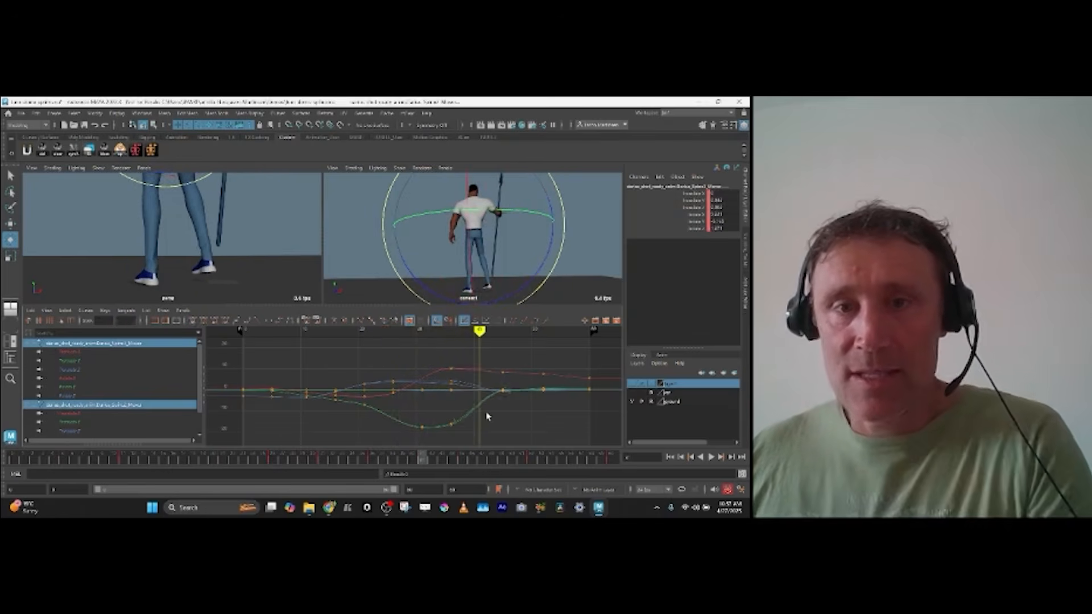
pyautogui.press('.')
pyautogui.press('.')
pyautogui.press('space')
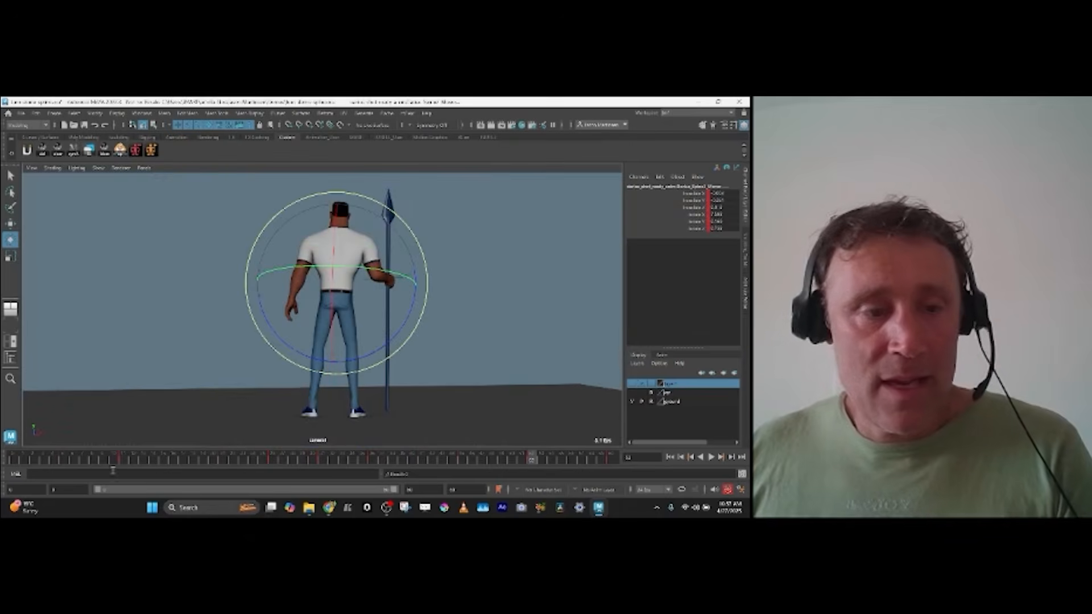
pyautogui.moveTo(102, 459); pyautogui.dragTo(551, 457)
pyautogui.moveTo(131, 458); pyautogui.dragTo(233, 459)
# Step: Compare the Foot Roll on the frames around the right foot's pivot in the full-body camera view
pyautogui.click(424, 407)
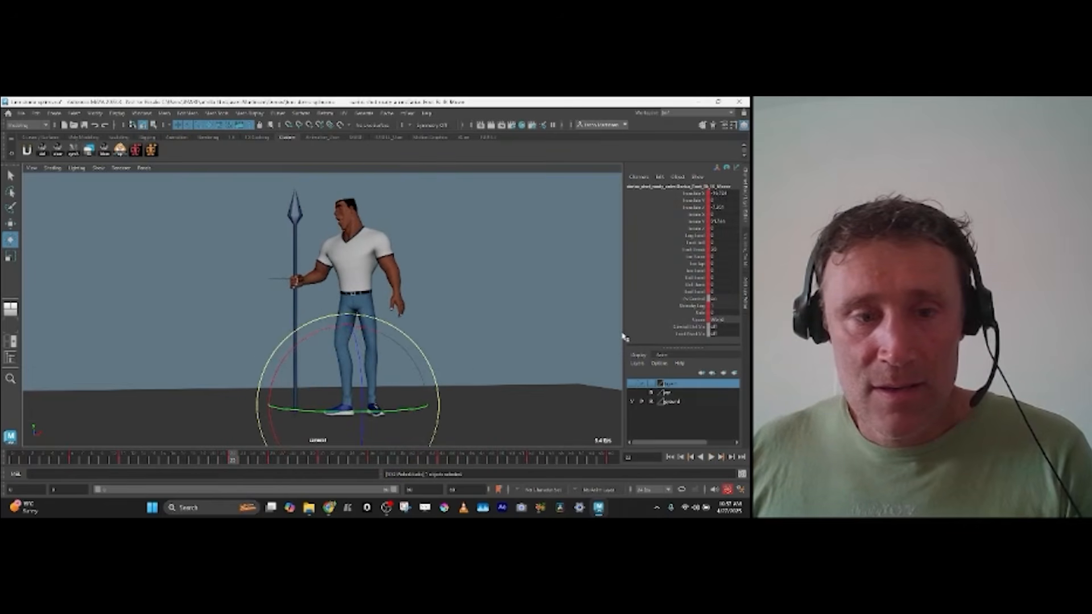
pyautogui.click(696, 244)
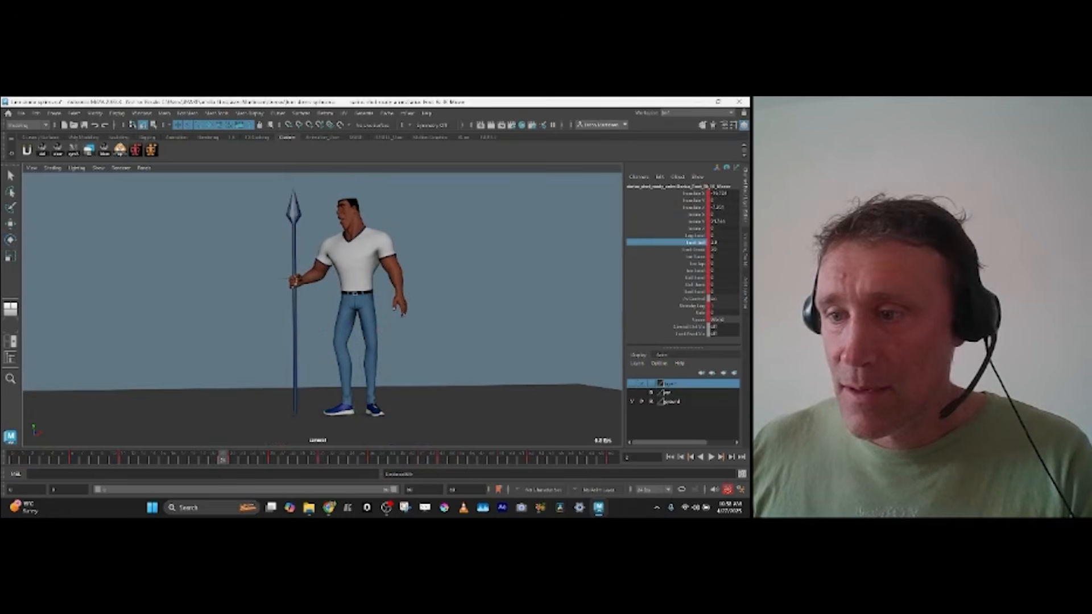
pyautogui.click(694, 243)
pyautogui.hotkey('alt', ',')
pyautogui.hotkey('alt', ',')
pyautogui.hotkey('alt', '.')
pyautogui.hotkey('alt', '.')
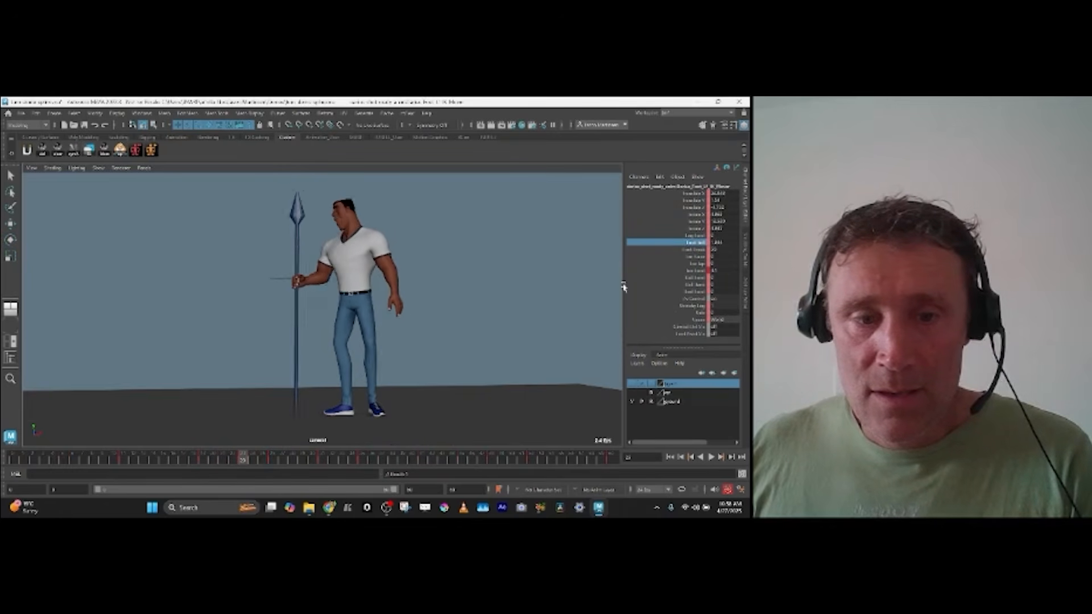
# Step: Fine-tune the left foot's Foot Roll, return to the first frame and clear the selection
pyautogui.press('w')
pyautogui.moveTo(481, 294); pyautogui.dragTo(479, 294, button='middle')
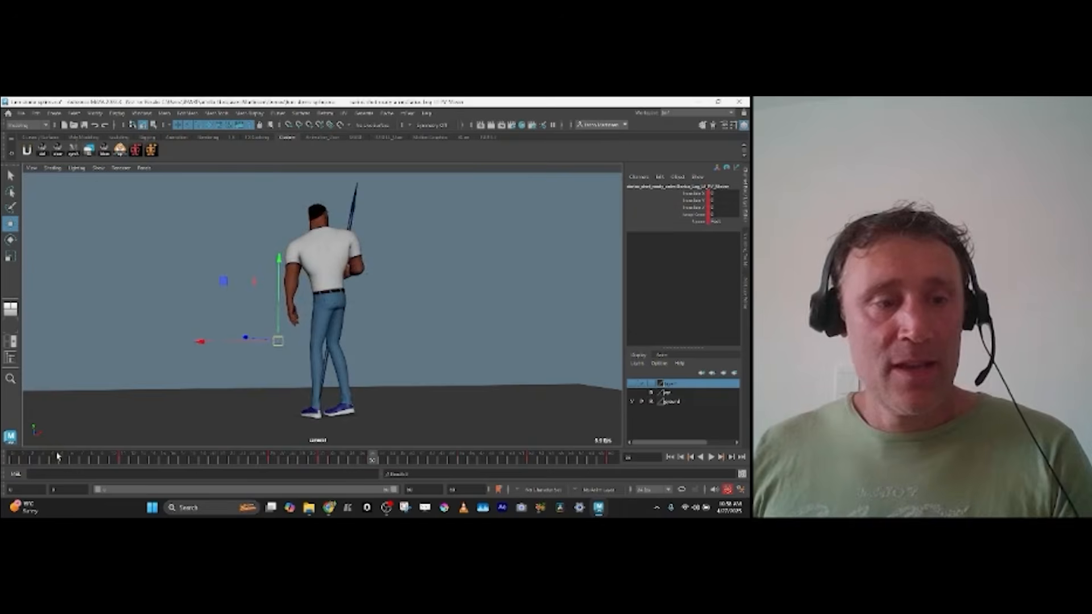
pyautogui.click(15, 458)
pyautogui.click(543, 288)
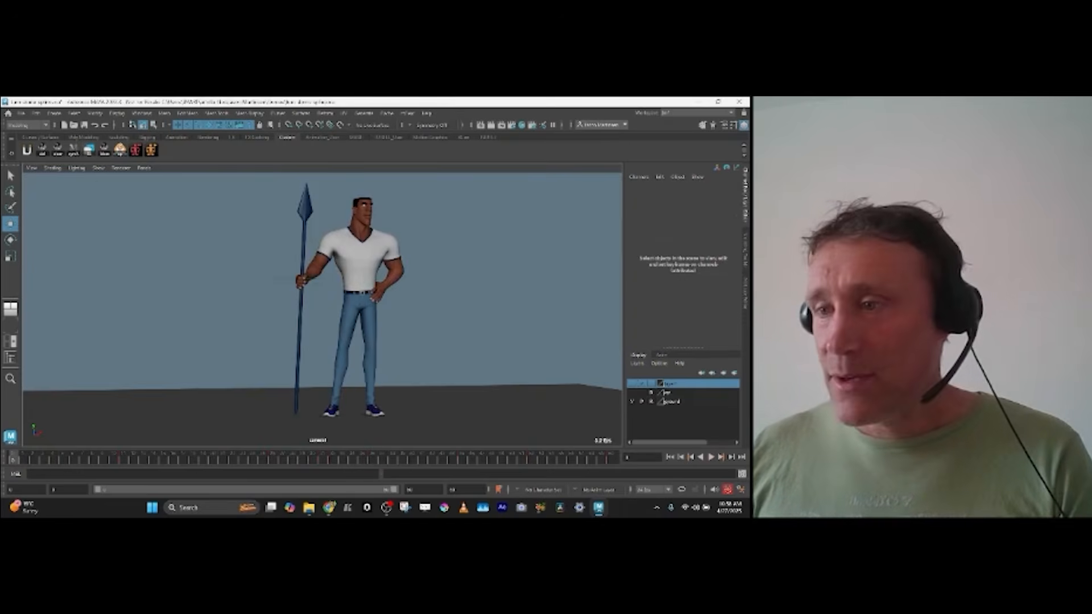
# Step: Select the left upper-arm control and examine the hand resting on the hip up close over the opening frames
pyautogui.click(389, 246)
pyautogui.press('e')
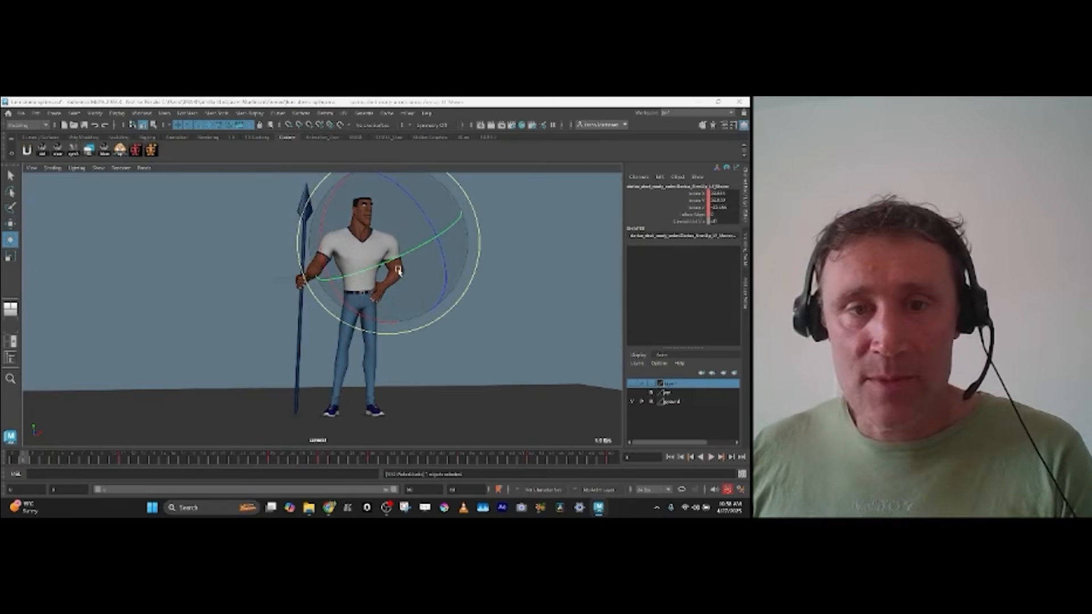
pyautogui.hotkey('alt', '.')
pyautogui.hotkey('alt', '.')
pyautogui.press('space')
pyautogui.press('space')
pyautogui.press('f')
pyautogui.scroll(-5, 350, 322)
pyautogui.keyDown('alt'); pyautogui.moveTo(407, 324); pyautogui.dragTo(417, 200, button='middle'); pyautogui.keyUp('alt')
pyautogui.keyDown('alt'); pyautogui.moveTo(290, 253); pyautogui.dragTo(362, 261, button='right'); pyautogui.keyUp('alt')
pyautogui.keyDown('alt'); pyautogui.moveTo(362, 262); pyautogui.dragTo(434, 271, button='middle'); pyautogui.keyUp('alt')
pyautogui.hotkey('alt', '.')
pyautogui.hotkey('alt', '.')
pyautogui.hotkey('alt', '.')
pyautogui.hotkey('alt', ',')
pyautogui.hotkey('alt', ',')
pyautogui.hotkey('alt', ',')
pyautogui.hotkey('alt', ',')
pyautogui.hotkey('alt', ',')
pyautogui.hotkey('alt', ',')
pyautogui.hotkey('alt', ',')
pyautogui.hotkey('alt', '.')
pyautogui.hotkey('alt', '.')
pyautogui.hotkey('alt', '.')
pyautogui.hotkey('alt', '.')
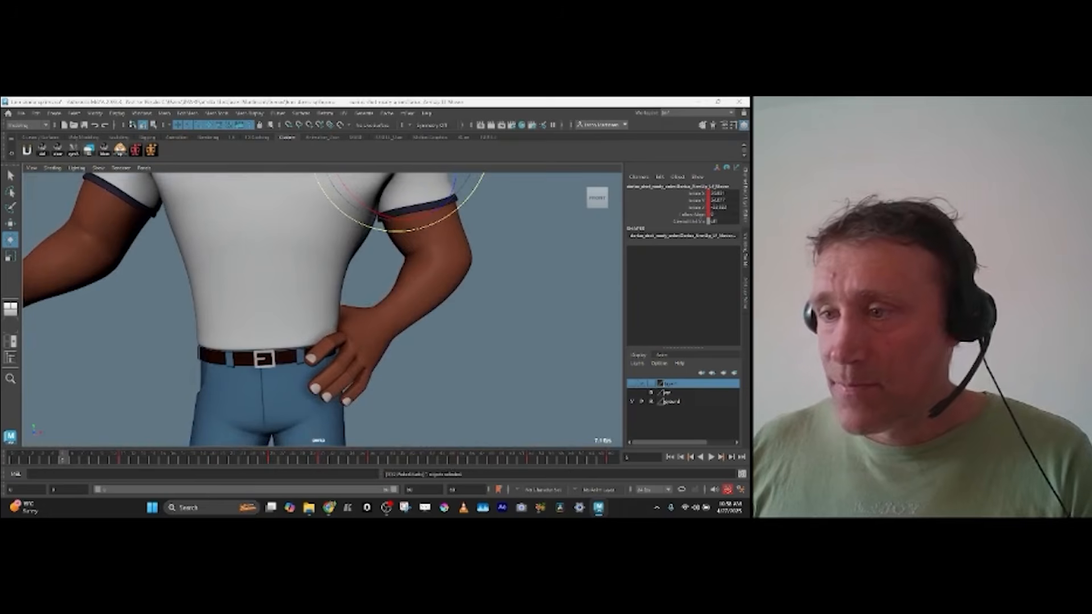
# Step: Select the left wrist control and check its rotation frame by frame as the hand comes off the hip
pyautogui.click(446, 285)
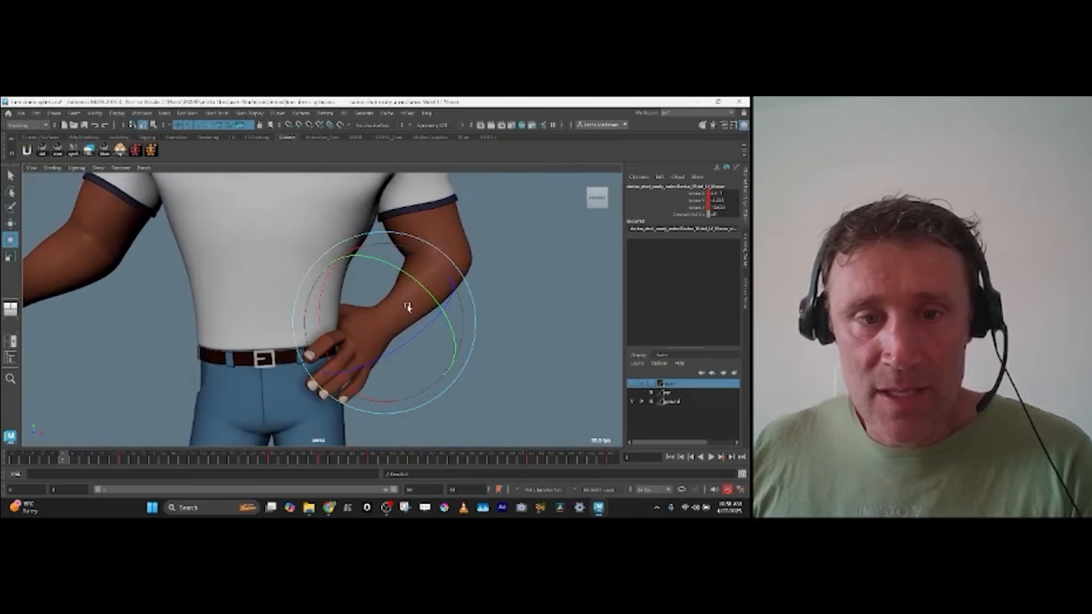
pyautogui.hotkey('alt', ',')
pyautogui.hotkey('alt', '.')
pyautogui.hotkey('alt', '.')
pyautogui.hotkey('alt', '.')
pyautogui.hotkey('alt', '.')
pyautogui.hotkey('alt', '.')
pyautogui.hotkey('alt', '.')
pyautogui.hotkey('alt', '.')
pyautogui.hotkey('alt', '.')
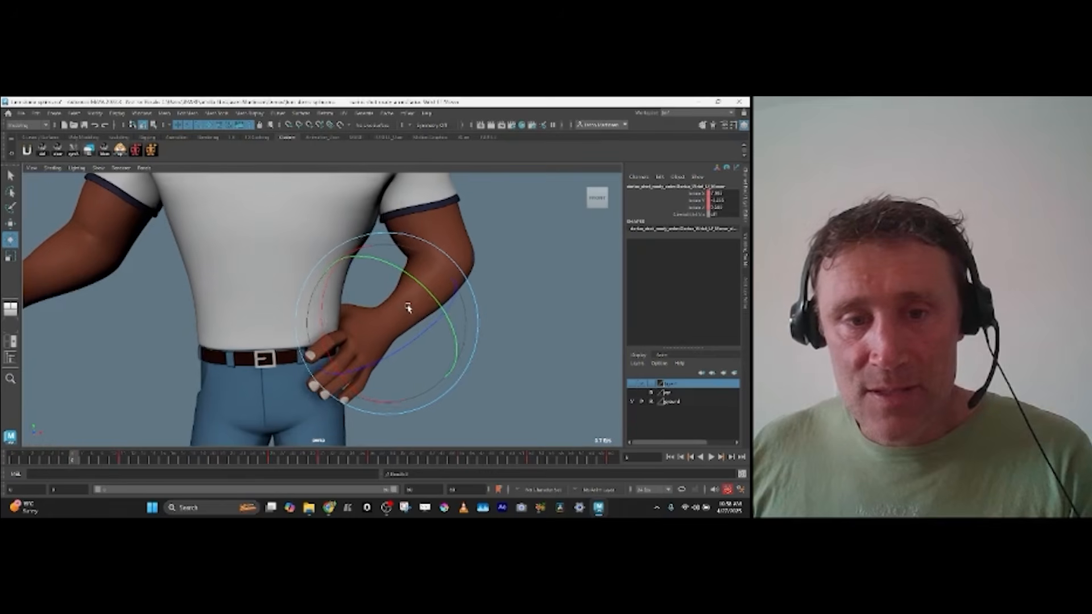
pyautogui.hotkey('alt', '.')
pyautogui.hotkey('alt', '.')
pyautogui.hotkey('alt', '.')
pyautogui.hotkey('alt', ',')
pyautogui.hotkey('alt', ',')
pyautogui.hotkey('alt', ',')
pyautogui.hotkey('alt', ',')
pyautogui.hotkey('alt', ',')
pyautogui.hotkey('alt', '.')
pyautogui.hotkey('alt', '.')
pyautogui.hotkey('alt', '.')
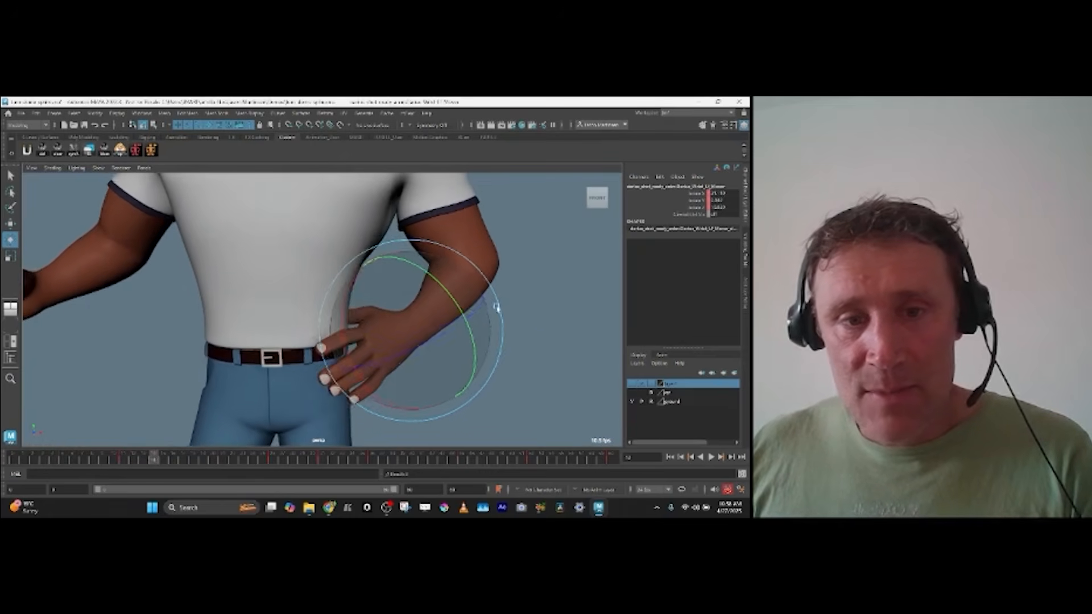
pyautogui.hotkey('alt', '.')
pyautogui.hotkey('alt', '.')
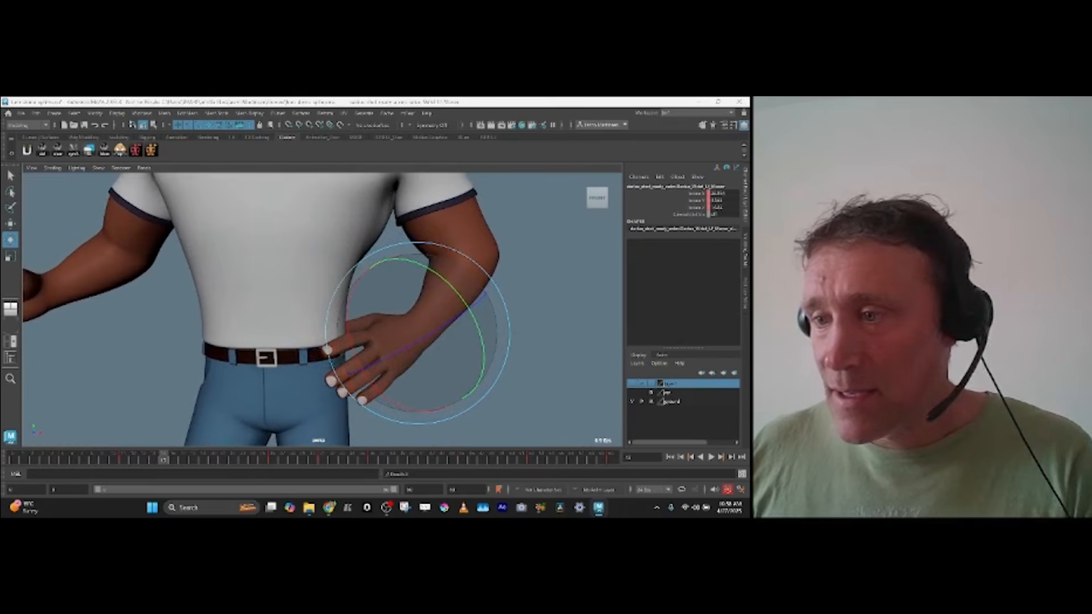
# Step: Select the left hand's finger controls and examine the fingers as the arm drops to the character's side
pyautogui.click(449, 337)
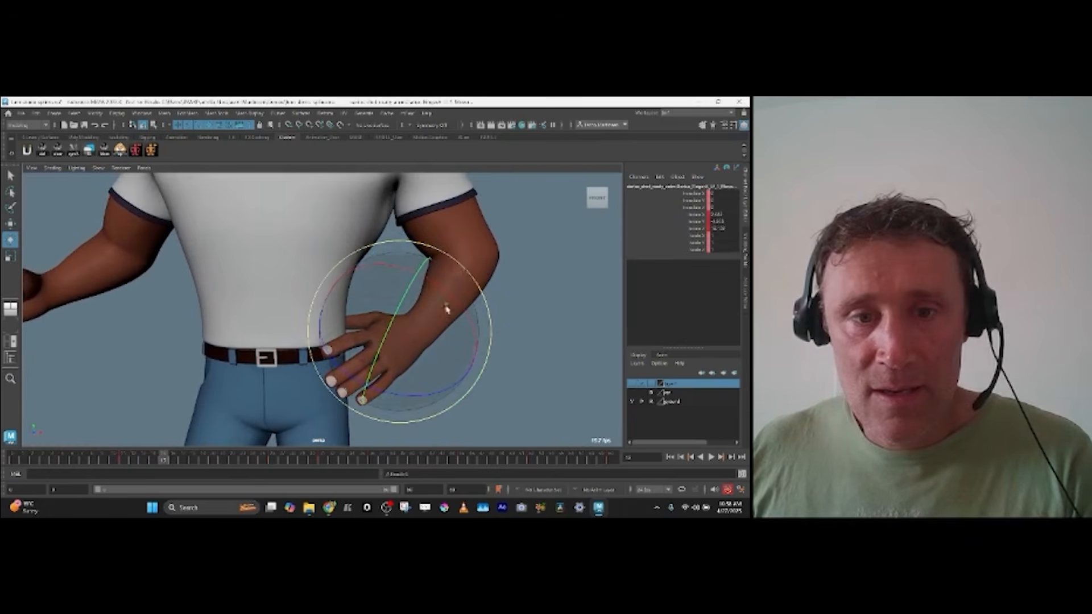
pyautogui.hotkey('alt', '.')
pyautogui.hotkey('alt', '.')
pyautogui.hotkey('alt', '.')
pyautogui.hotkey('alt', '.')
pyautogui.hotkey('alt', '.')
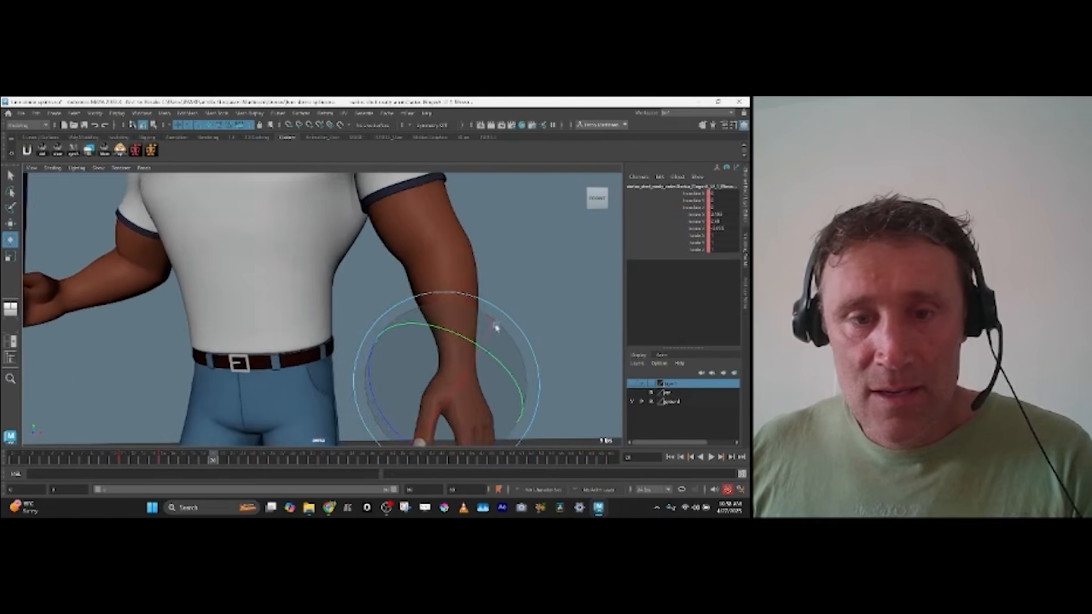
pyautogui.keyDown('alt'); pyautogui.moveTo(494, 324); pyautogui.dragTo(445, 312, button='right'); pyautogui.keyUp('alt')
pyautogui.hotkey('alt', '.')
pyautogui.keyDown('alt'); pyautogui.moveTo(470, 324); pyautogui.dragTo(521, 302, button='middle'); pyautogui.keyUp('alt')
pyautogui.hotkey('alt', '.')
pyautogui.hotkey('alt', '.')
pyautogui.hotkey('alt', '.')
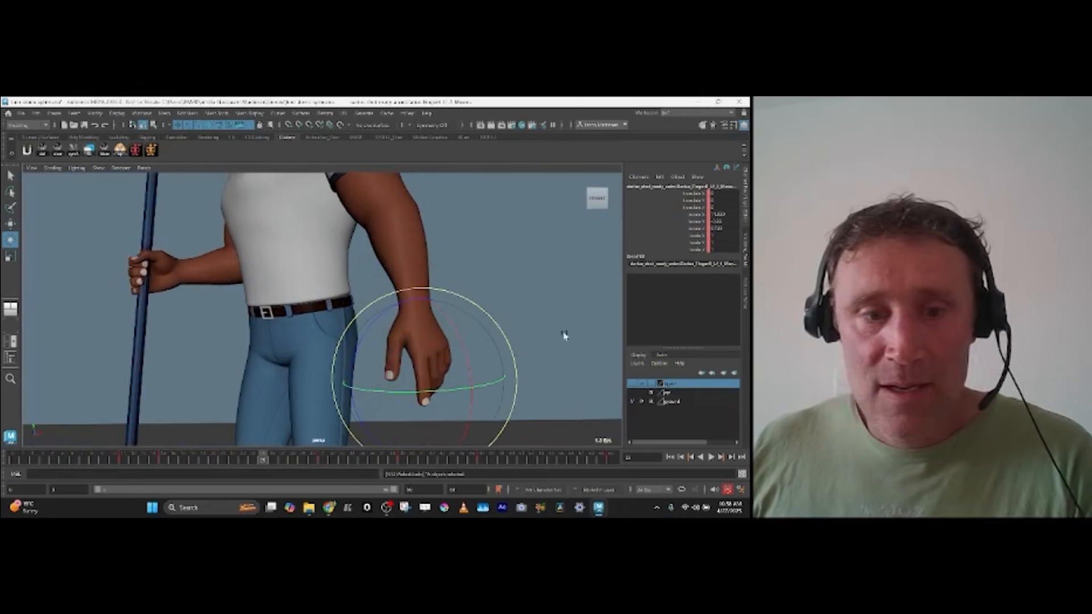
# Step: Rotate the left hand's fingers as the arm swings down and check them up close and in the full-body camera view
pyautogui.keyDown('alt'); pyautogui.moveTo(563, 334); pyautogui.dragTo(522, 336, button='right'); pyautogui.keyUp('alt')
pyautogui.moveTo(502, 334); pyautogui.dragTo(509, 307)
pyautogui.press(',')
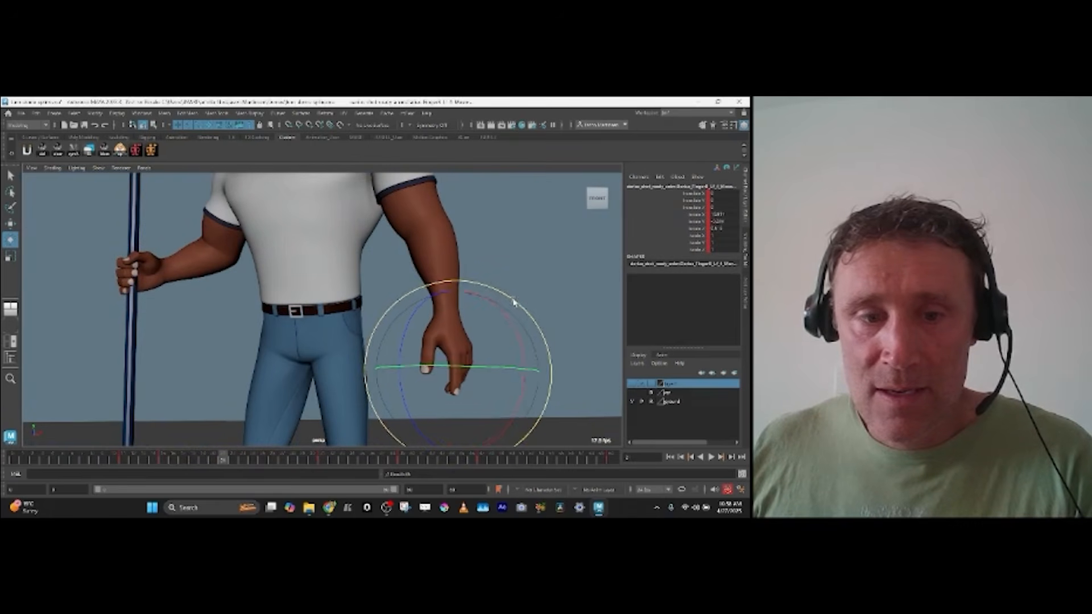
pyautogui.hotkey('alt', '.')
pyautogui.hotkey('alt', '.')
pyautogui.hotkey('alt', '.')
pyautogui.hotkey('alt', '.')
pyautogui.hotkey('alt', '.')
pyautogui.hotkey('alt', '.')
pyautogui.press('space')
pyautogui.press('space')
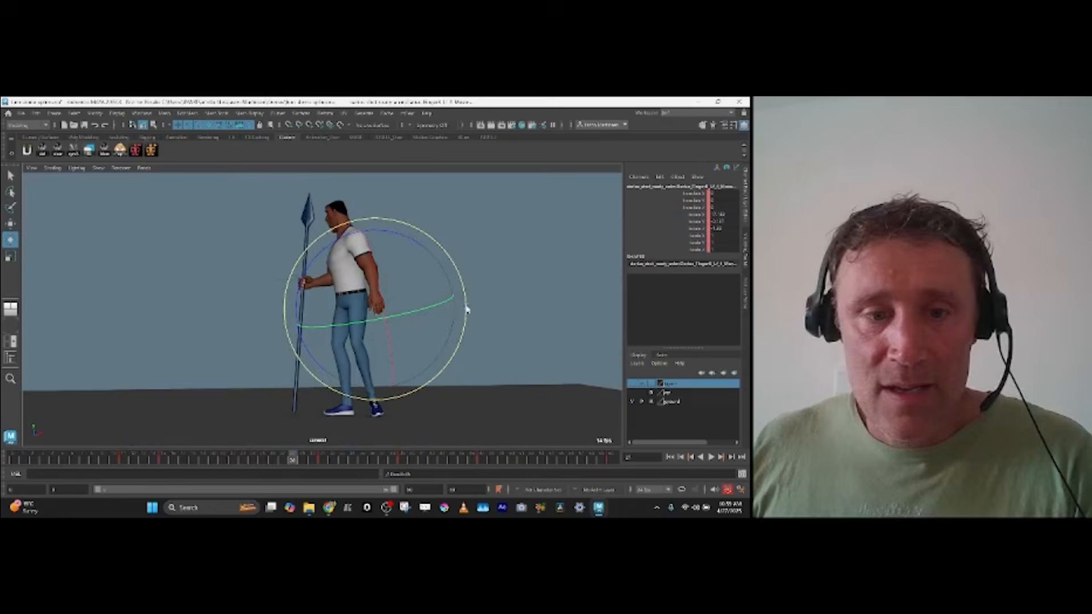
# Step: Rotate the left hand's fingers again in the full-body camera view as the body passes the side-on pose
pyautogui.hotkey('alt', '.')
pyautogui.hotkey('alt', '.')
pyautogui.moveTo(412, 253); pyautogui.dragTo(401, 245)
pyautogui.hotkey('alt', '.')
pyautogui.hotkey('alt', '.')
pyautogui.hotkey('alt', '.')
pyautogui.hotkey('alt', '.')
pyautogui.hotkey('alt', '.')
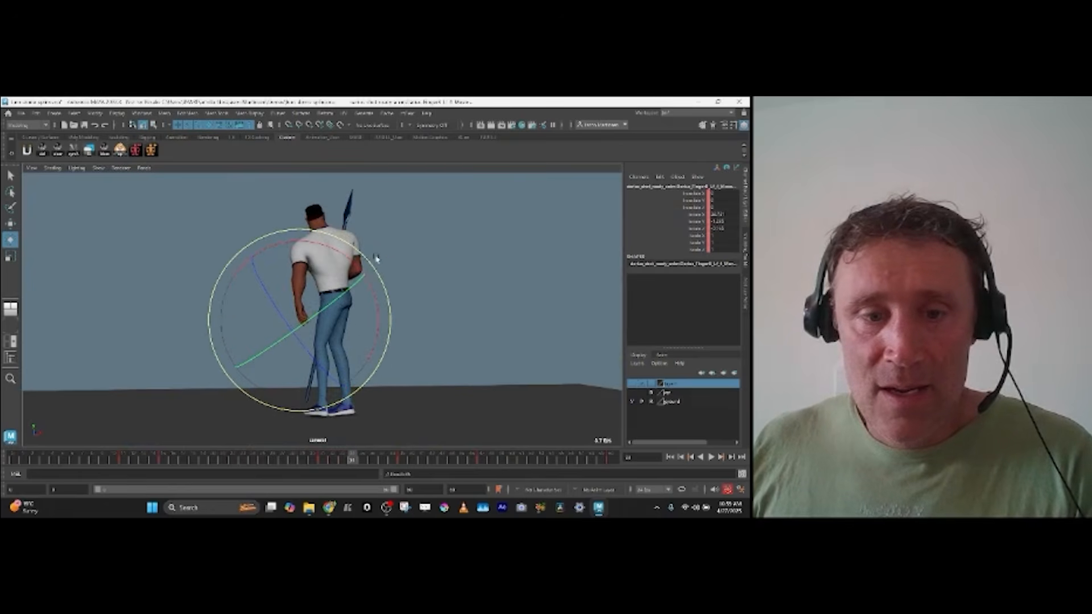
# Step: Advance to where the turn settles into the back view and rotate the left hand's fingers there
pyautogui.press(',')
pyautogui.hotkey('alt', '.')
pyautogui.hotkey('alt', '.')
pyautogui.hotkey('alt', '.')
pyautogui.hotkey('alt', '.')
pyautogui.hotkey('alt', '.')
pyautogui.hotkey('alt', '.')
pyautogui.hotkey('alt', '.')
pyautogui.hotkey('alt', '.')
pyautogui.hotkey('alt', '.')
pyautogui.hotkey('alt', '.')
pyautogui.hotkey('alt', '.')
pyautogui.hotkey('alt', '.')
pyautogui.hotkey('alt', '.')
pyautogui.hotkey('alt', '.')
pyautogui.hotkey('alt', '.')
pyautogui.hotkey('alt', '.')
pyautogui.moveTo(363, 283)
pyautogui.mouseDown()
pyautogui.moveTo(352, 260)
pyautogui.moveTo(332, 263)
pyautogui.mouseUp()
# Step: Review the left hand's fingers through the final frames and play back the turn
pyautogui.hotkey('alt', '.')
pyautogui.hotkey('alt', '.')
pyautogui.hotkey('alt', '.')
pyautogui.hotkey('alt', '.')
pyautogui.hotkey('alt', '.')
pyautogui.hotkey('alt', '.')
pyautogui.hotkey('alt', '.')
pyautogui.hotkey('alt', '.')
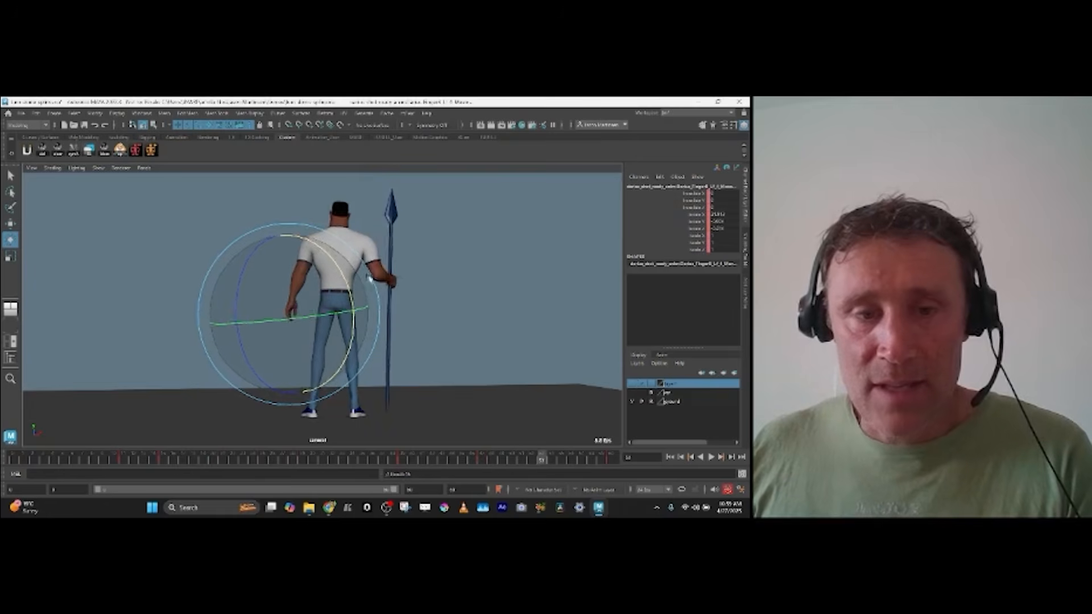
pyautogui.hotkey('alt', '.')
pyautogui.hotkey('alt', '.')
pyautogui.hotkey('alt', '.')
pyautogui.hotkey('alt', '.')
pyautogui.hotkey('alt', '.')
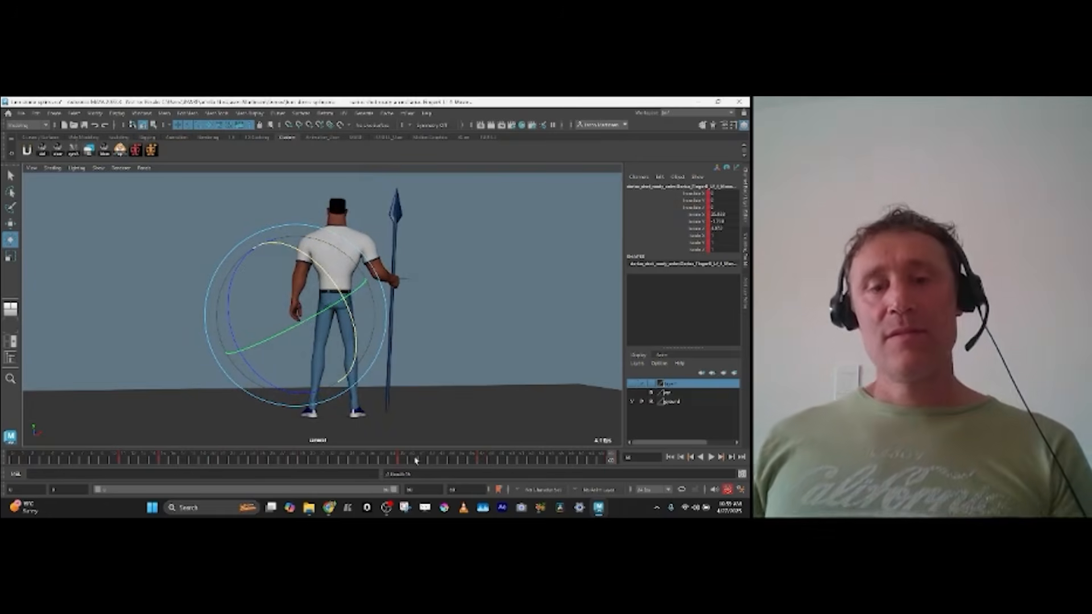
pyautogui.hotkey('alt', 'v')
pyautogui.hotkey('alt', 'v')
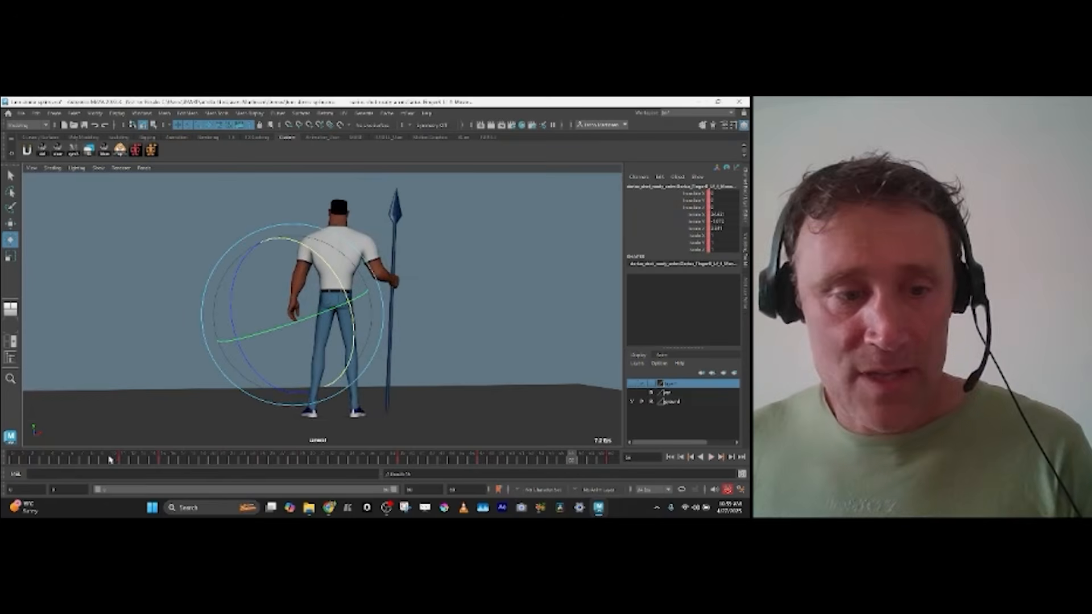
# Step: Review the left wrist's motion on the frames where the hand leaves the hip in the camera view
pyautogui.moveTo(128, 462); pyautogui.dragTo(133, 458)
pyautogui.hotkey('alt', '.')
pyautogui.hotkey('alt', '.')
pyautogui.hotkey('alt', '.')
pyautogui.hotkey('alt', '.')
pyautogui.hotkey('alt', '.')
pyautogui.hotkey('alt', '.')
pyautogui.hotkey('alt', '.')
pyautogui.hotkey('alt', '.')
pyautogui.hotkey('alt', '.')
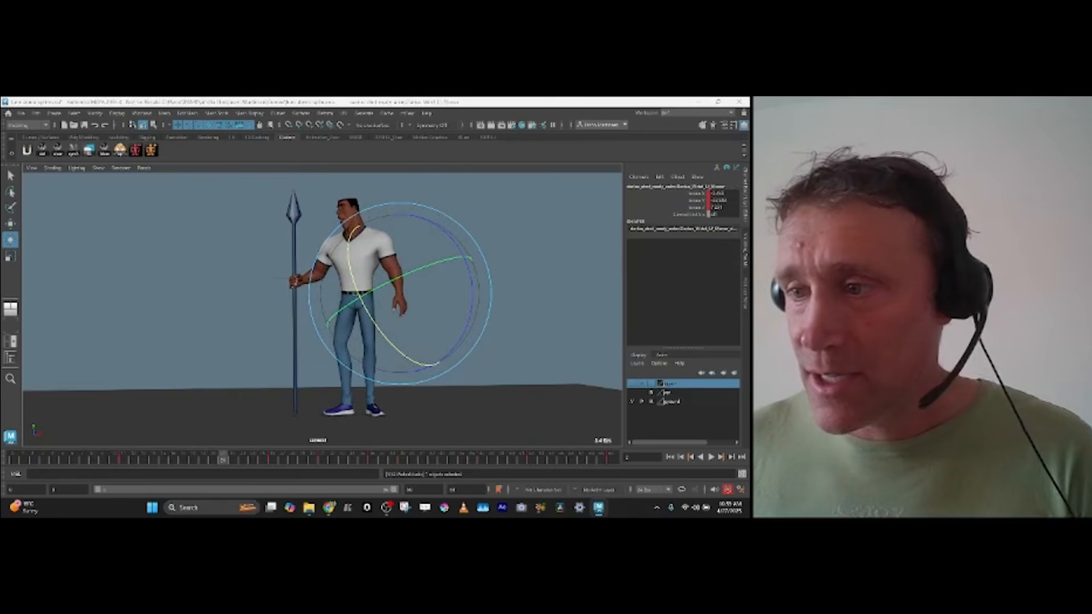
# Step: Select the left elbow control and straighten the elbow around its mid-turn key as the arm swings down
pyautogui.press('Up')
pyautogui.moveTo(613, 305); pyautogui.dragTo(511, 316, button='middle')
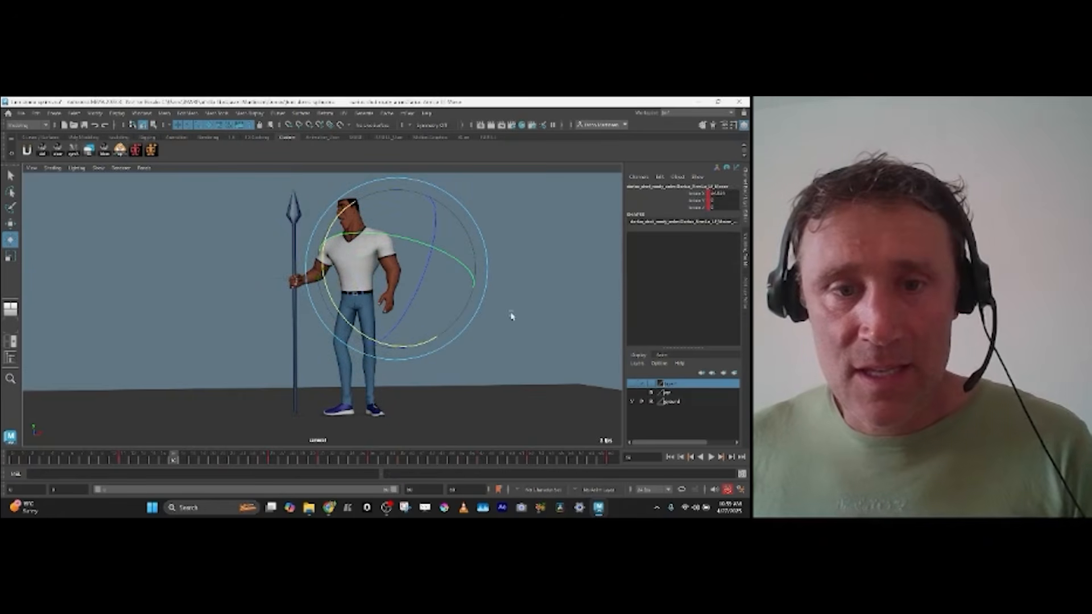
pyautogui.click(273, 456)
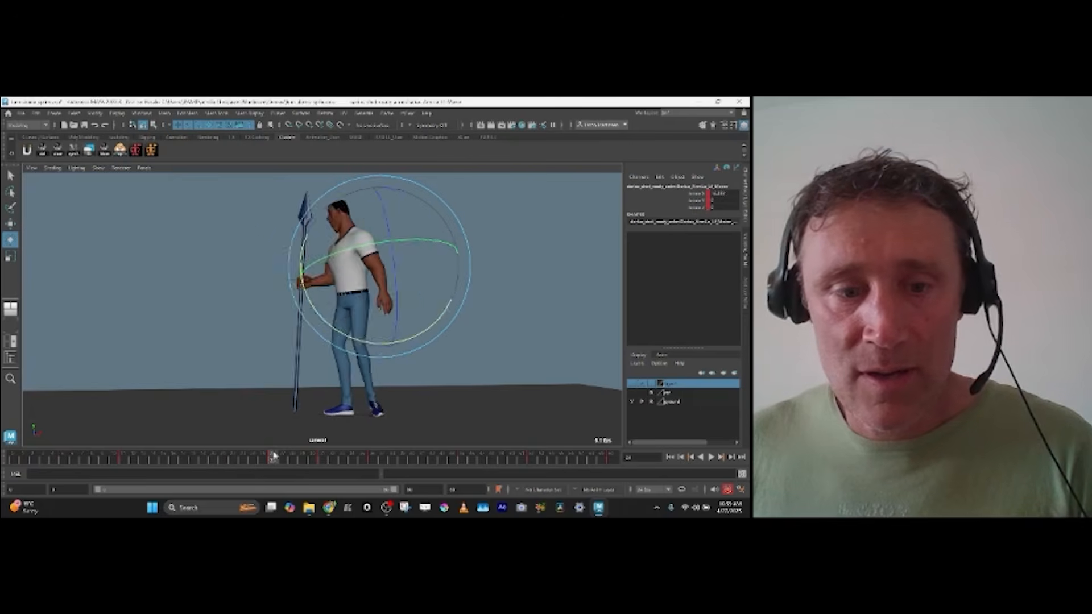
pyautogui.moveTo(273, 455); pyautogui.dragTo(256, 457)
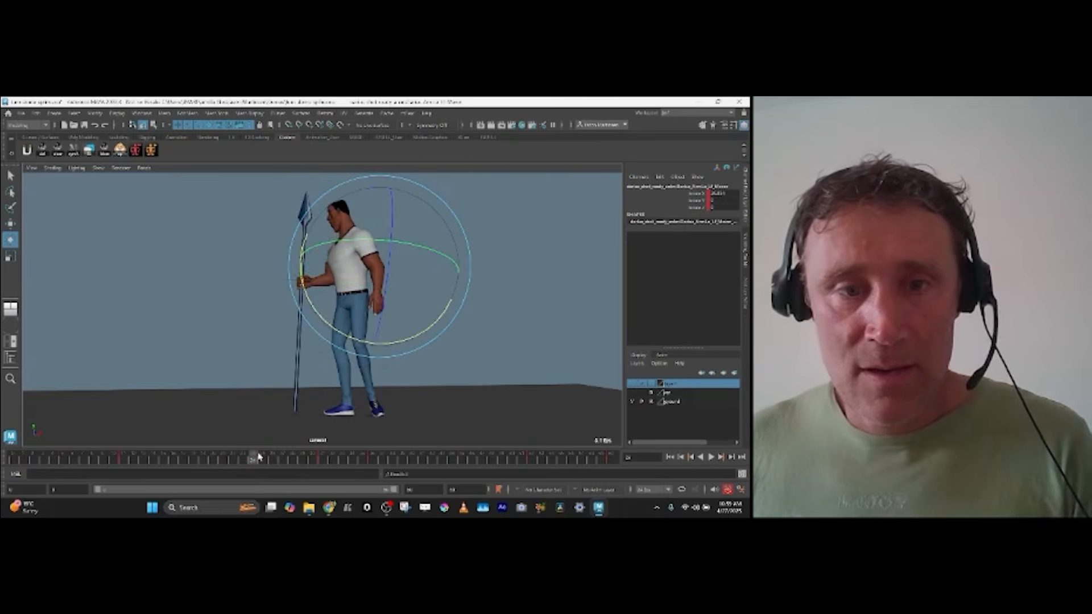
pyautogui.moveTo(363, 340); pyautogui.dragTo(380, 342)
pyautogui.hotkey('alt', '.')
pyautogui.hotkey('alt', '.')
pyautogui.hotkey('alt', '.')
pyautogui.hotkey('alt', '.')
pyautogui.hotkey('alt', '.')
pyautogui.hotkey('alt', '.')
pyautogui.hotkey('alt', '.')
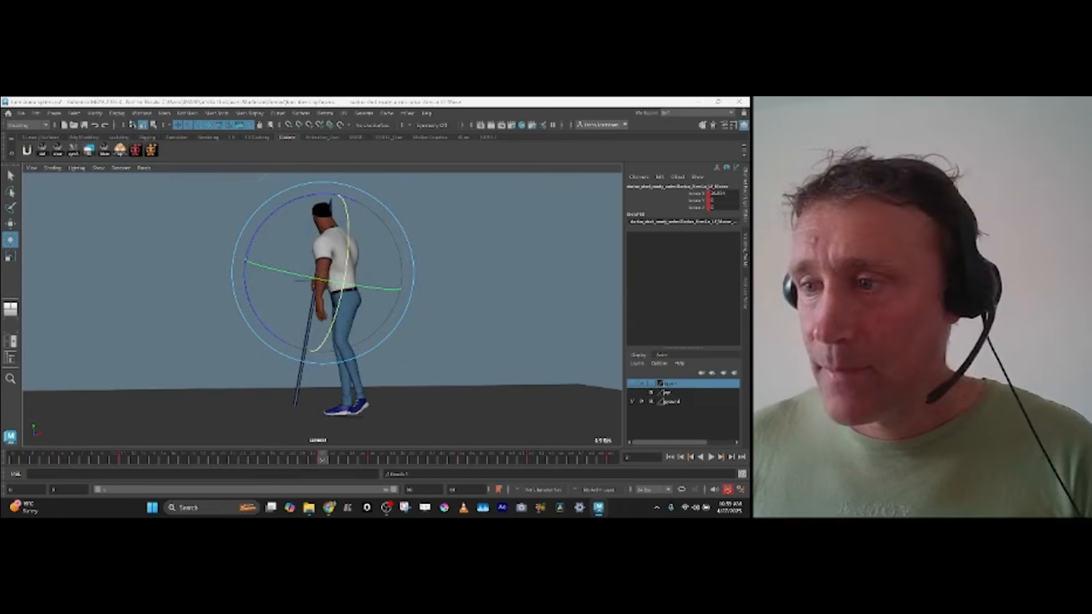
# Step: Select the left upper-arm control and examine the arm's swing frame by frame through the middle of the turn
pyautogui.press('Up')
pyautogui.hotkey('alt', ',')
pyautogui.hotkey('alt', ',')
pyautogui.hotkey('alt', ',')
pyautogui.hotkey('alt', ',')
pyautogui.hotkey('alt', ',')
pyautogui.hotkey('alt', ',')
pyautogui.hotkey('alt', ',')
pyautogui.hotkey('alt', ',')
pyautogui.hotkey('alt', ',')
pyautogui.hotkey('alt', ',')
pyautogui.hotkey('alt', '.')
pyautogui.hotkey('alt', '.')
pyautogui.hotkey('alt', '.')
pyautogui.hotkey('alt', '.')
pyautogui.hotkey('alt', '.')
pyautogui.hotkey('alt', '.')
pyautogui.hotkey('alt', '.')
pyautogui.hotkey('alt', '.')
pyautogui.hotkey('alt', '.')
pyautogui.hotkey('alt', '.')
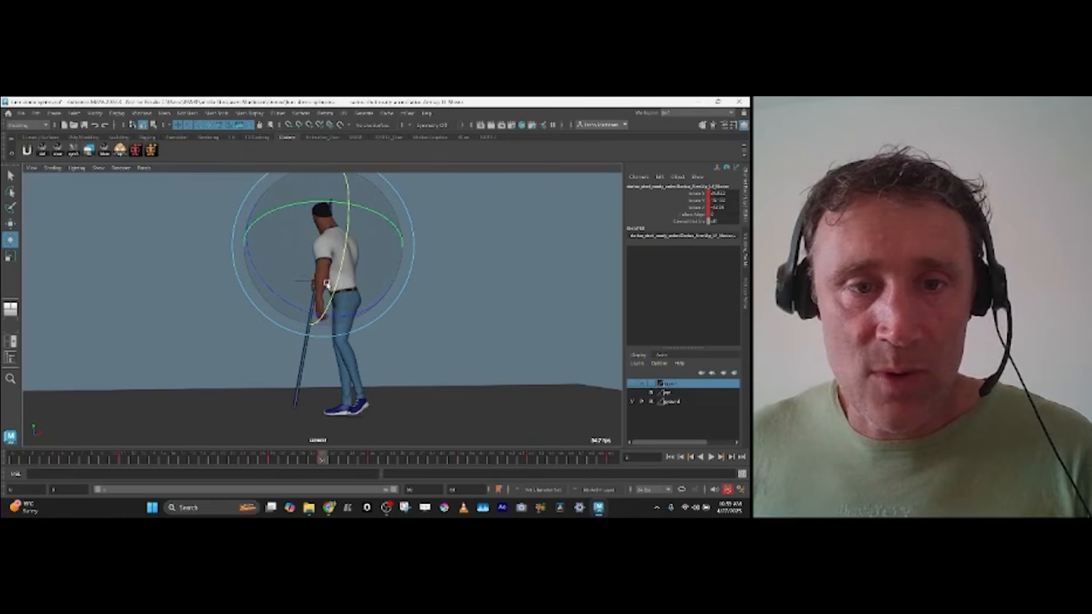
# Step: Adjust the left upper arm's rotation in the middle of the turn, comparing the swing on the neighbouring frames
pyautogui.hotkey('alt', ',')
pyautogui.hotkey('alt', ',')
pyautogui.hotkey('alt', ',')
pyautogui.hotkey('alt', ',')
pyautogui.hotkey('alt', ',')
pyautogui.hotkey('alt', '.')
pyautogui.hotkey('alt', '.')
pyautogui.hotkey('alt', '.')
pyautogui.hotkey('alt', '.')
pyautogui.hotkey('alt', '.')
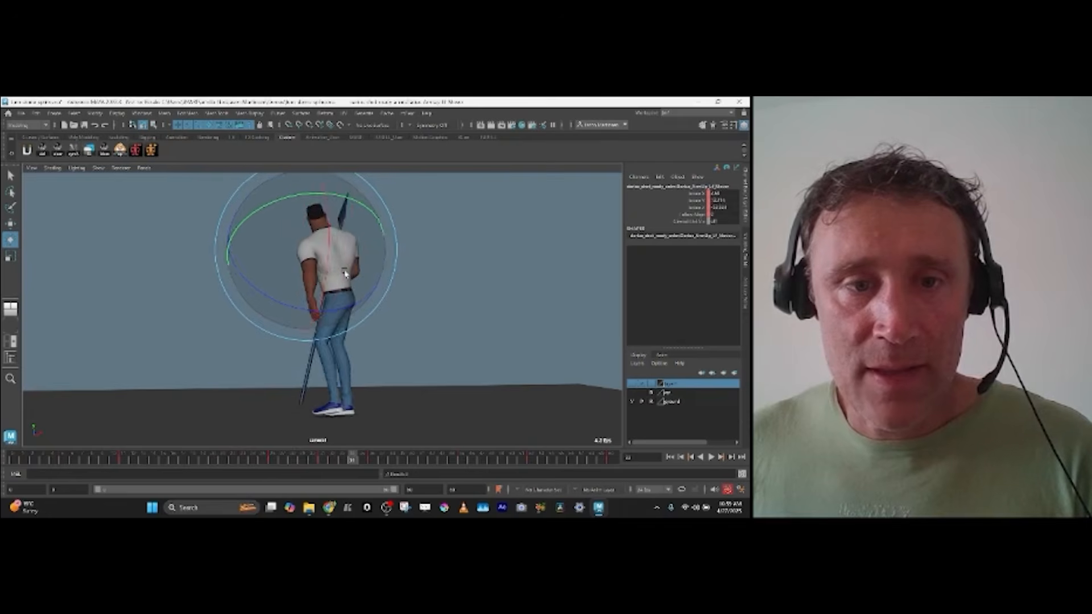
pyautogui.moveTo(347, 271); pyautogui.dragTo(348, 276)
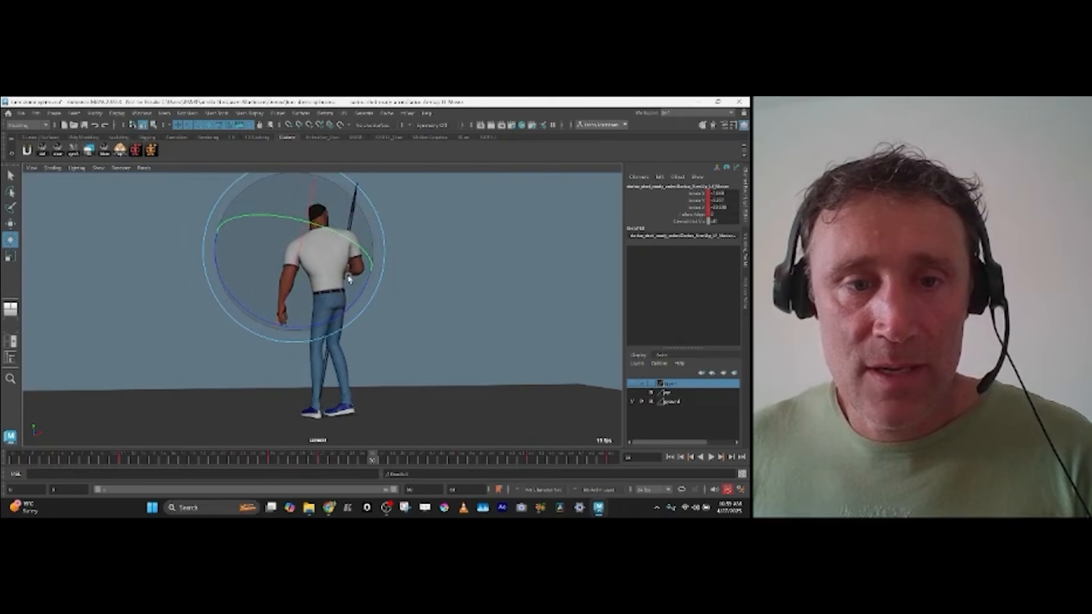
# Step: Examine the left upper arm's motion frame by frame from mid-turn to the final pose and clear the selection
pyautogui.hotkey('alt', '.')
pyautogui.hotkey('alt', '.')
pyautogui.hotkey('alt', '.')
pyautogui.hotkey('alt', '.')
pyautogui.hotkey('alt', '.')
pyautogui.hotkey('alt', '.')
pyautogui.hotkey('alt', '.')
pyautogui.hotkey('alt', '.')
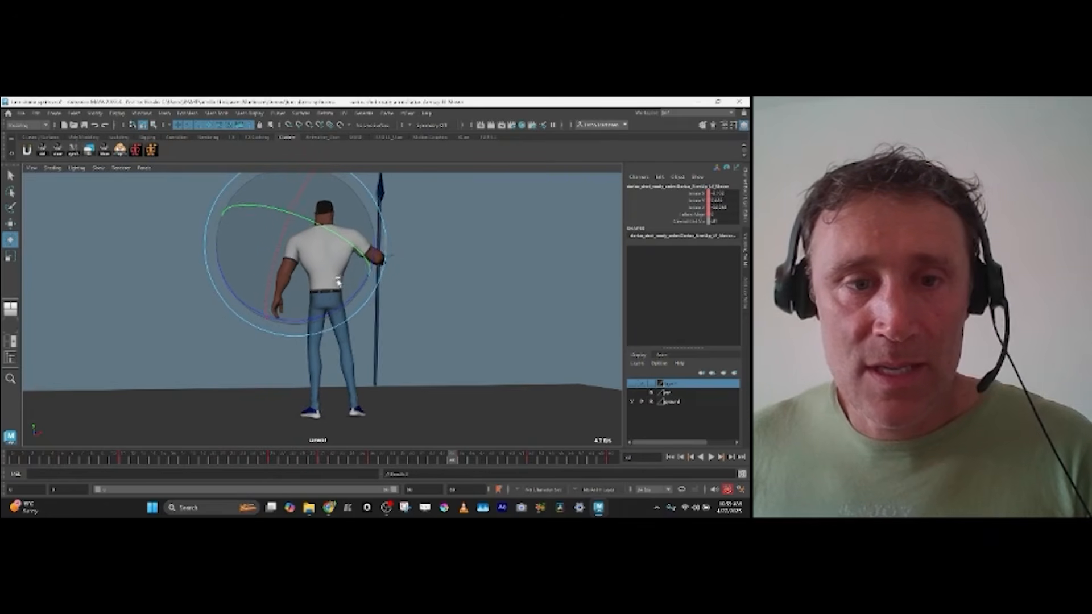
pyautogui.hotkey('alt', '.')
pyautogui.hotkey('alt', '.')
pyautogui.hotkey('alt', '.')
pyautogui.hotkey('alt', '.')
pyautogui.hotkey('alt', '.')
pyautogui.hotkey('alt', '.')
pyautogui.hotkey('alt', '.')
pyautogui.hotkey('alt', '.')
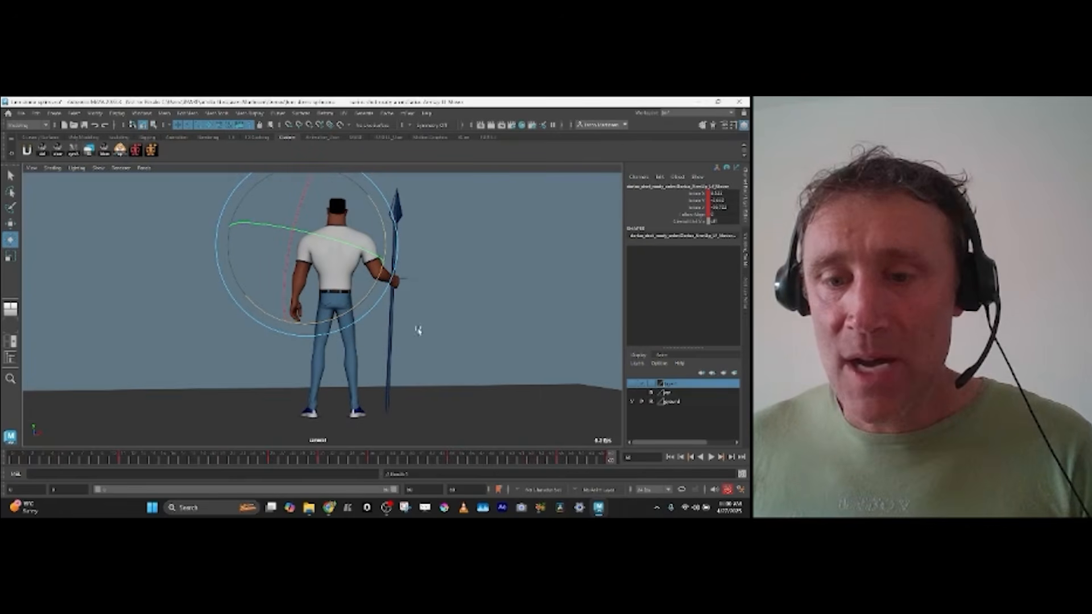
pyautogui.hotkey('alt', '.')
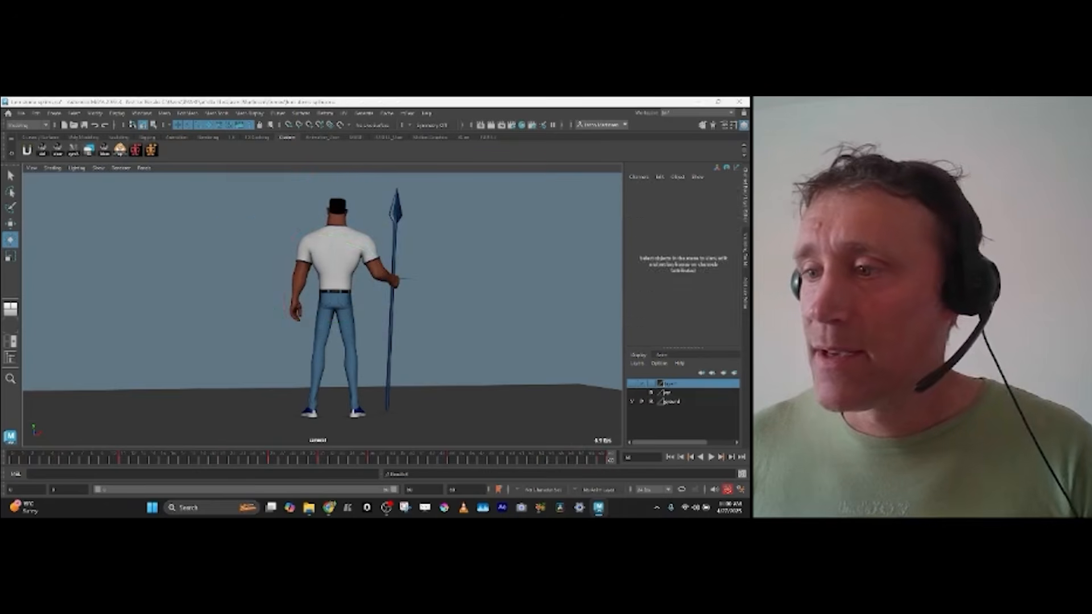
# Step: Select the left wrist control and examine its rotation frame by frame as the arm swings past the hip
pyautogui.moveTo(449, 462); pyautogui.dragTo(369, 343)
pyautogui.hotkey('alt', ',')
pyautogui.hotkey('alt', ',')
pyautogui.hotkey('alt', ',')
pyautogui.hotkey('alt', ',')
pyautogui.hotkey('alt', ',')
pyautogui.hotkey('alt', ',')
pyautogui.hotkey('alt', ',')
pyautogui.hotkey('alt', '.')
pyautogui.hotkey('alt', ',')
pyautogui.hotkey('alt', ',')
pyautogui.hotkey('alt', ',')
pyautogui.hotkey('alt', '.')
pyautogui.hotkey('alt', '.')
pyautogui.hotkey('alt', '.')
pyautogui.hotkey('alt', '.')
pyautogui.hotkey('alt', '.')
pyautogui.hotkey('alt', '.')
pyautogui.hotkey('alt', '.')
pyautogui.hotkey('alt', '.')
pyautogui.hotkey('alt', '.')
pyautogui.hotkey('alt', '.')
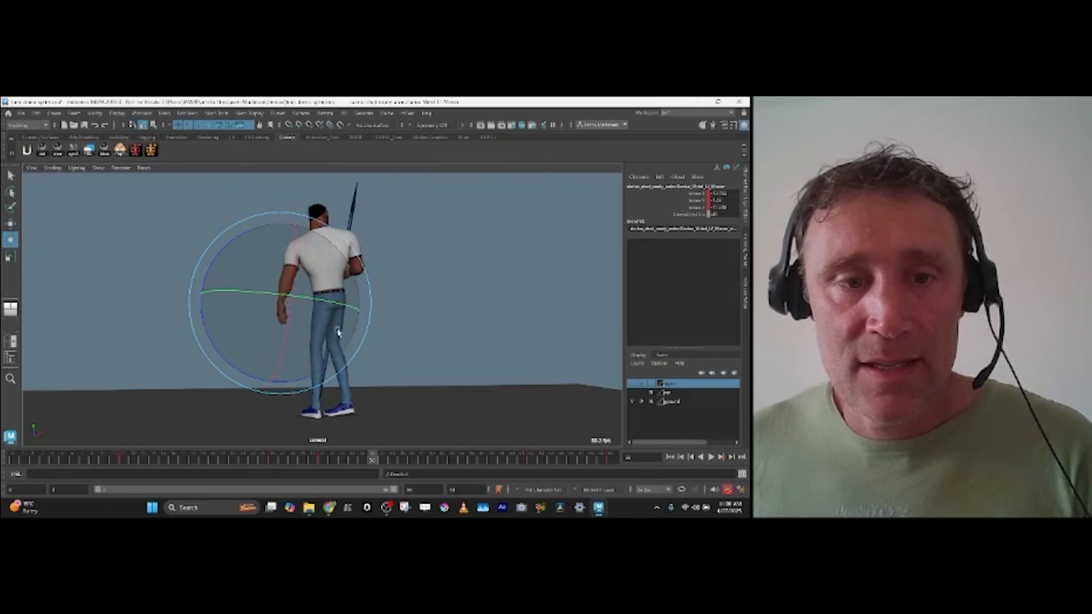
# Step: Examine the left wrist's follow-through from mid-turn until the hand settles beside the thigh in the final pose
pyautogui.hotkey('alt', '.')
pyautogui.hotkey('alt', '.')
pyautogui.hotkey('alt', '.')
pyautogui.hotkey('alt', '.')
pyautogui.hotkey('alt', '.')
pyautogui.hotkey('alt', '.')
pyautogui.hotkey('alt', '.')
pyautogui.hotkey('alt', '.')
pyautogui.hotkey('alt', '.')
pyautogui.hotkey('alt', '.')
pyautogui.hotkey('alt', '.')
pyautogui.hotkey('alt', '.')
pyautogui.hotkey('alt', '.')
pyautogui.hotkey('alt', '.')
pyautogui.hotkey('alt', '.')
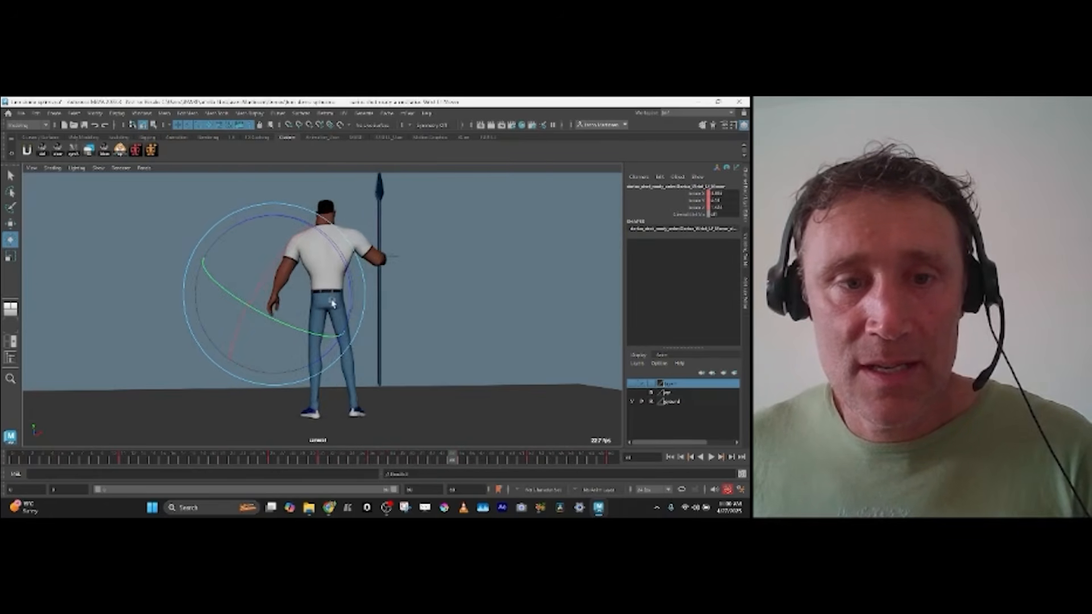
pyautogui.hotkey('alt', '.')
pyautogui.hotkey('alt', '.')
pyautogui.hotkey('alt', '.')
pyautogui.hotkey('alt', '.')
pyautogui.hotkey('alt', '.')
pyautogui.hotkey('alt', '.')
pyautogui.hotkey('alt', '.')
pyautogui.hotkey('alt', '.')
pyautogui.hotkey('alt', '.')
pyautogui.hotkey('alt', '.')
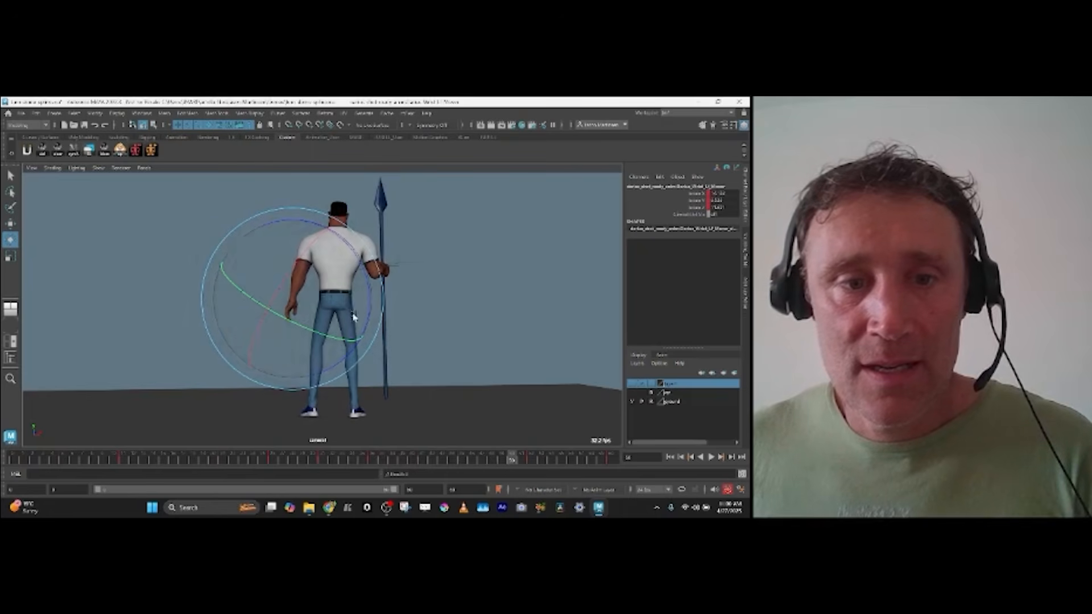
pyautogui.hotkey('alt', '.')
pyautogui.hotkey('alt', '.')
pyautogui.hotkey('alt', '.')
pyautogui.hotkey('alt', '.')
pyautogui.hotkey('alt', '.')
pyautogui.hotkey('alt', '.')
pyautogui.hotkey('alt', '.')
pyautogui.hotkey('alt', '.')
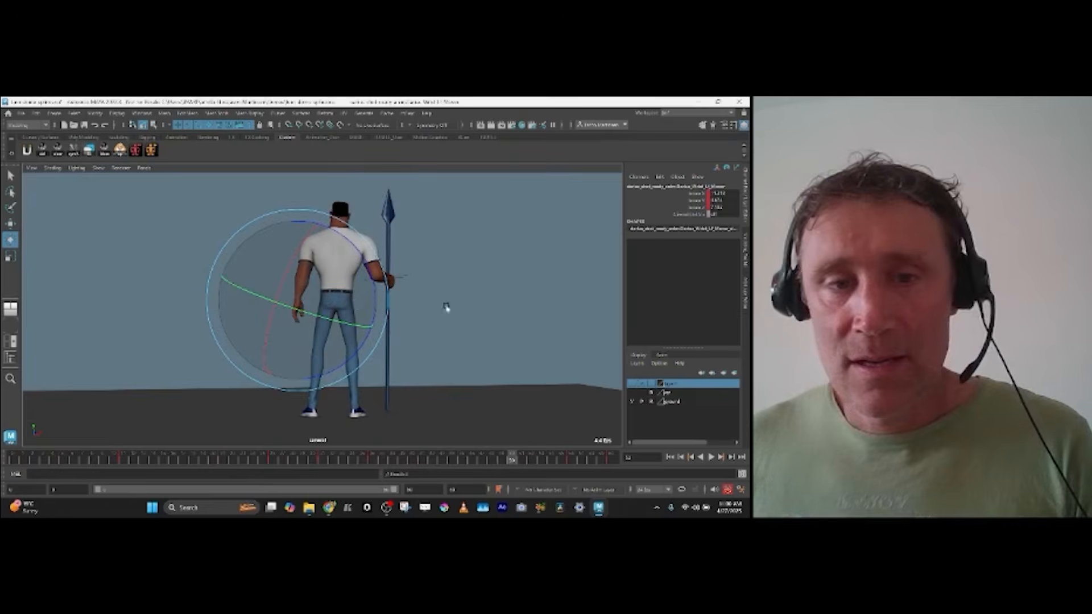
# Step: Select the left clavicle control, scrub through the turn to check the shoulder, and clear the selection
pyautogui.hotkey('alt', '.')
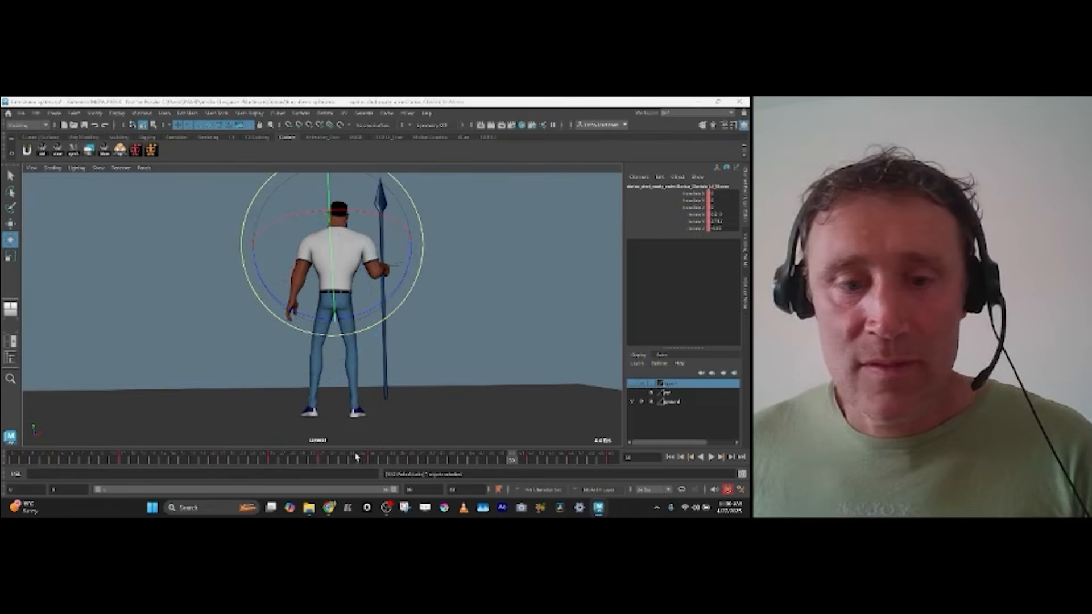
pyautogui.click(356, 457)
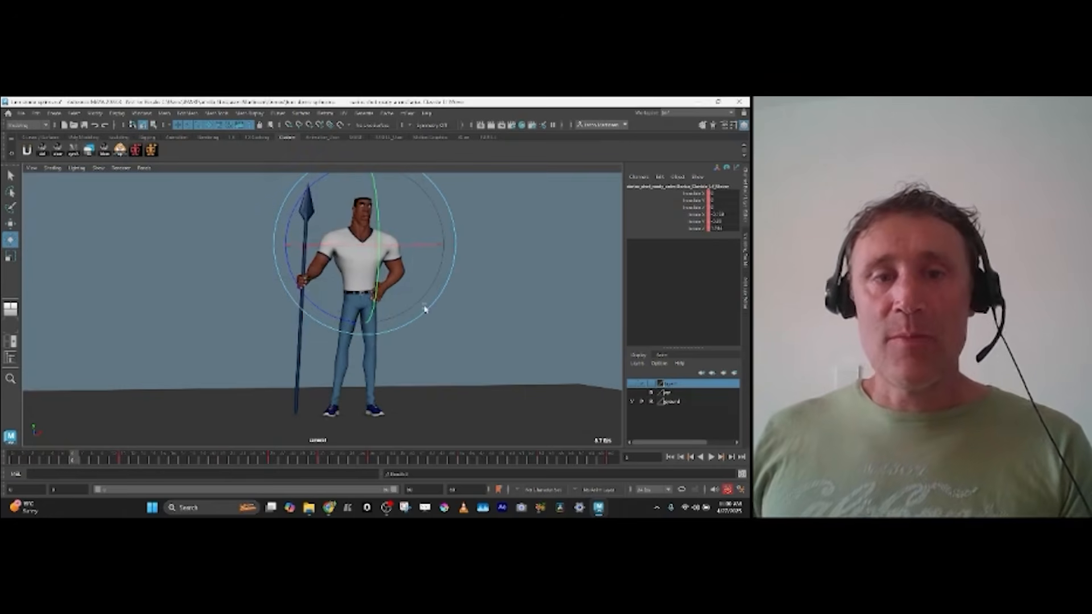
pyautogui.click(459, 277)
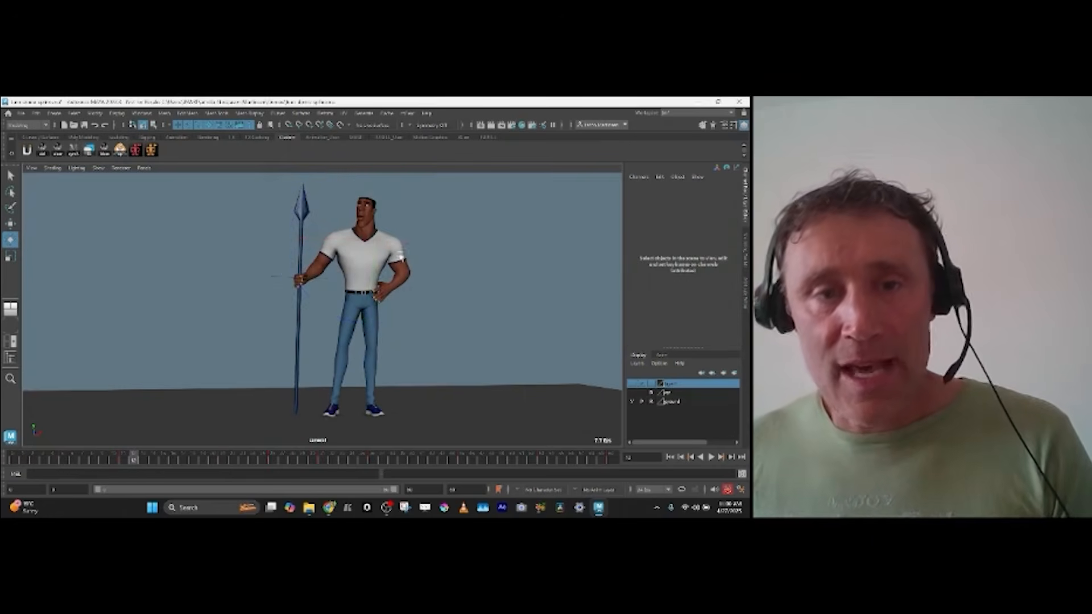
# Step: Reposition the eye-aim control in a close-up of the face to animate the gaze through the turn, and return to the camera view
pyautogui.scroll(5, 277, 248)
pyautogui.keyDown('alt'); pyautogui.moveTo(277, 248); pyautogui.dragTo(365, 332, button='middle'); pyautogui.keyUp('alt')
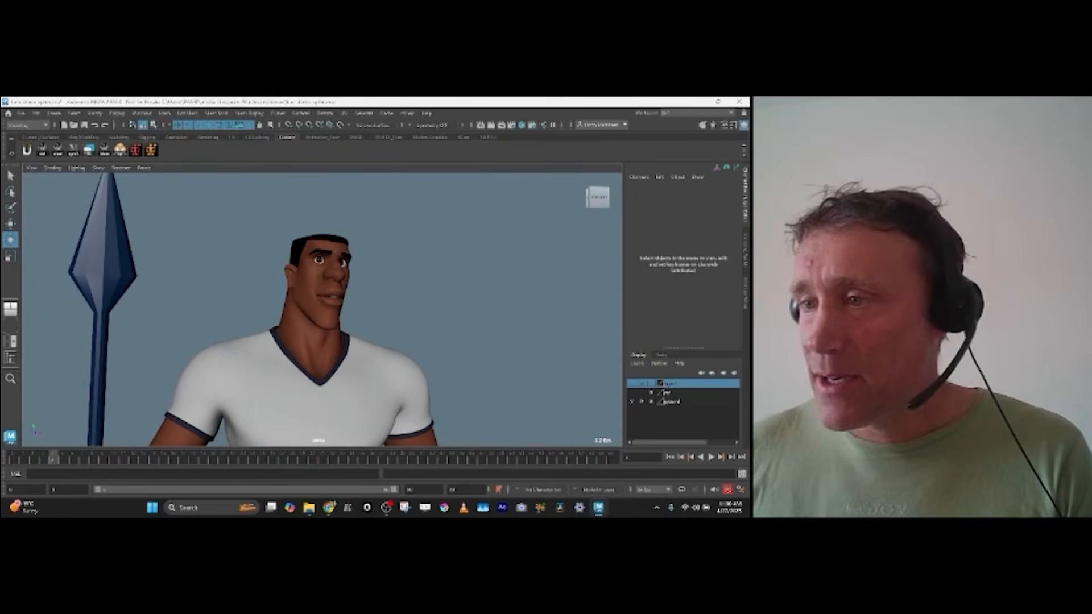
pyautogui.click(526, 275)
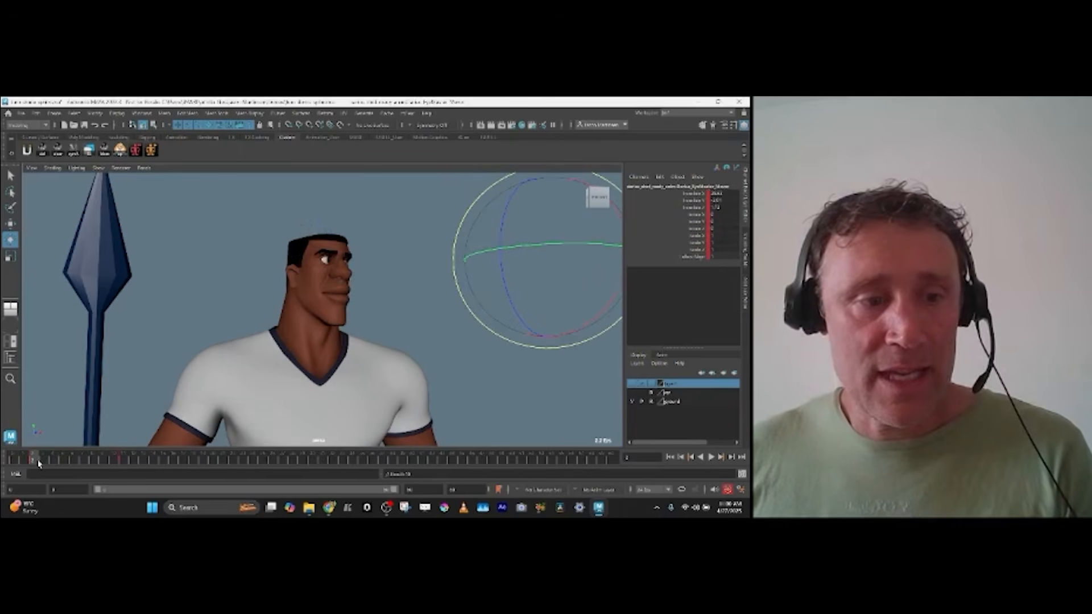
pyautogui.press('w')
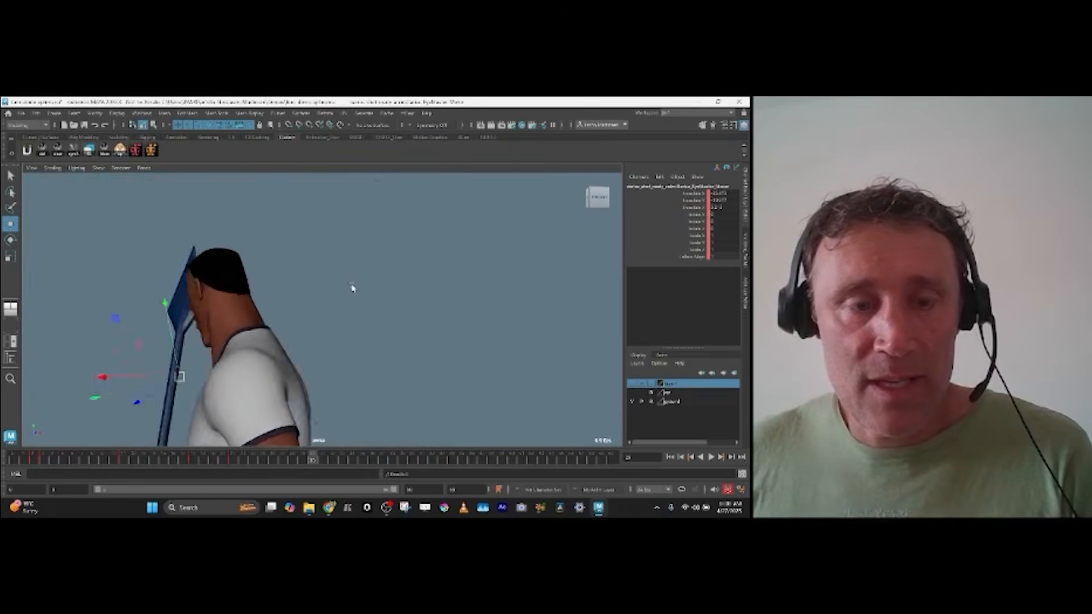
pyautogui.press('space')
pyautogui.press('space')
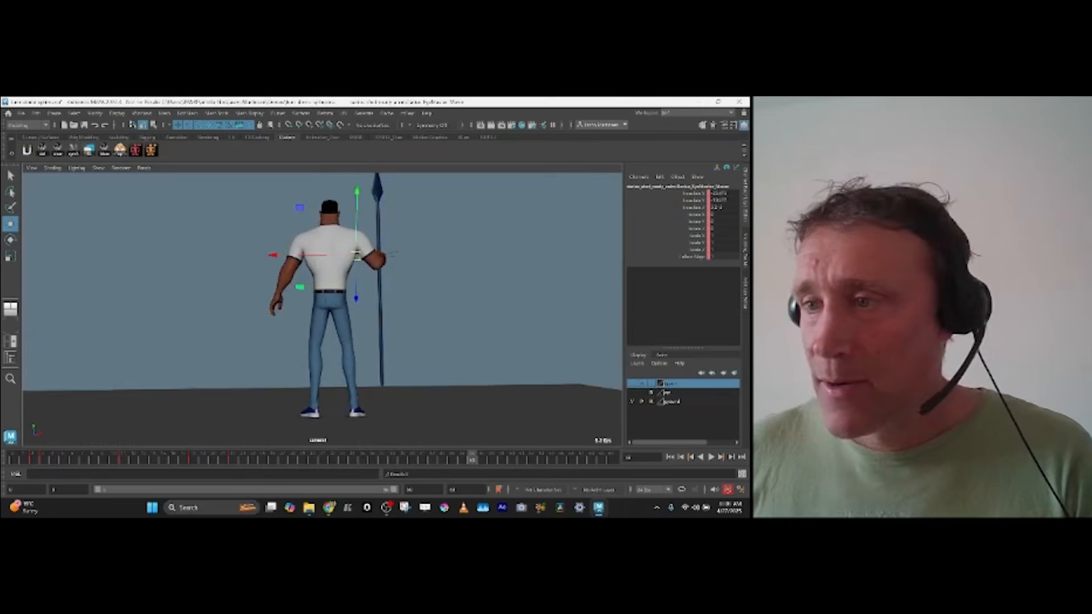
# Step: Try adjusting the head control's rotation around the middle of the turn and undo the last change
pyautogui.click(218, 459)
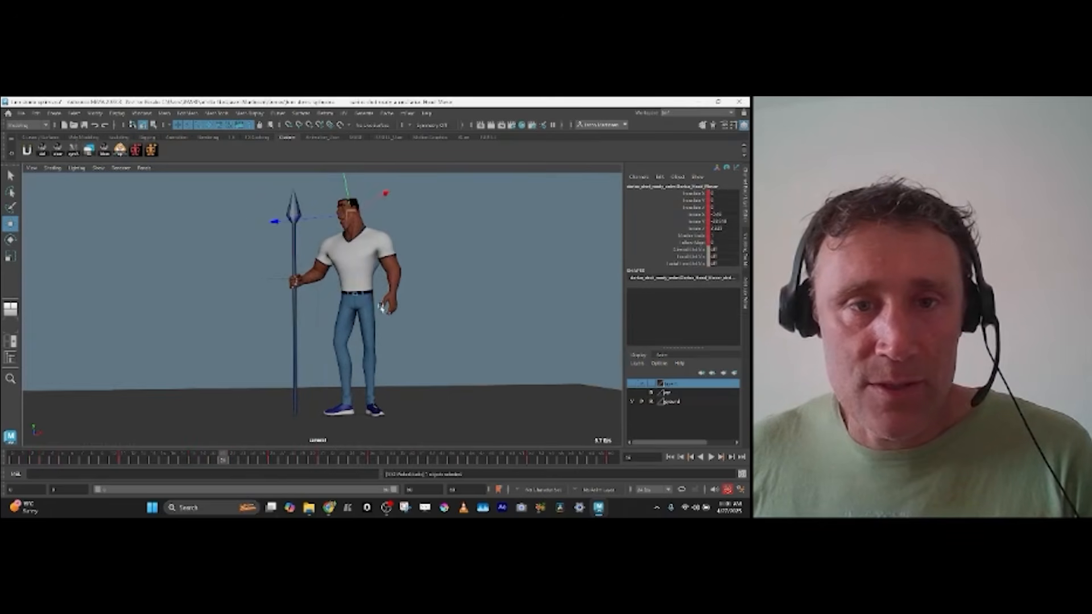
pyautogui.press('e')
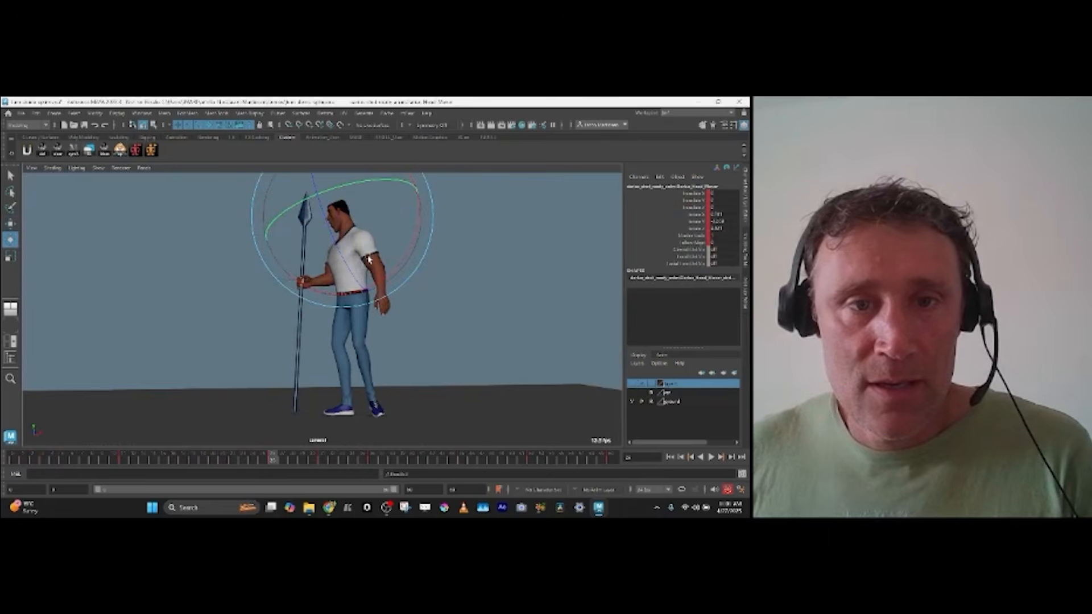
pyautogui.moveTo(376, 232); pyautogui.dragTo(369, 251)
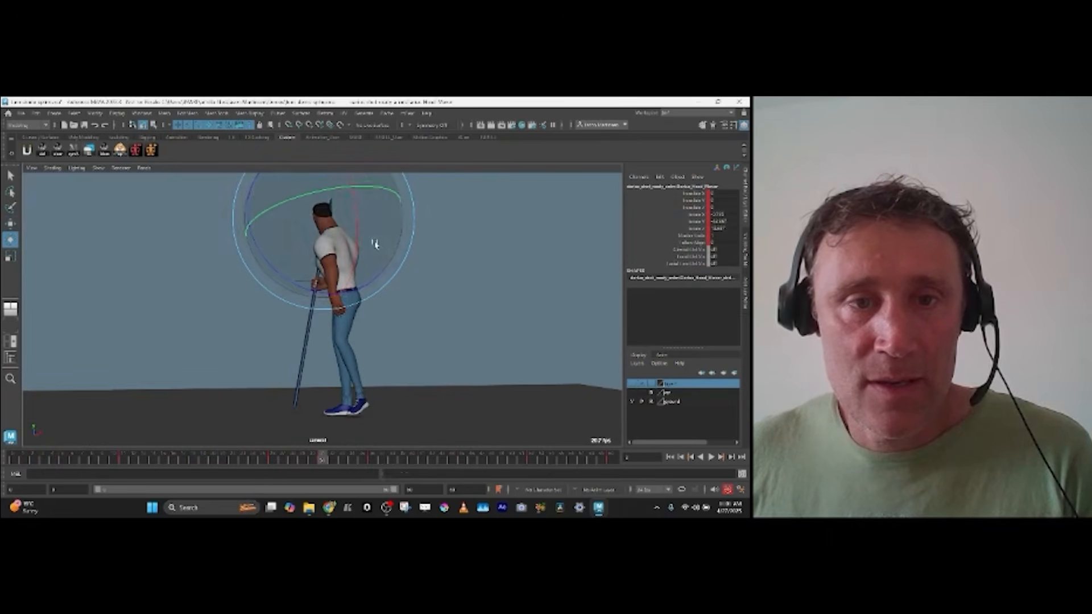
pyautogui.press(',')
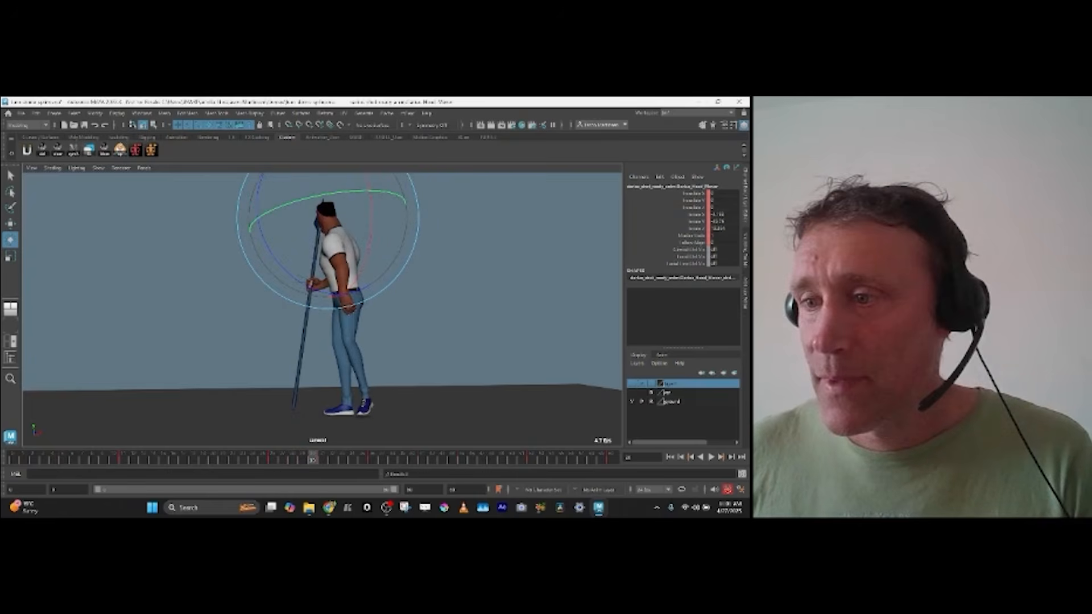
pyautogui.hotkey('ctrl', 'z')
# Step: Adjust the body's centre-of-gravity control around the middle of the turn, clear the selection, and play back the animation
pyautogui.hotkey('alt', '.')
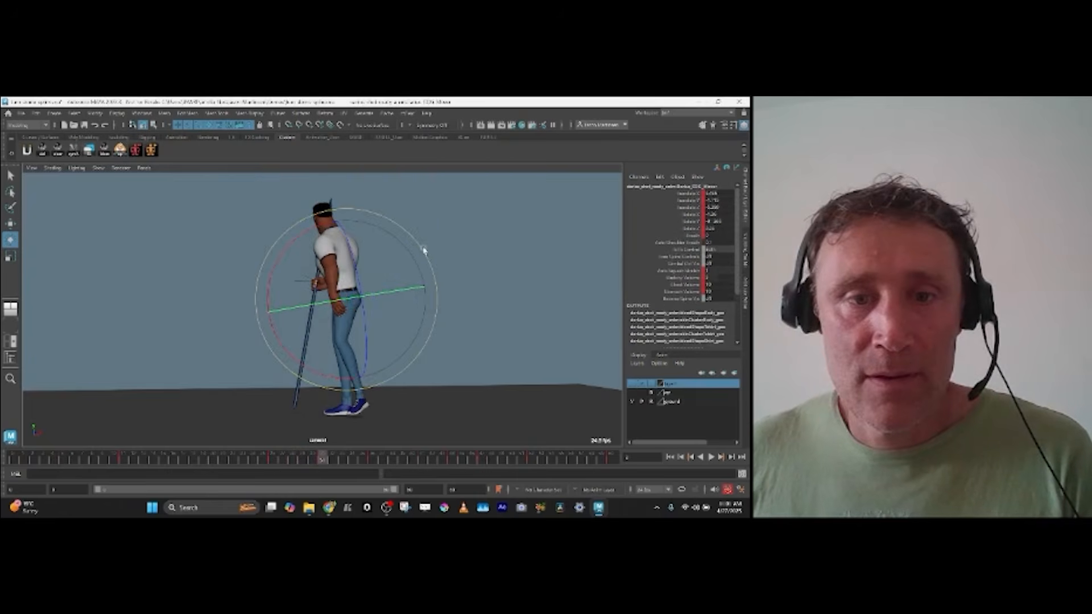
pyautogui.moveTo(427, 253); pyautogui.dragTo(421, 239)
pyautogui.press('w')
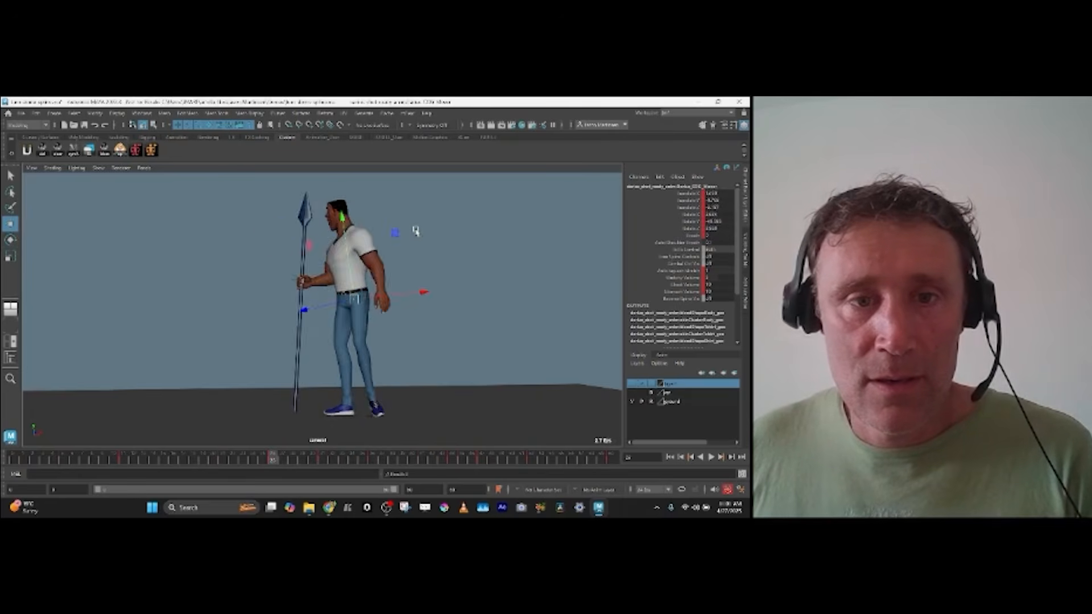
pyautogui.press('e')
pyautogui.click(480, 315)
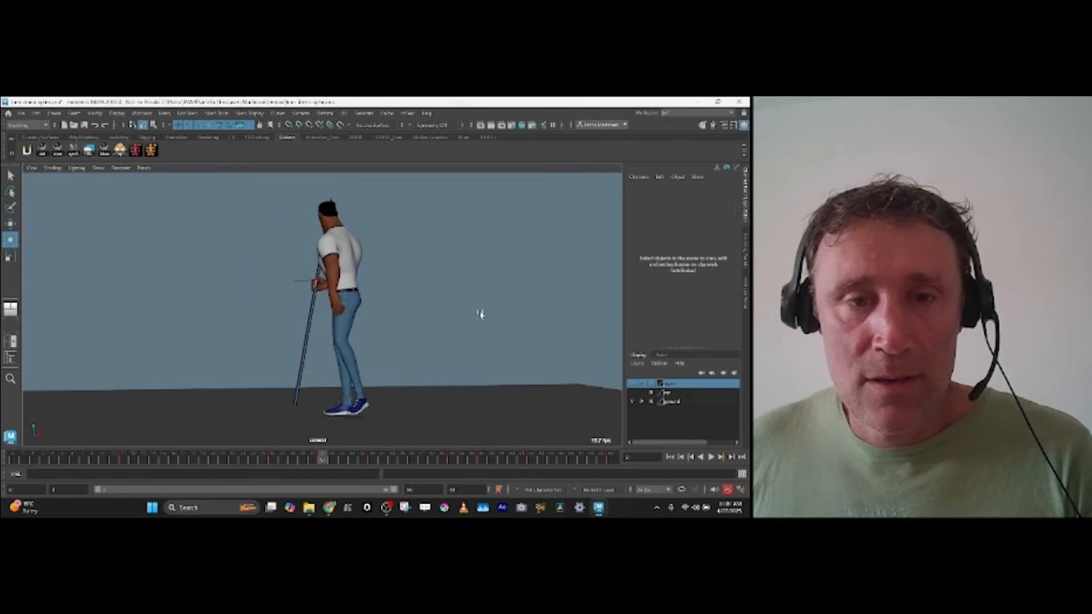
pyautogui.click(711, 457)
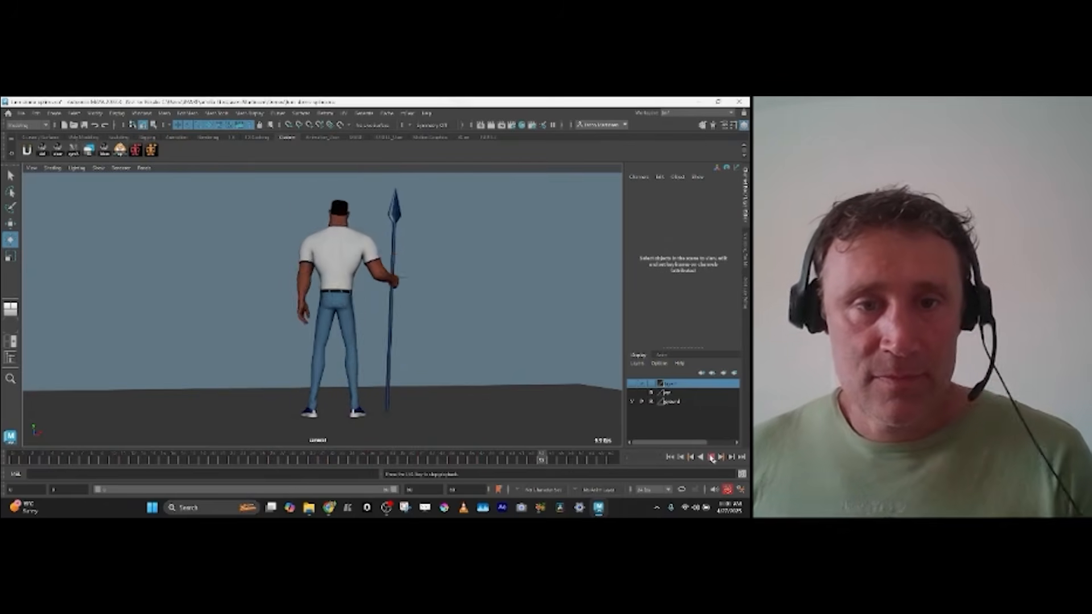
pyautogui.click(712, 458)
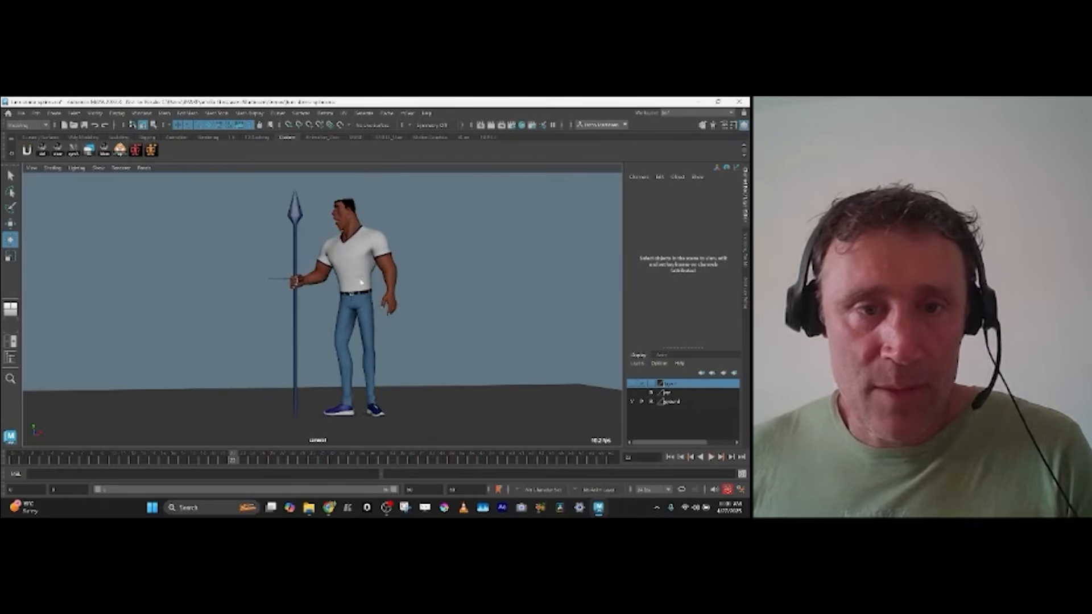
# Step: Select the spear and examine its tilt through the opening frames with short playbacks and scrubbing
pyautogui.click(296, 247)
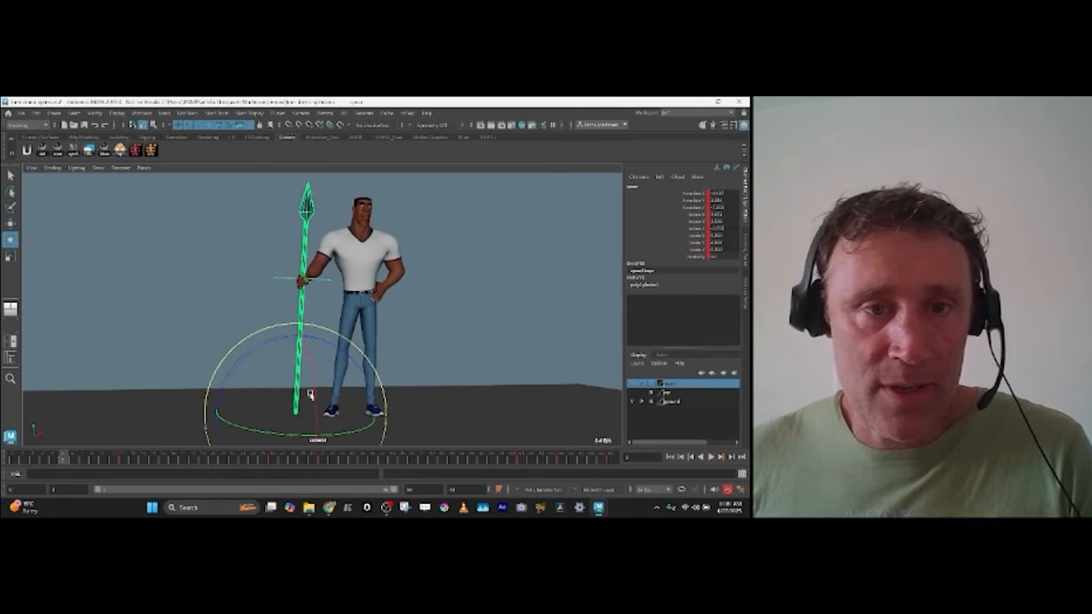
pyautogui.hotkey('alt', '.')
pyautogui.hotkey('alt', '.')
pyautogui.hotkey('alt', '.')
pyautogui.hotkey('alt', '.')
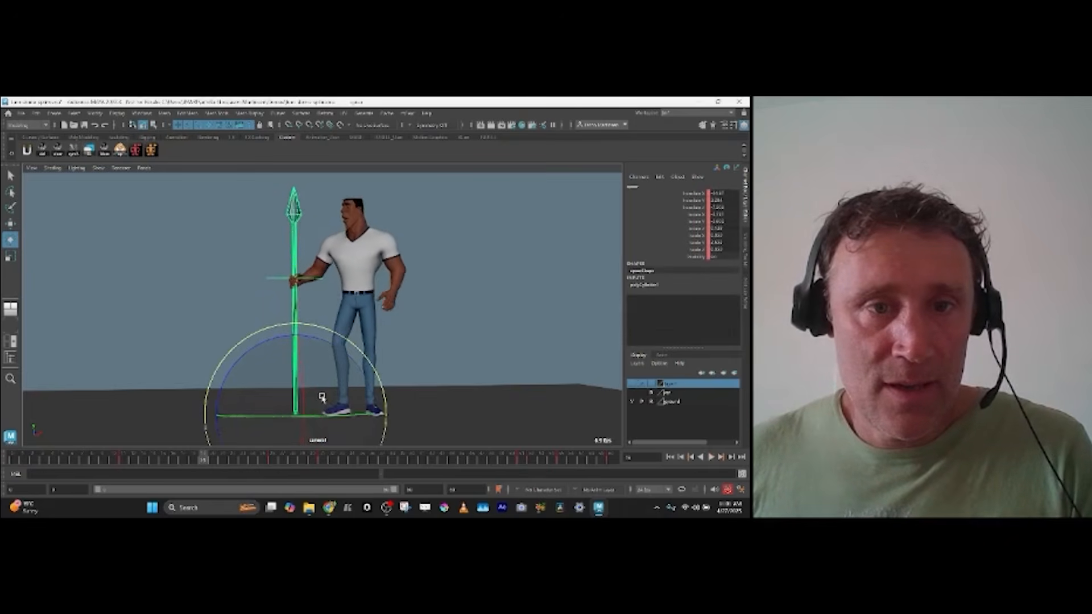
pyautogui.click(33, 459)
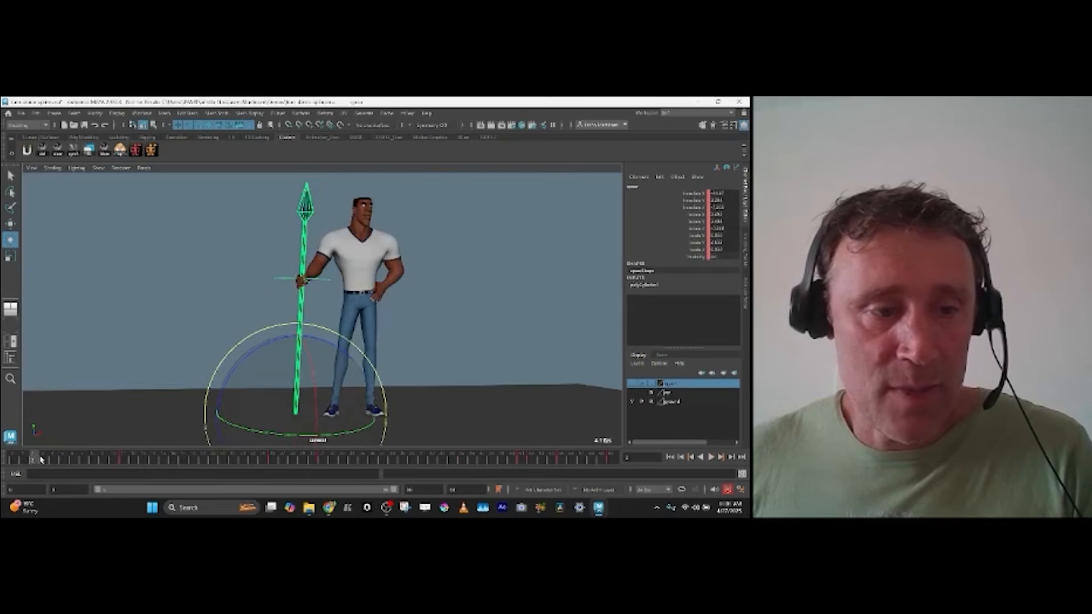
pyautogui.hotkey('alt', 'v')
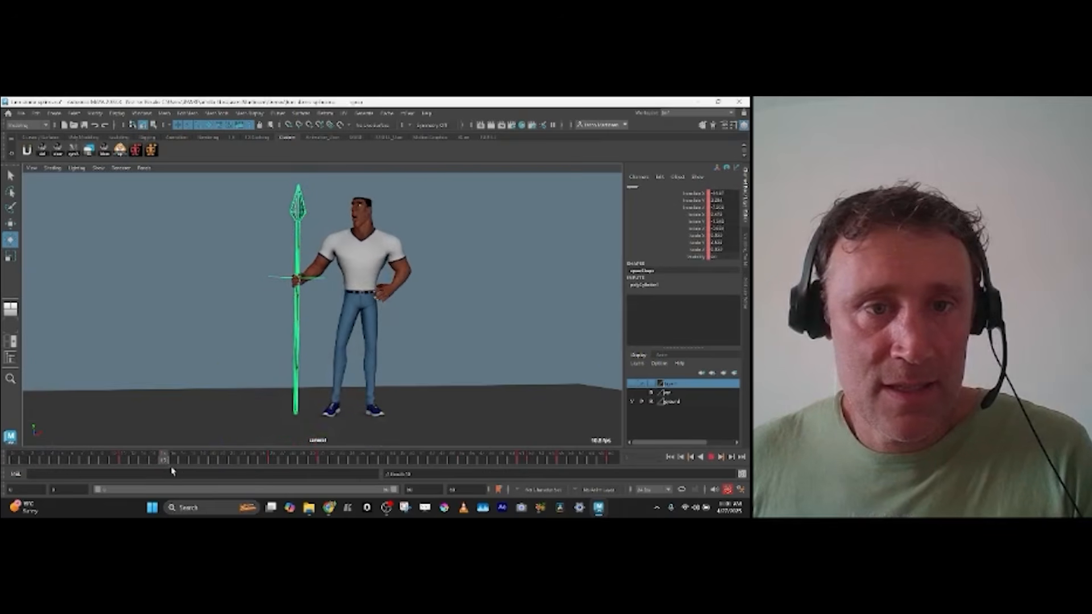
pyautogui.hotkey('alt', 'v')
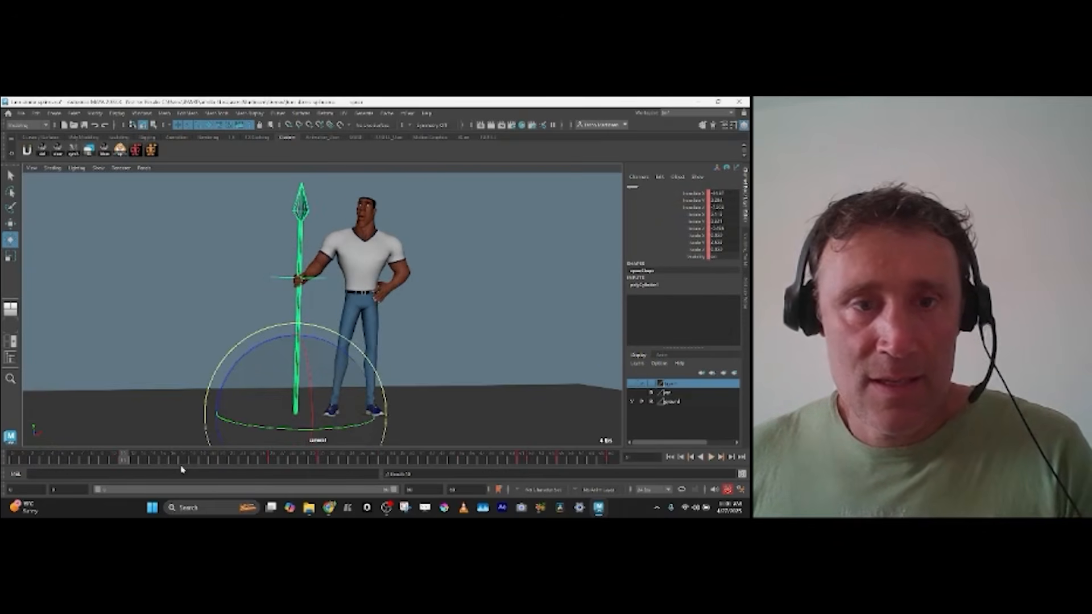
pyautogui.hotkey('alt', 'v')
pyautogui.hotkey('alt', 'v')
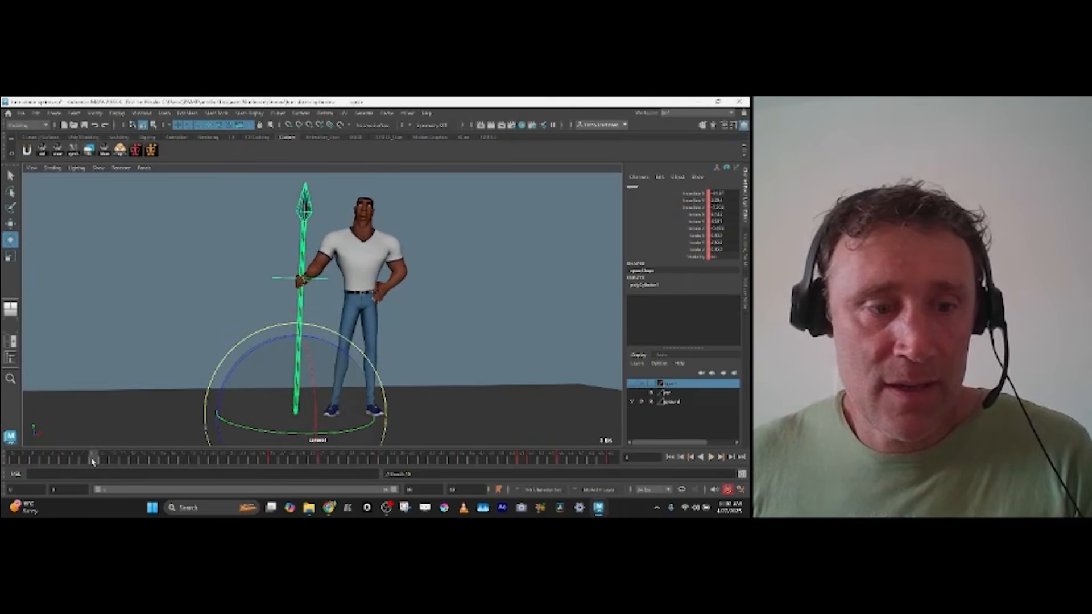
pyautogui.hotkey('alt', 'v')
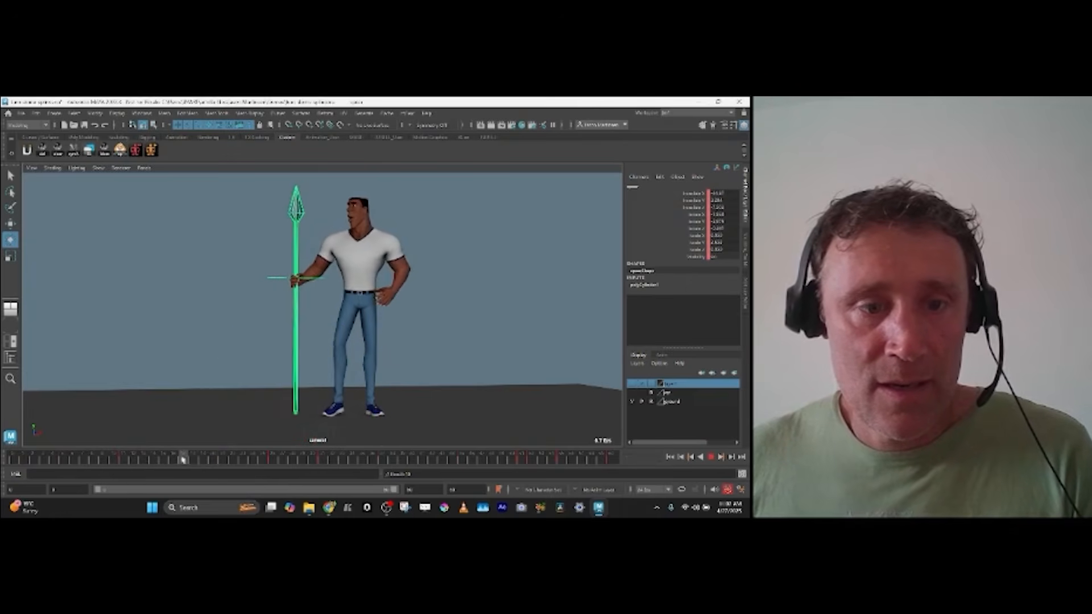
pyautogui.hotkey('alt', 'v')
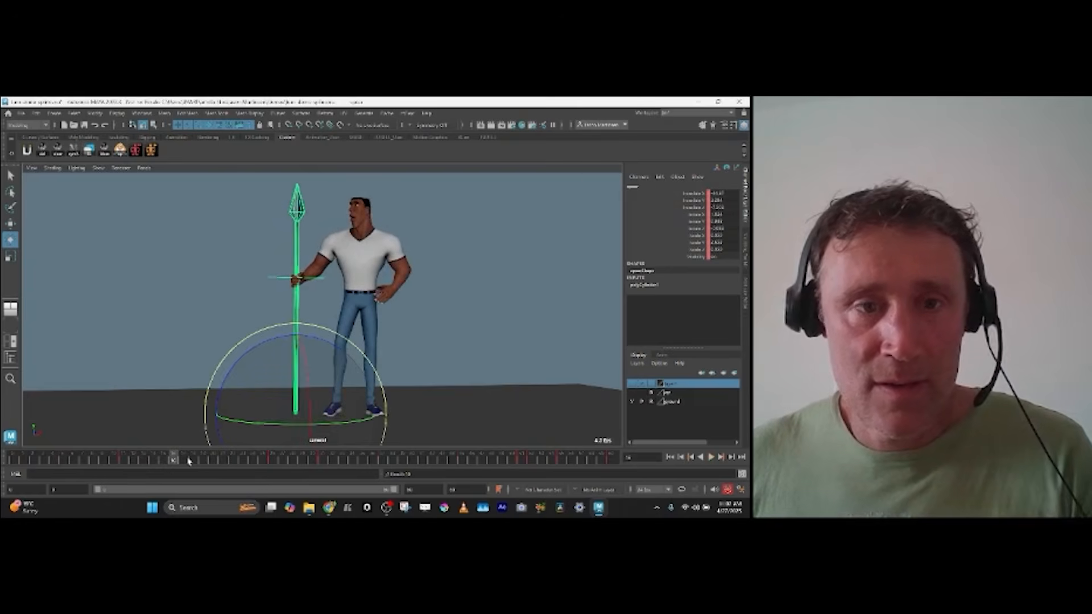
# Step: Rotate the spear slightly on a frame early in the body turn and set a key
pyautogui.moveTo(188, 461); pyautogui.dragTo(223, 460)
pyautogui.hotkey('alt', ',')
pyautogui.moveTo(323, 327); pyautogui.dragTo(319, 327)
pyautogui.press('s')
# Step: Examine the spear's motion frame by frame through the middle of the turn, where it tilts behind the body
pyautogui.hotkey('alt', '.')
pyautogui.hotkey('alt', '.')
pyautogui.hotkey('alt', '.')
pyautogui.hotkey('alt', '.')
pyautogui.hotkey('alt', '.')
pyautogui.hotkey('alt', '.')
pyautogui.hotkey('alt', '.')
pyautogui.hotkey('alt', '.')
pyautogui.hotkey('alt', '.')
pyautogui.hotkey('alt', '.')
pyautogui.hotkey('alt', ',')
pyautogui.hotkey('alt', ',')
pyautogui.hotkey('alt', ',')
pyautogui.hotkey('alt', ',')
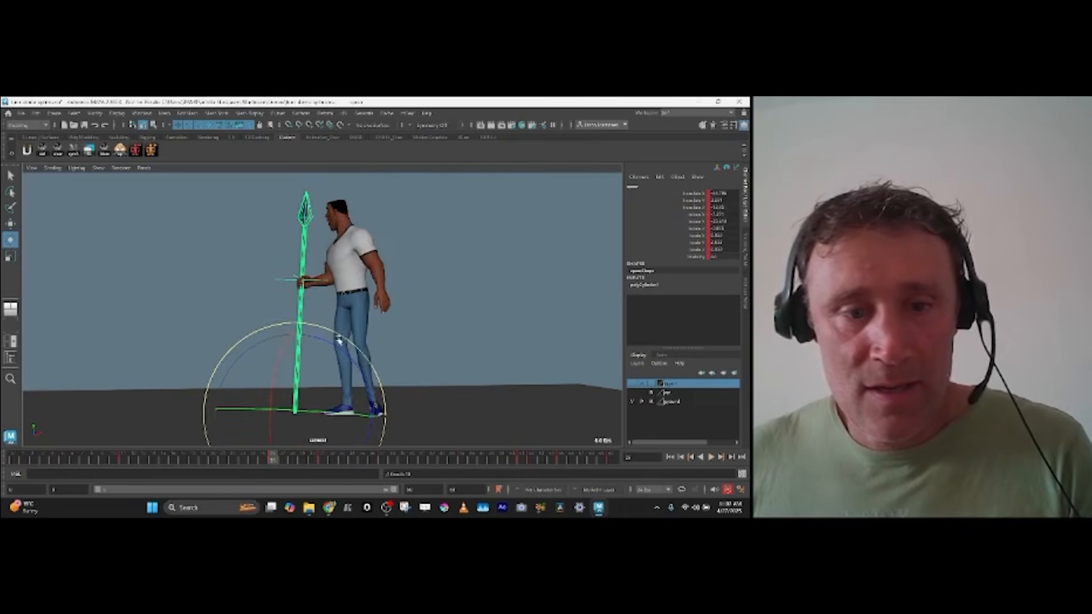
pyautogui.hotkey('alt', '.')
pyautogui.hotkey('alt', '.')
pyautogui.hotkey('alt', '.')
pyautogui.hotkey('alt', '.')
pyautogui.hotkey('alt', '.')
pyautogui.hotkey('alt', '.')
pyautogui.hotkey('alt', '.')
pyautogui.hotkey('alt', '.')
pyautogui.hotkey('alt', '.')
pyautogui.hotkey('alt', '.')
pyautogui.hotkey('alt', '.')
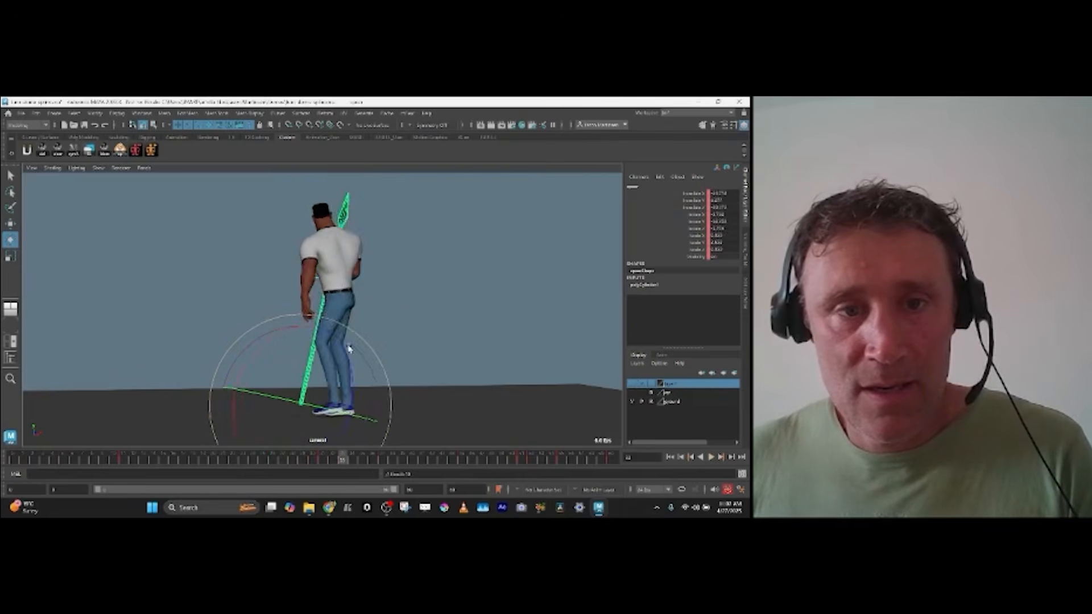
# Step: Check the spear's poses key by key through the end of the turn, clear the selection, and play back the animation
pyautogui.hotkey('alt', ',')
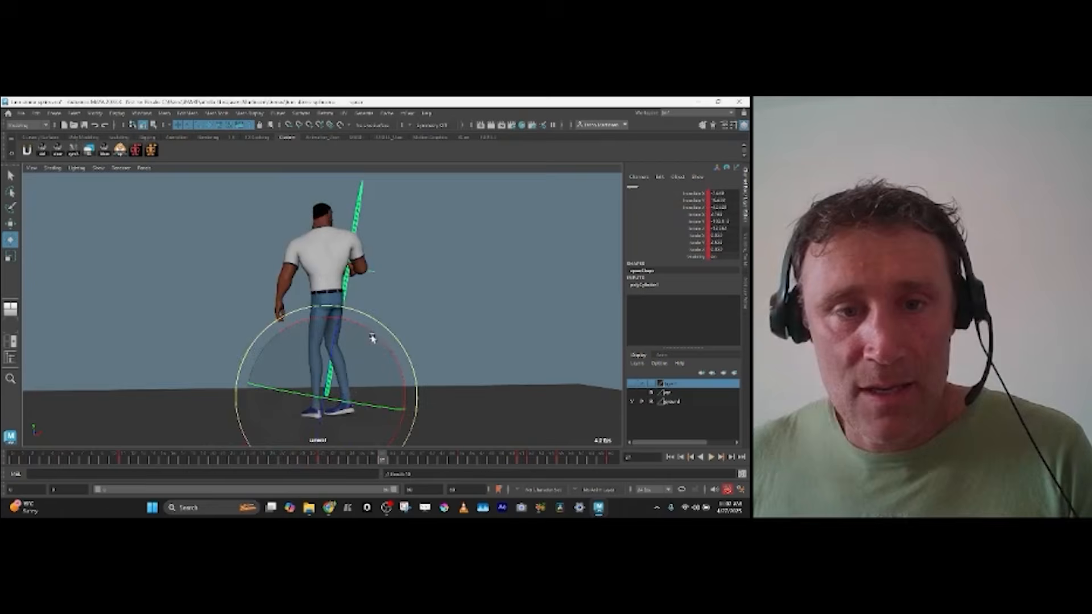
pyautogui.press('w')
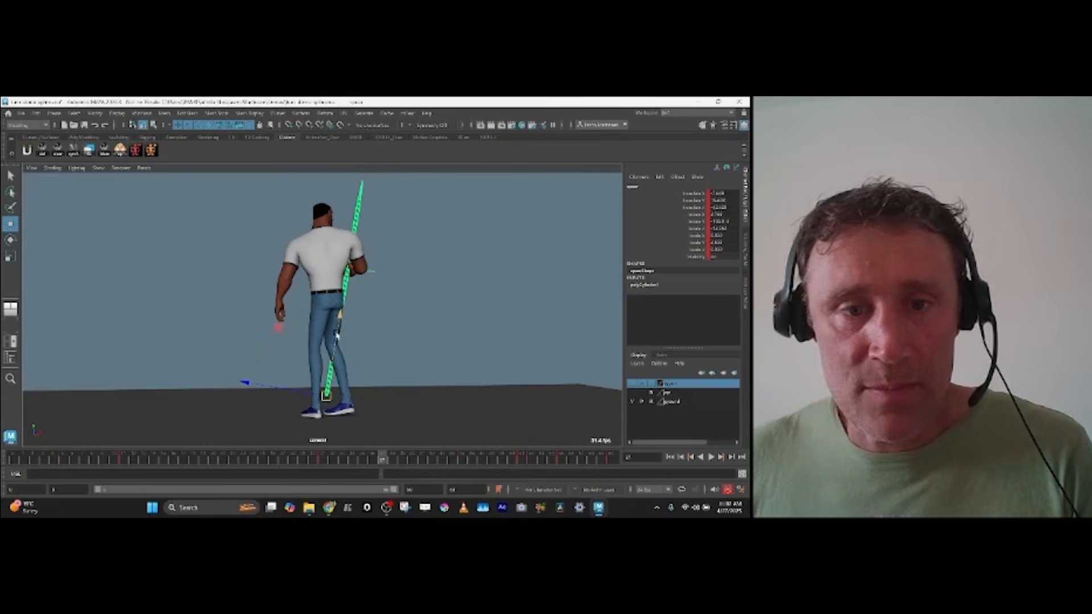
pyautogui.press('.')
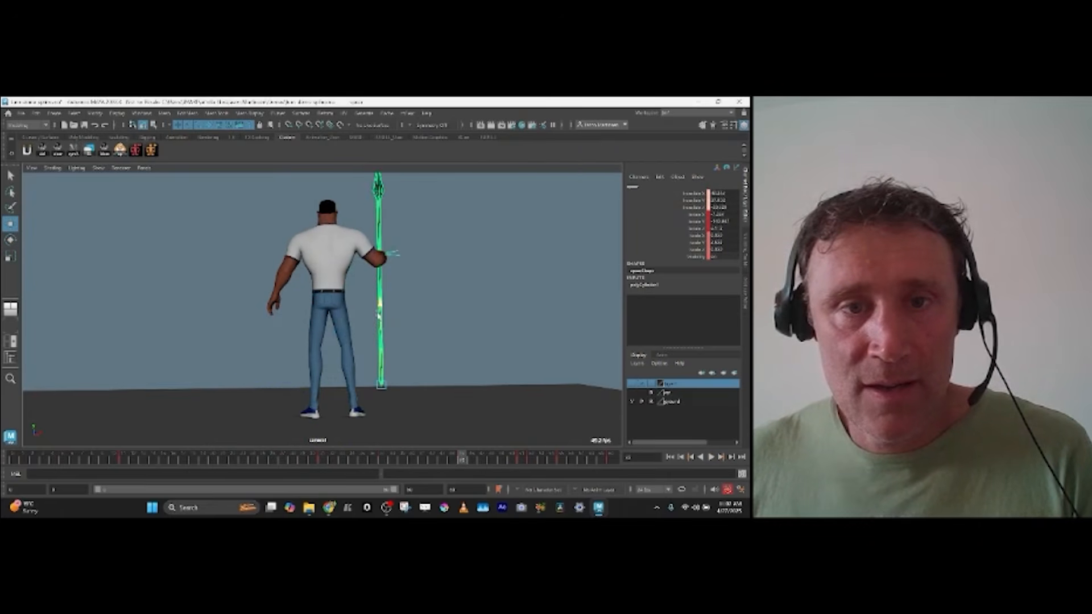
pyautogui.press('.')
pyautogui.press('.')
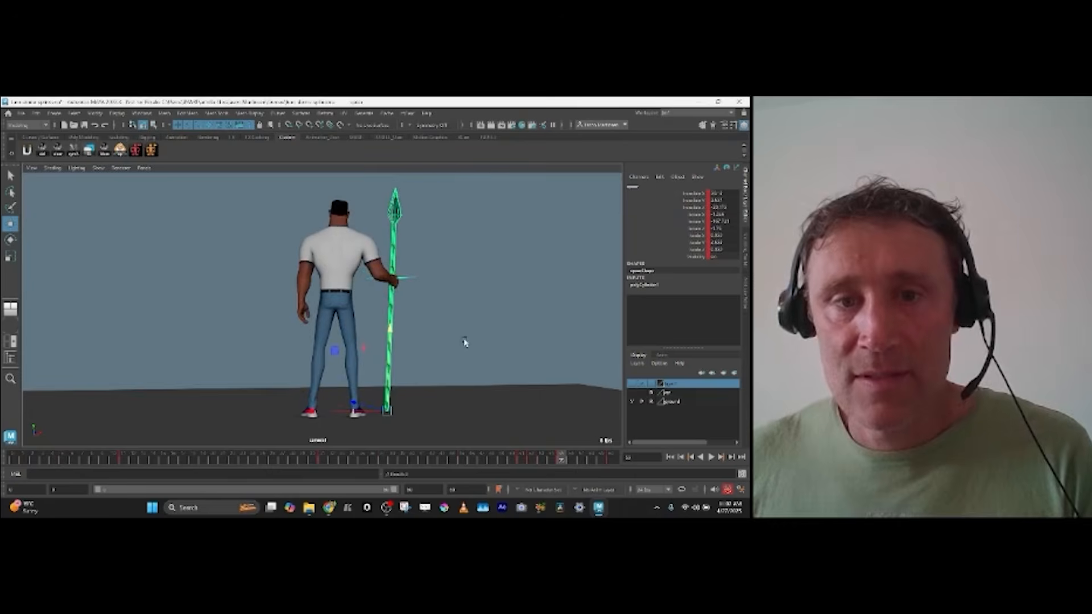
pyautogui.press('.')
pyautogui.click(519, 317)
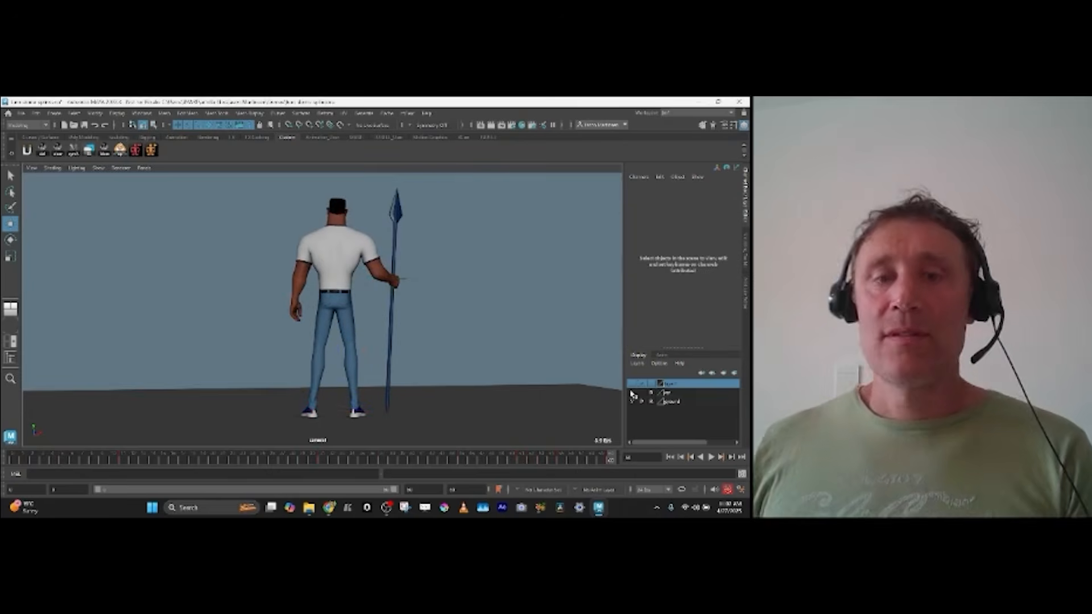
pyautogui.click(711, 458)
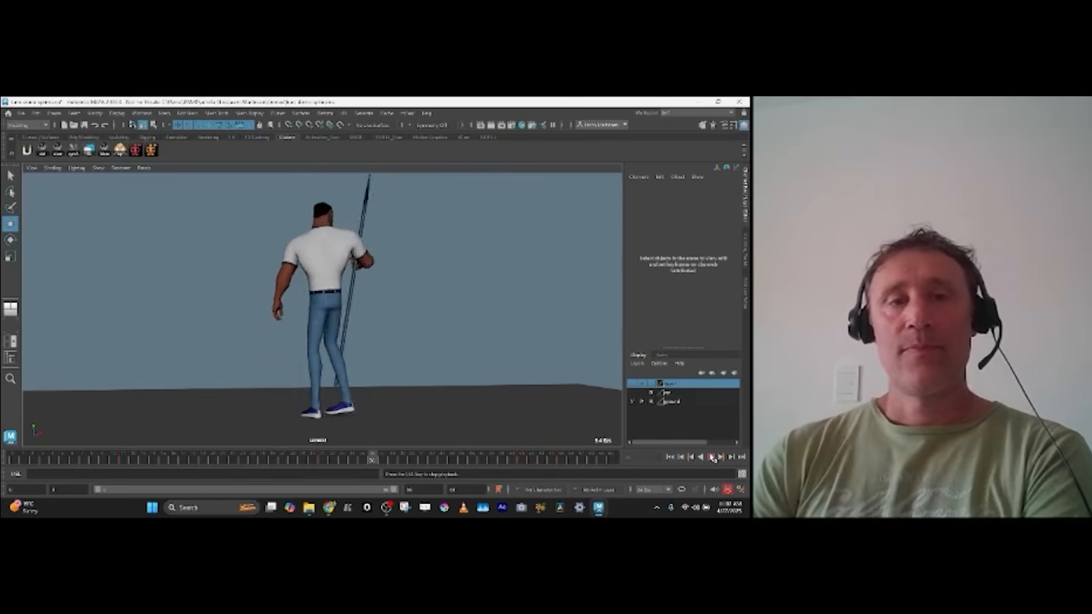
pyautogui.click(710, 457)
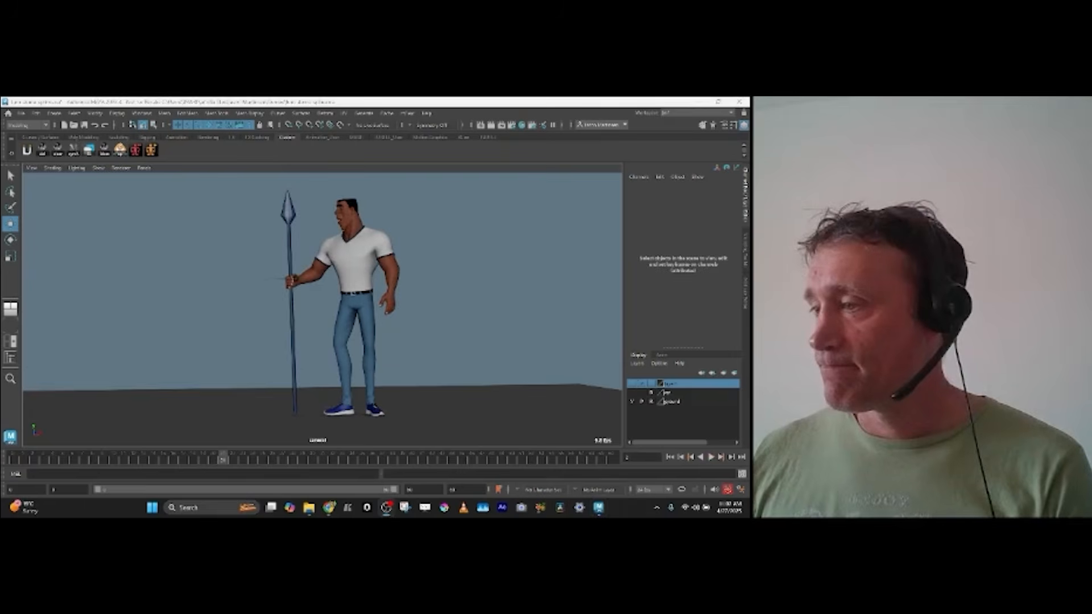
# Step: Play the turn again in the perspective and camera views, and switch to the external video player to review its playblast
pyautogui.press('e')
pyautogui.press('space')
pyautogui.press('space')
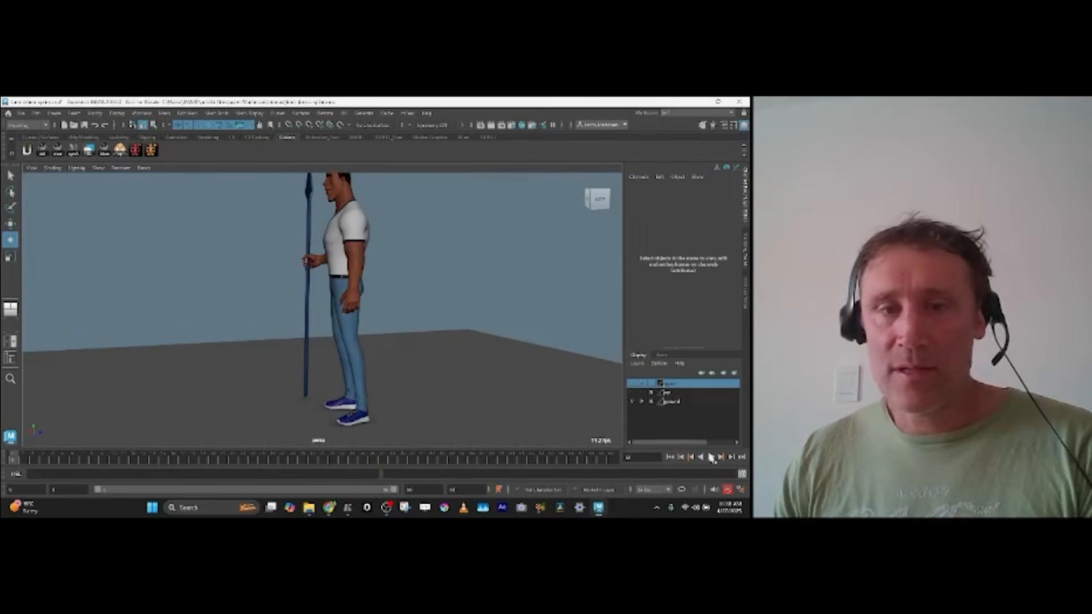
pyautogui.click(713, 458)
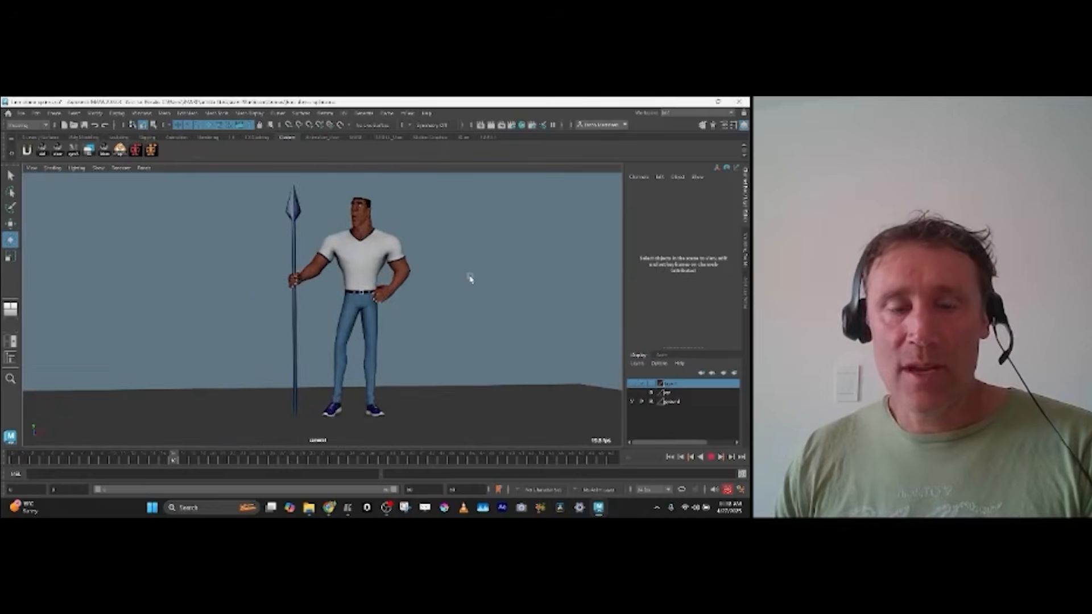
pyautogui.click(348, 508)
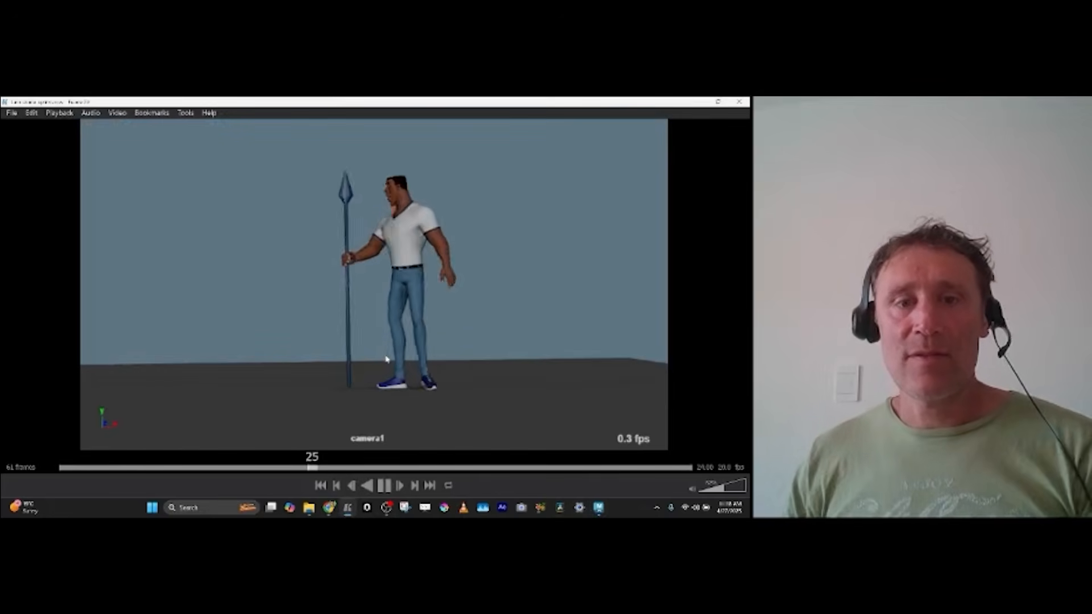